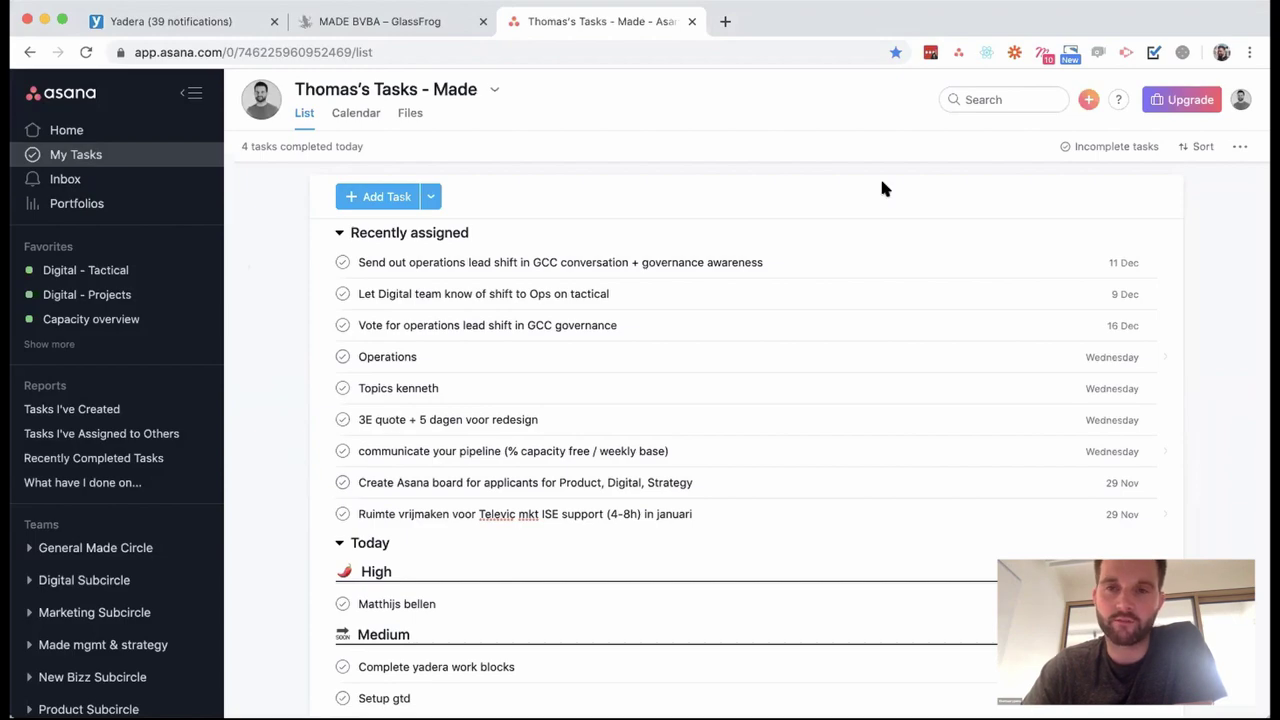
click(987, 104)
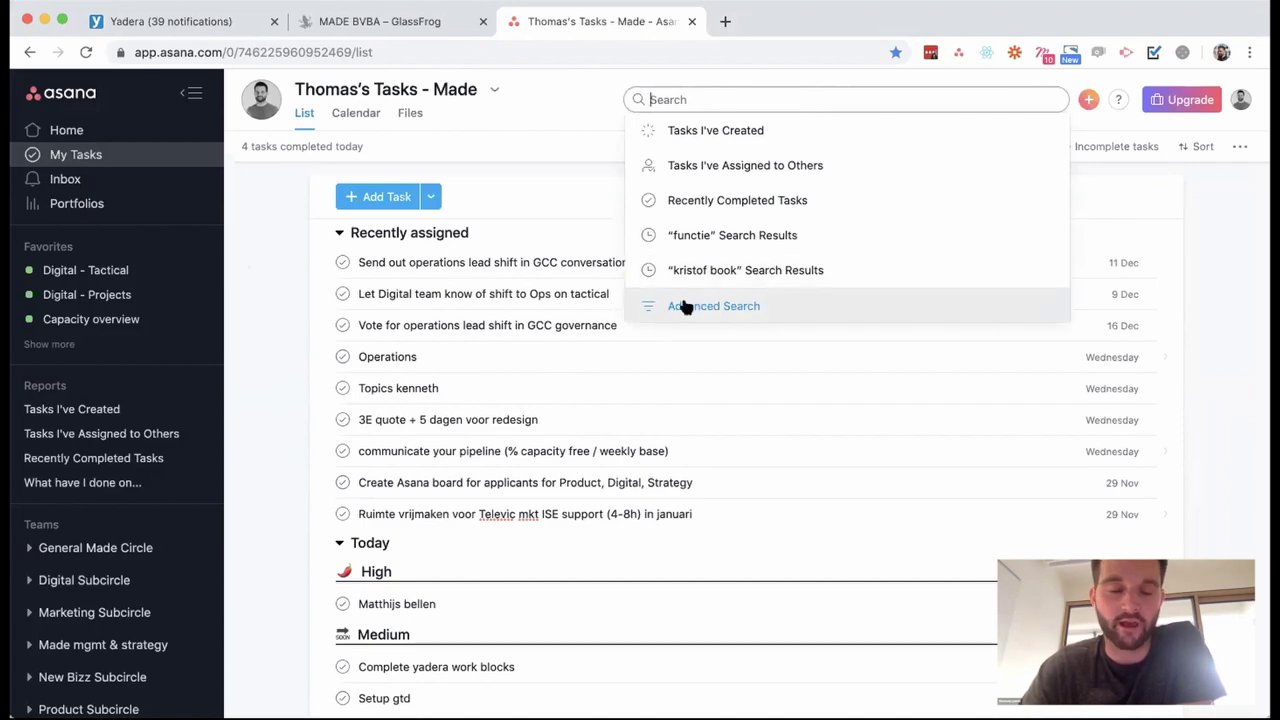
click(251, 505)
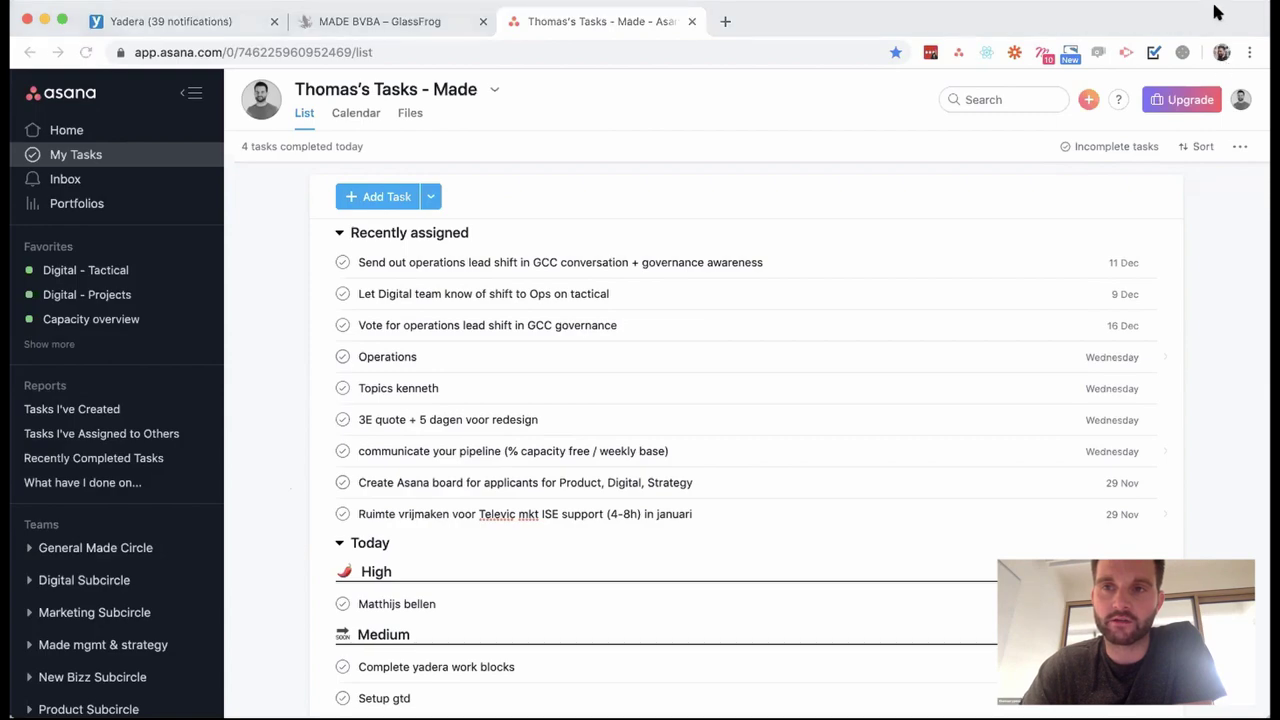
click(253, 283)
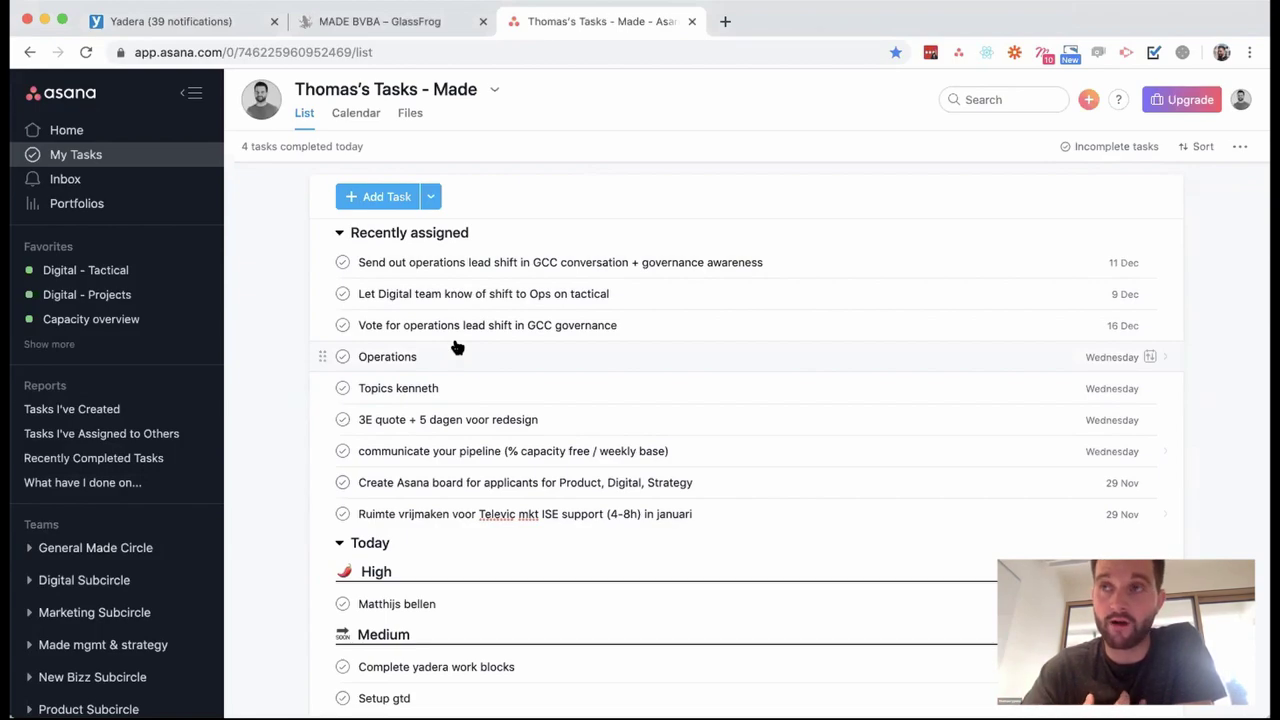
Collapse the Today section of the task list and expand it again.
scroll(455, 347, down, 4)
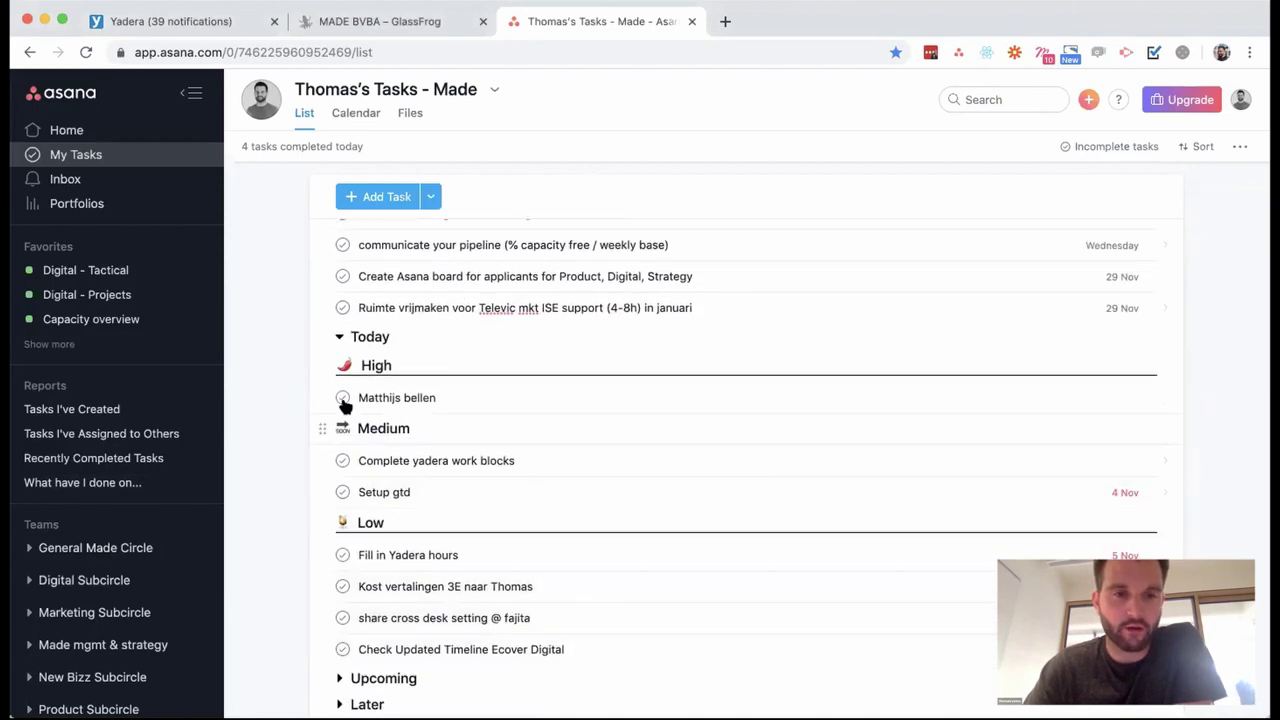
click(340, 339)
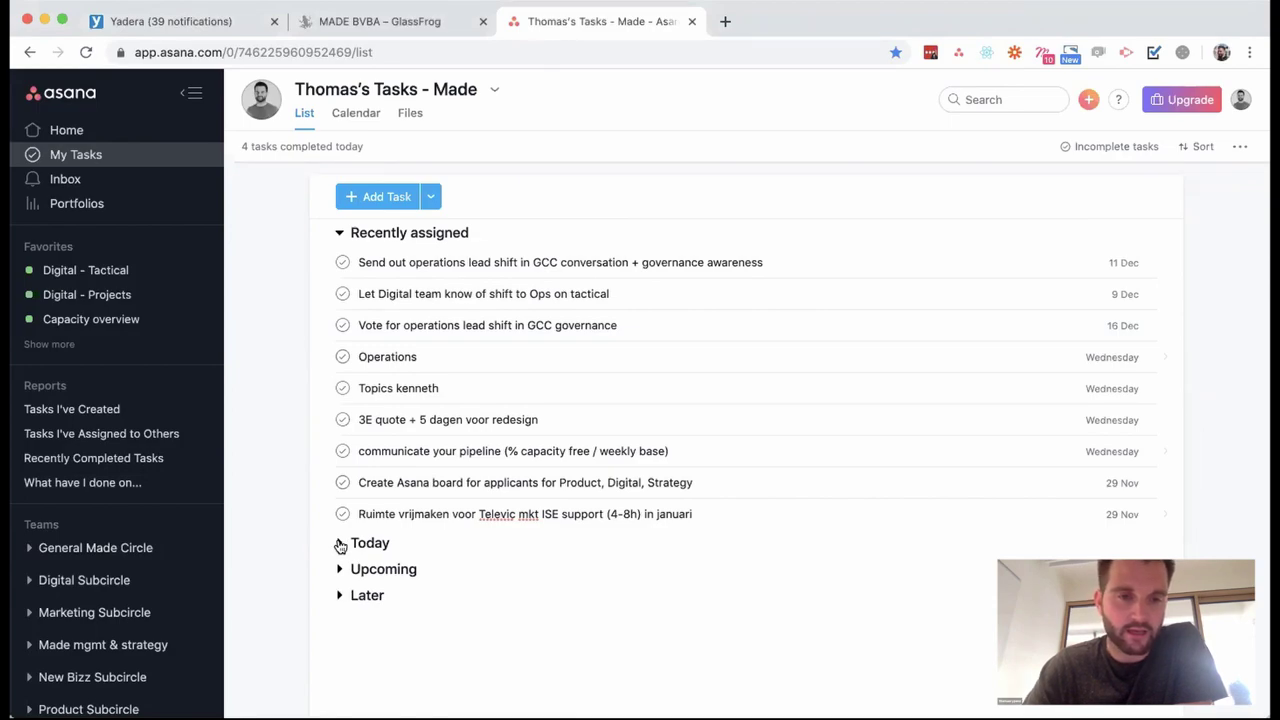
click(340, 543)
scroll(360, 540, down, 2)
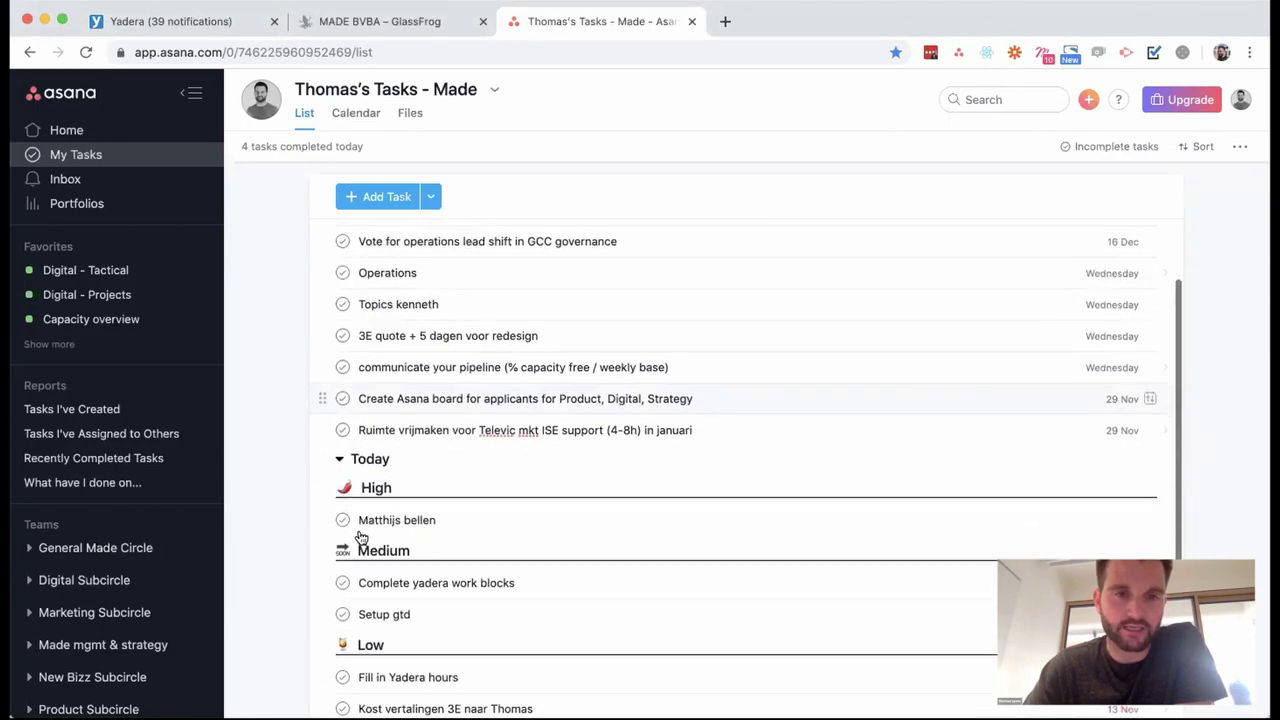
Move the Topics task from Recently assigned to the top of Today's High group, and the Operations task to the top of Low.
click(460, 302)
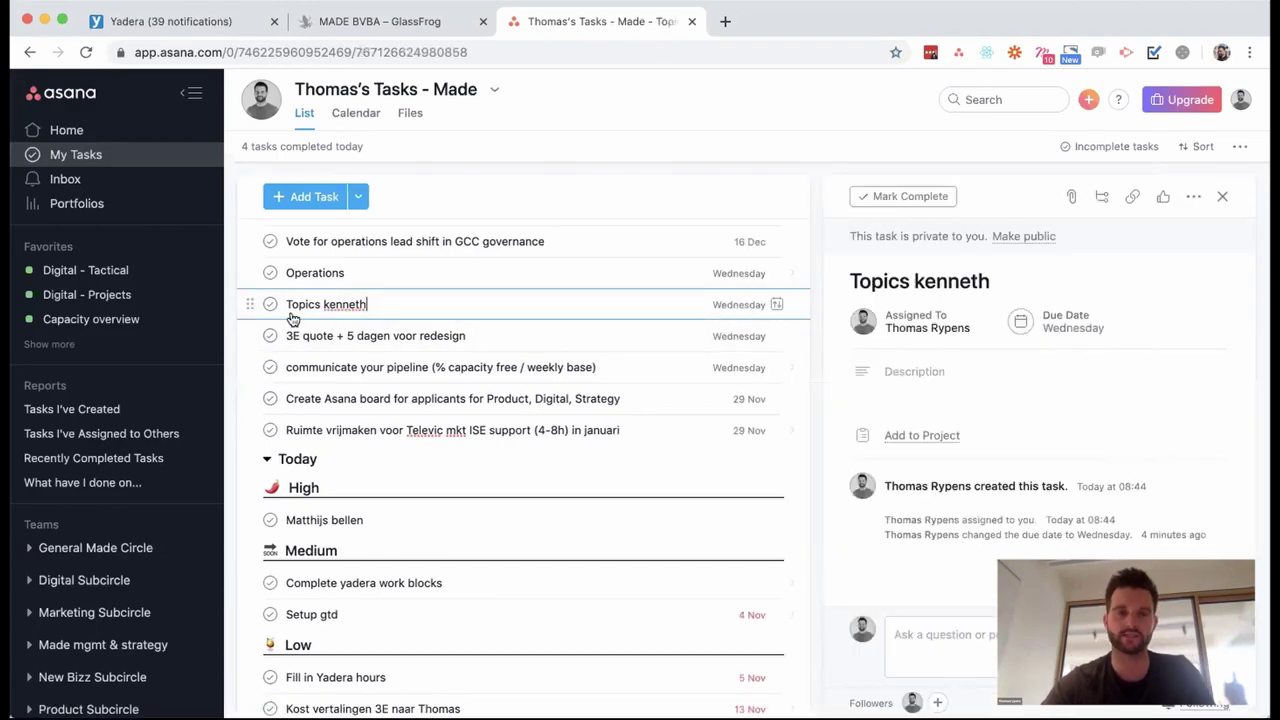
drag(246, 305, 255, 505)
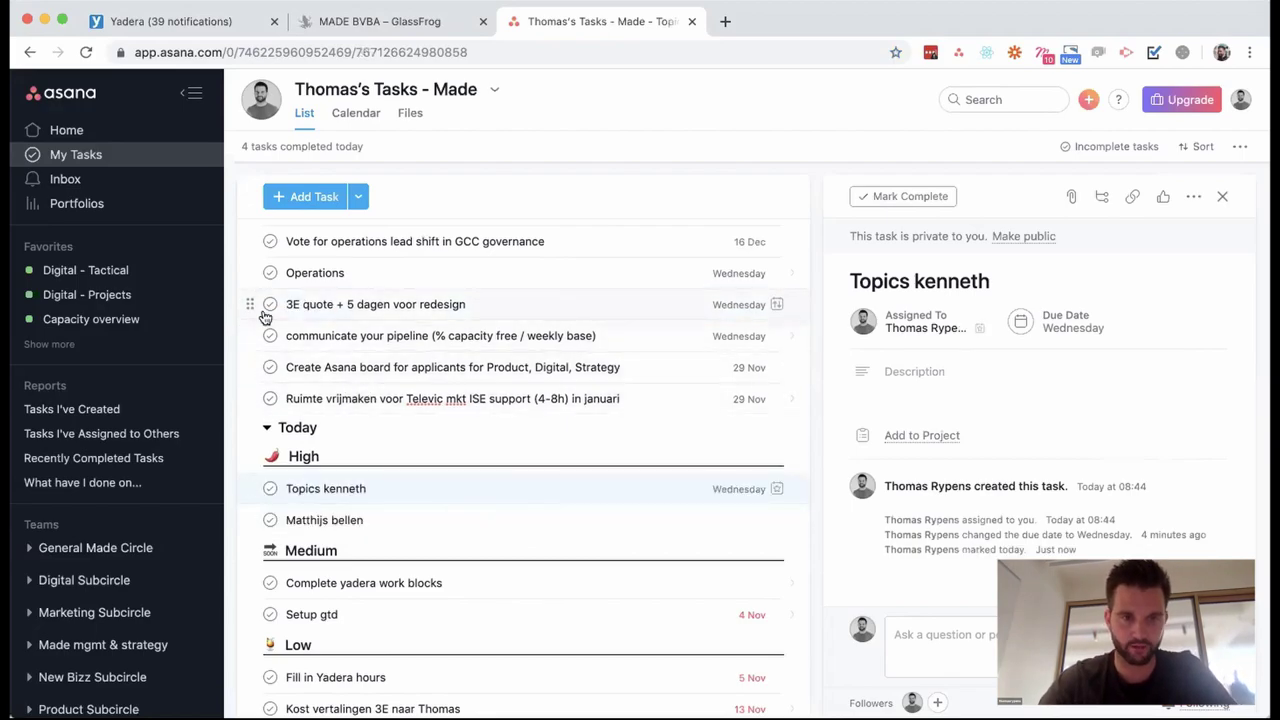
drag(245, 273, 256, 632)
scroll(455, 566, down, 2)
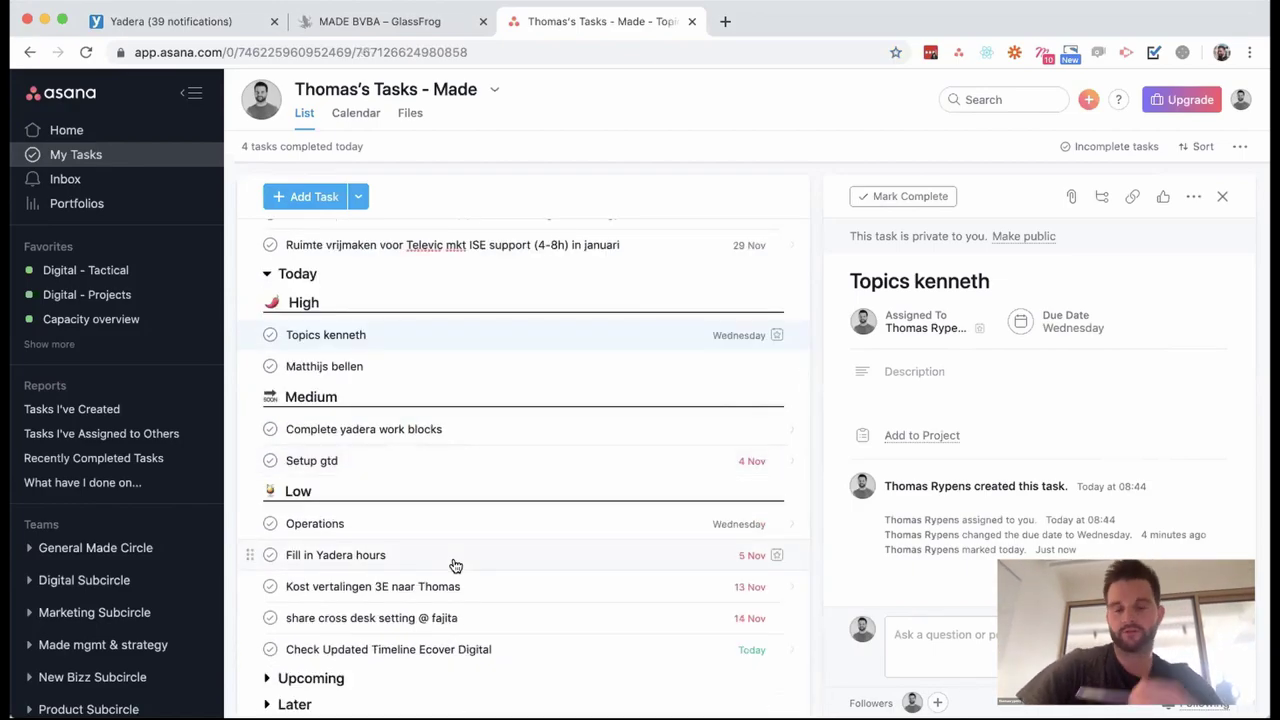
Expand the Upcoming section below the Today tasks to show its scheduled tasks.
scroll(453, 564, up, 4)
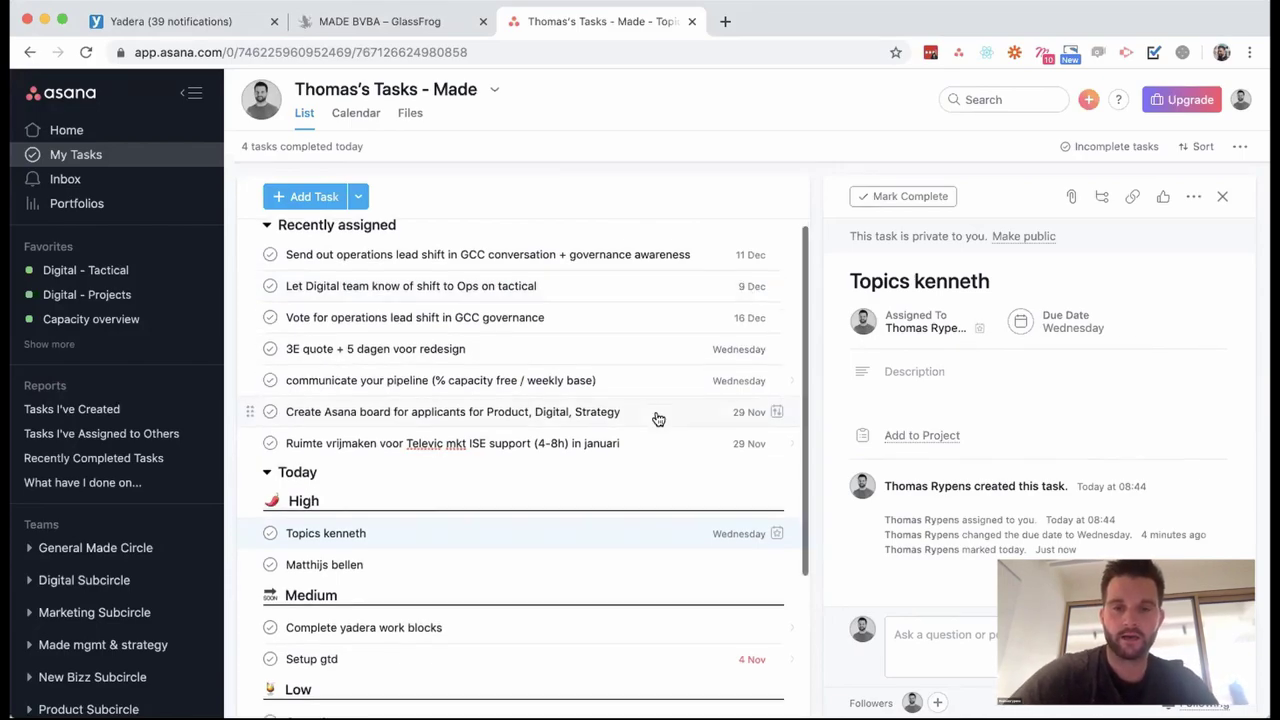
scroll(655, 420, down, 1)
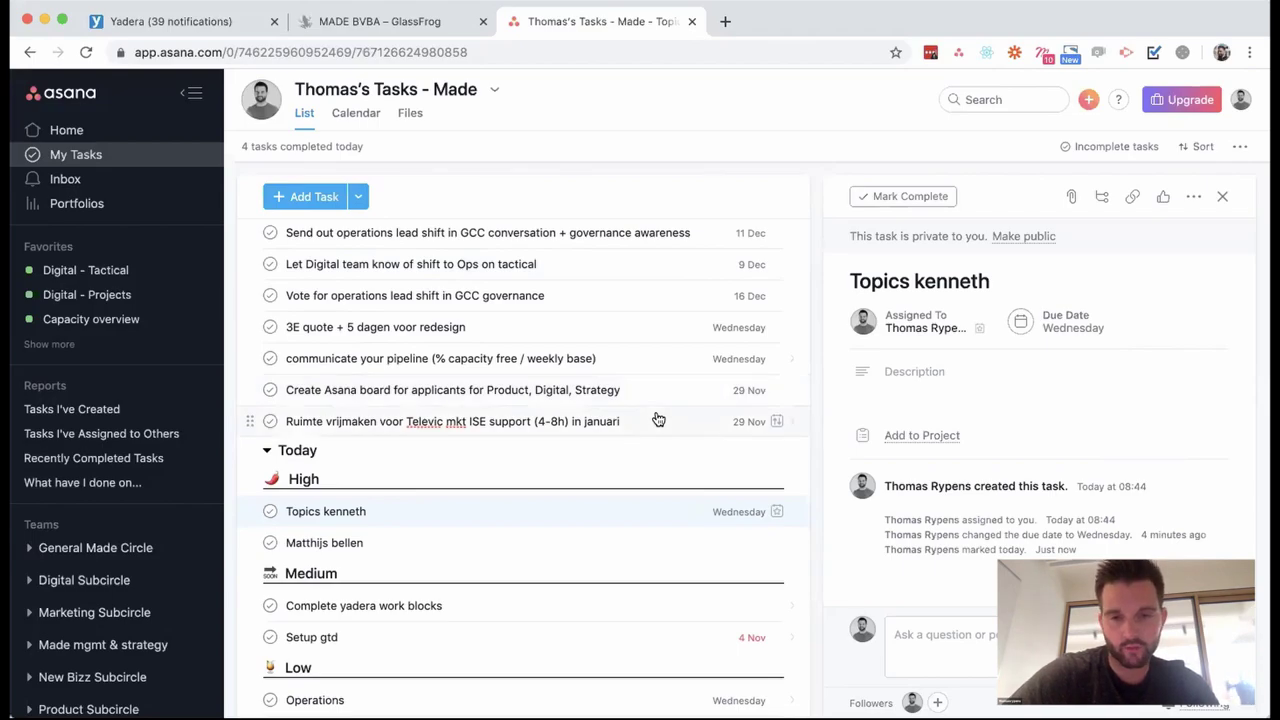
scroll(658, 419, down, 3)
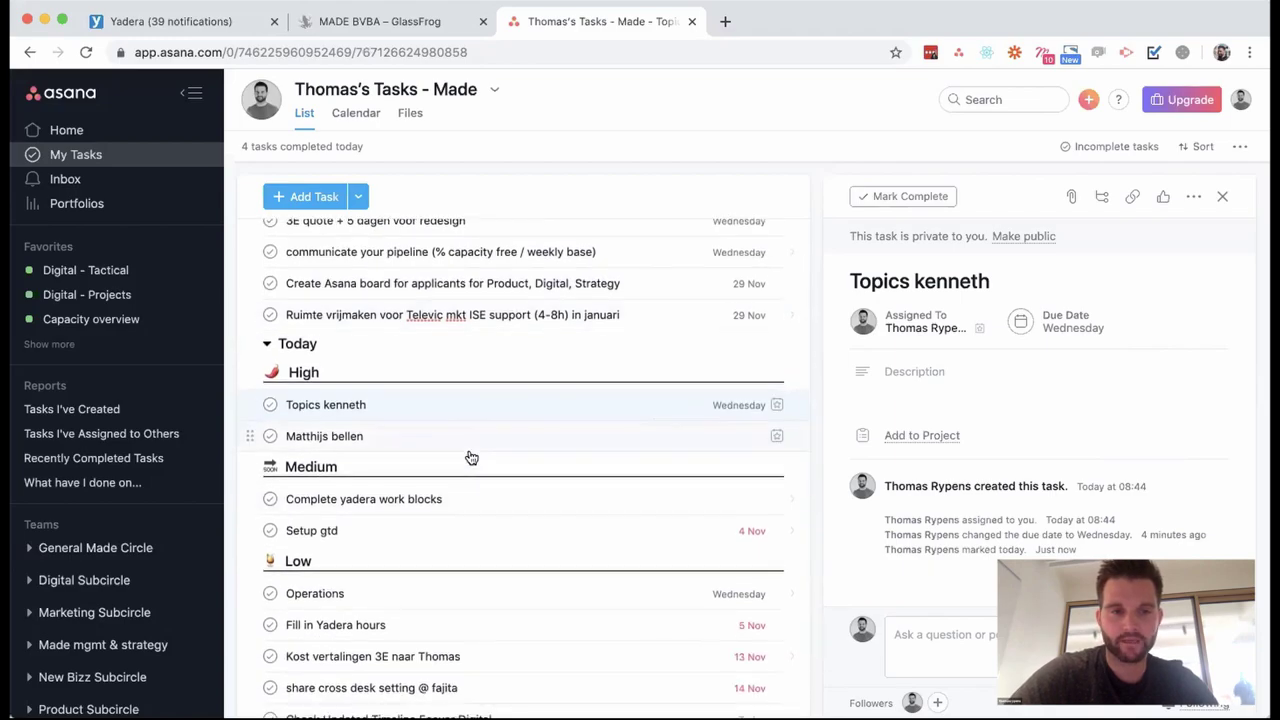
scroll(468, 457, down, 2)
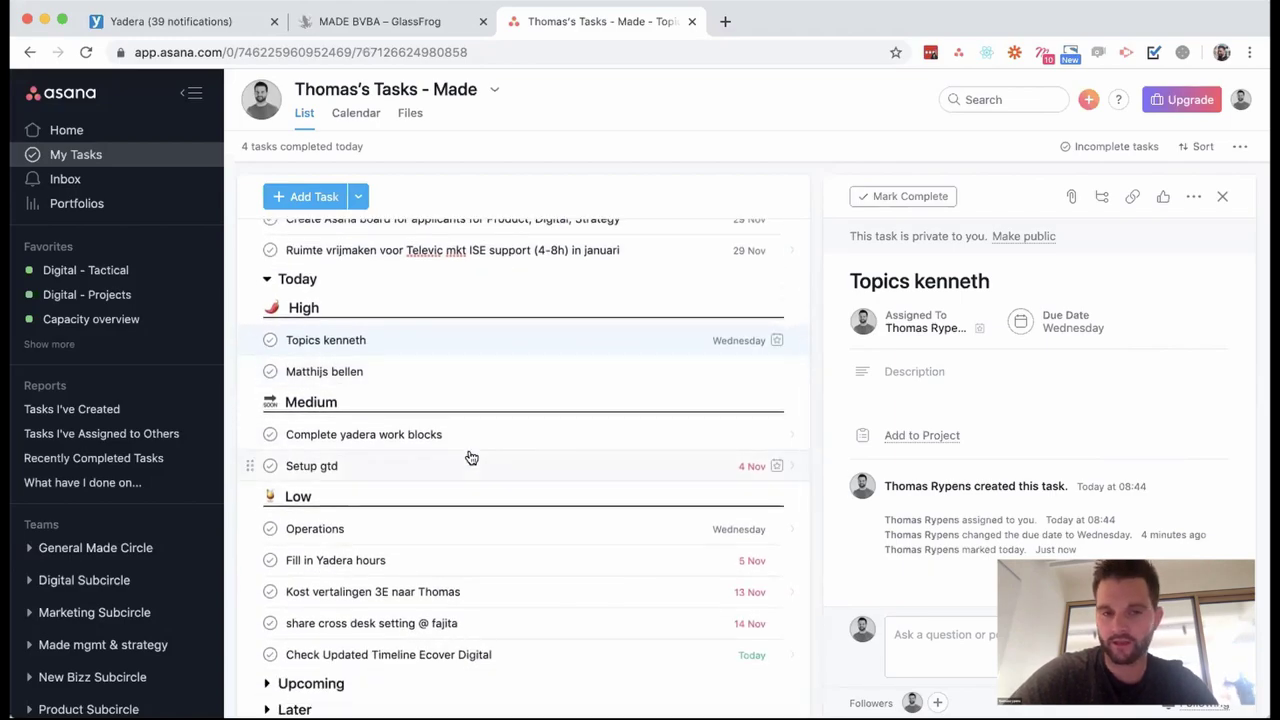
scroll(386, 330, up, 6)
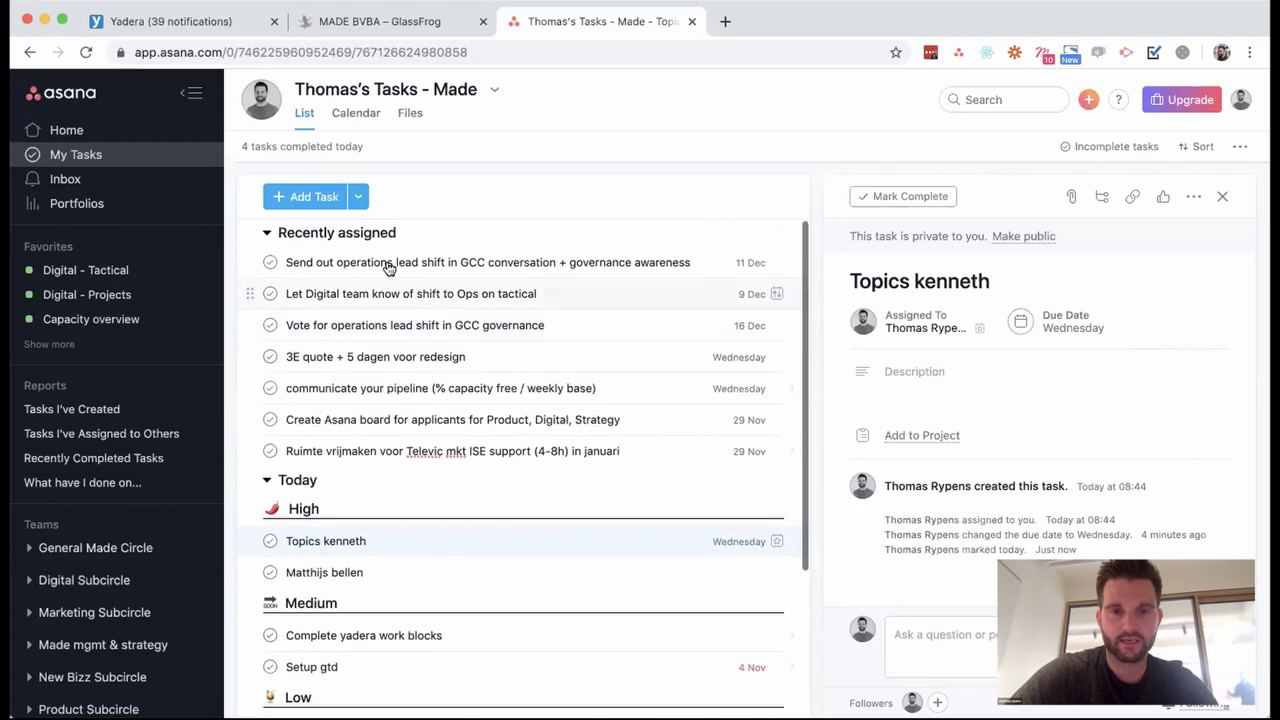
scroll(340, 356, down, 6)
click(262, 680)
scroll(363, 460, down, 12)
scroll(363, 460, down, 3)
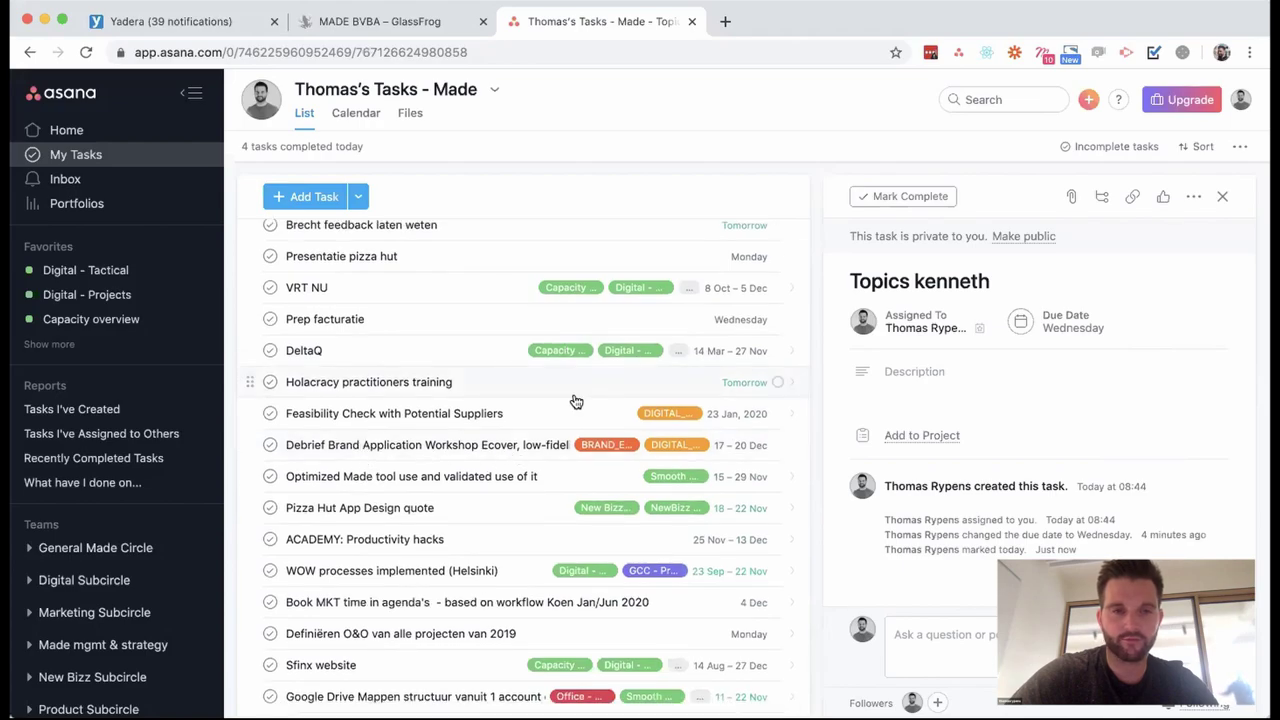
Review the Upcoming tasks and their due dates against the Recently assigned tasks and Today's High, Medium and Low groups.
scroll(457, 395, up, 1)
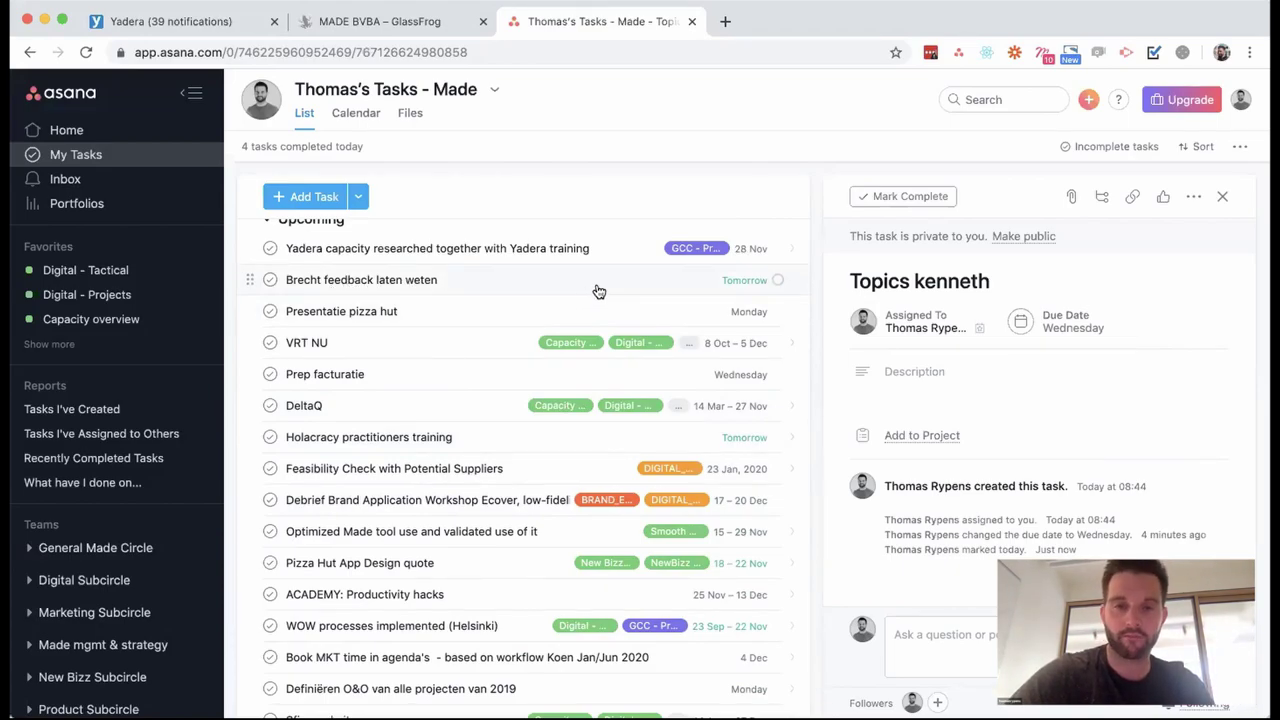
scroll(598, 291, up, 1)
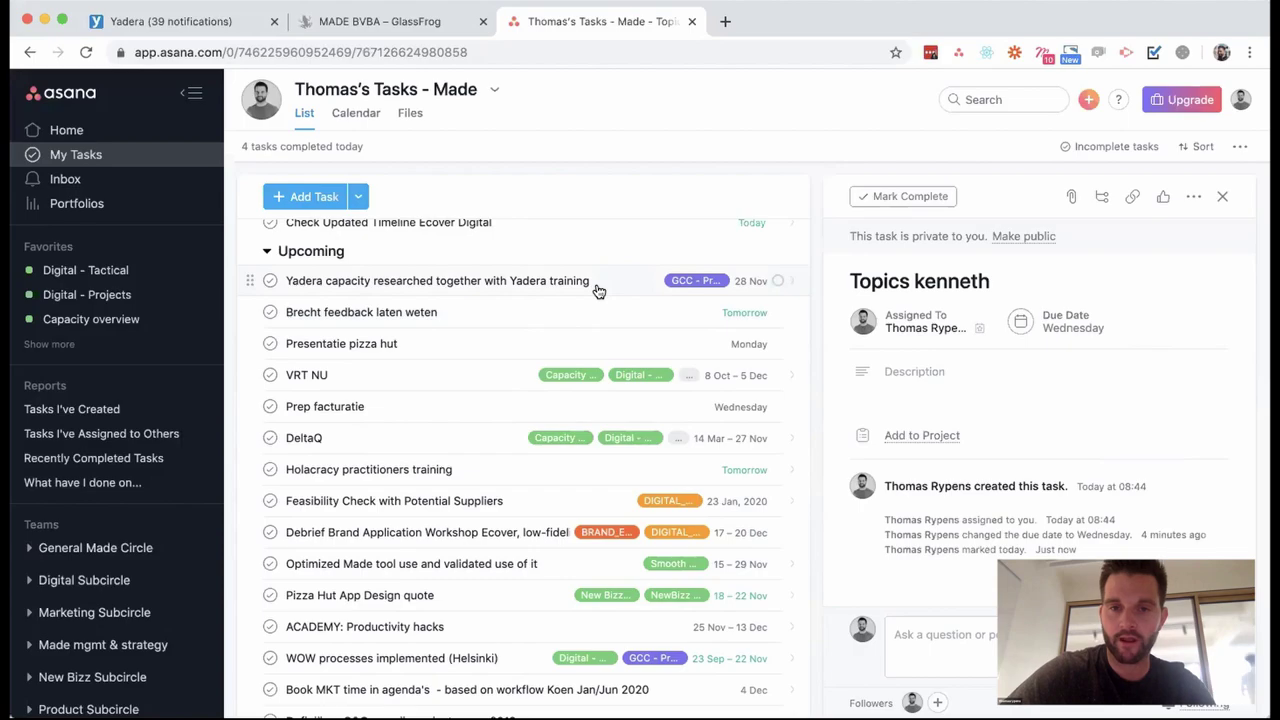
scroll(585, 291, up, 1)
scroll(410, 378, up, 3)
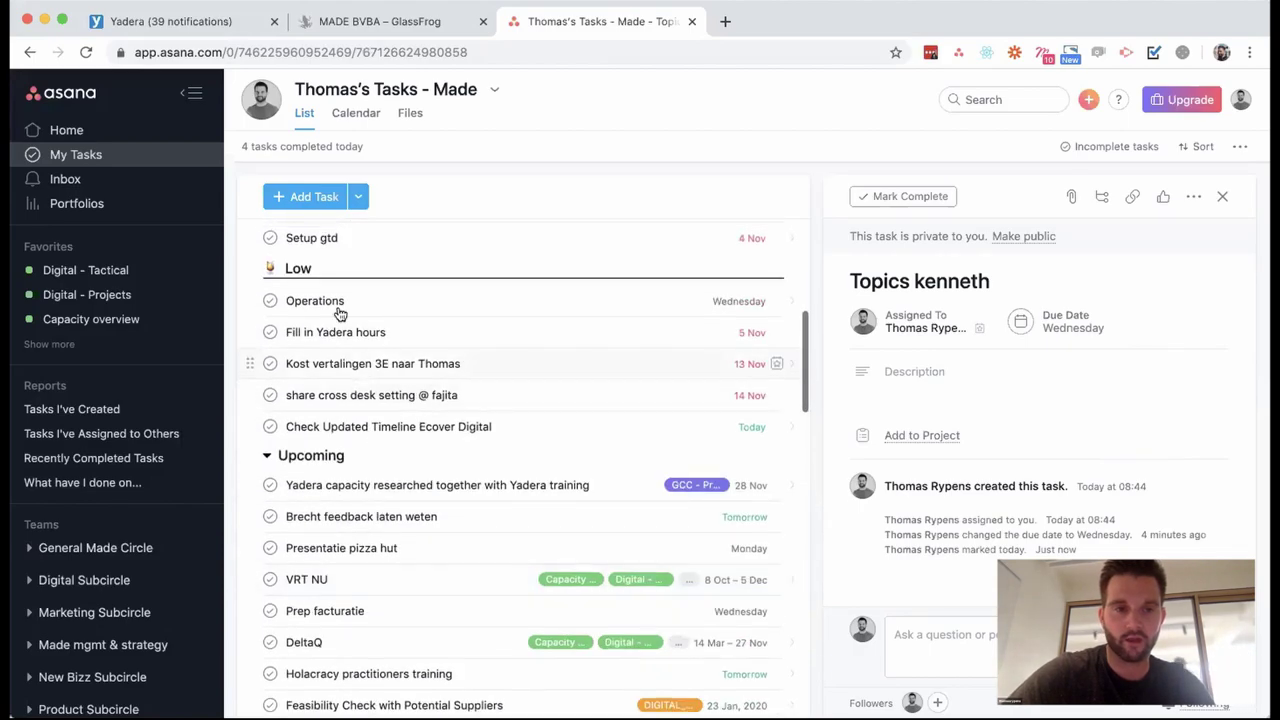
scroll(331, 420, up, 1)
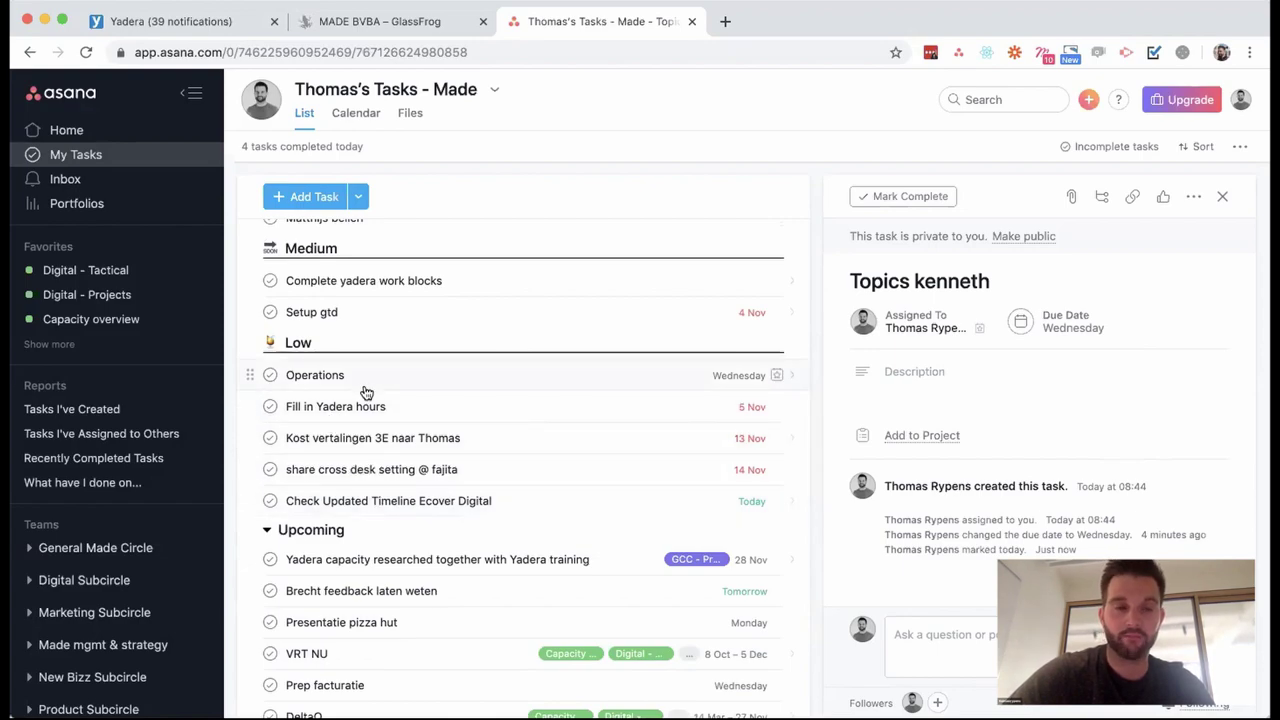
scroll(366, 392, up, 1)
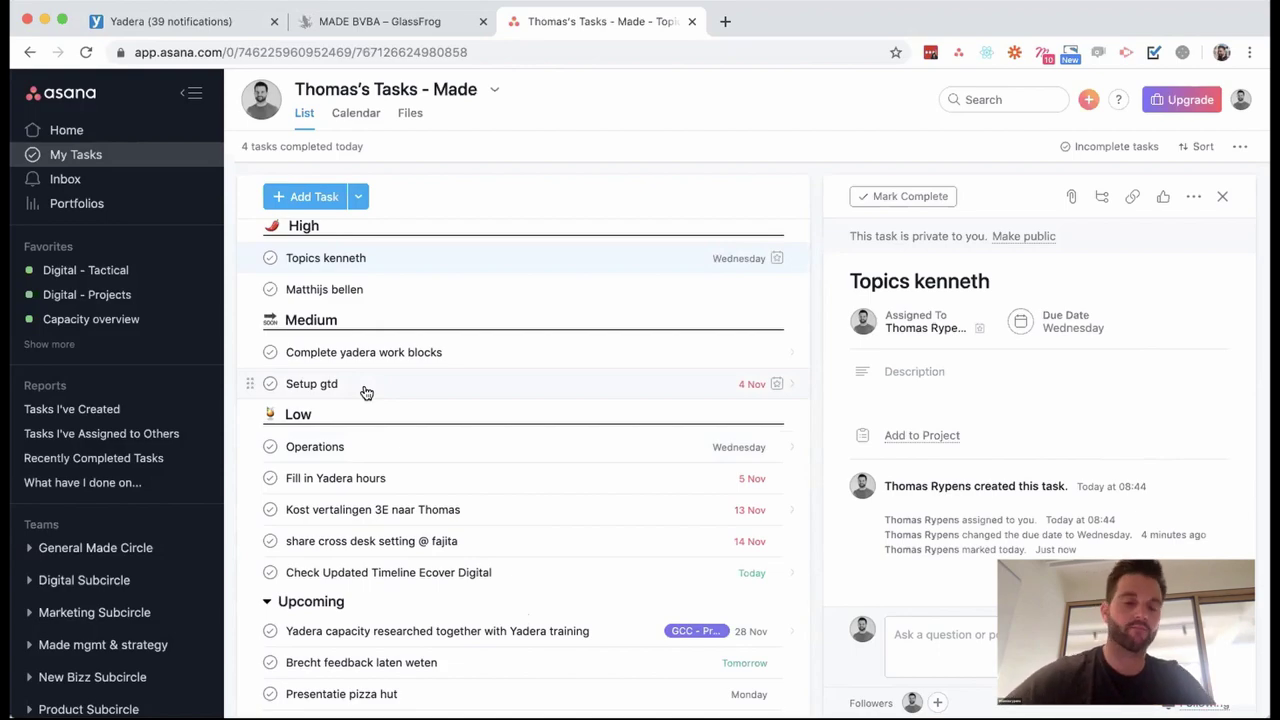
scroll(366, 392, down, 2)
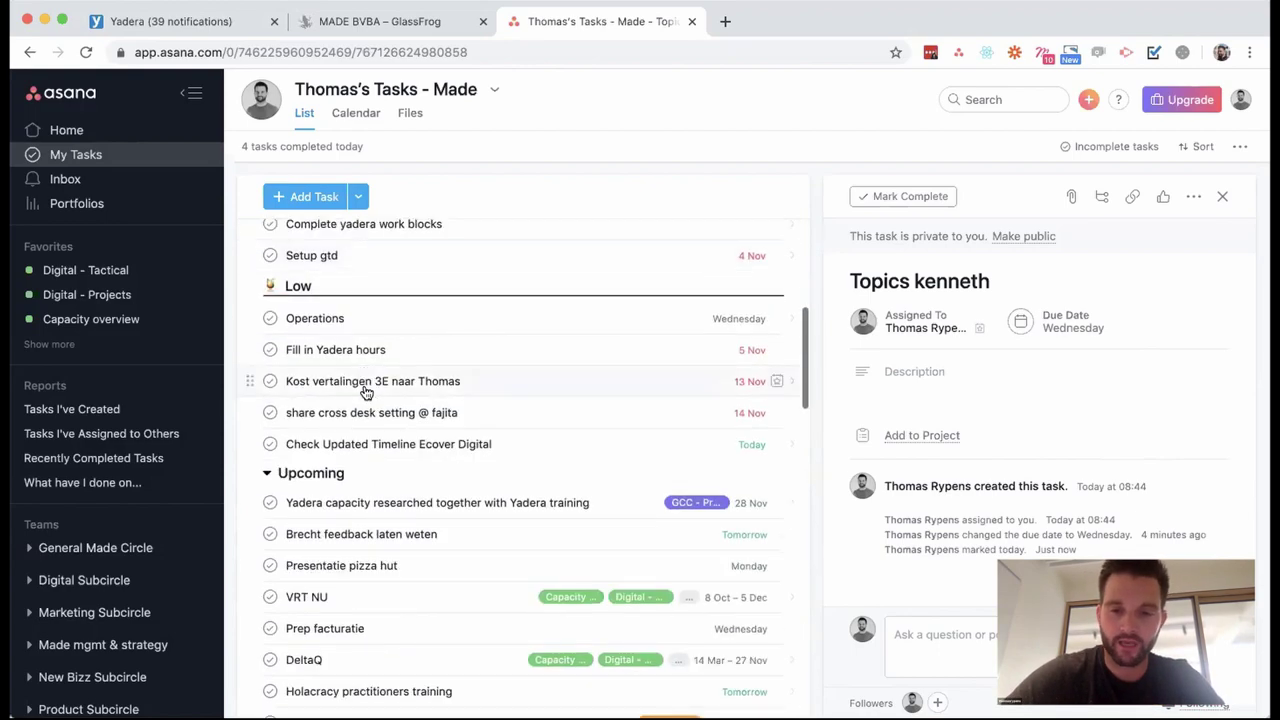
scroll(325, 521, down, 3)
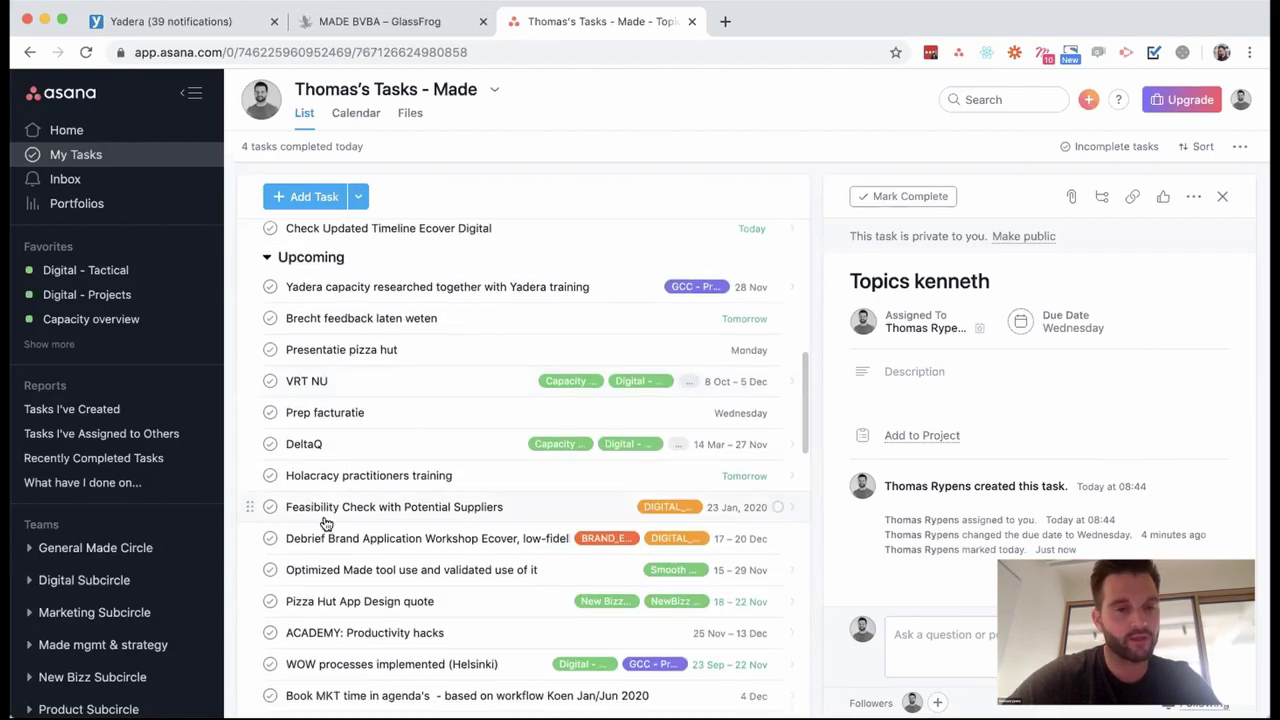
scroll(325, 523, down, 1)
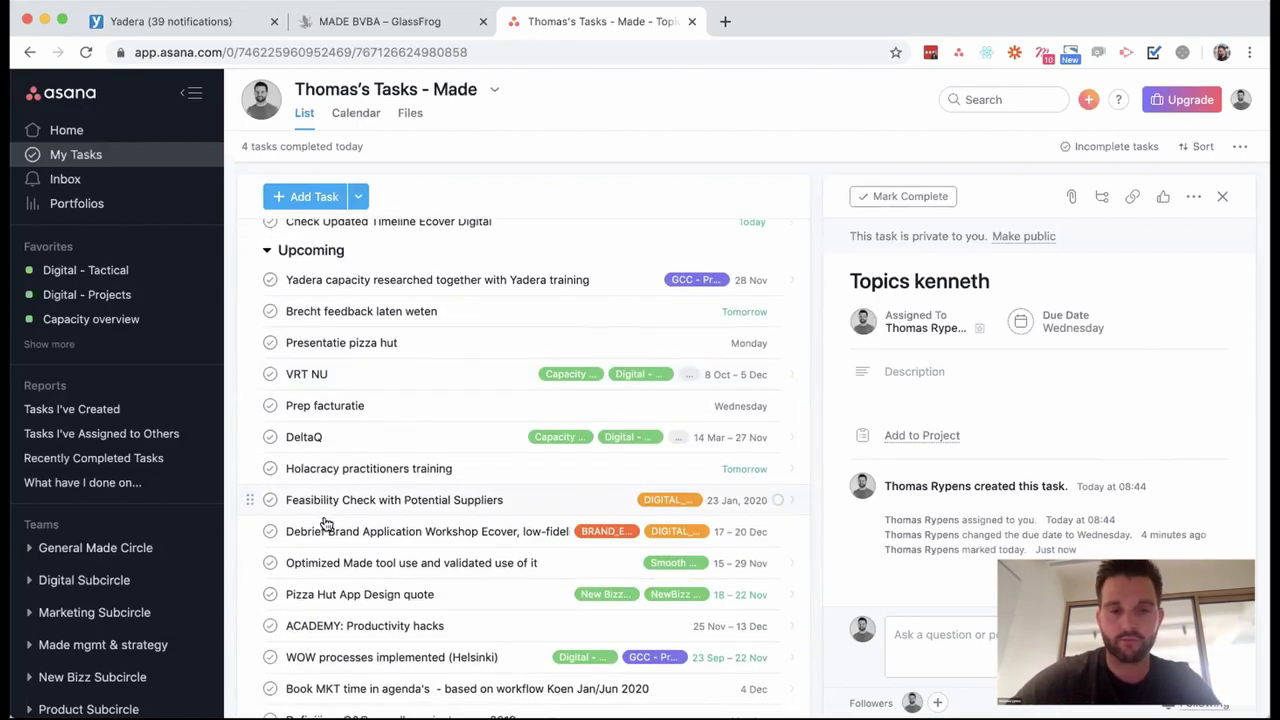
scroll(325, 523, down, 3)
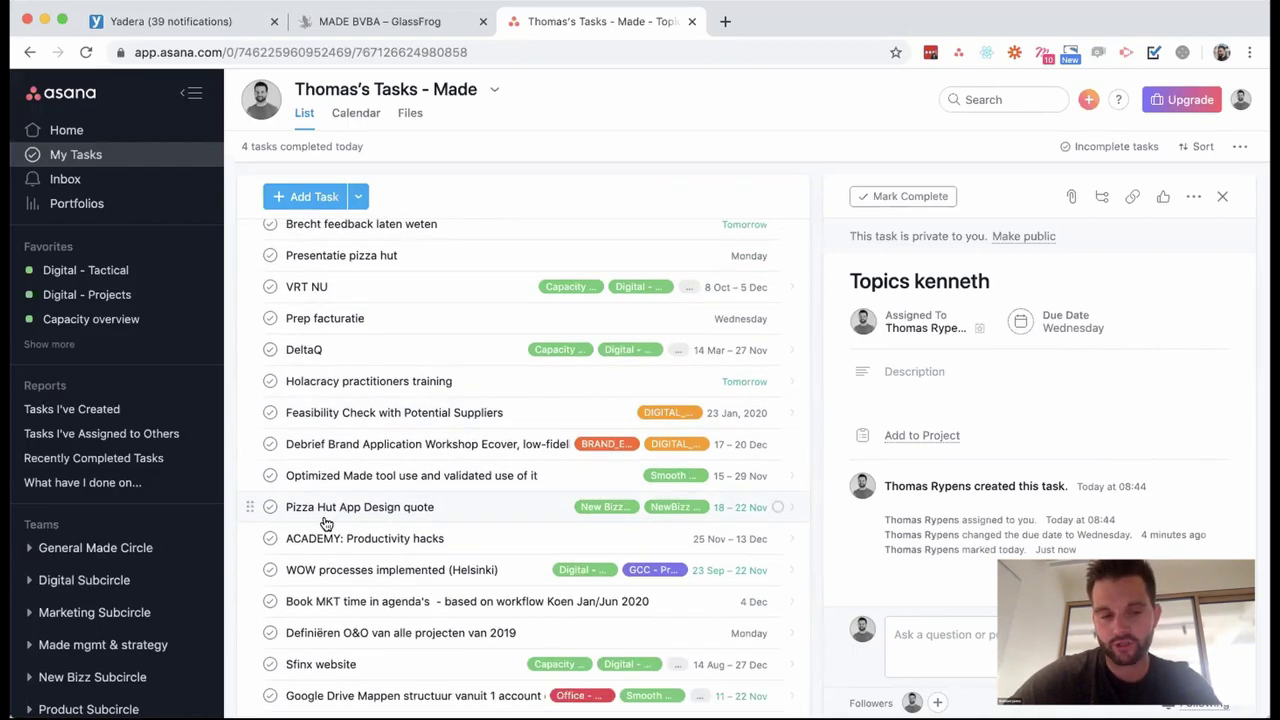
scroll(325, 523, down, 5)
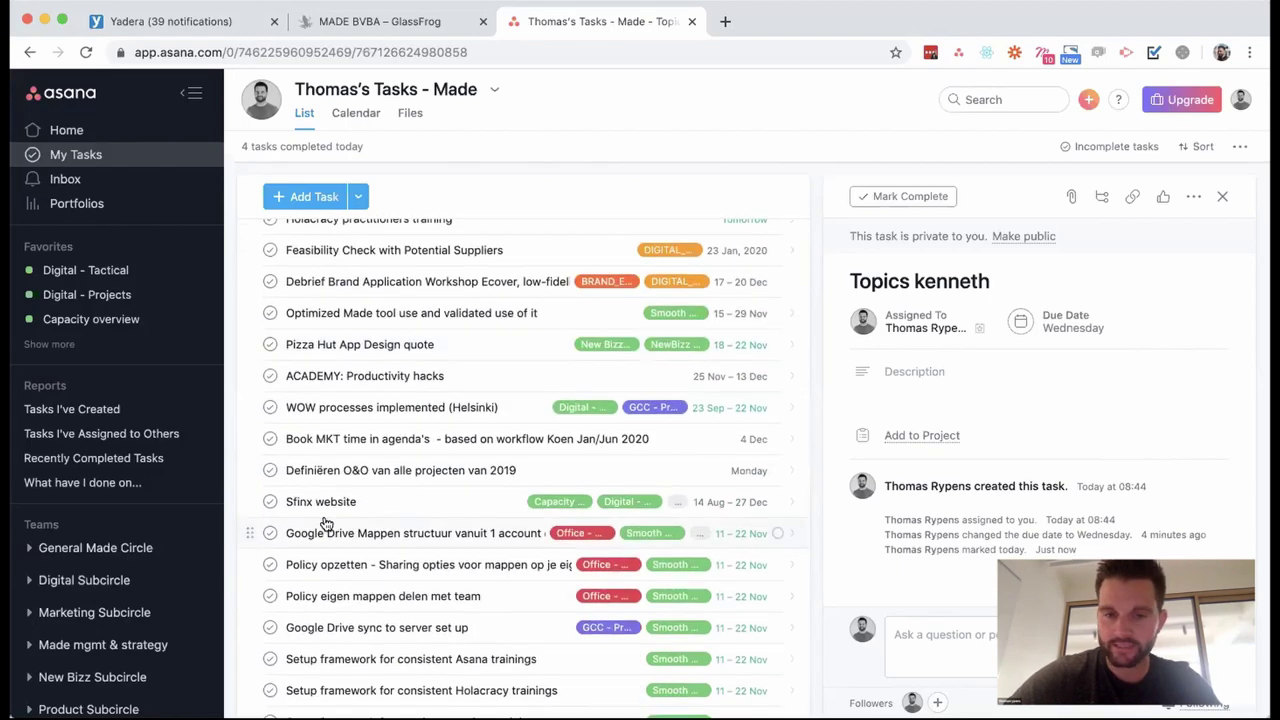
scroll(325, 523, down, 12)
scroll(325, 527, up, 20)
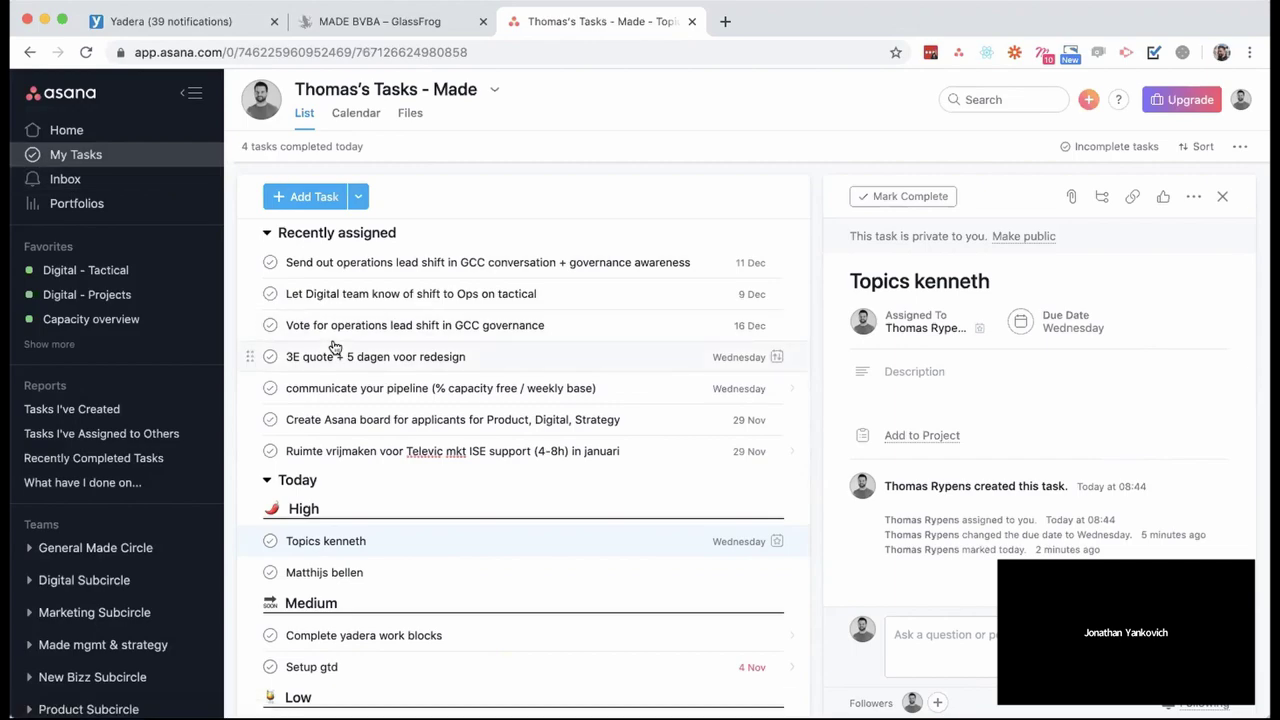
scroll(335, 346, down, 1)
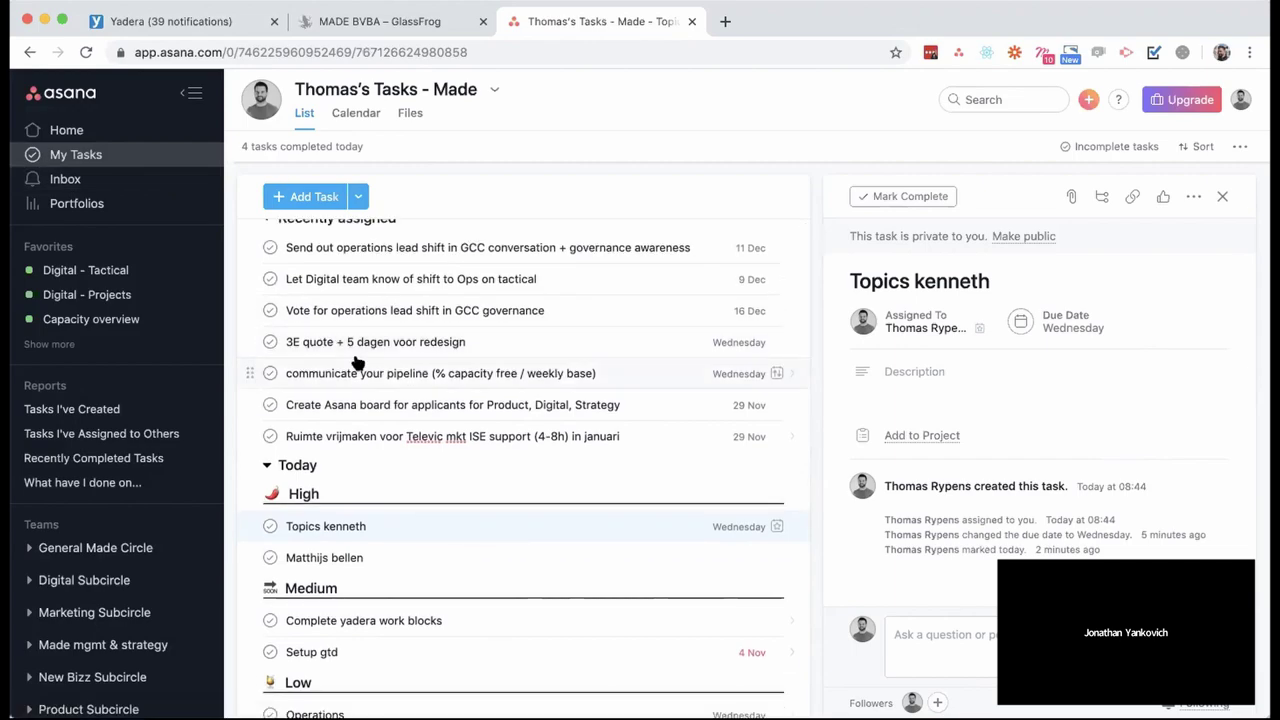
scroll(358, 362, down, 3)
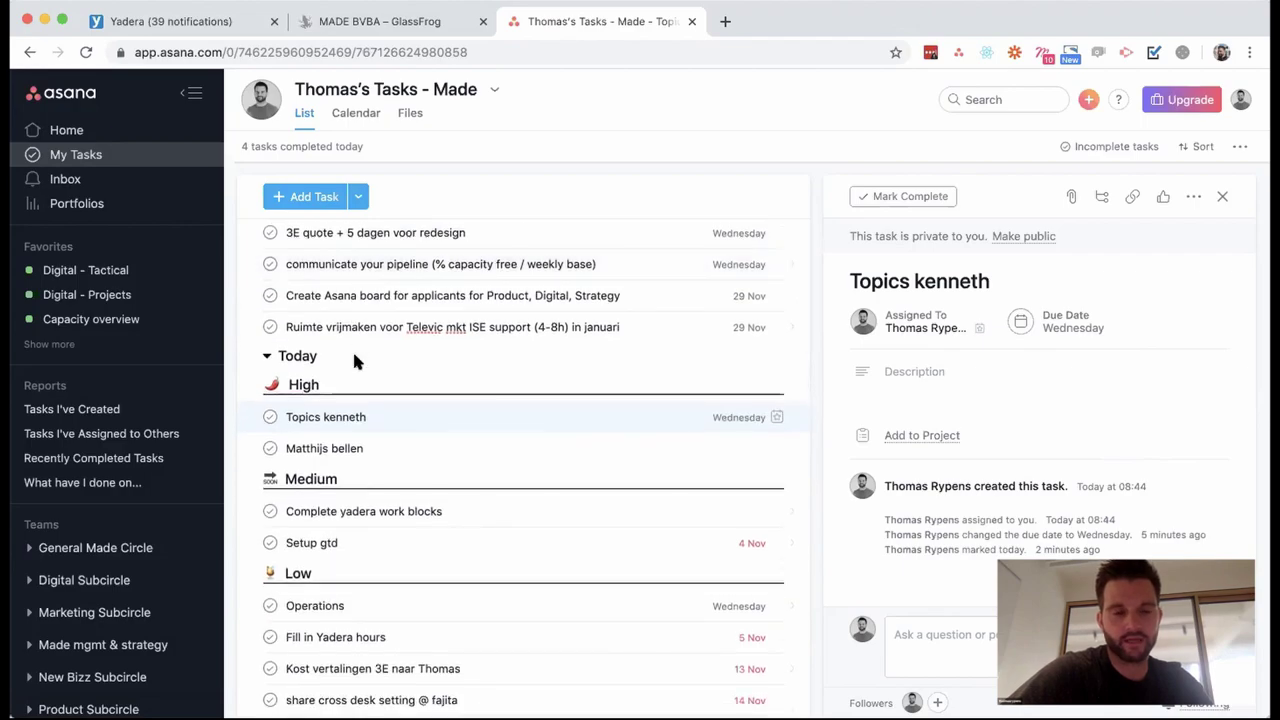
scroll(352, 358, down, 2)
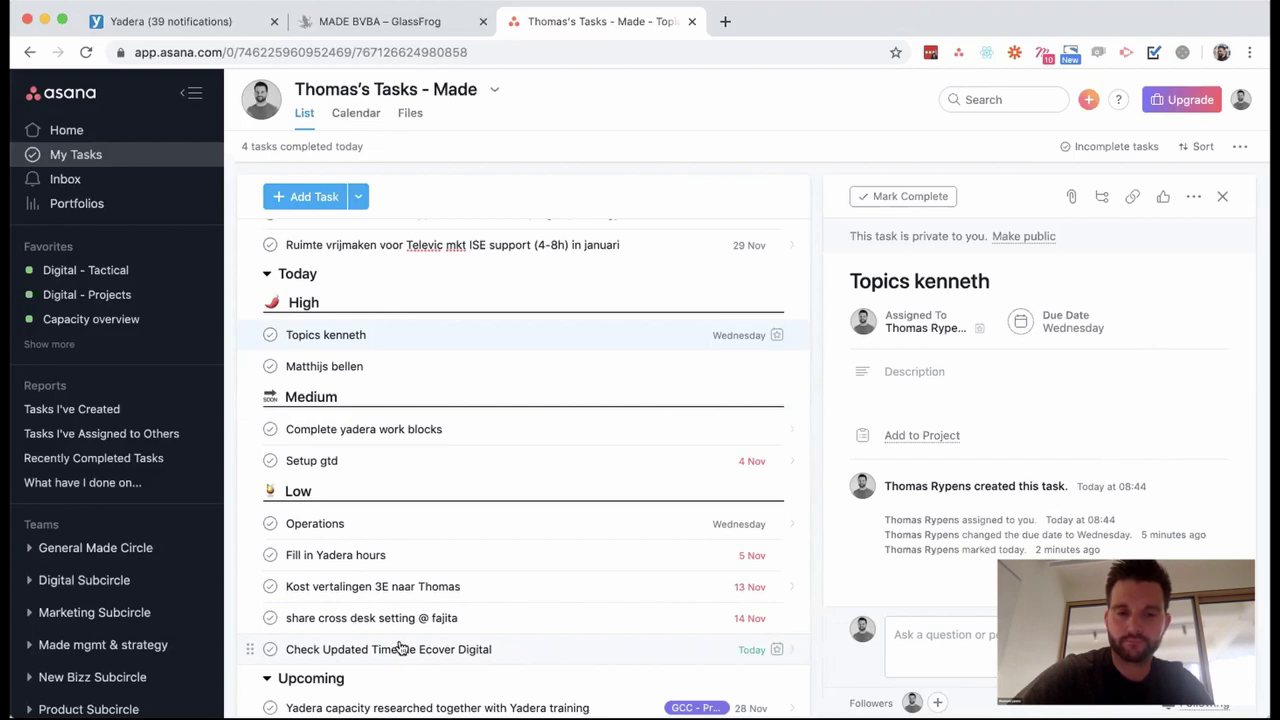
Open the Inbox and review the activity notifications from today, the past 7 days and earlier.
click(147, 179)
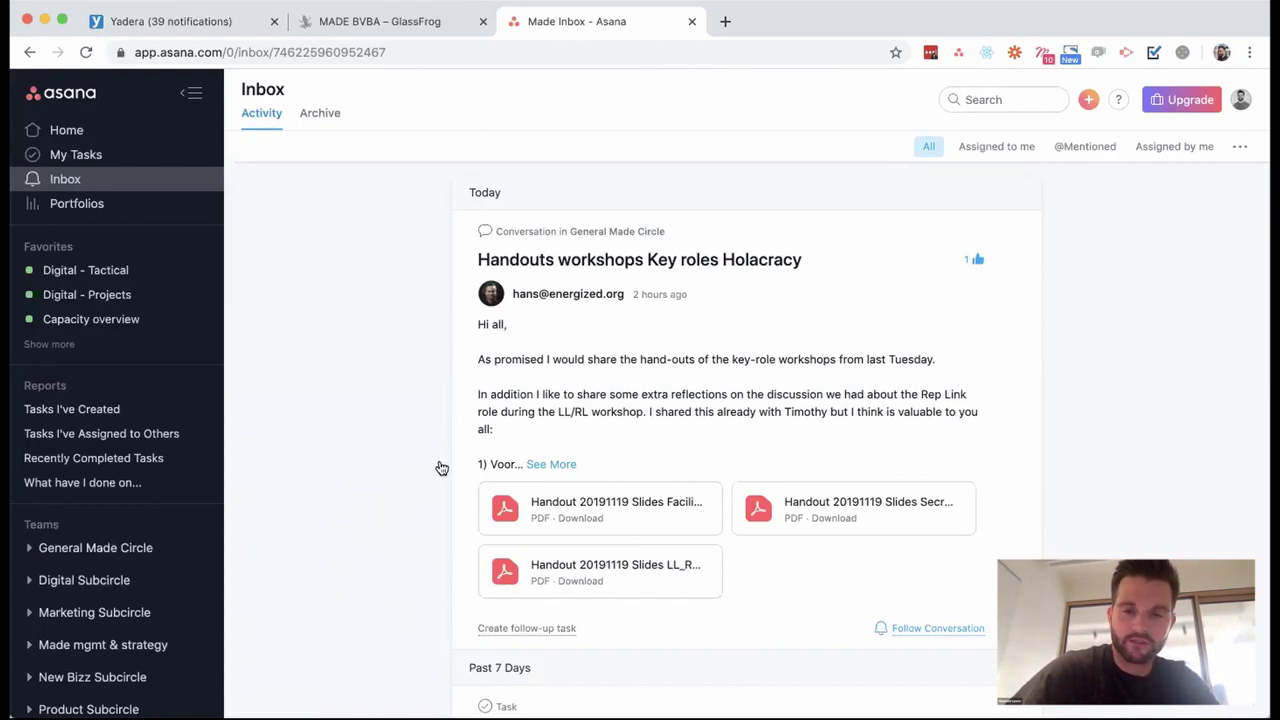
scroll(532, 410, down, 3)
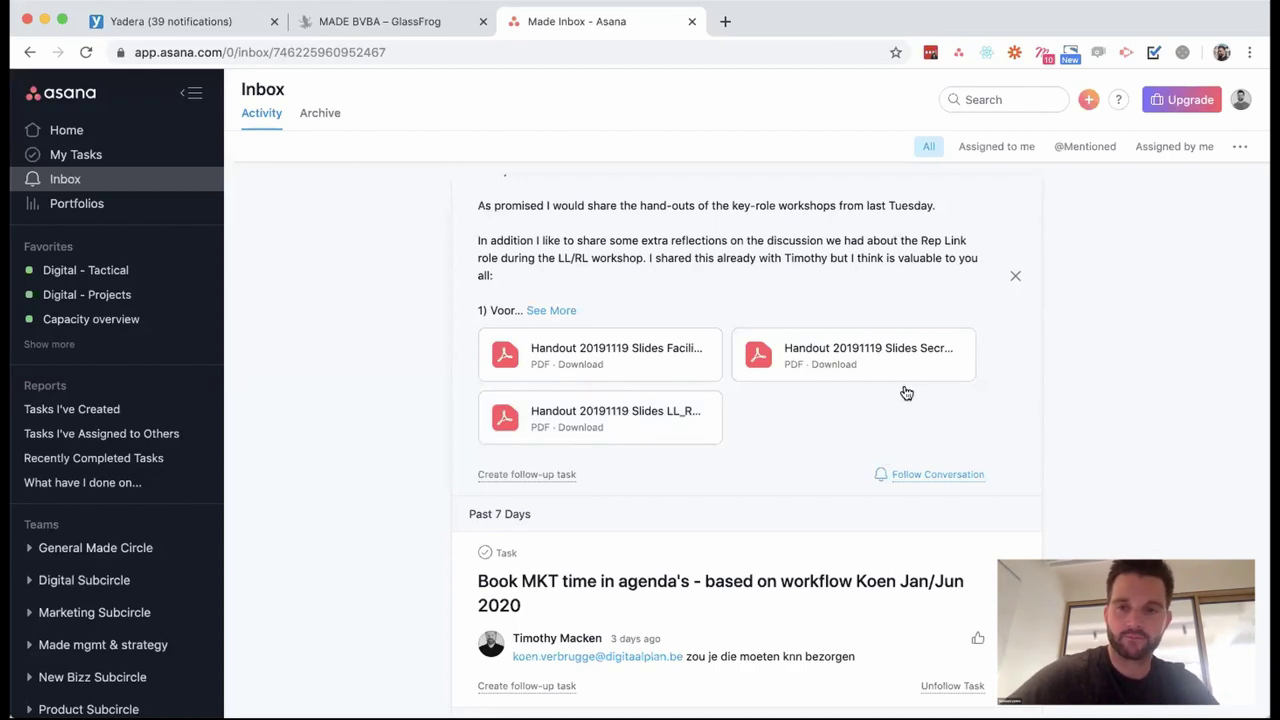
scroll(920, 320, down, 3)
scroll(943, 240, down, 3)
scroll(943, 243, up, 4)
scroll(650, 403, down, 2)
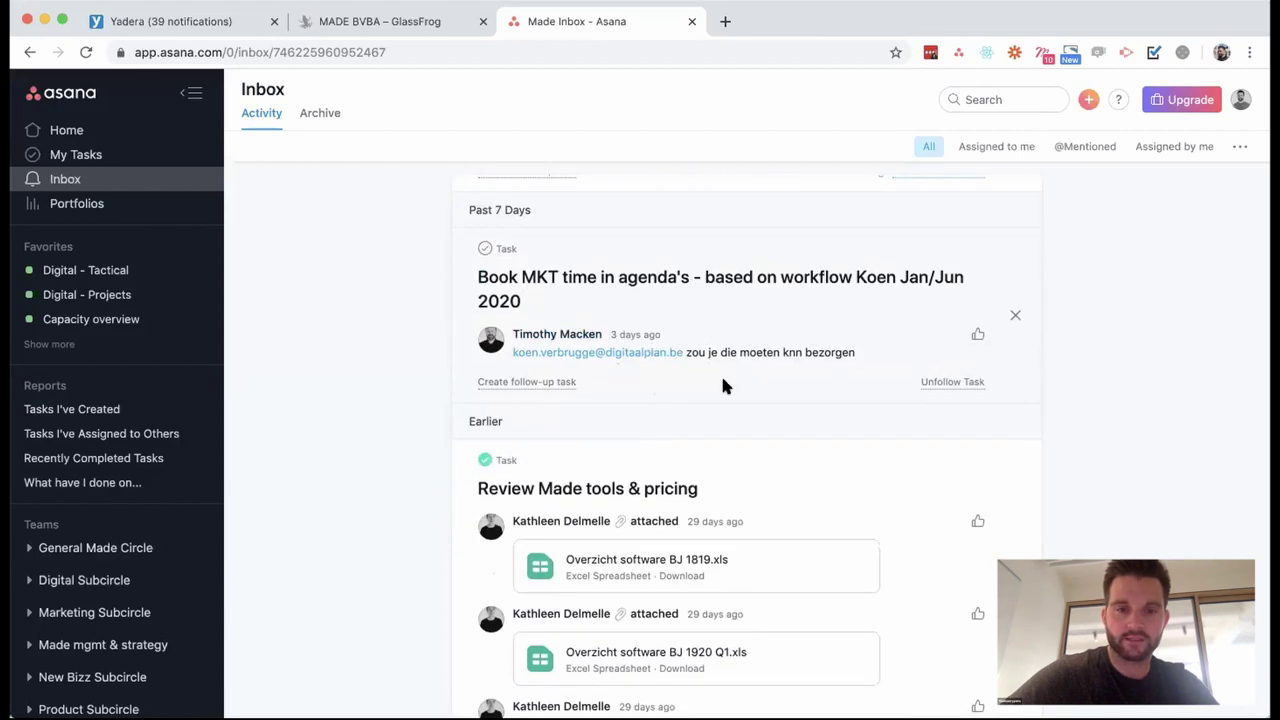
scroll(700, 370, down, 1)
scroll(686, 357, down, 2)
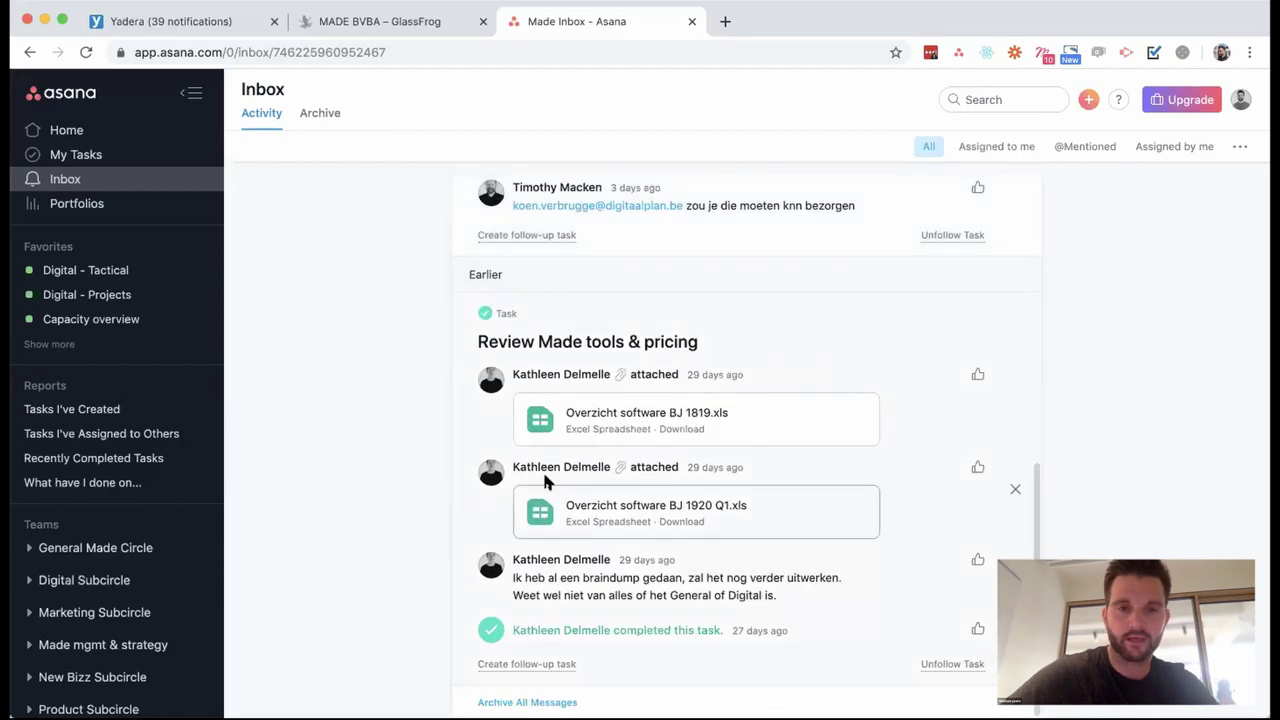
mouse_move(753, 625)
scroll(727, 590, up, 1)
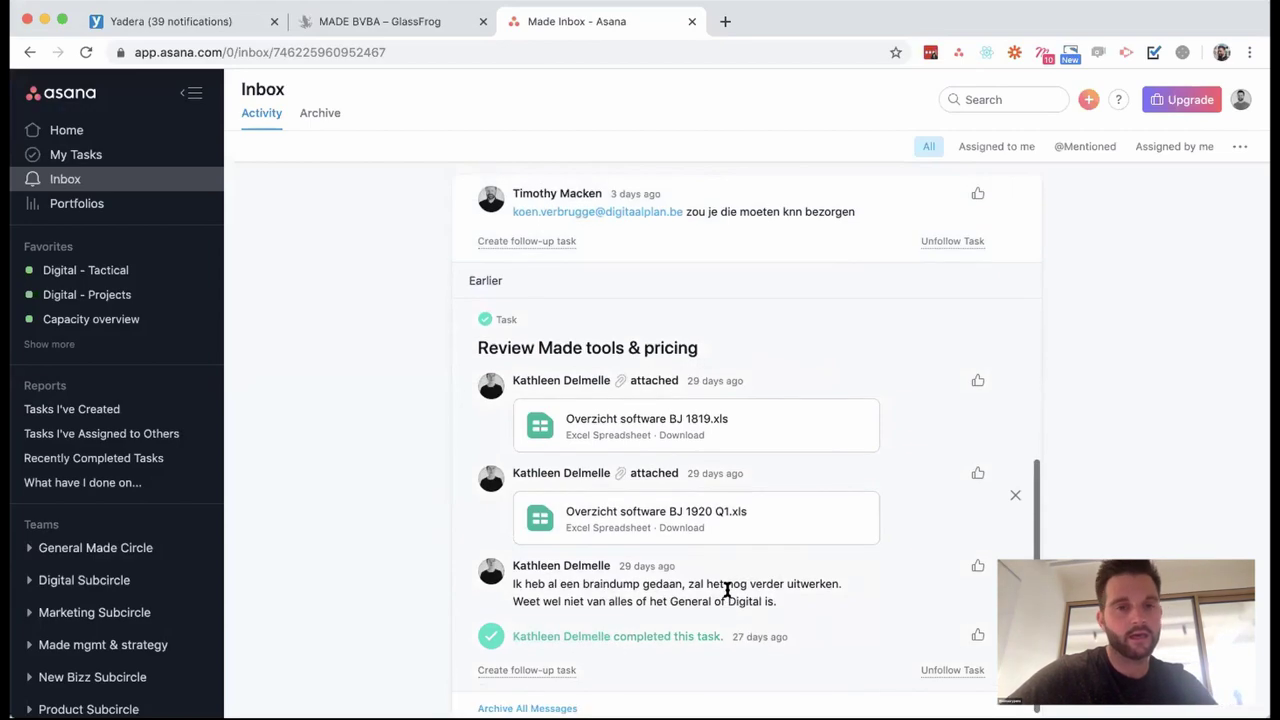
scroll(727, 590, up, 5)
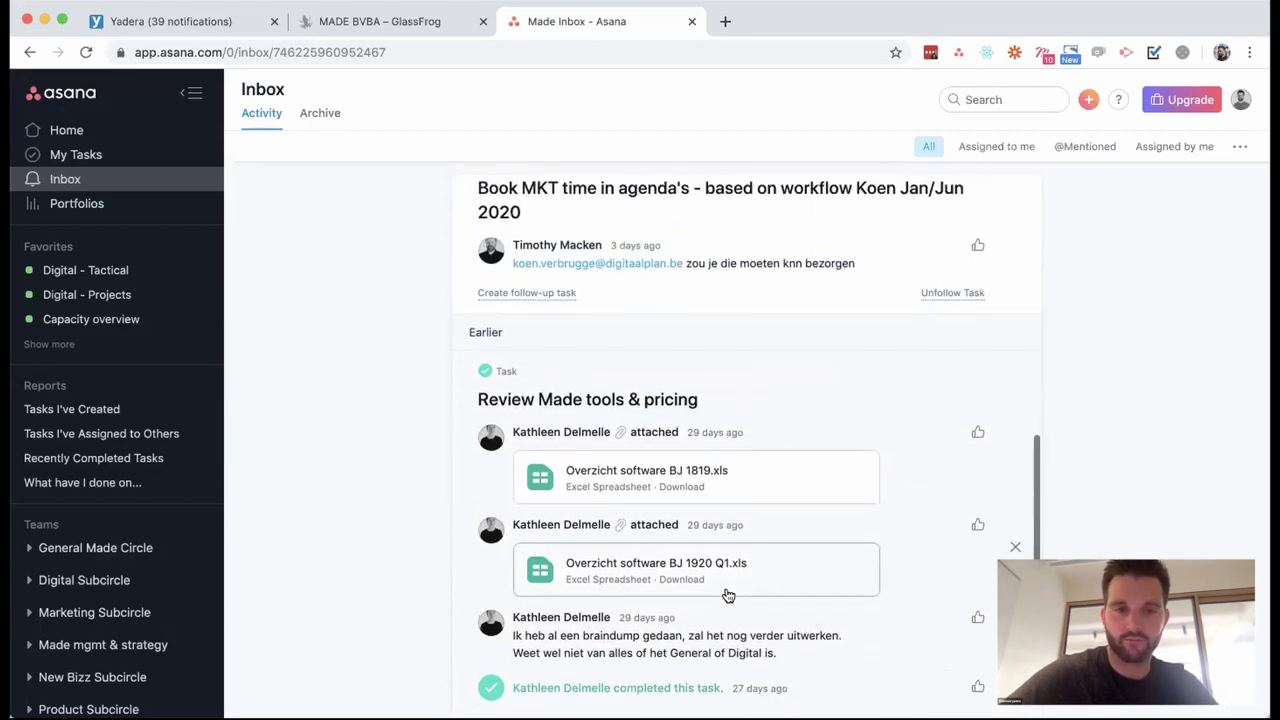
Archive the "Handouts workshops Key roles Holacracy" conversation from the Today section of the Inbox.
scroll(728, 592, up, 4)
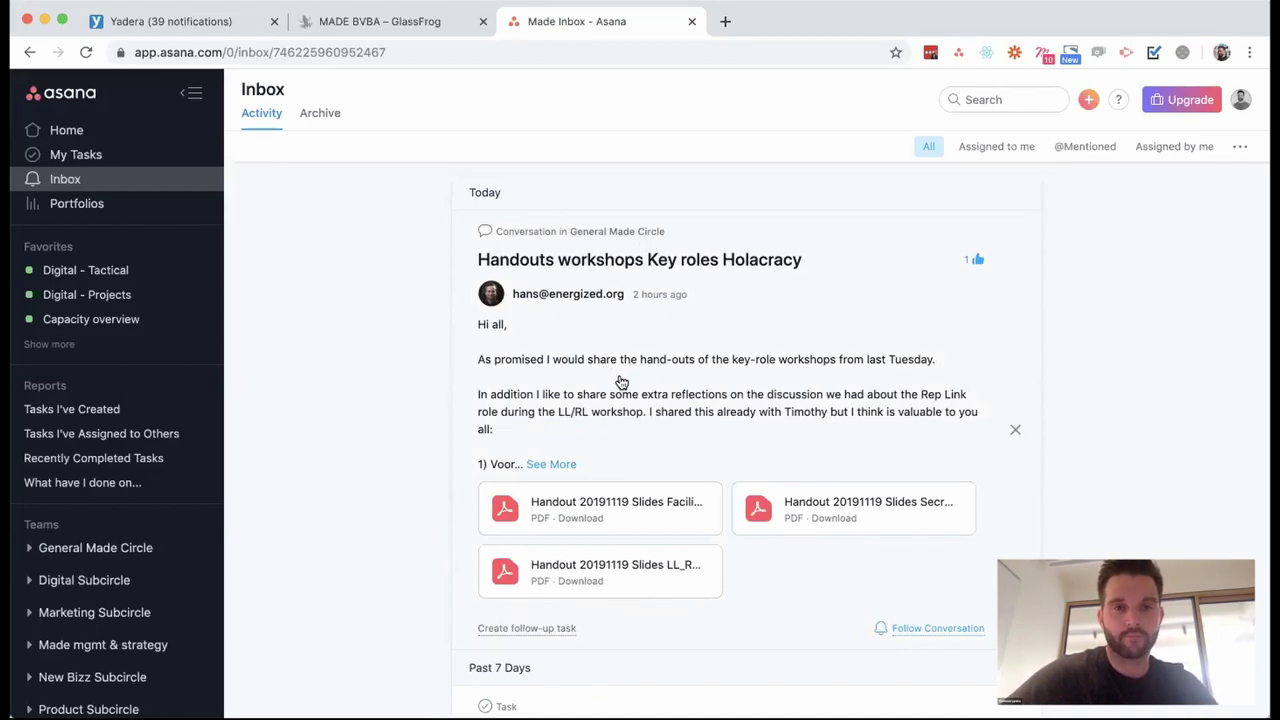
click(1015, 431)
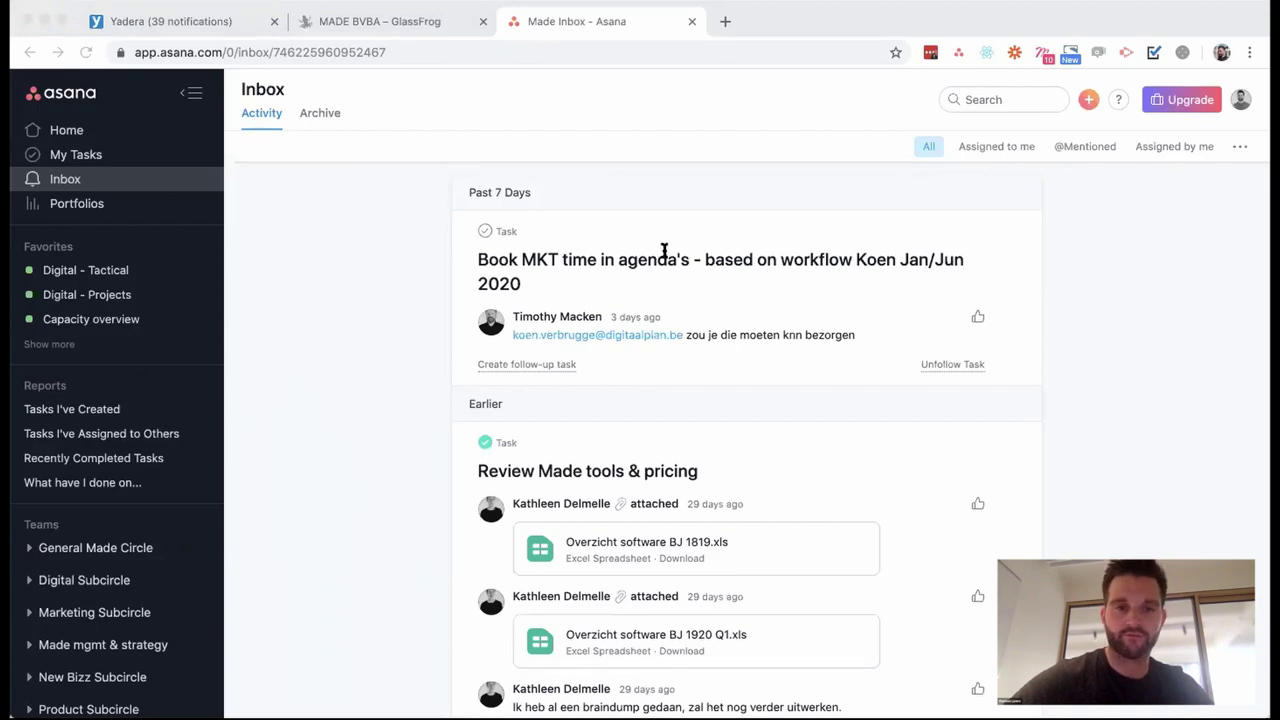
click(1218, 449)
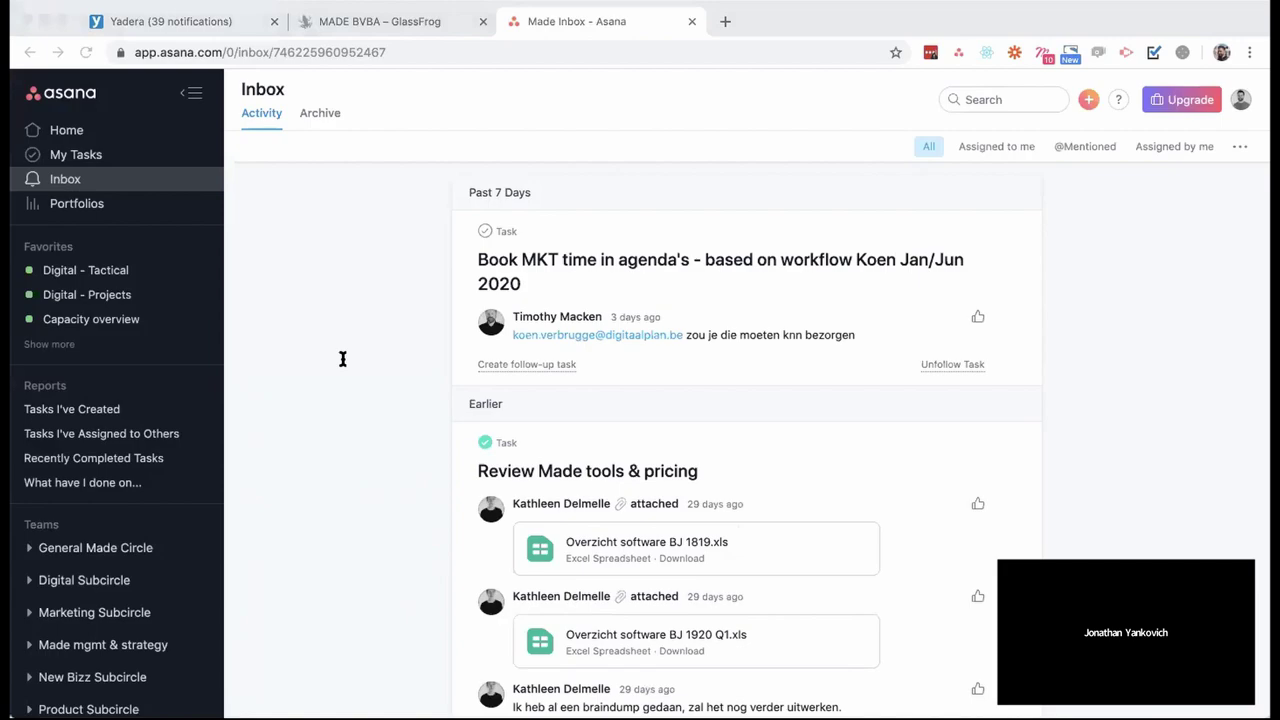
click(1205, 457)
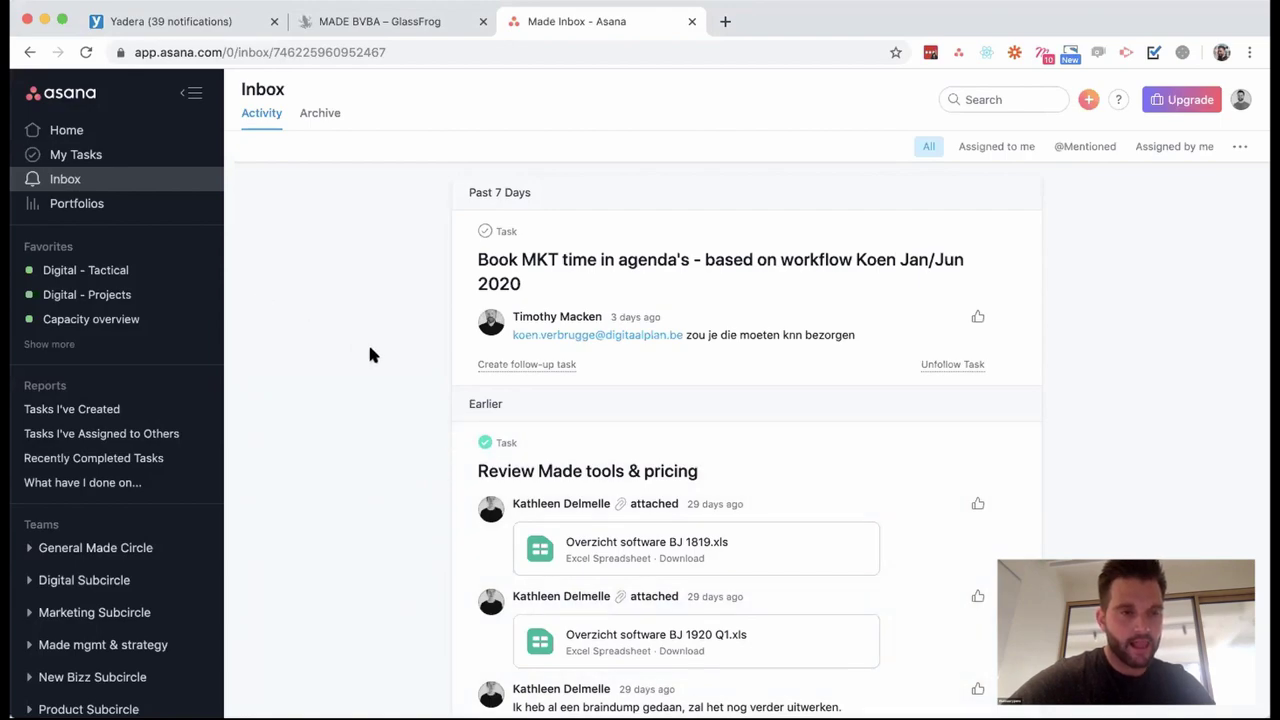
Compare the Teams list in Asana with the MADE BVBA circle map in GlassFrog, zoomed out to the General circle, and return to Asana.
scroll(145, 400, down, 5)
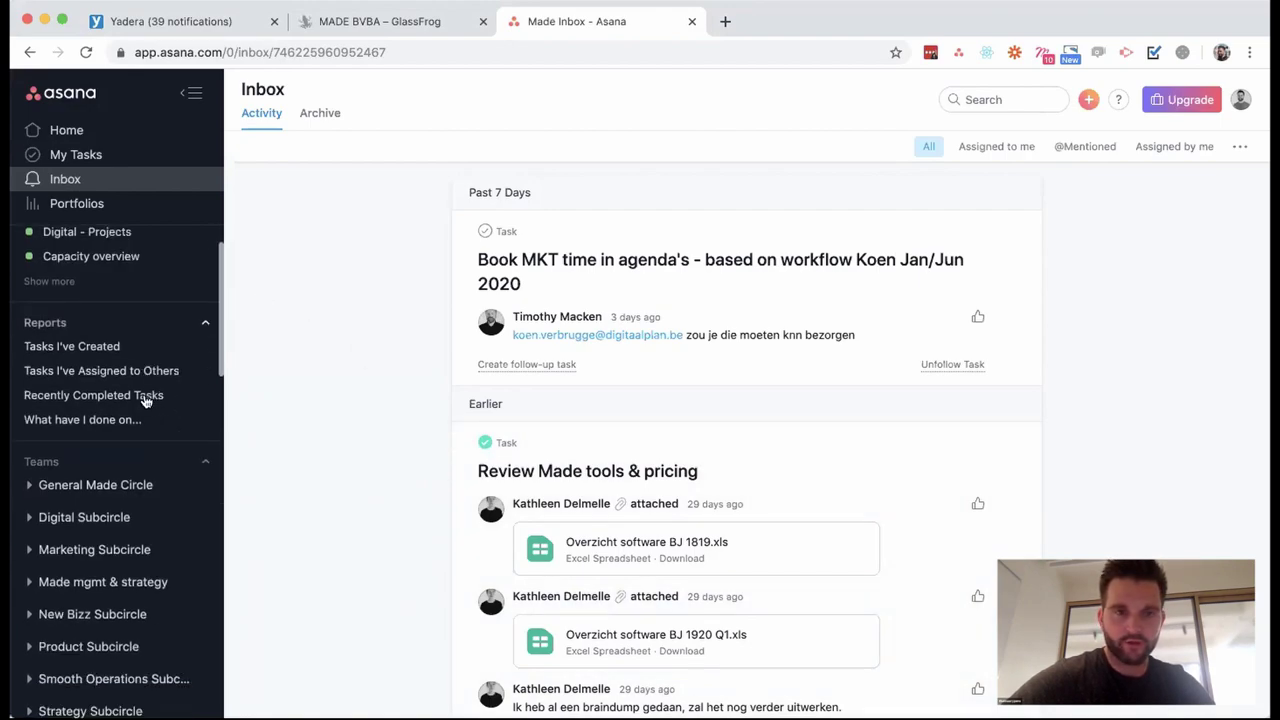
scroll(145, 400, down, 2)
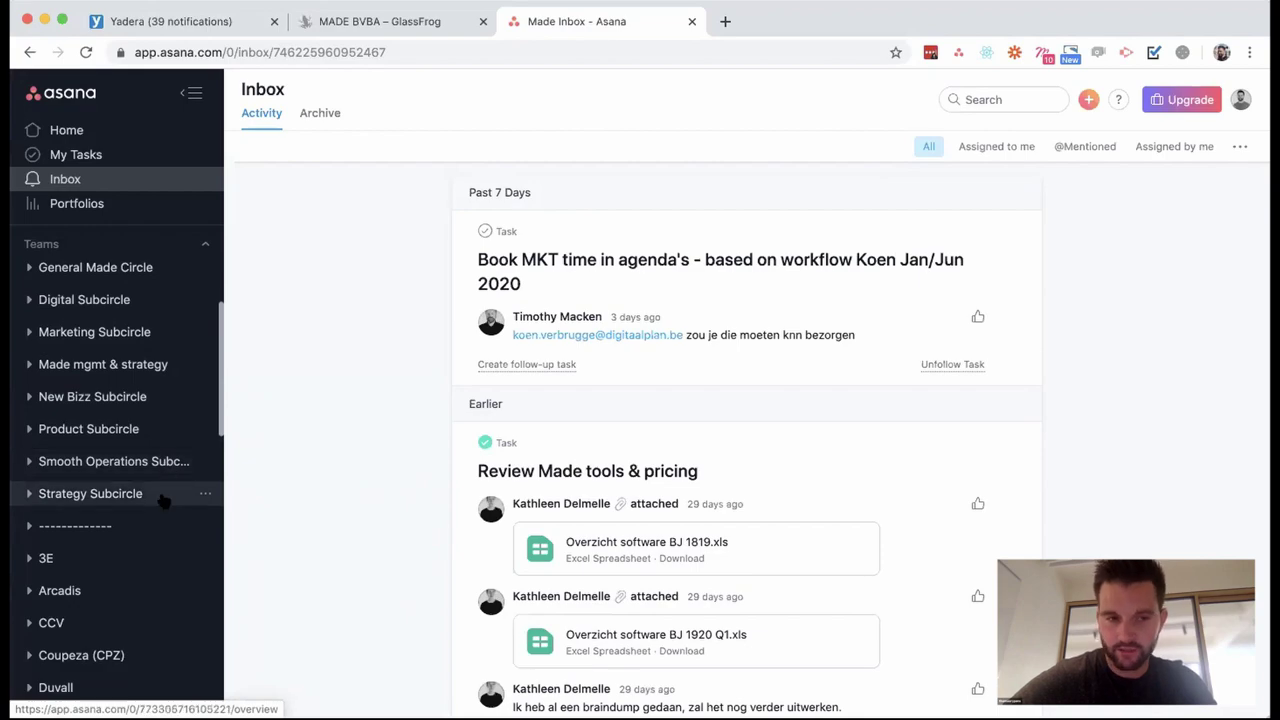
click(360, 19)
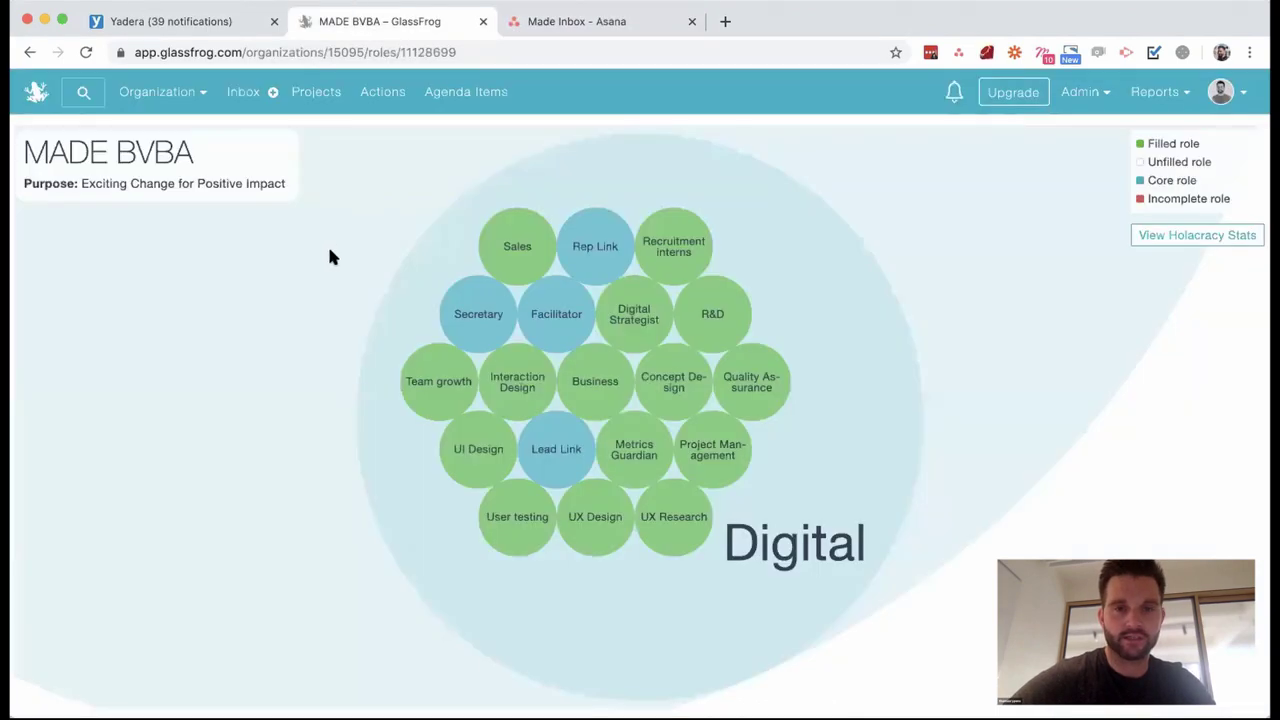
click(214, 340)
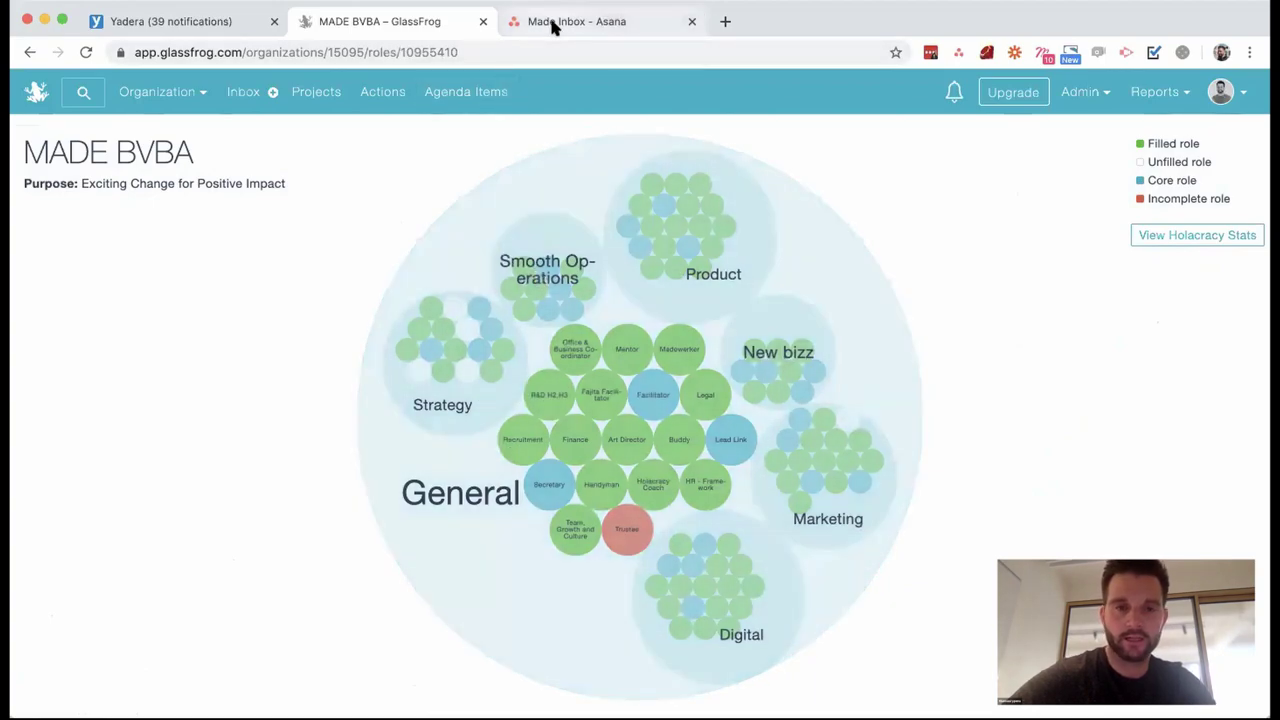
click(553, 27)
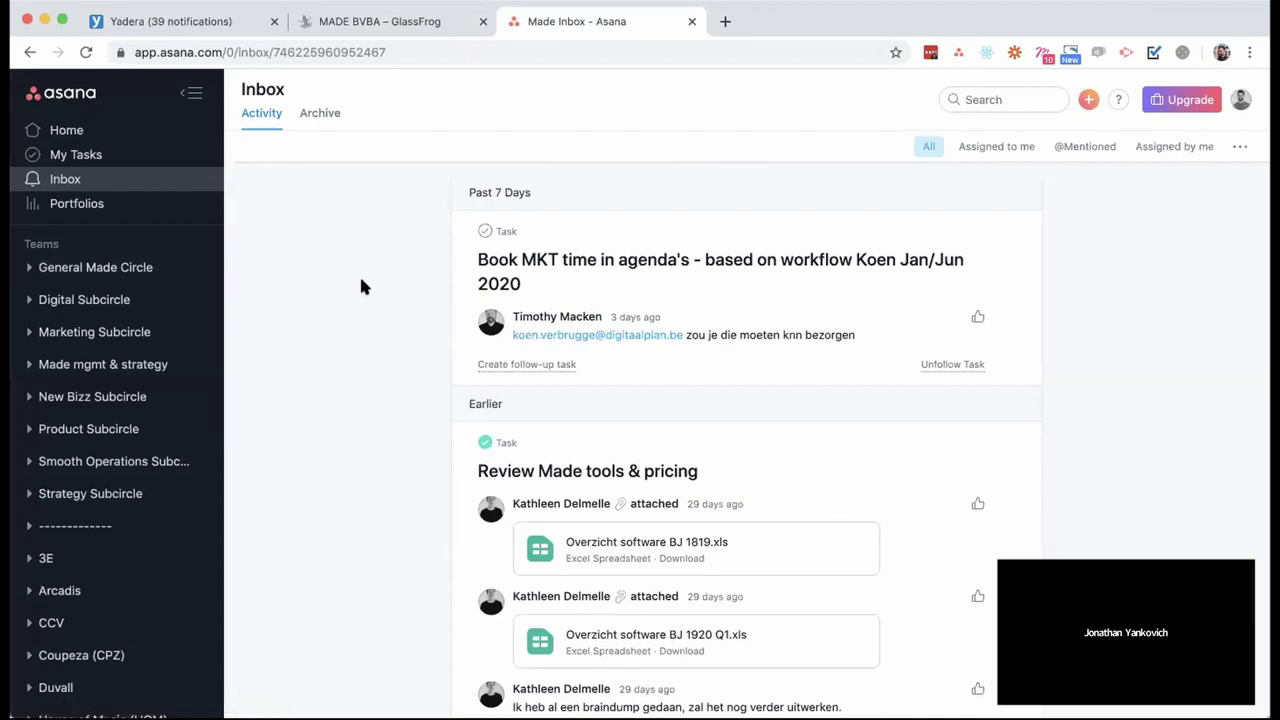
click(397, 27)
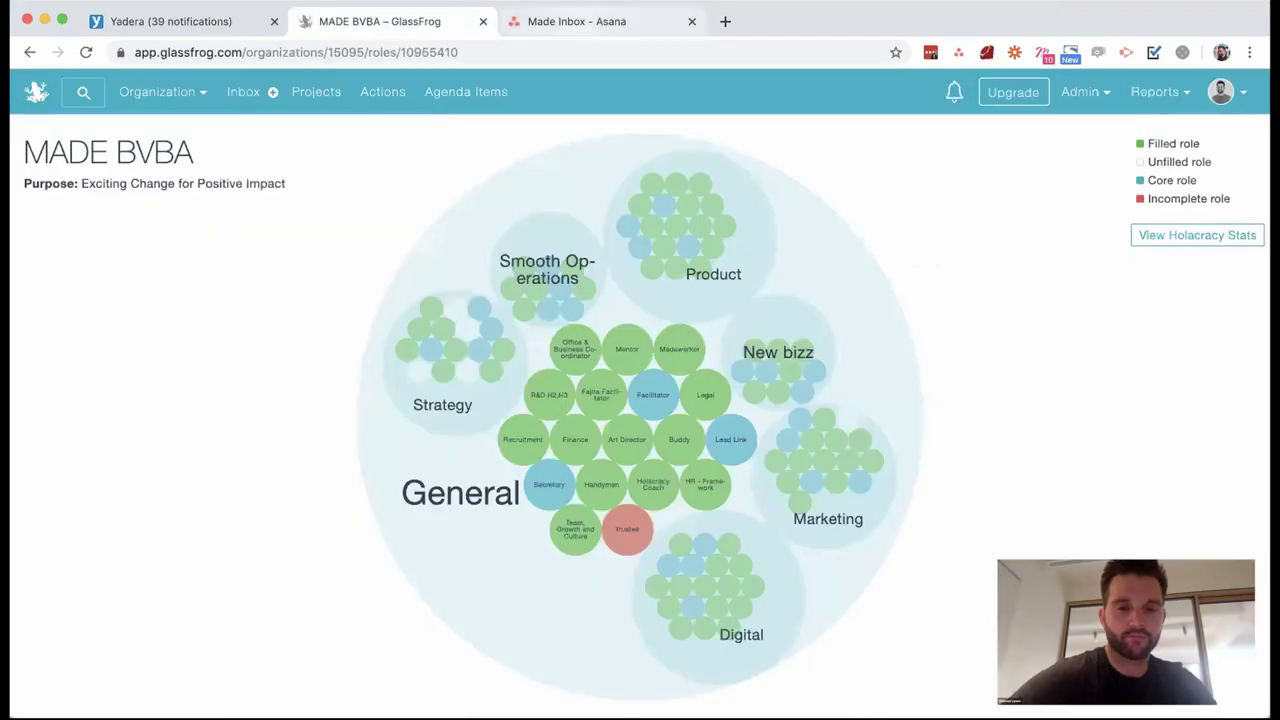
click(576, 28)
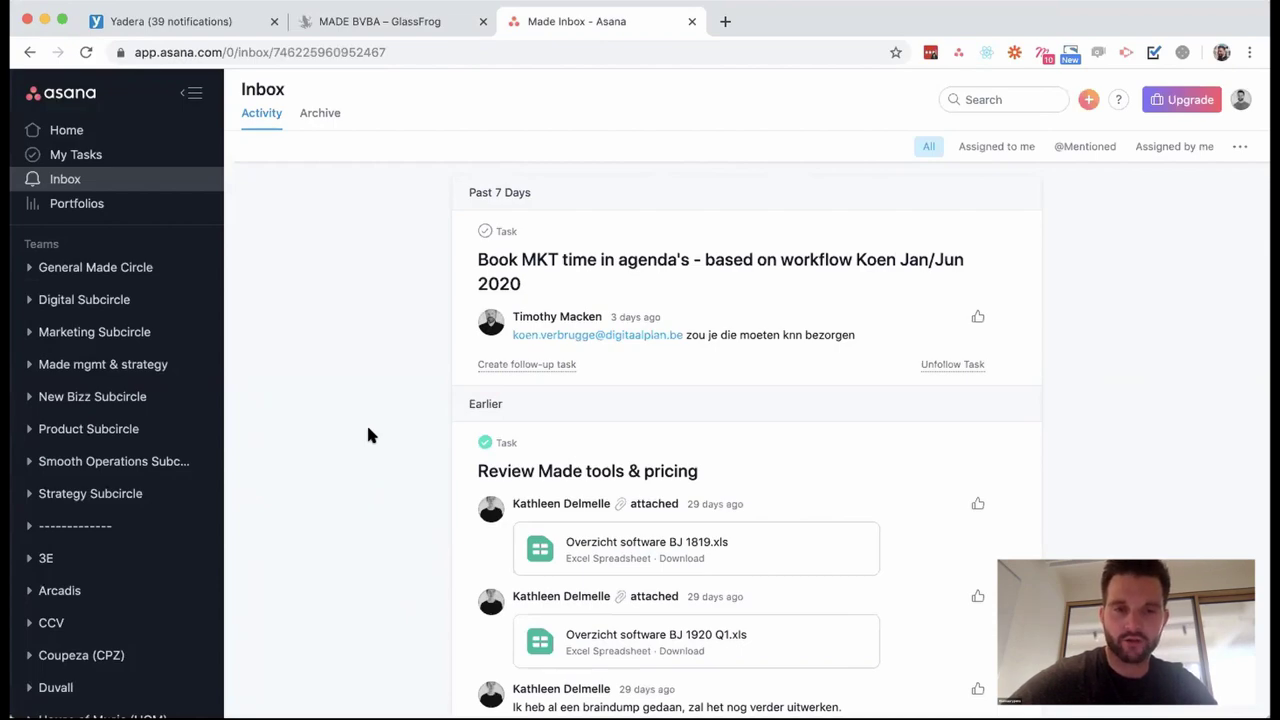
Expand the General Made Circle and Digital Subcircle teams to show their projects.
click(28, 268)
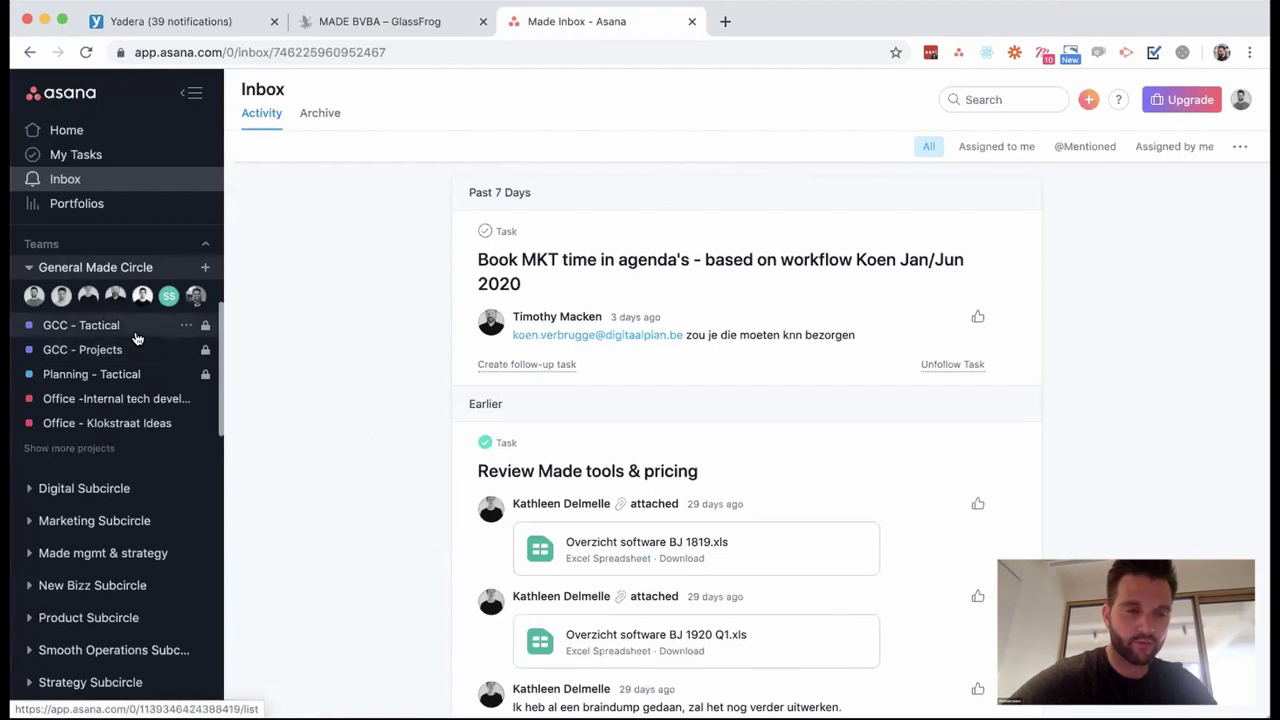
click(29, 490)
scroll(90, 500, down, 1)
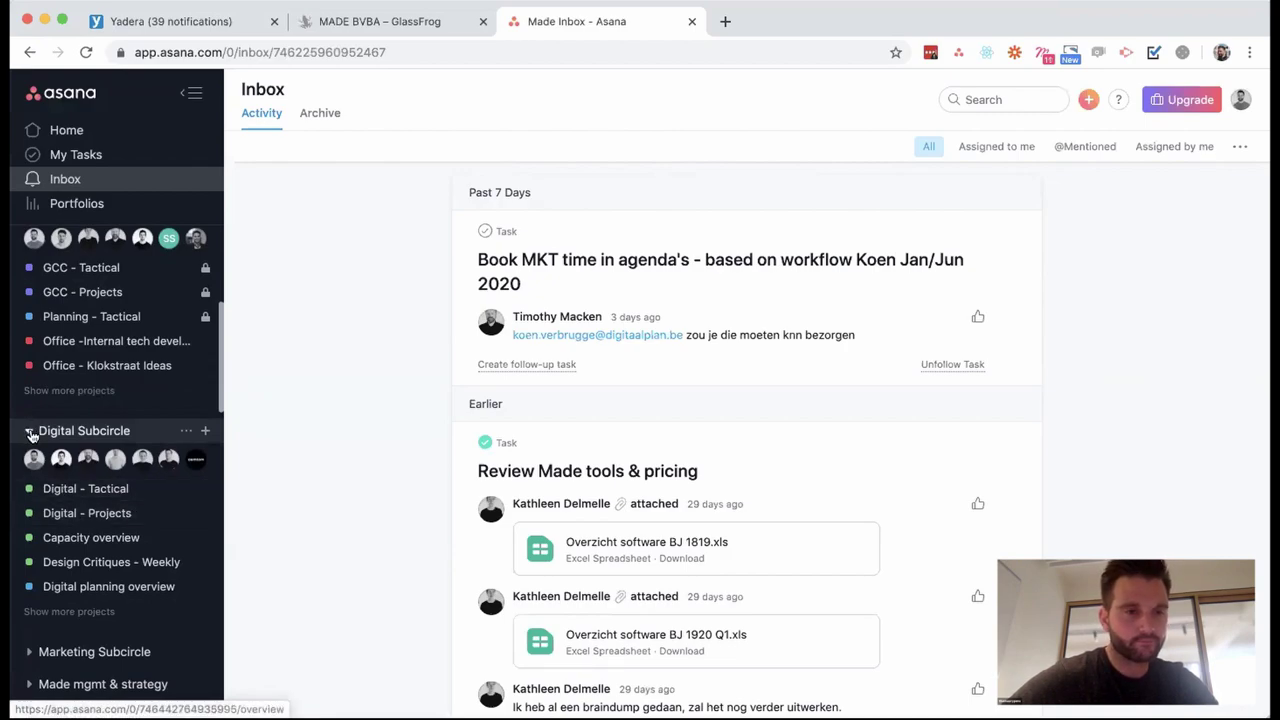
Look at the New Bizz Subcircle's projects, and collapse both that team and the Digital Subcircle.
scroll(28, 490, down, 5)
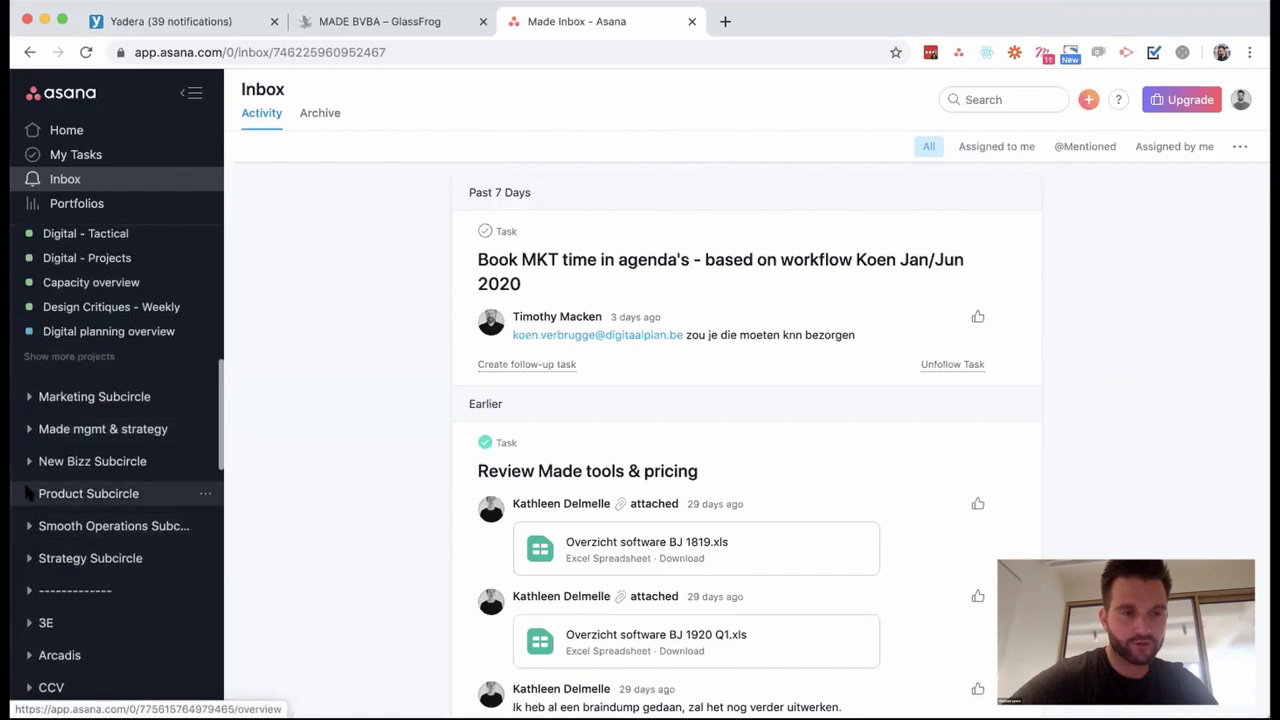
click(29, 461)
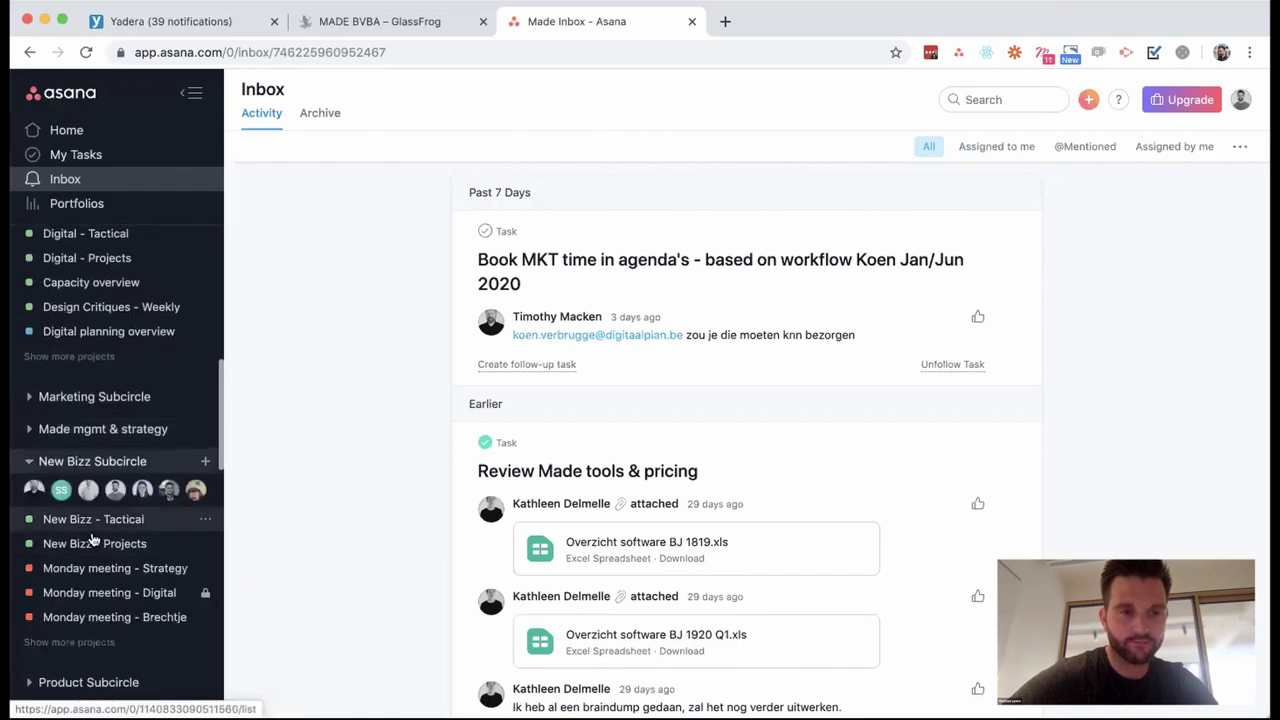
click(29, 461)
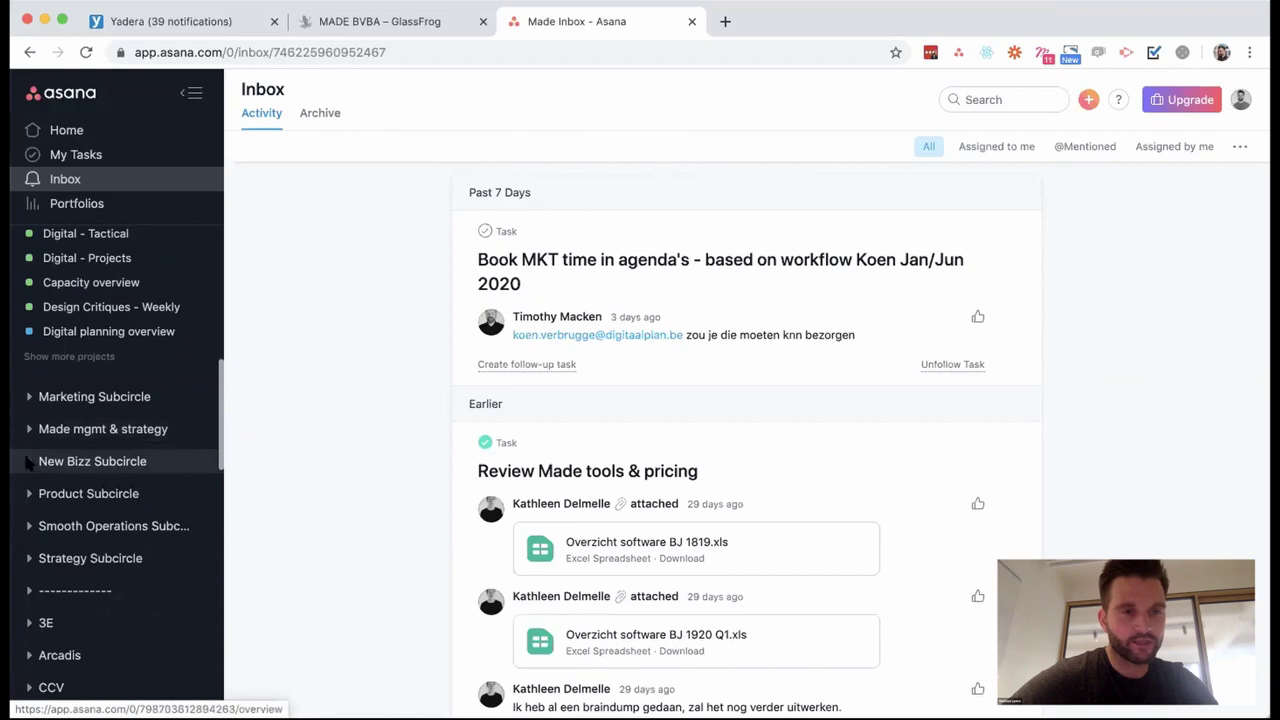
scroll(29, 461, up, 3)
click(29, 324)
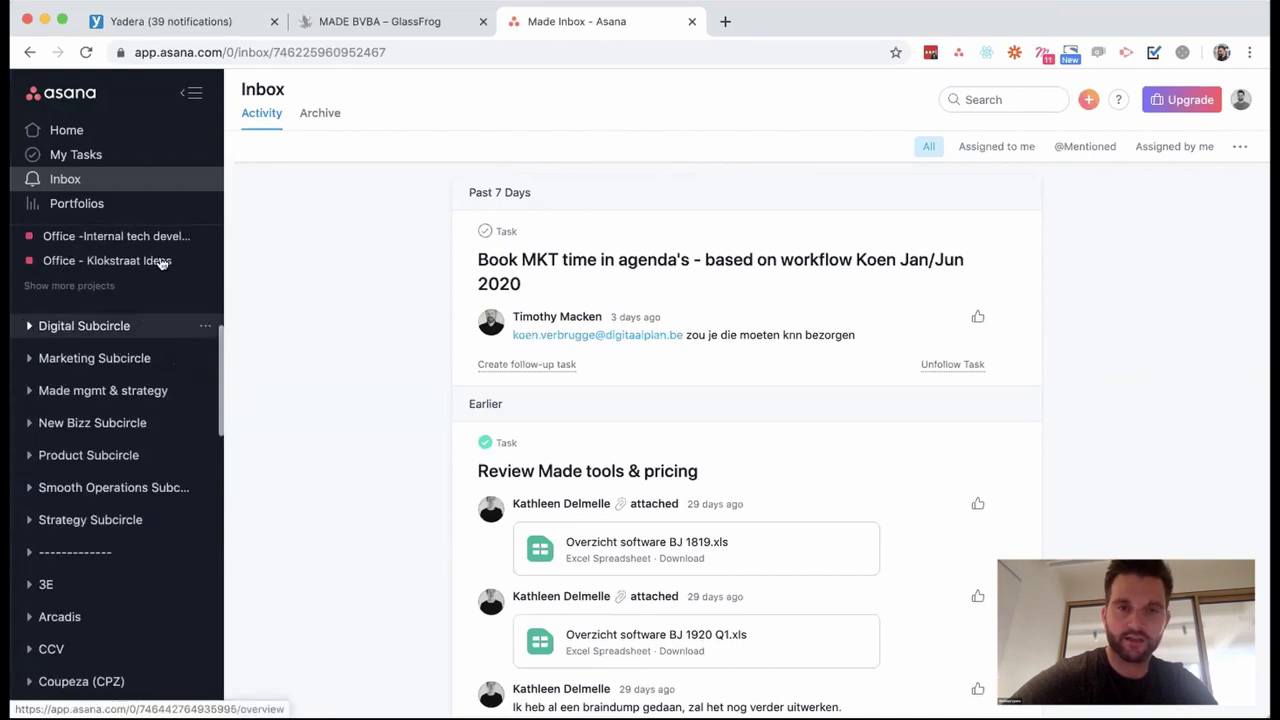
Open the GCC - Tactical project of the General Made Circle team.
scroll(114, 391, up, 3)
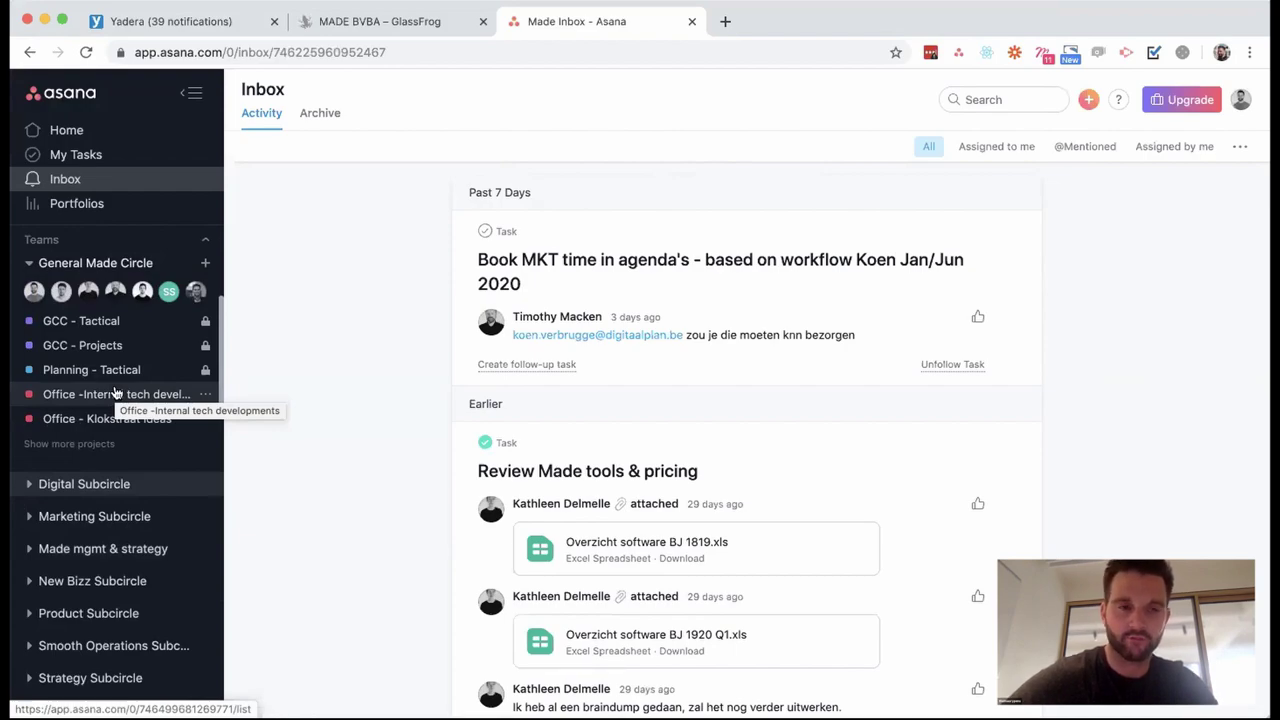
scroll(65, 425, up, 1)
scroll(80, 400, up, 2)
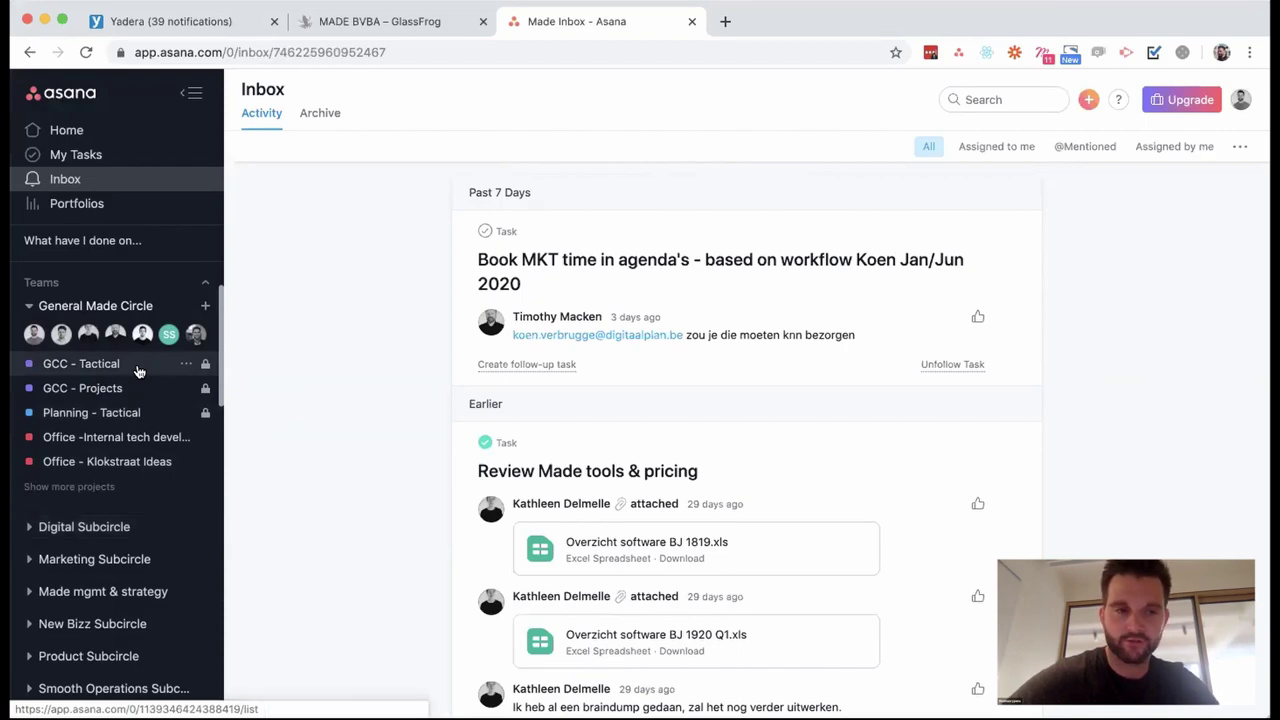
click(139, 368)
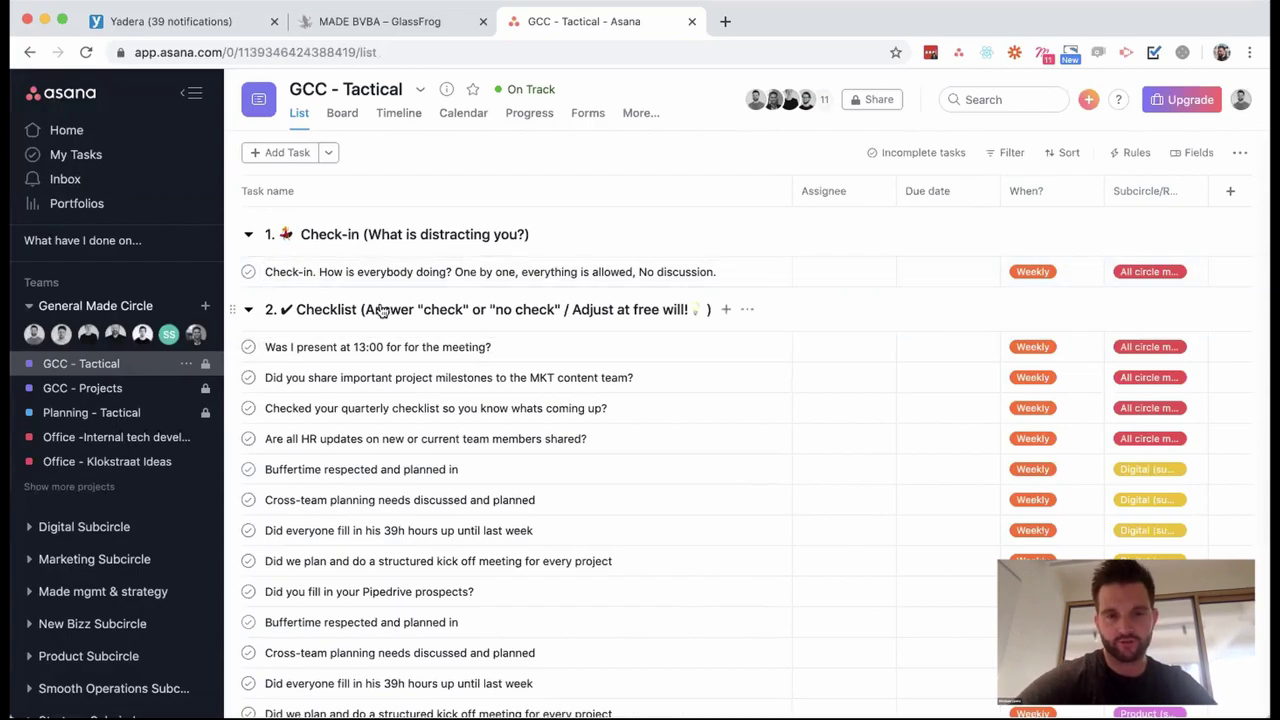
Browse the subcircle and role options available for the "Was I present at 13:00 for for the meeting?" checklist task.
scroll(380, 310, down, 2)
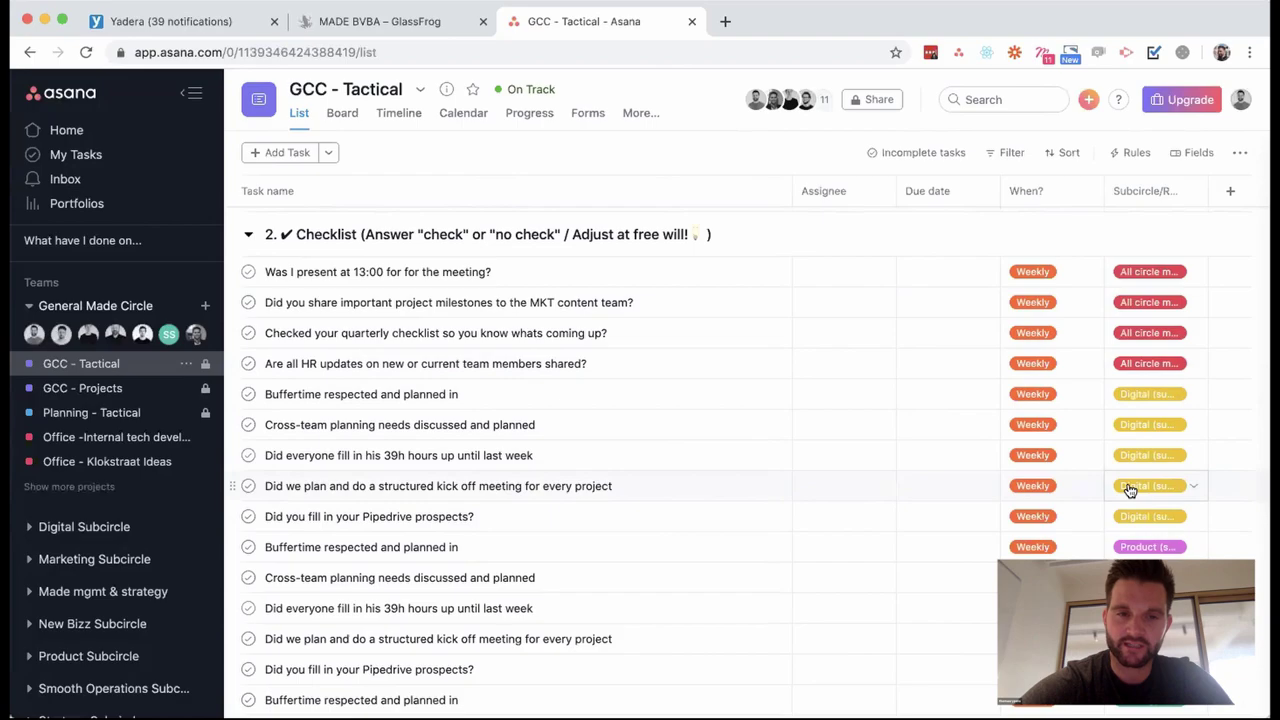
scroll(1135, 460, up, 1)
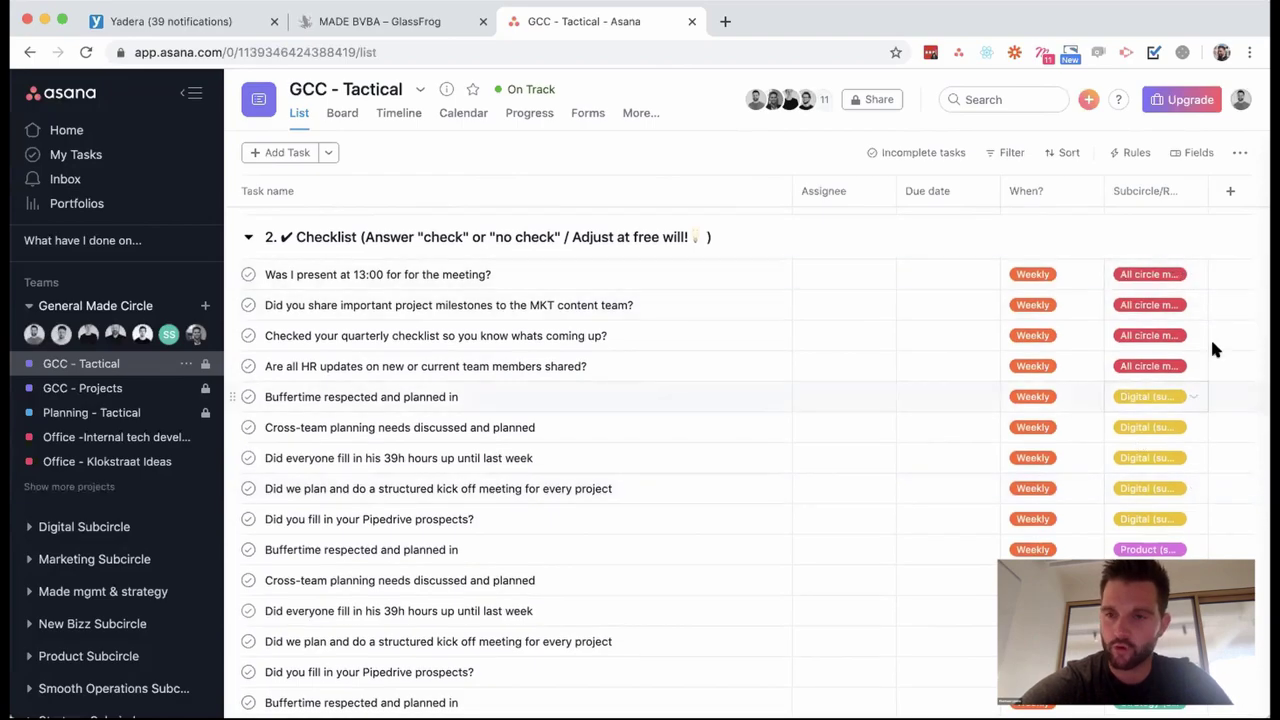
click(1150, 276)
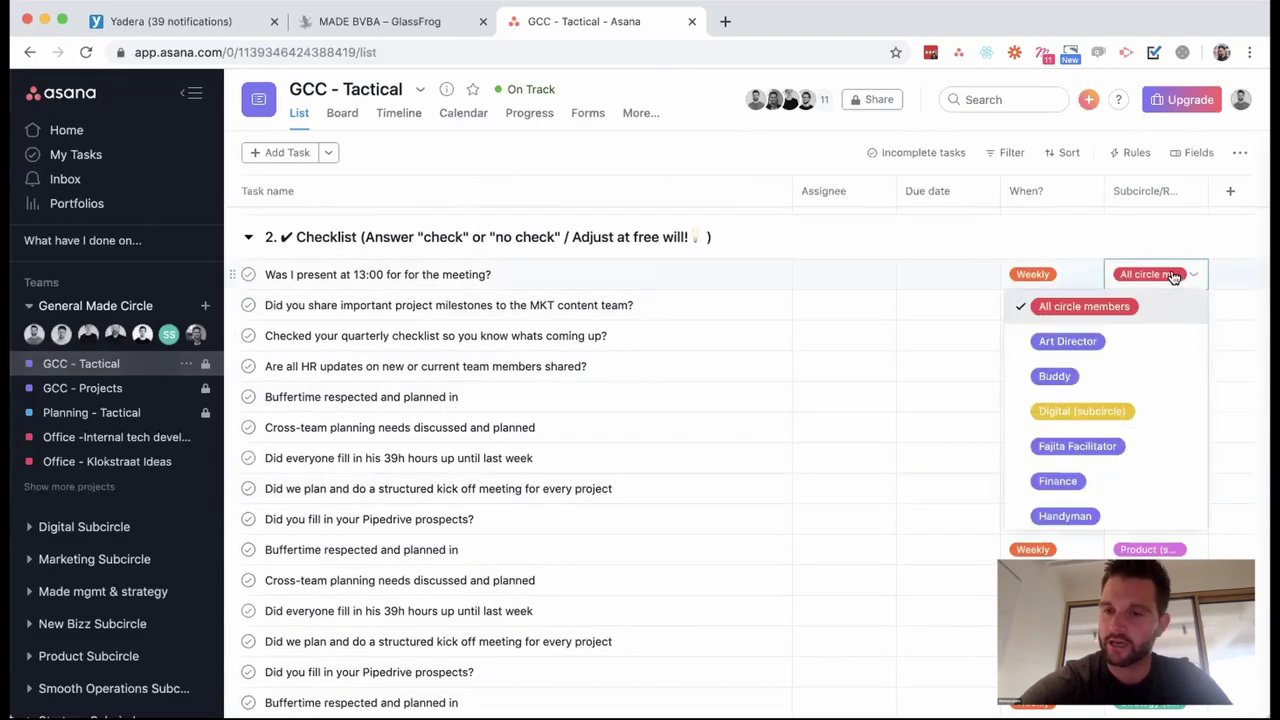
scroll(1133, 343, down, 3)
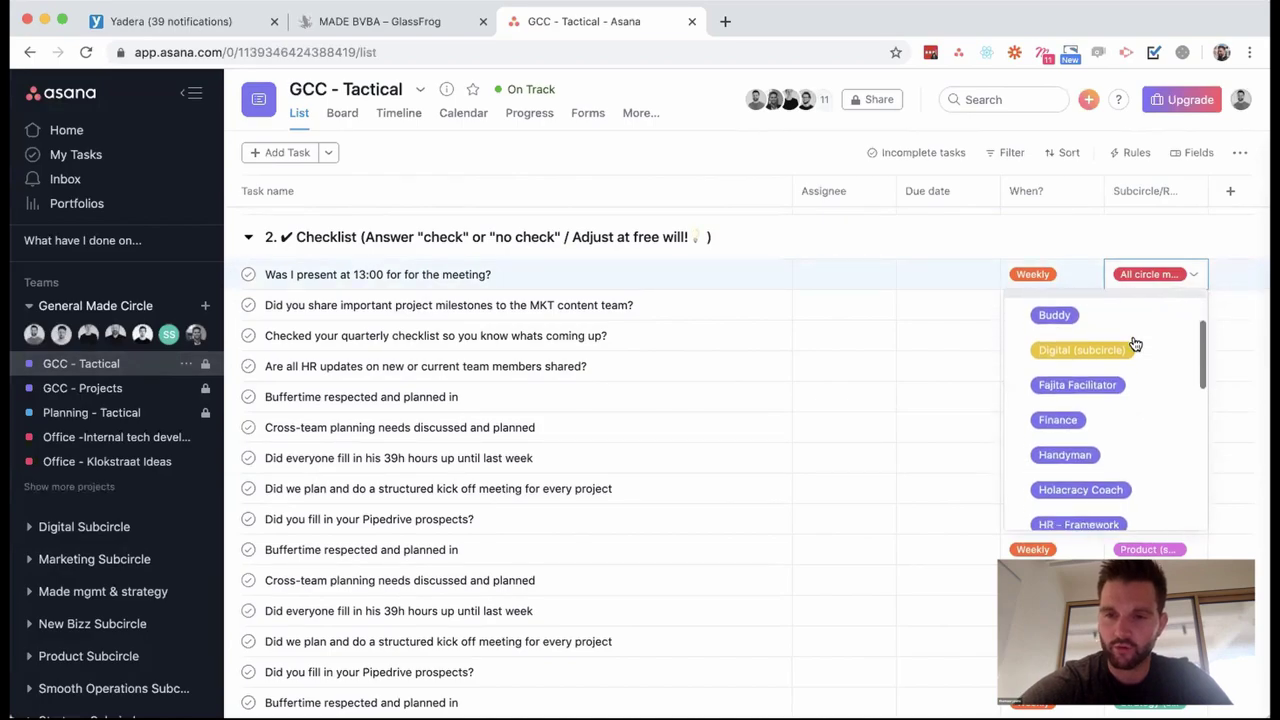
scroll(1135, 344, down, 5)
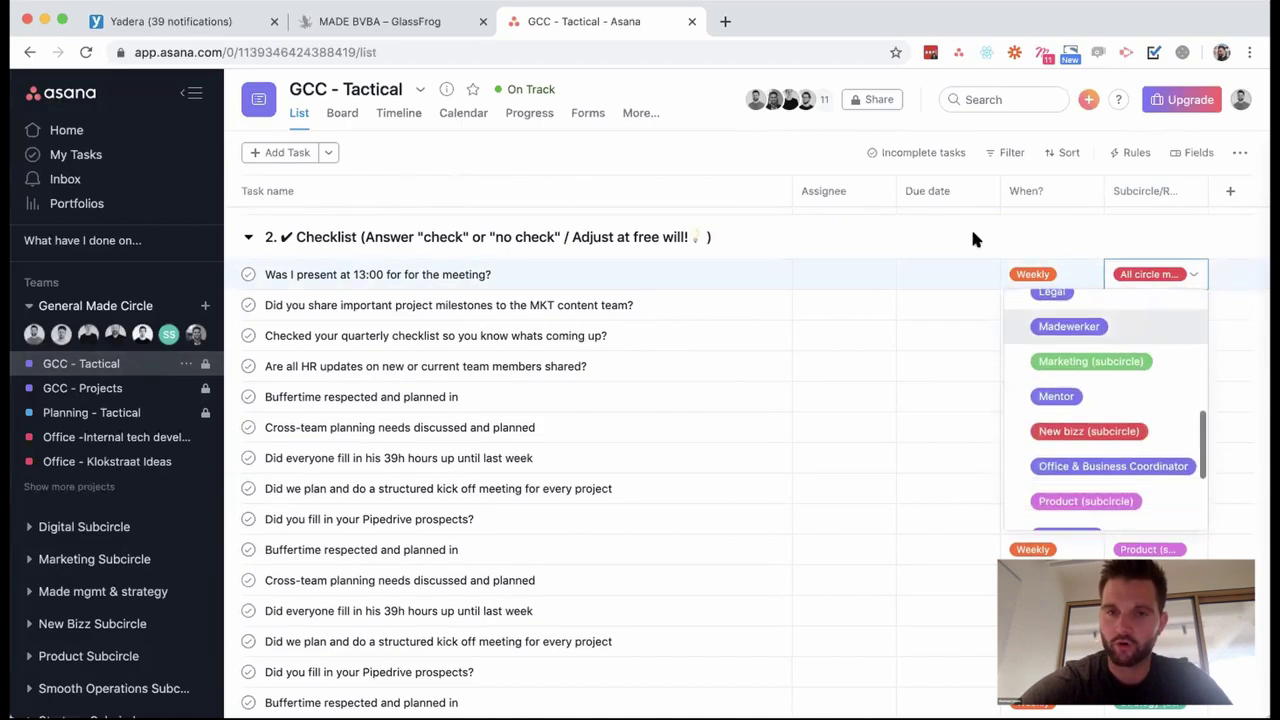
Compare the role options with the General circle in GlassFrog, return to Asana and close the options without choosing one.
click(381, 17)
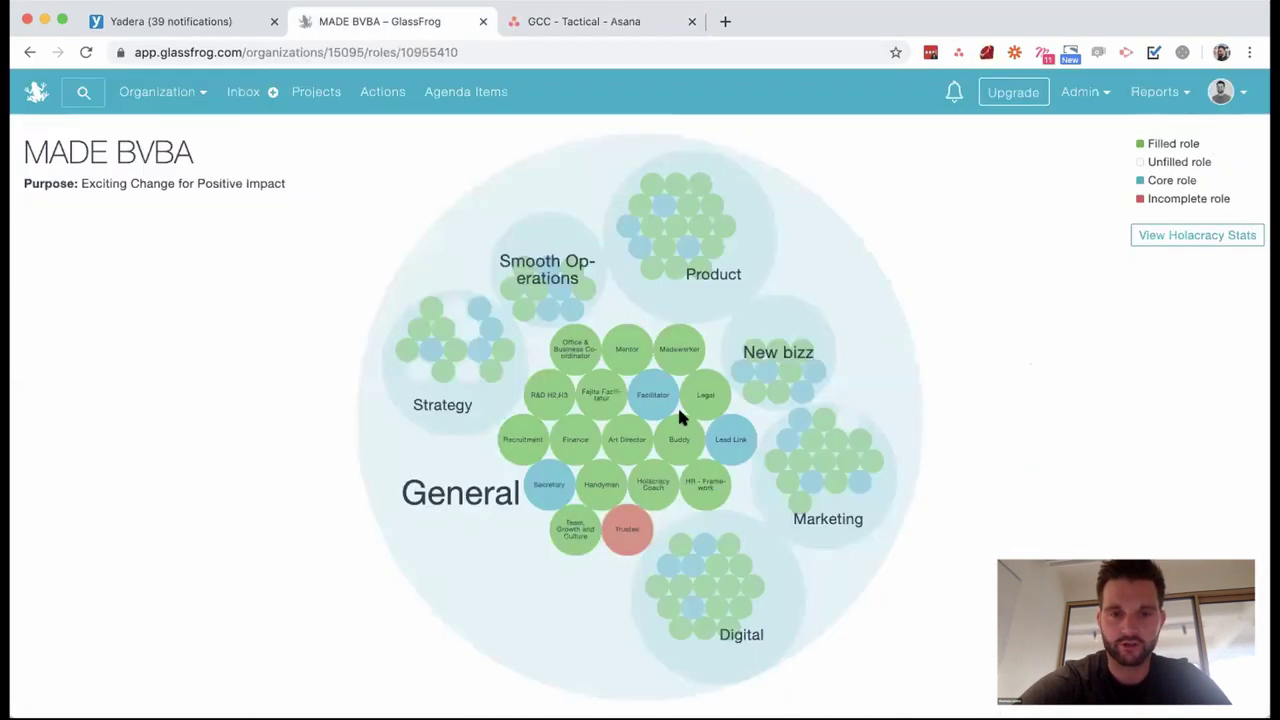
click(591, 24)
scroll(1128, 380, down, 2)
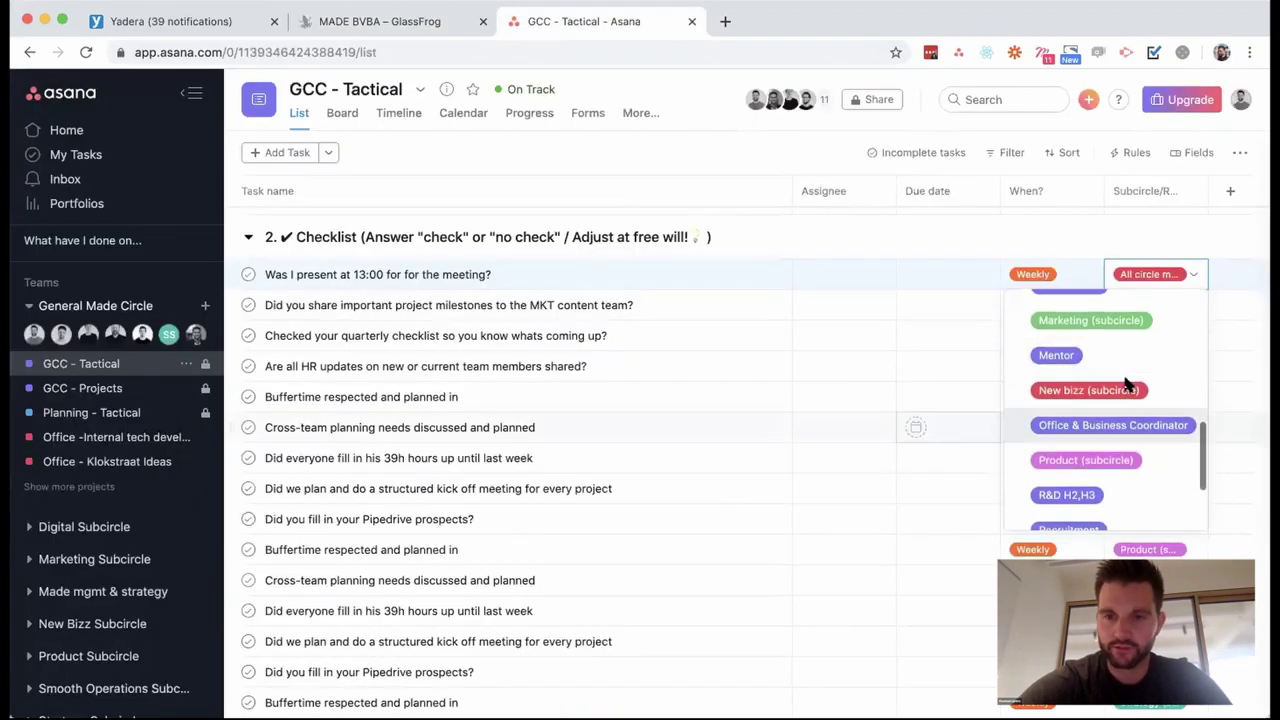
key(Escape)
Review the GCC - Tactical checklist tasks with their frequency and responsible subcircle or role, through to the quarterly items.
scroll(1123, 414, down, 2)
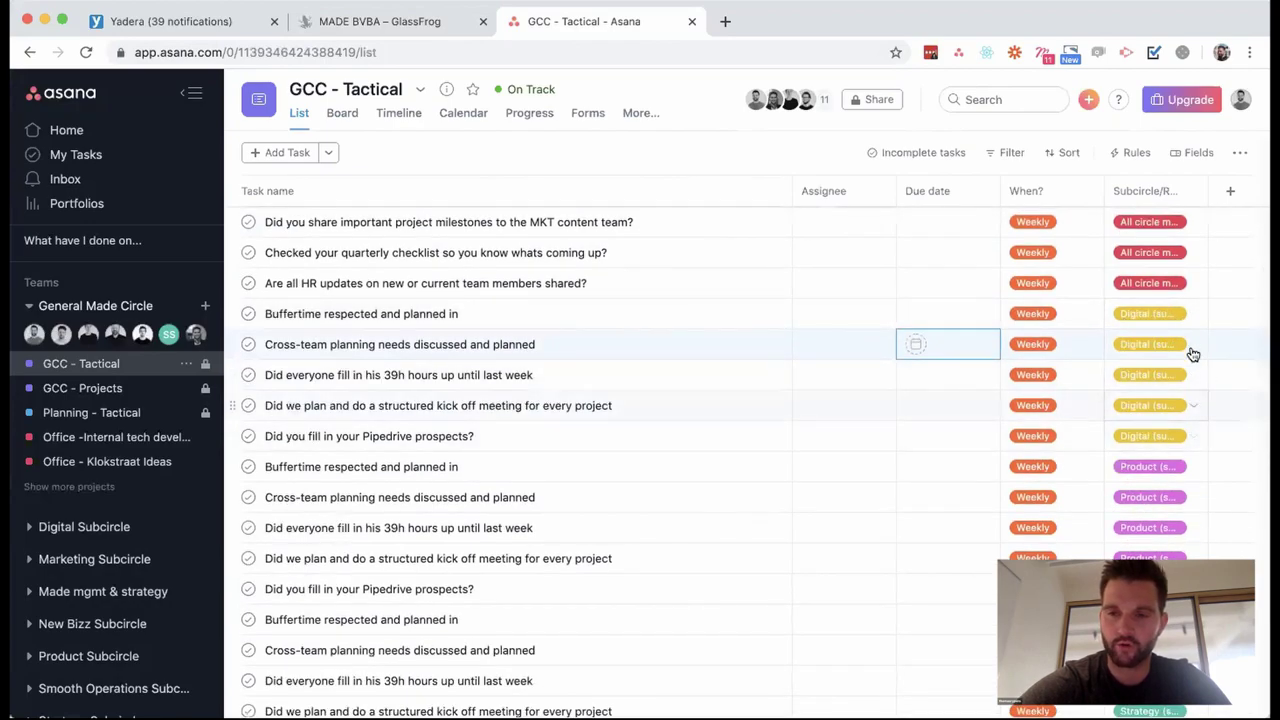
scroll(1128, 430, down, 3)
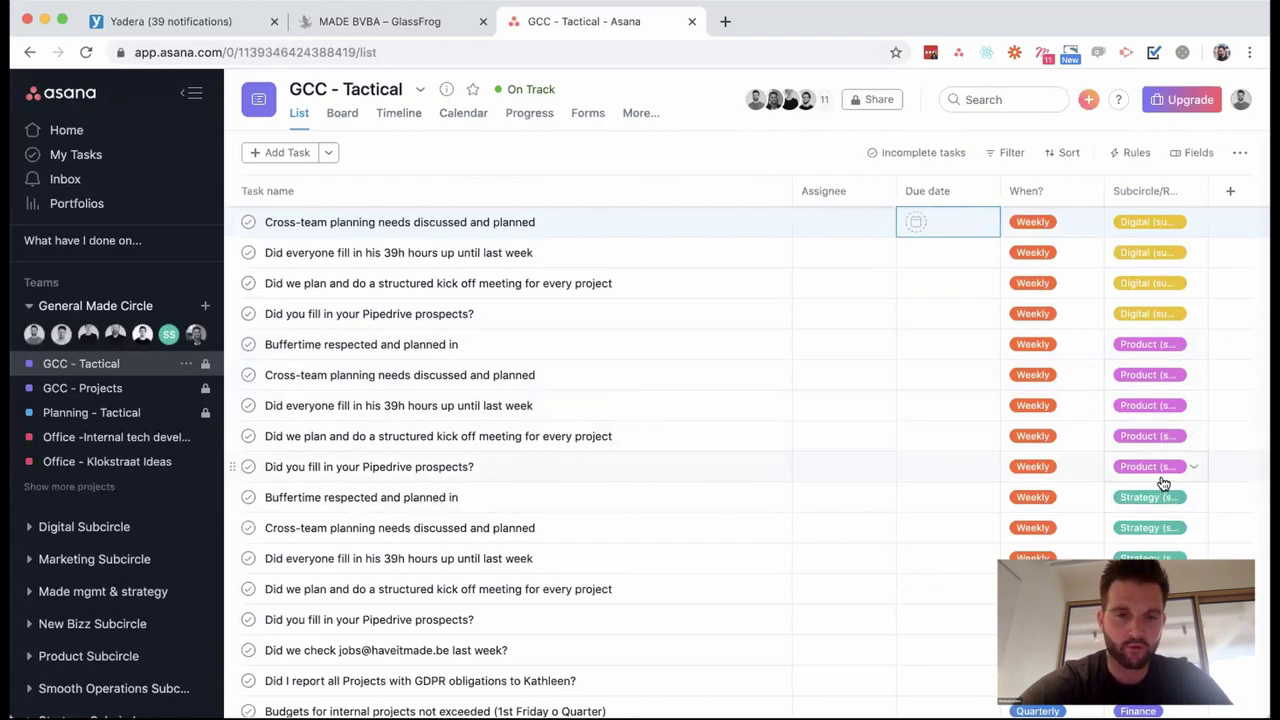
scroll(1150, 443, down, 1)
scroll(1145, 443, down, 1)
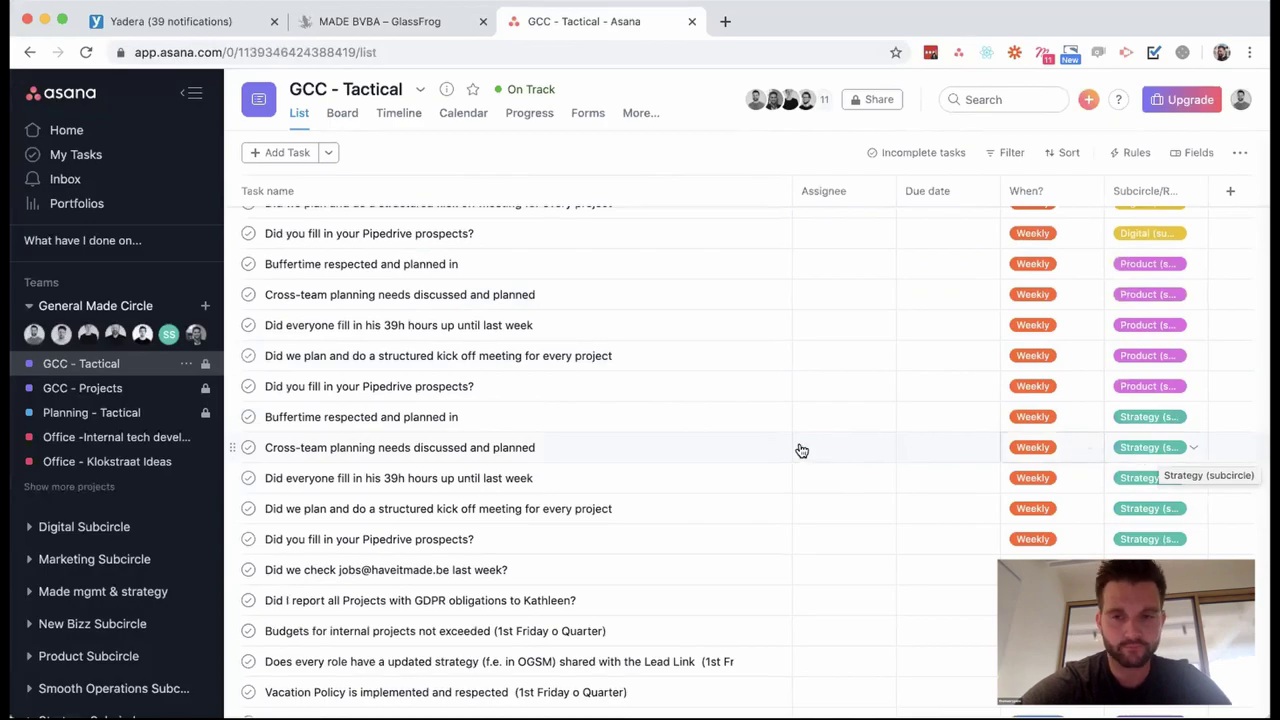
scroll(805, 449, down, 2)
scroll(800, 445, down, 2)
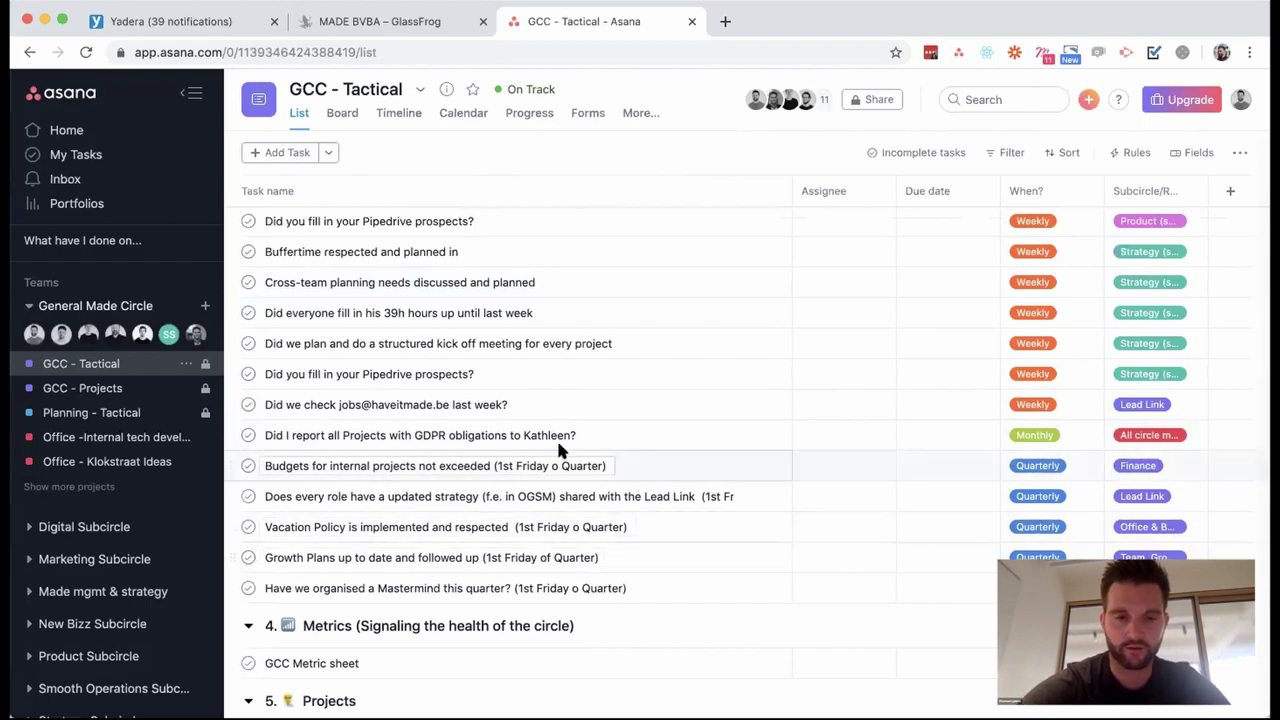
scroll(558, 450, down, 1)
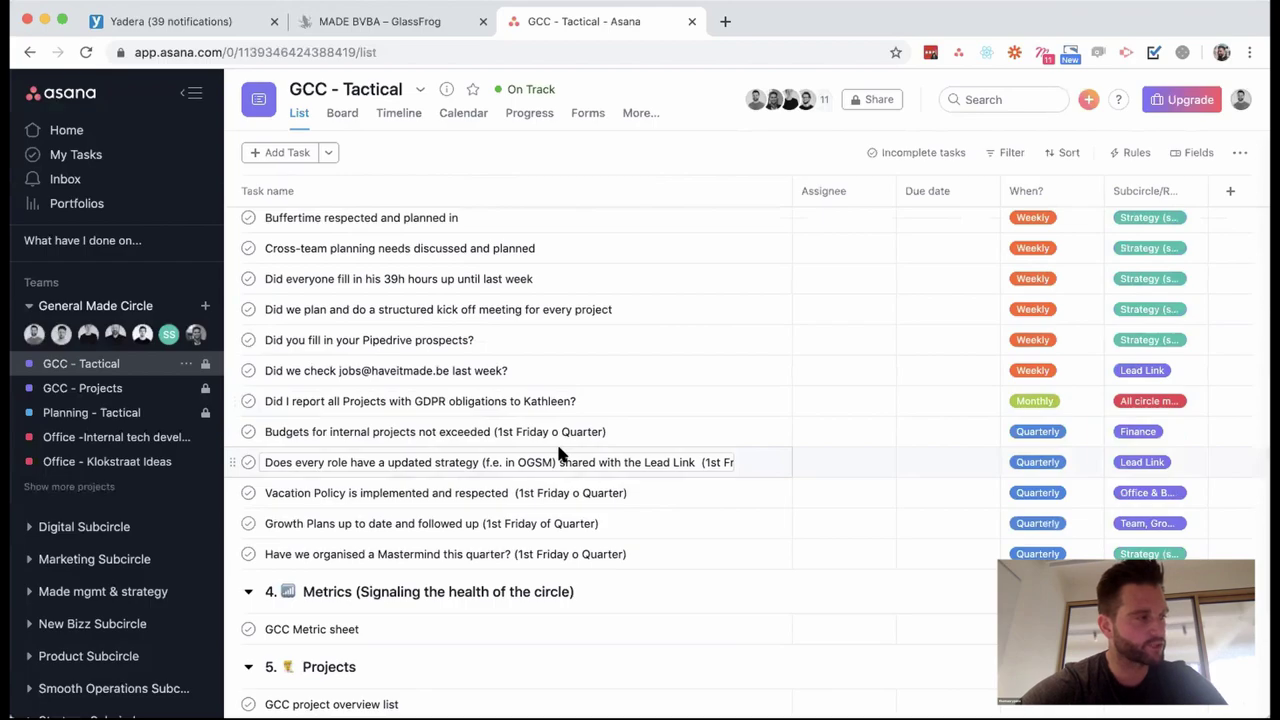
Open the GCC Metric sheet task in the Metrics section and show its attached metric sheet link.
scroll(558, 453, down, 5)
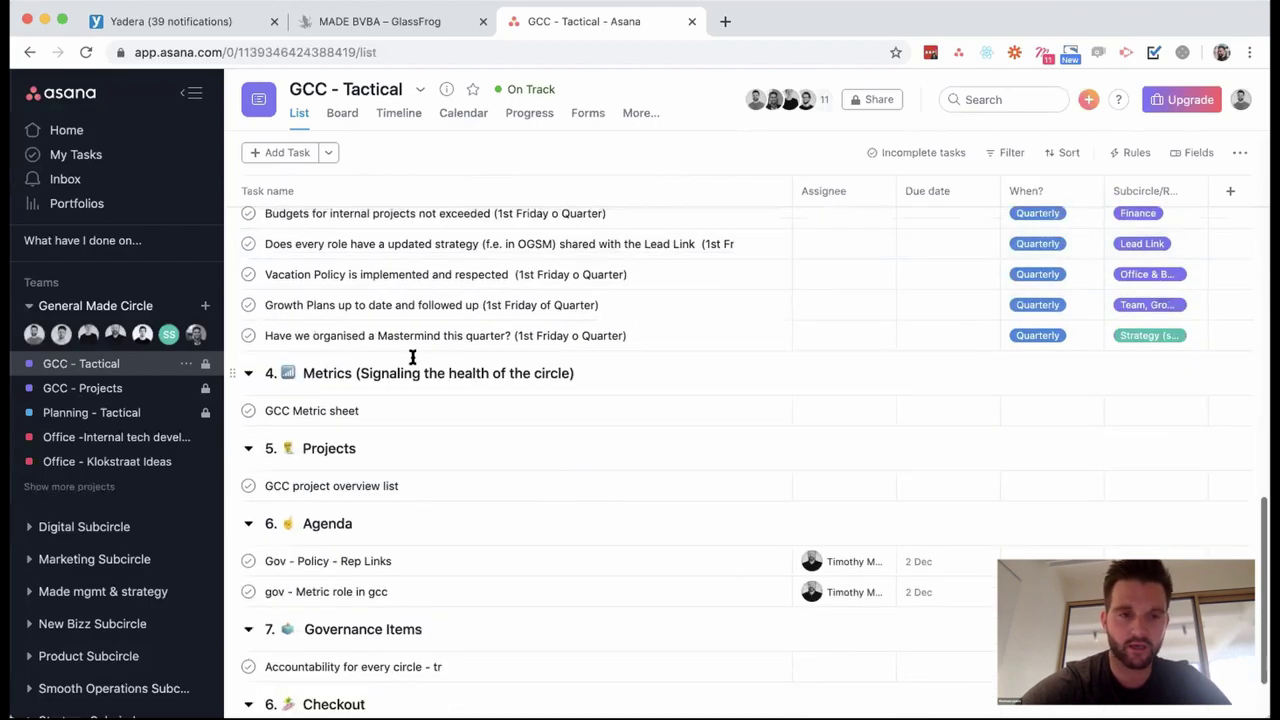
click(450, 410)
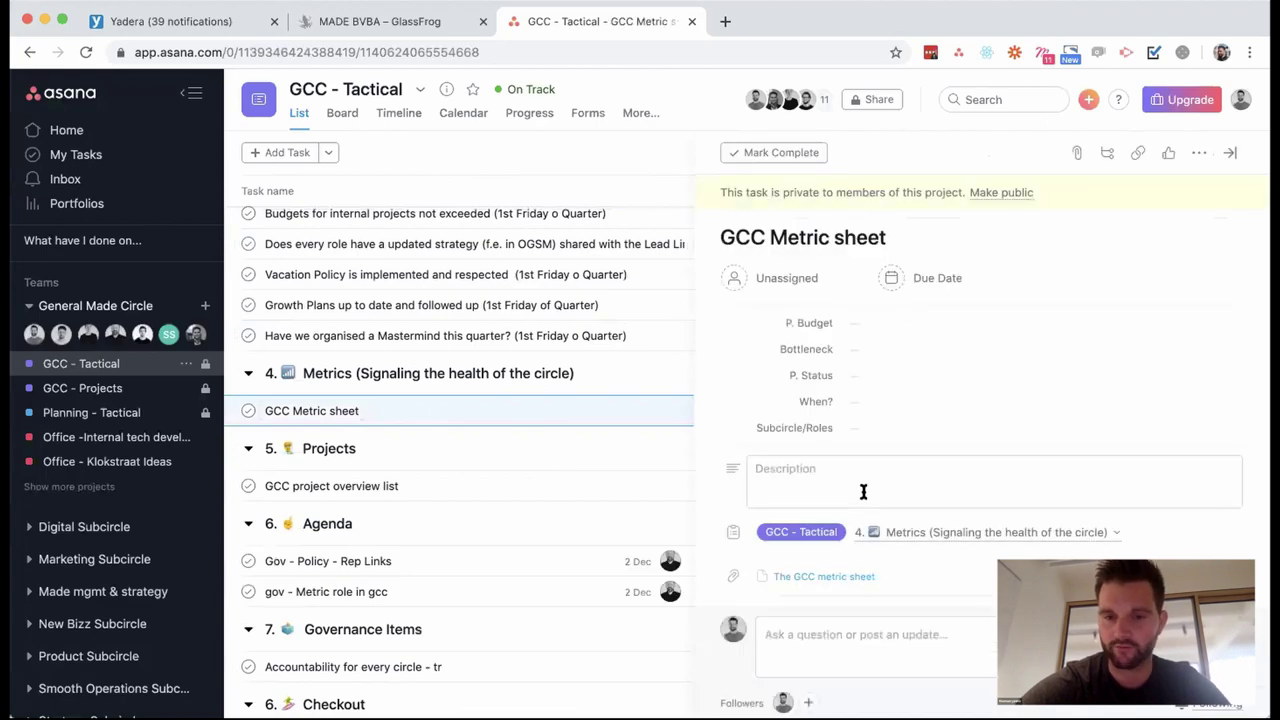
scroll(820, 521, down, 1)
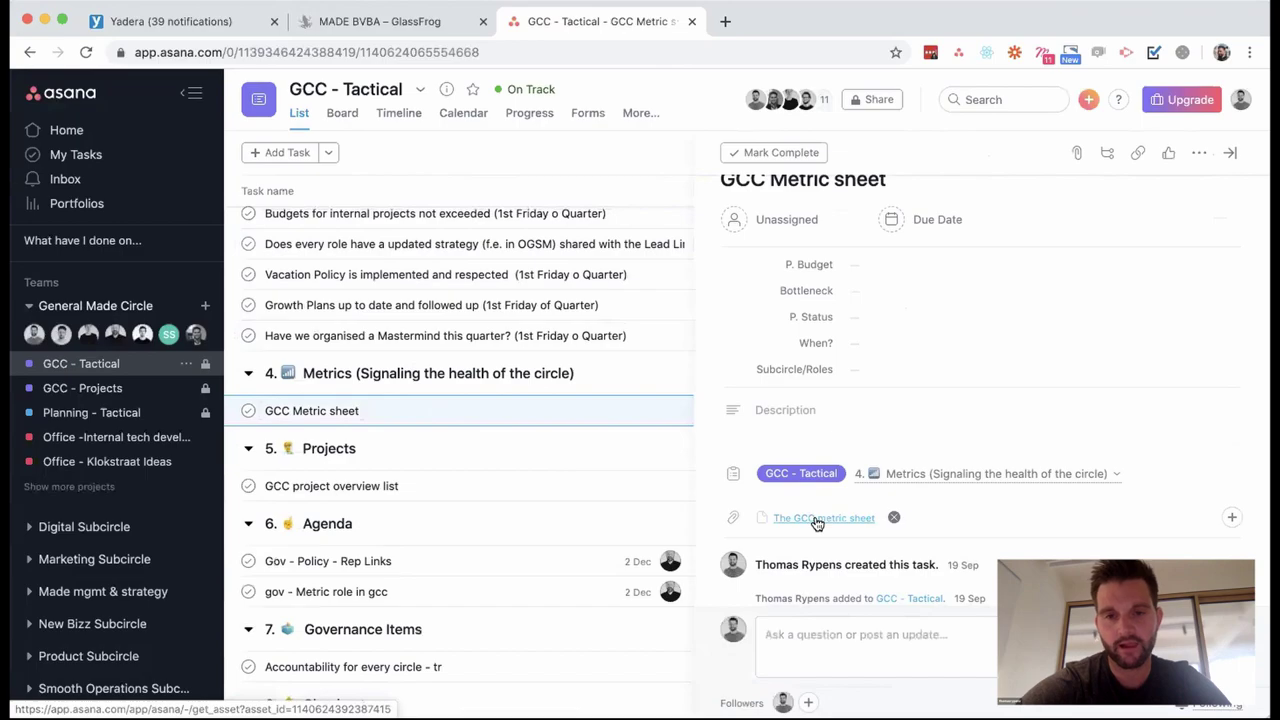
Open the linked GCC metric sheet in Google Sheets and look through the general, Digital and Marketing metrics sheets.
click(816, 520)
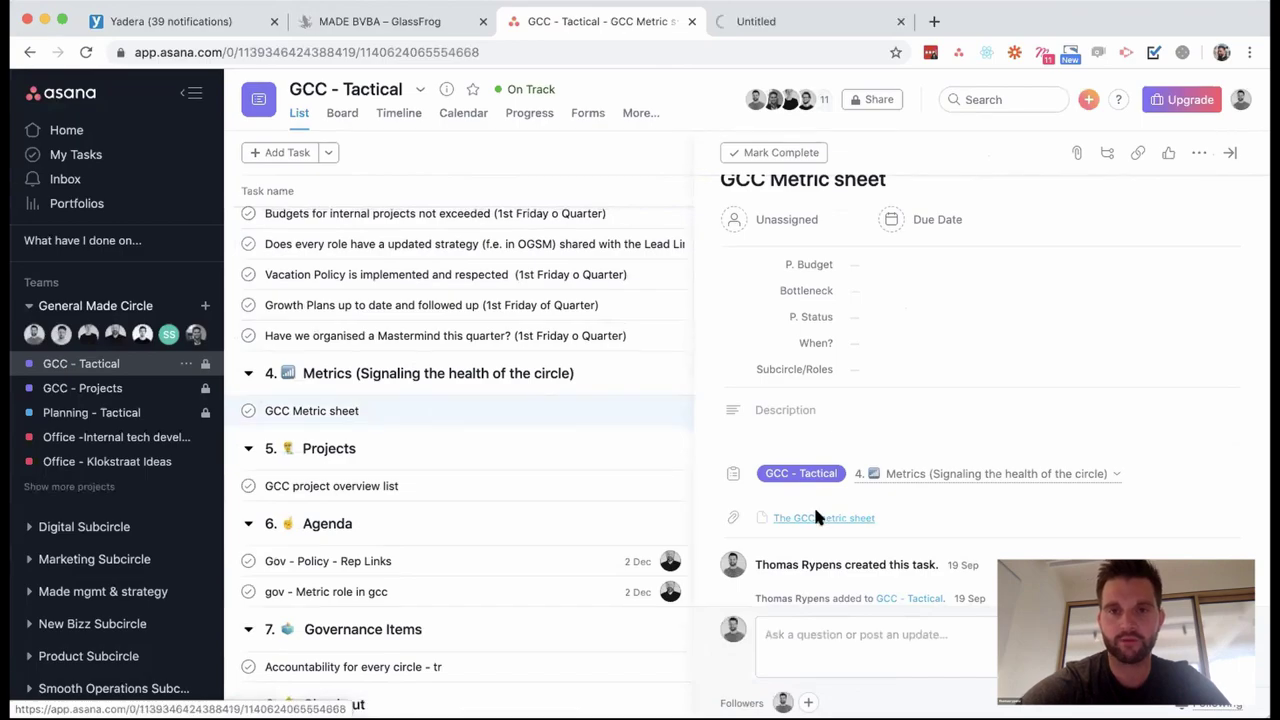
click(795, 26)
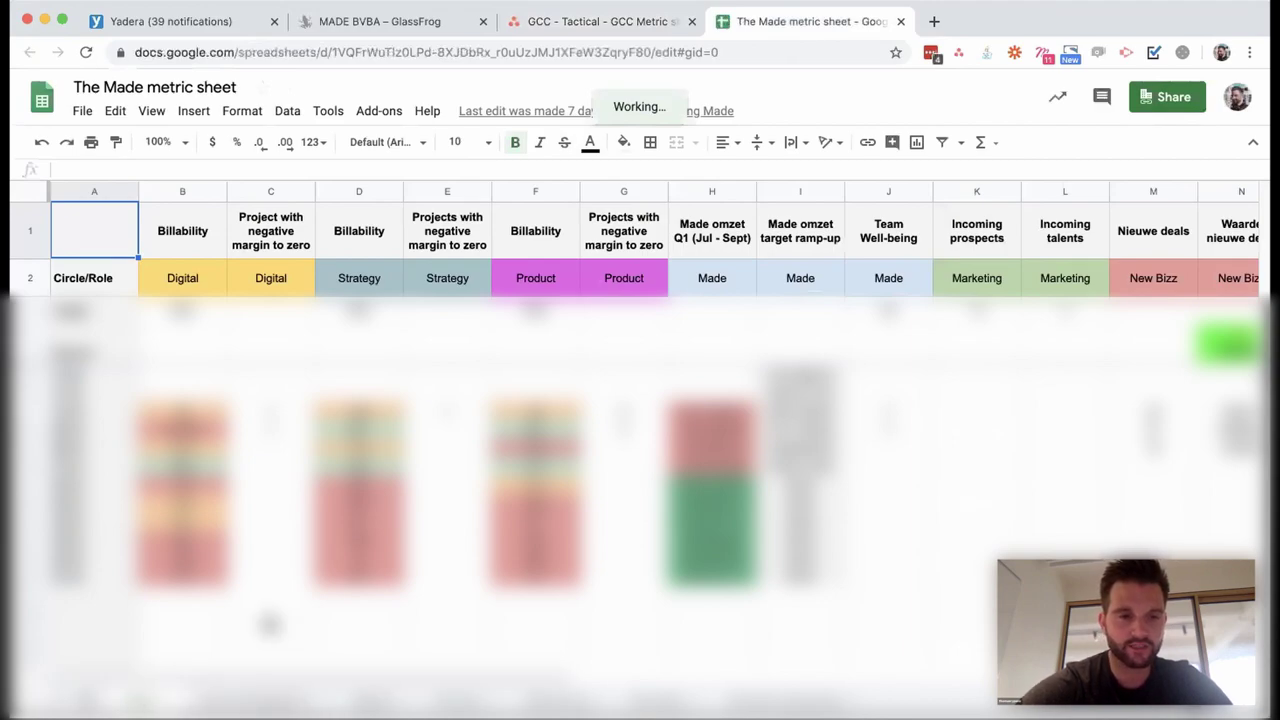
scroll(280, 650, right, 5)
scroll(280, 640, left, 5)
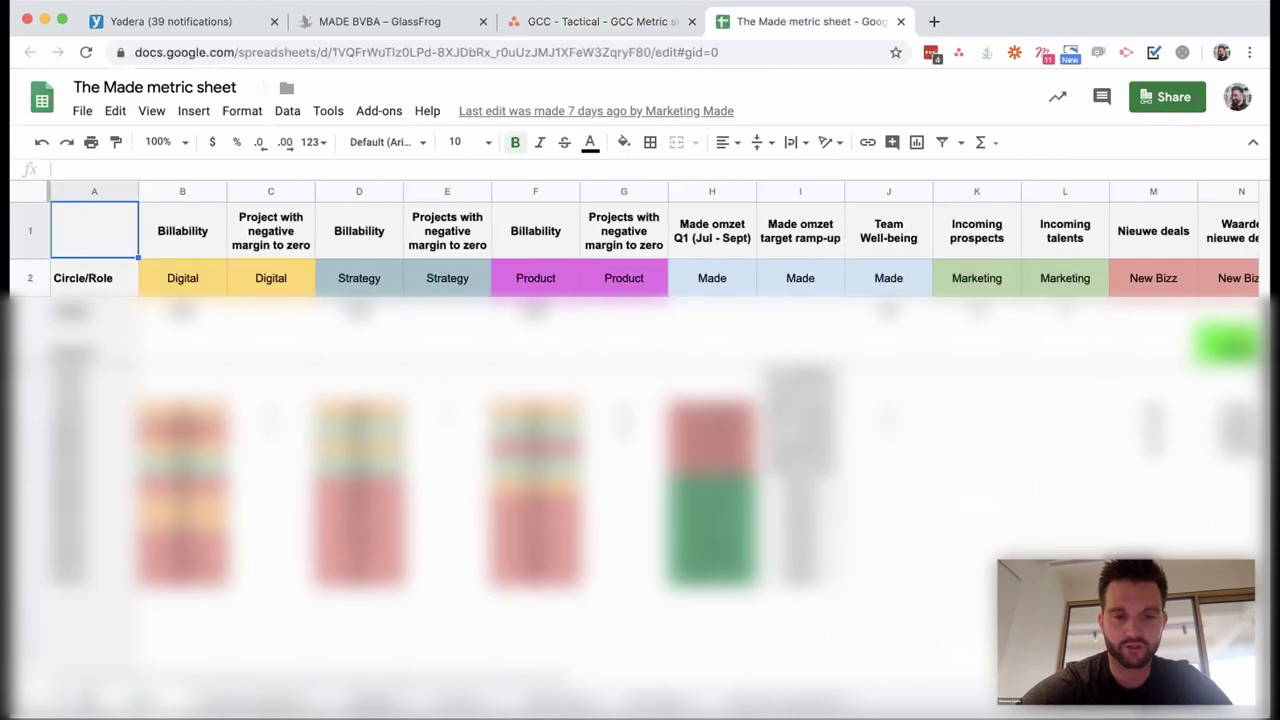
click(350, 700)
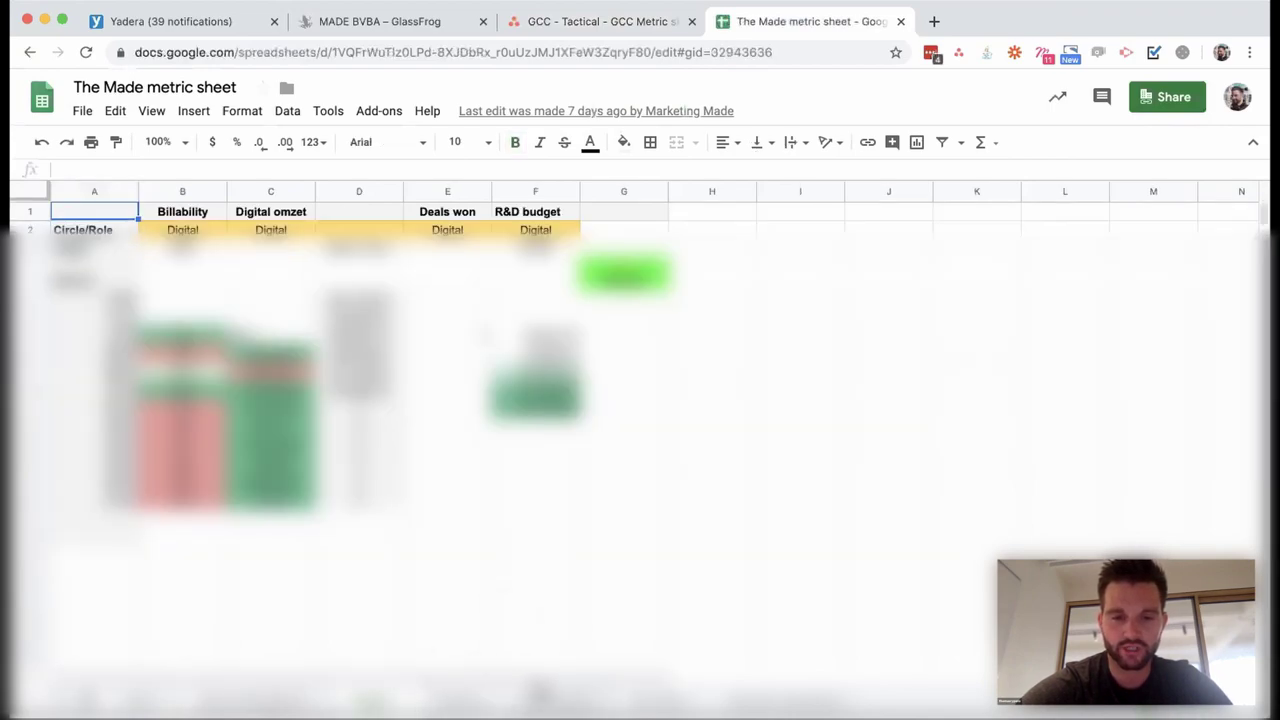
click(541, 692)
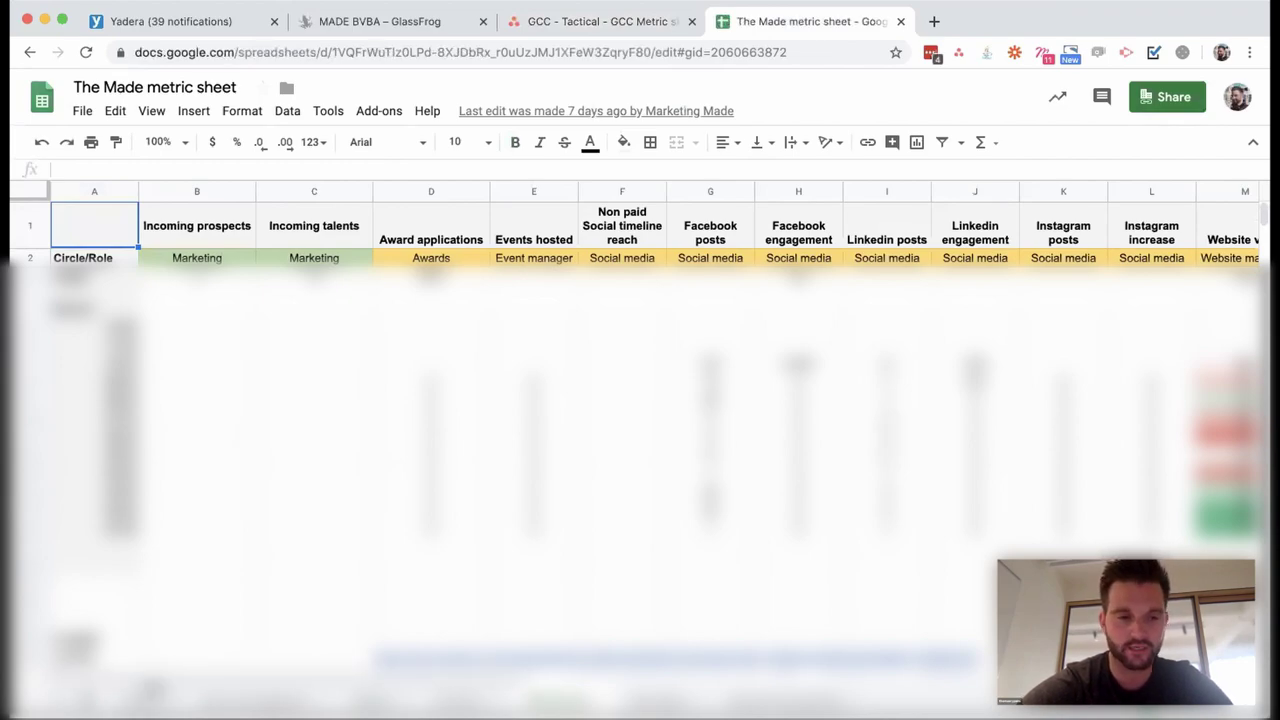
Return to the general metrics sheet and review its metric columns from Billability through Waarde lost deals.
click(155, 686)
scroll(383, 476, right, 5)
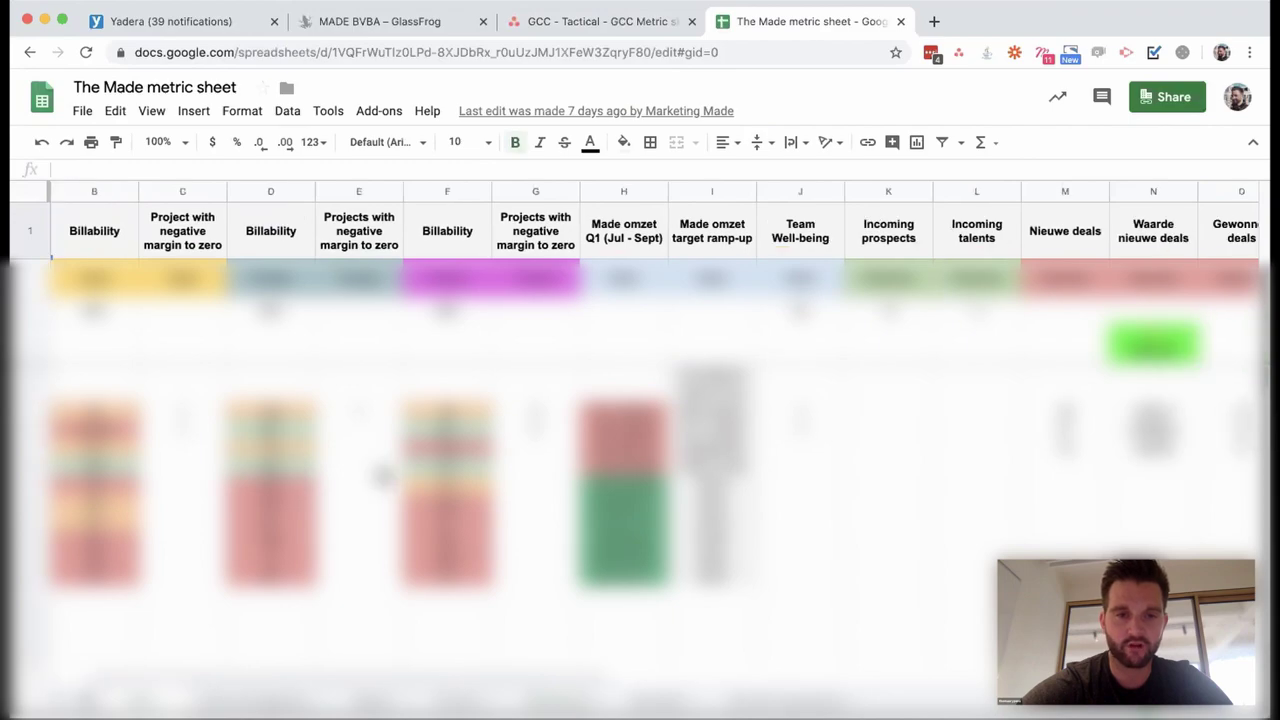
scroll(383, 476, right, 6)
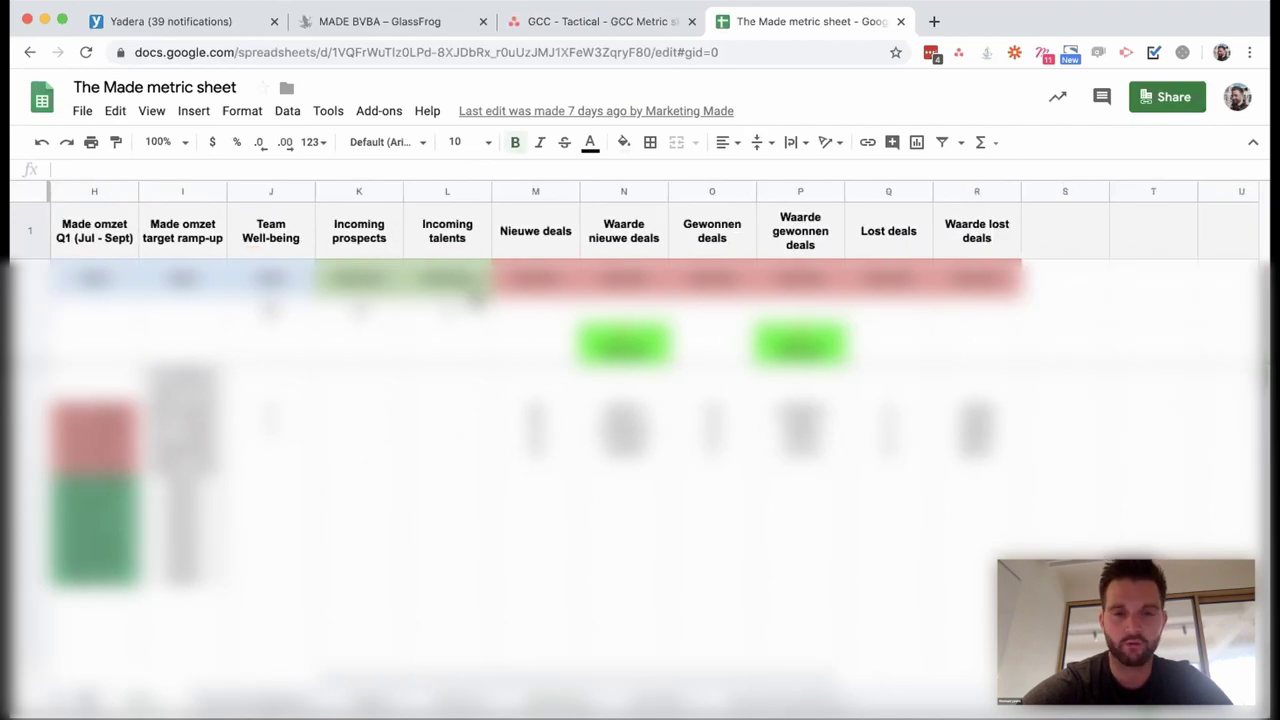
scroll(512, 427, right, 2)
scroll(510, 425, right, 2)
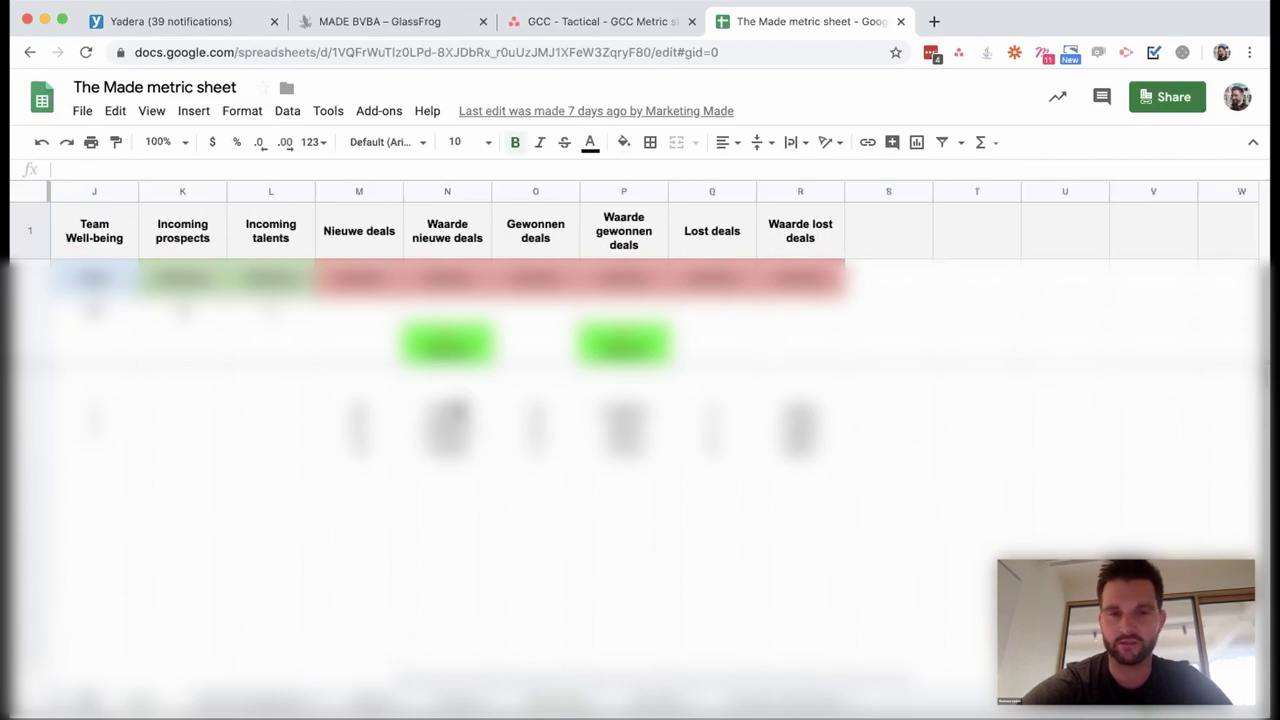
scroll(575, 515, left, 10)
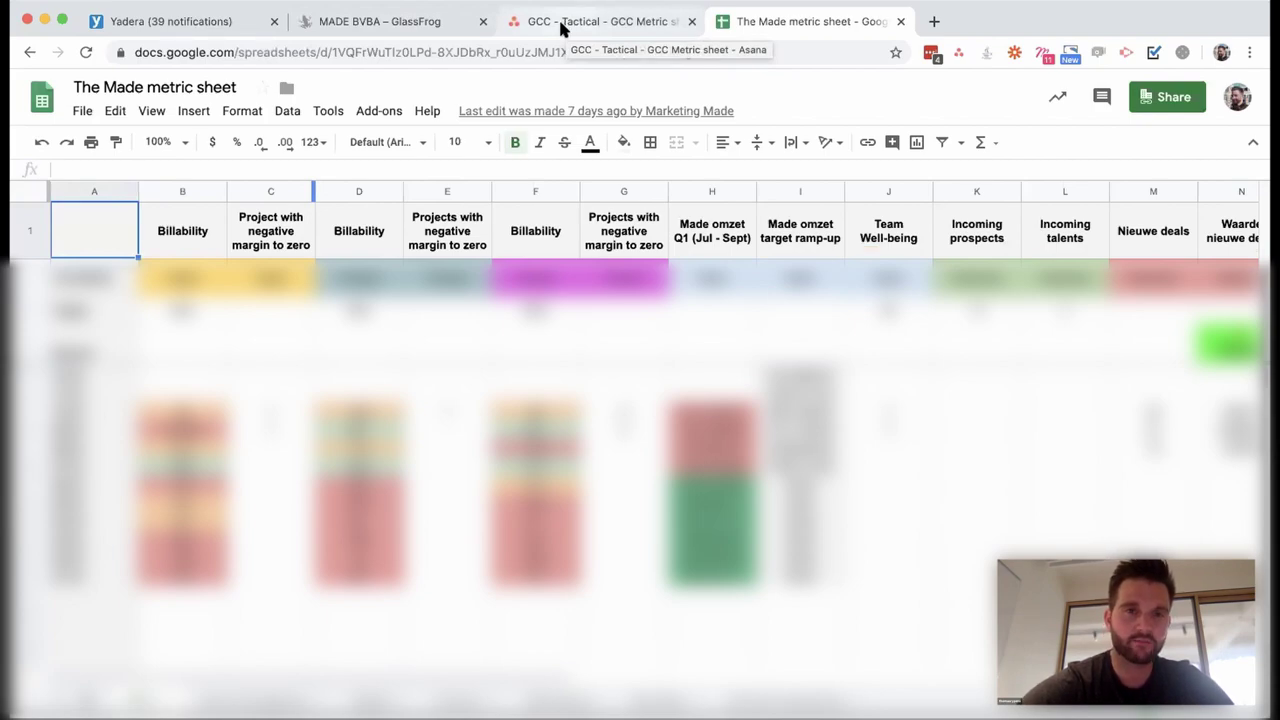
Switch to GlassFrog and inspect the roles in the Digital and New bizz subcircles, returning to the General circle.
click(432, 24)
click(779, 572)
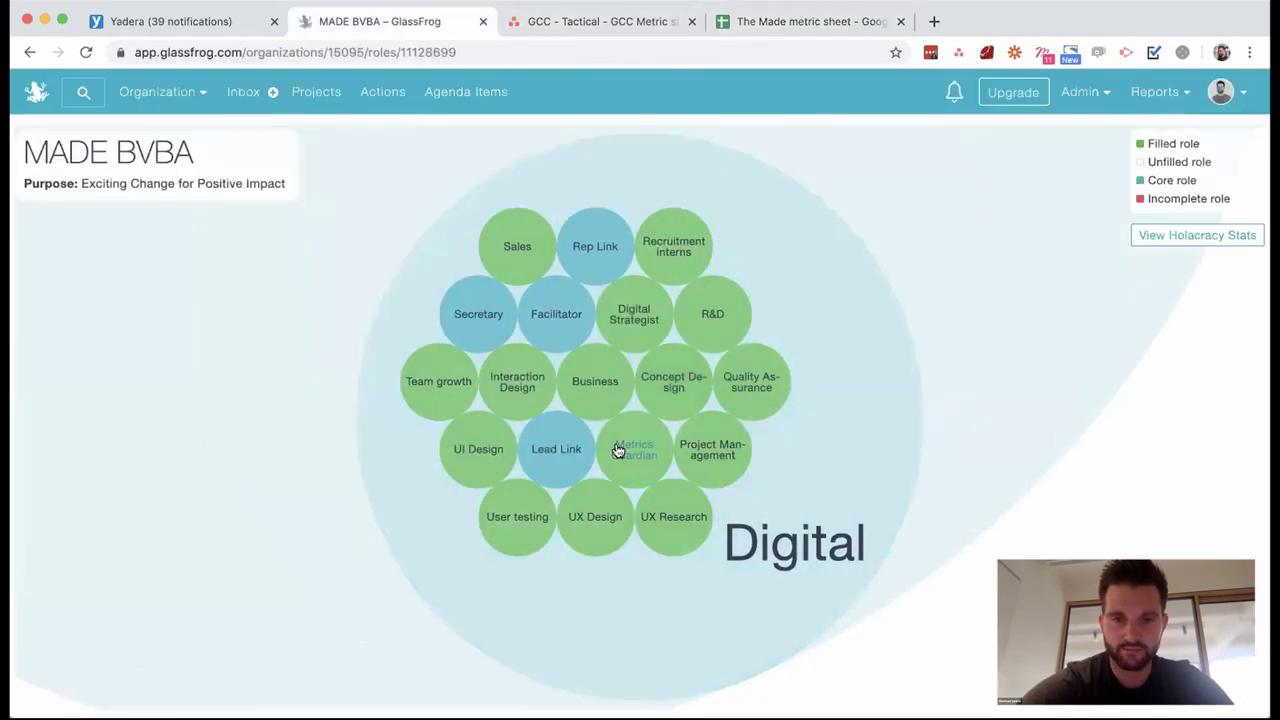
click(264, 493)
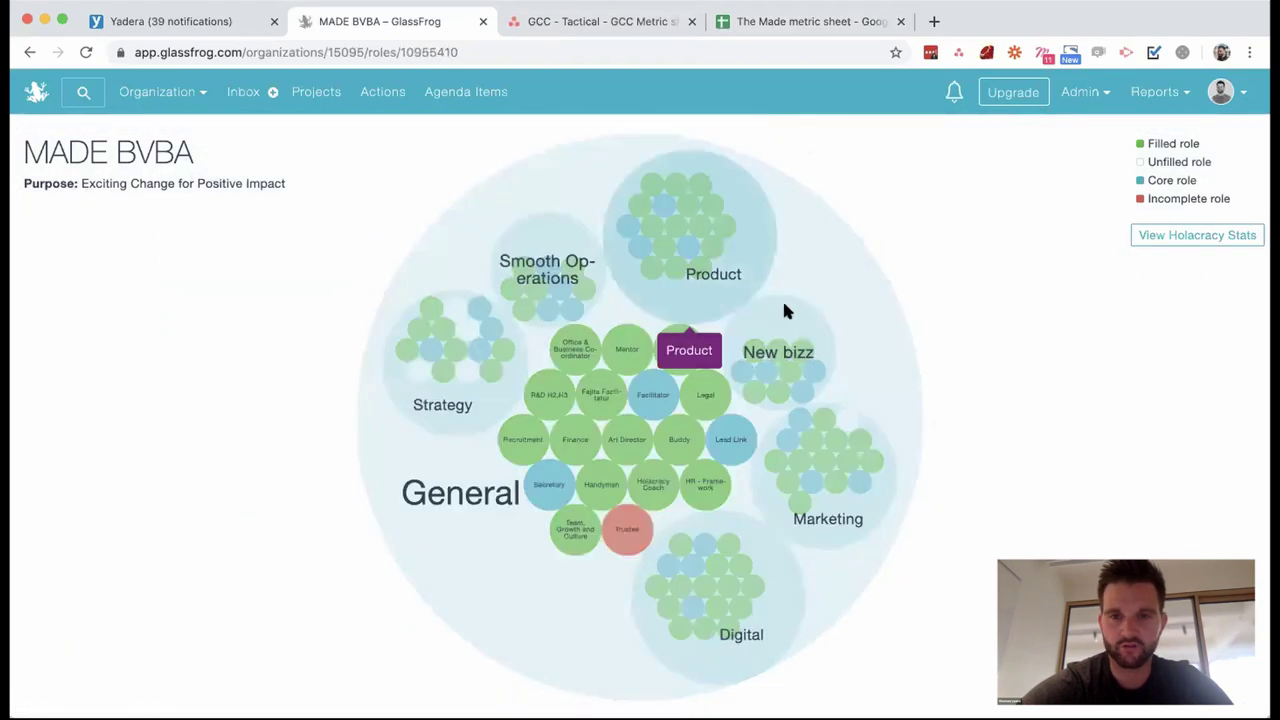
click(783, 309)
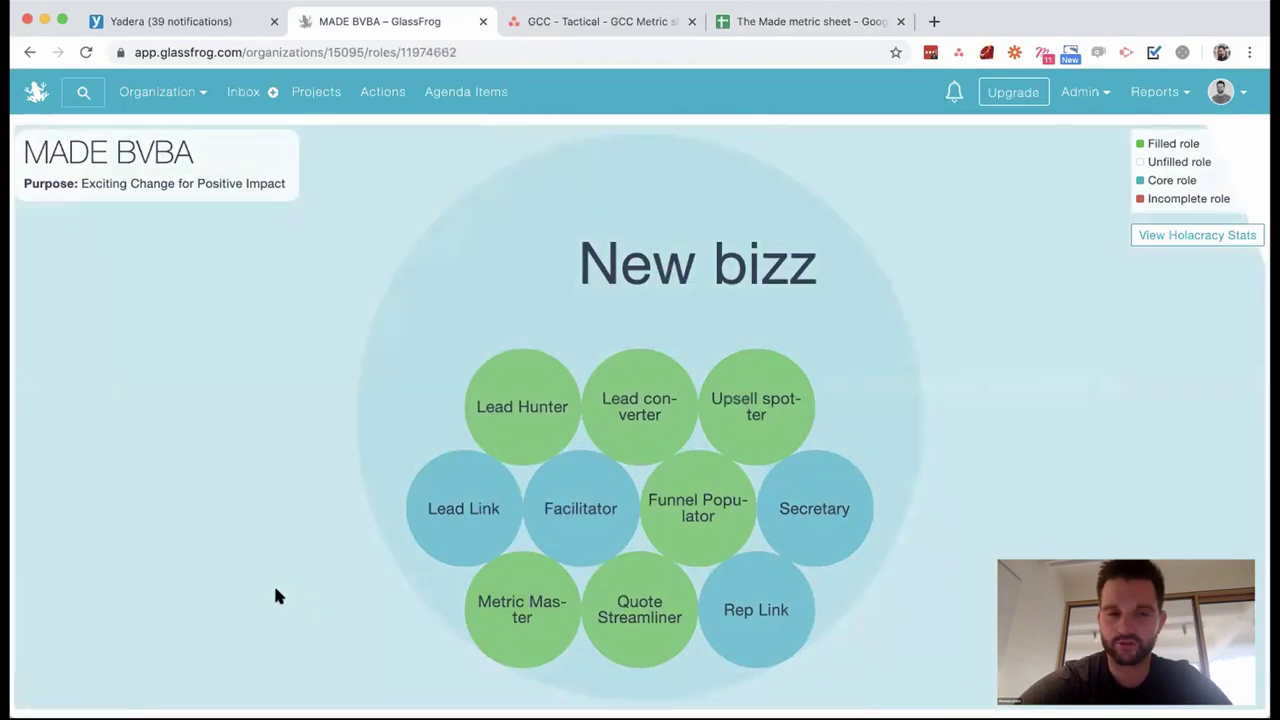
click(276, 592)
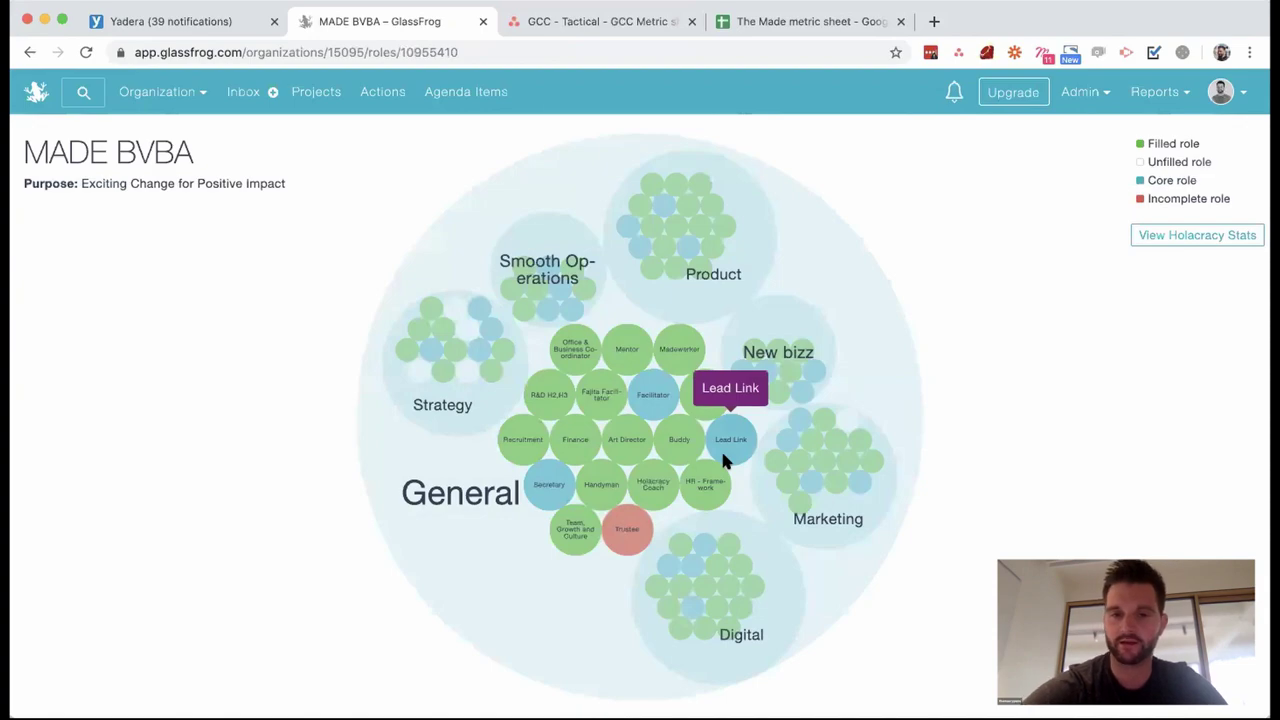
click(783, 600)
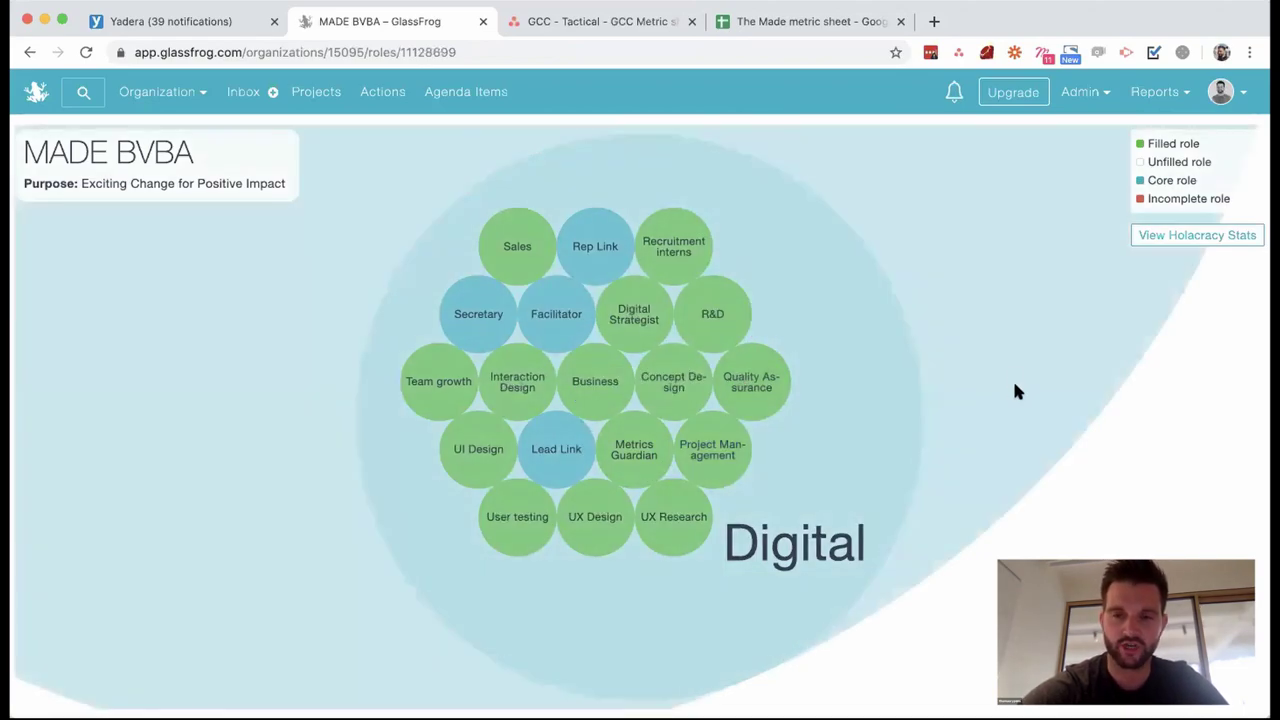
click(1012, 378)
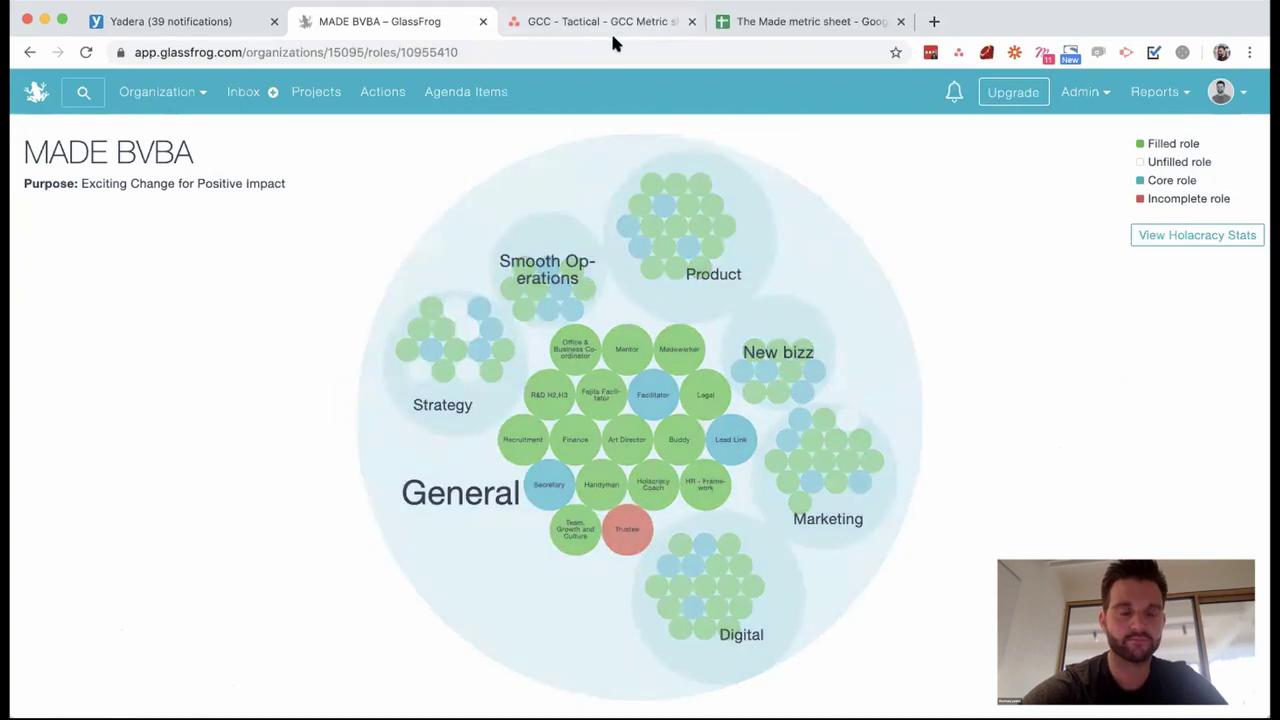
Return to Asana, close the GCC Metric sheet task and compare the GCC - Projects list with GCC - Tactical.
click(622, 28)
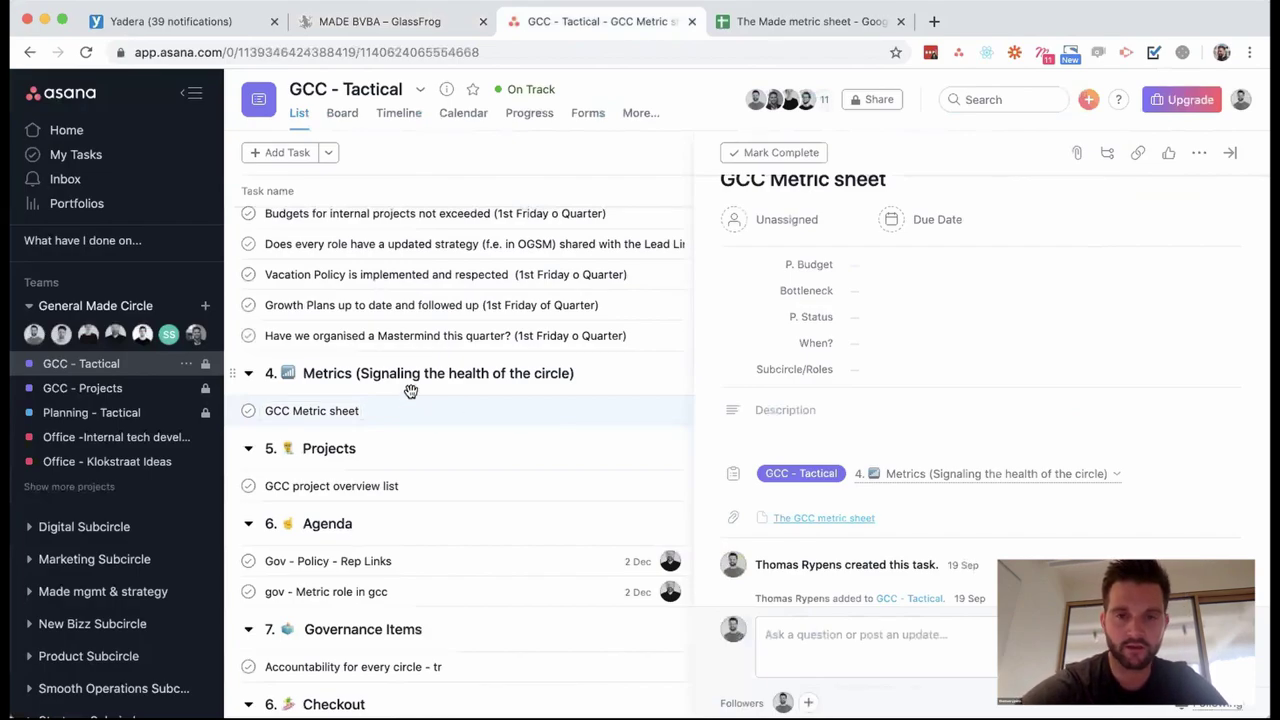
key(Escape)
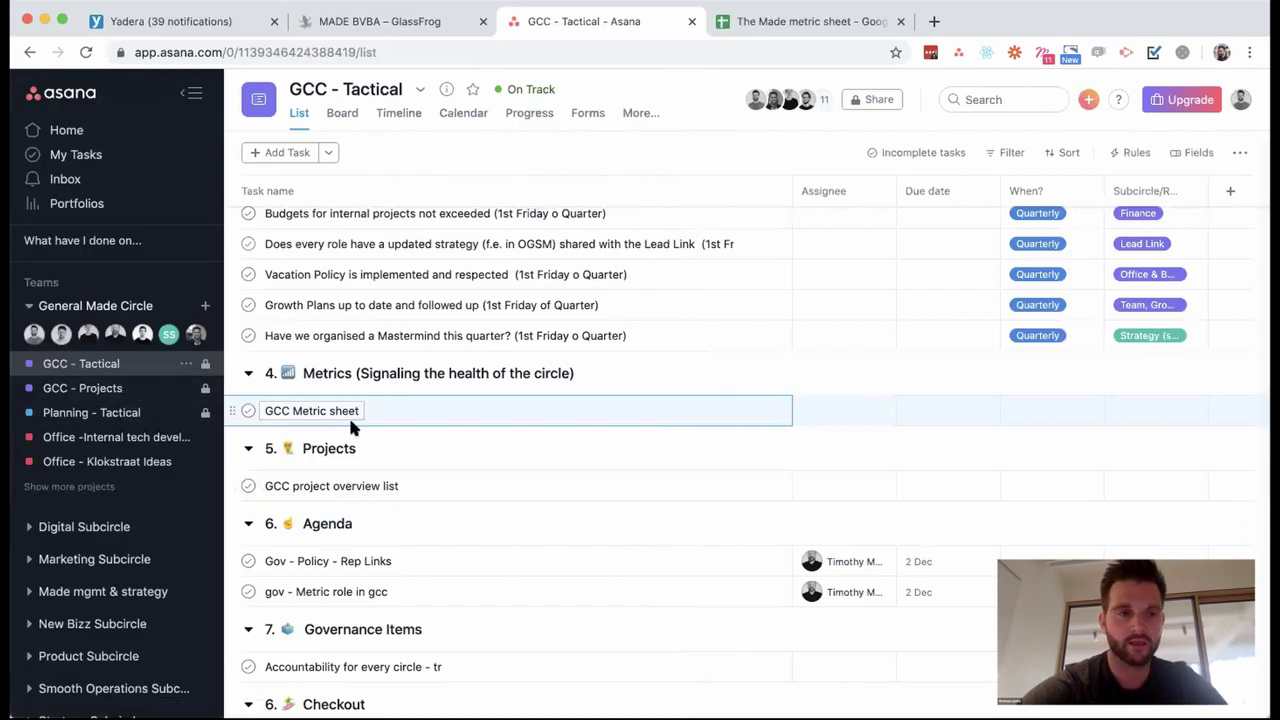
click(143, 394)
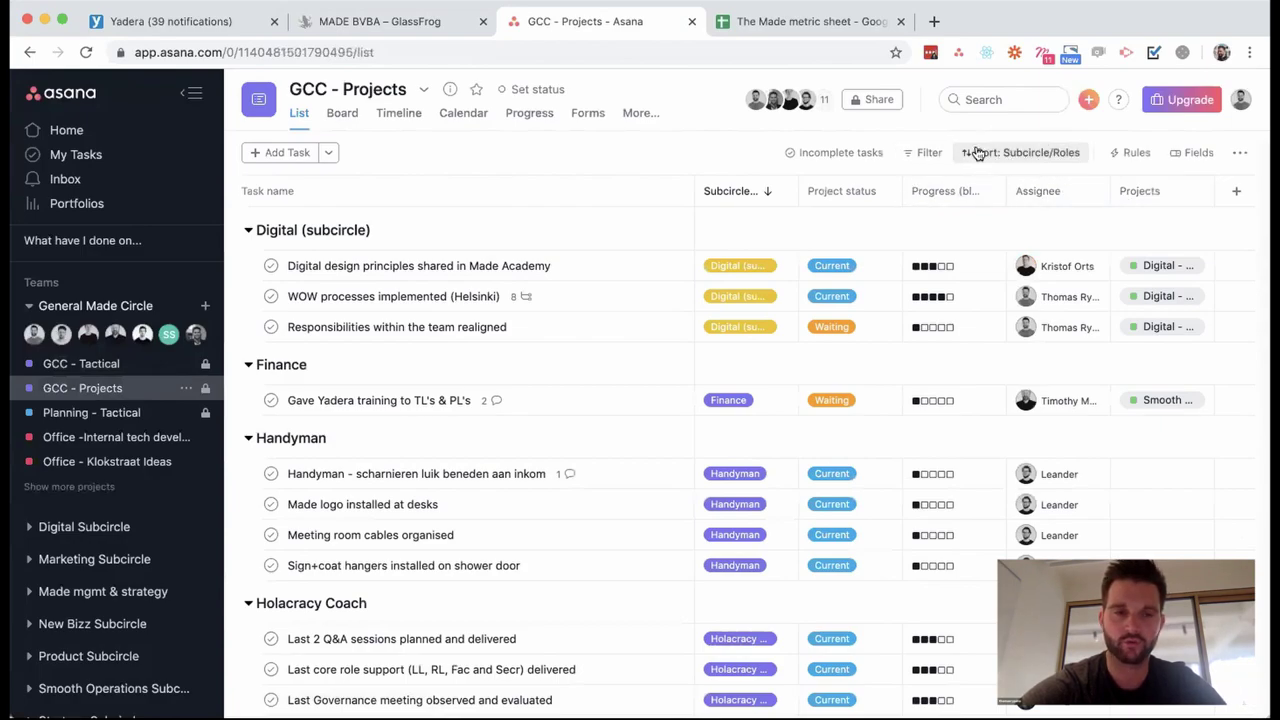
click(140, 366)
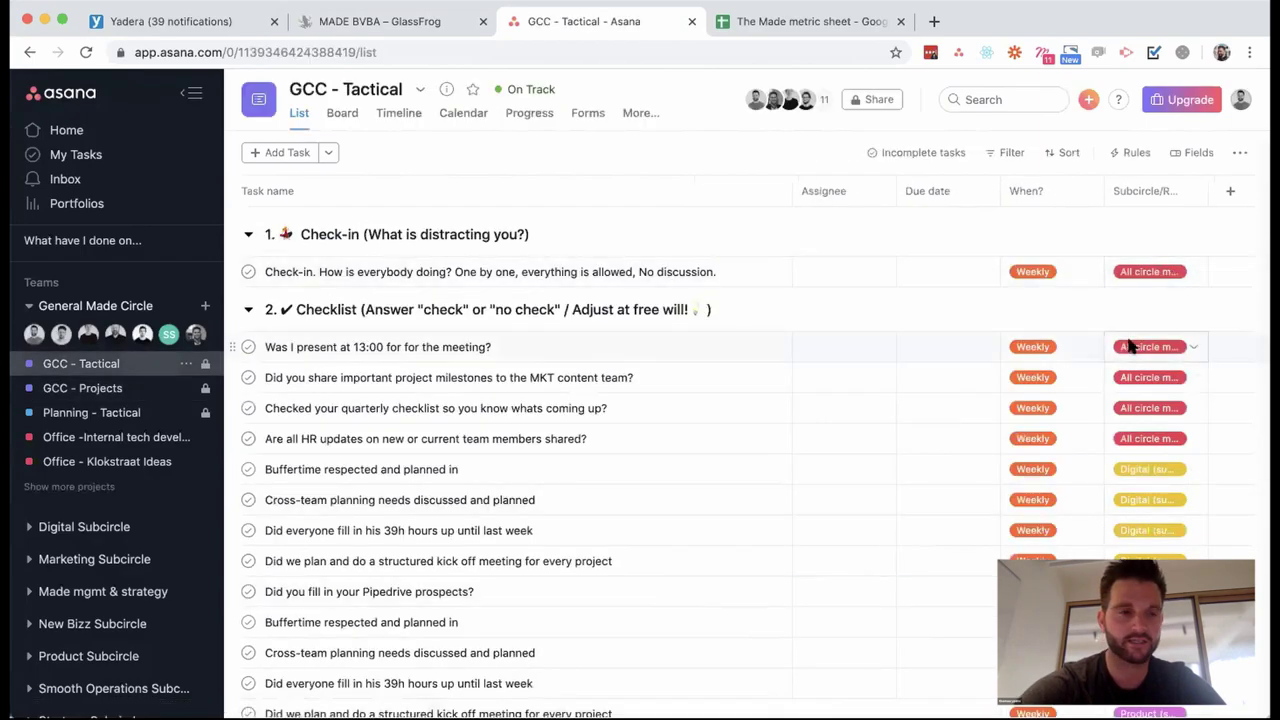
click(150, 388)
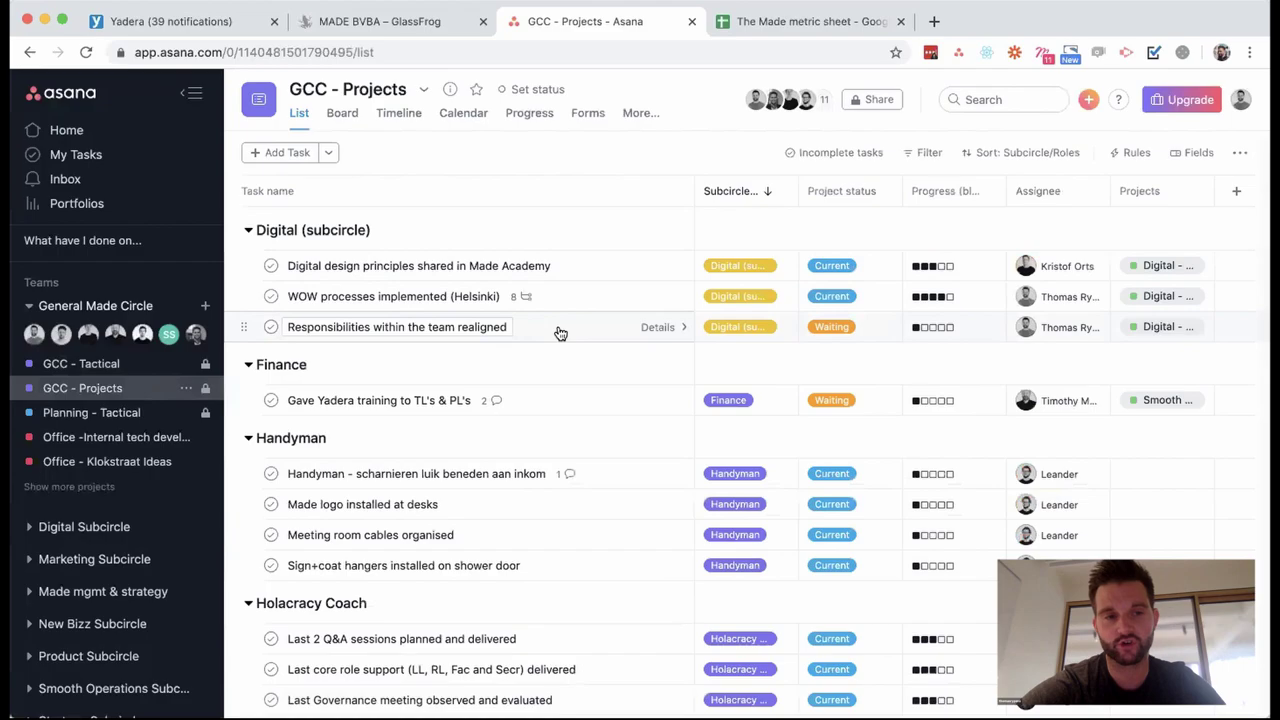
Expand the Digital Subcircle team and review its Digital - Projects list, including the tasks without a role value.
scroll(110, 410, down, 2)
click(29, 470)
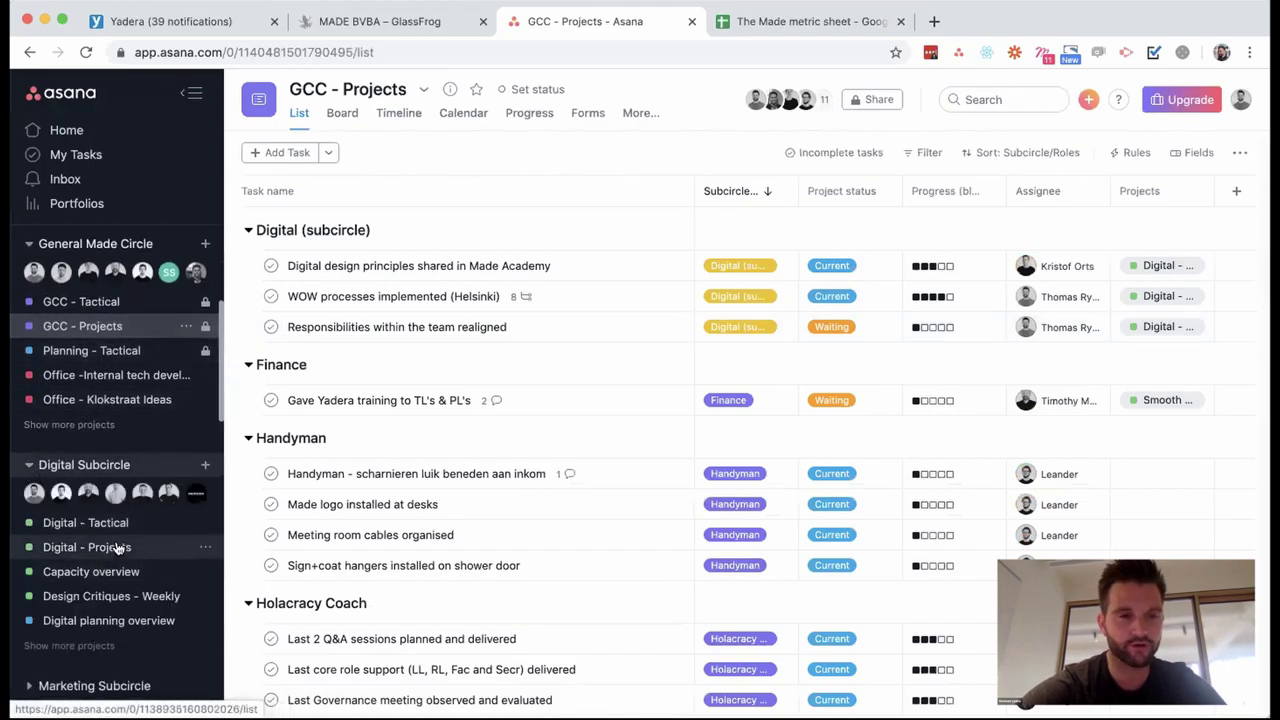
click(117, 548)
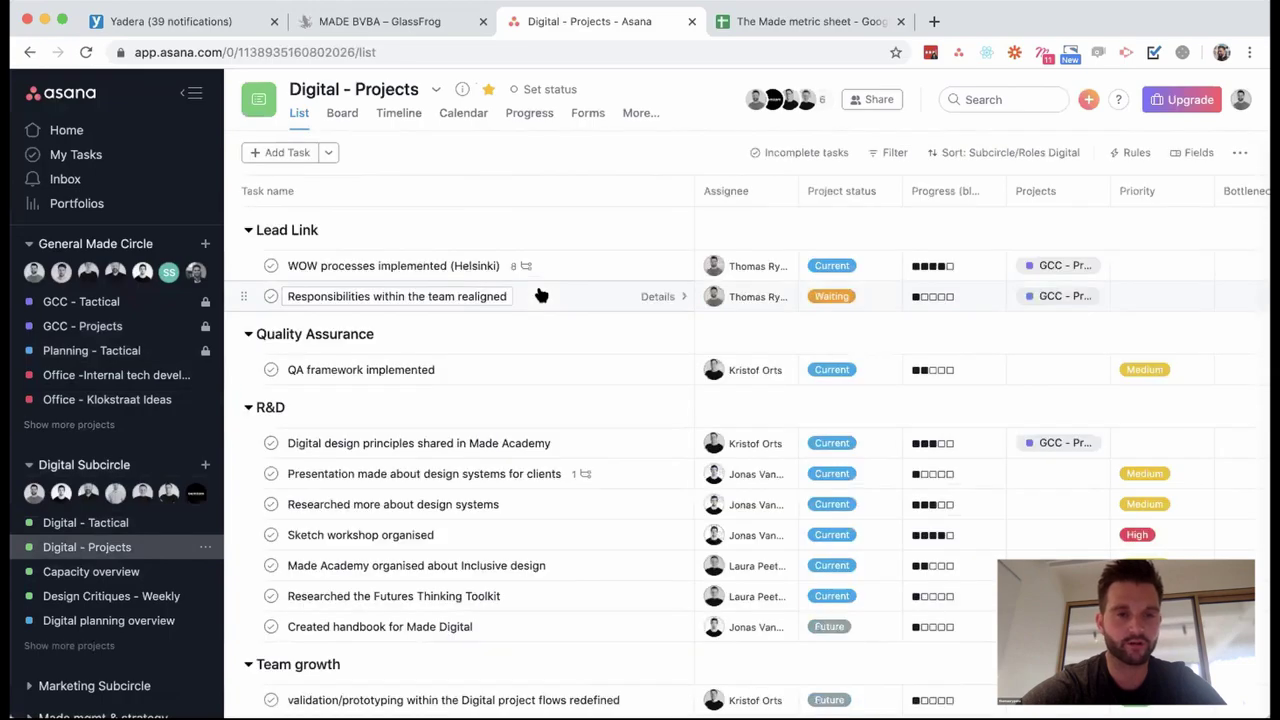
scroll(540, 295, down, 5)
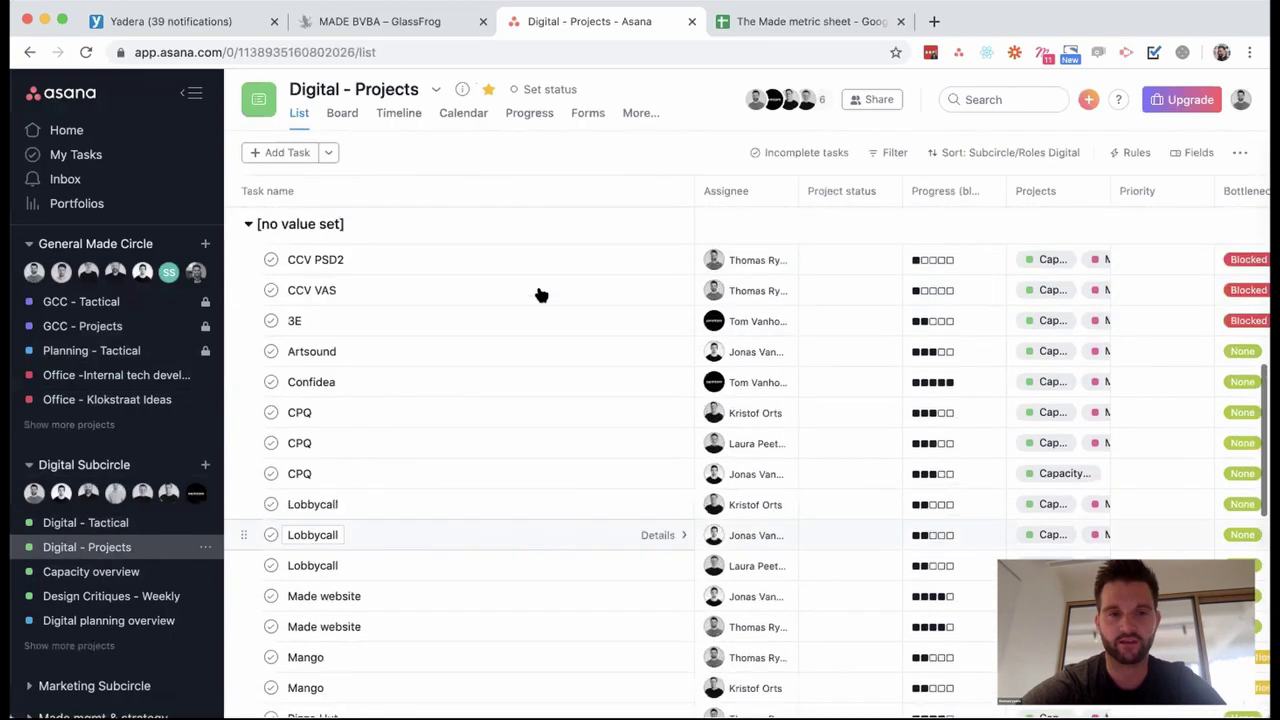
scroll(540, 295, up, 10)
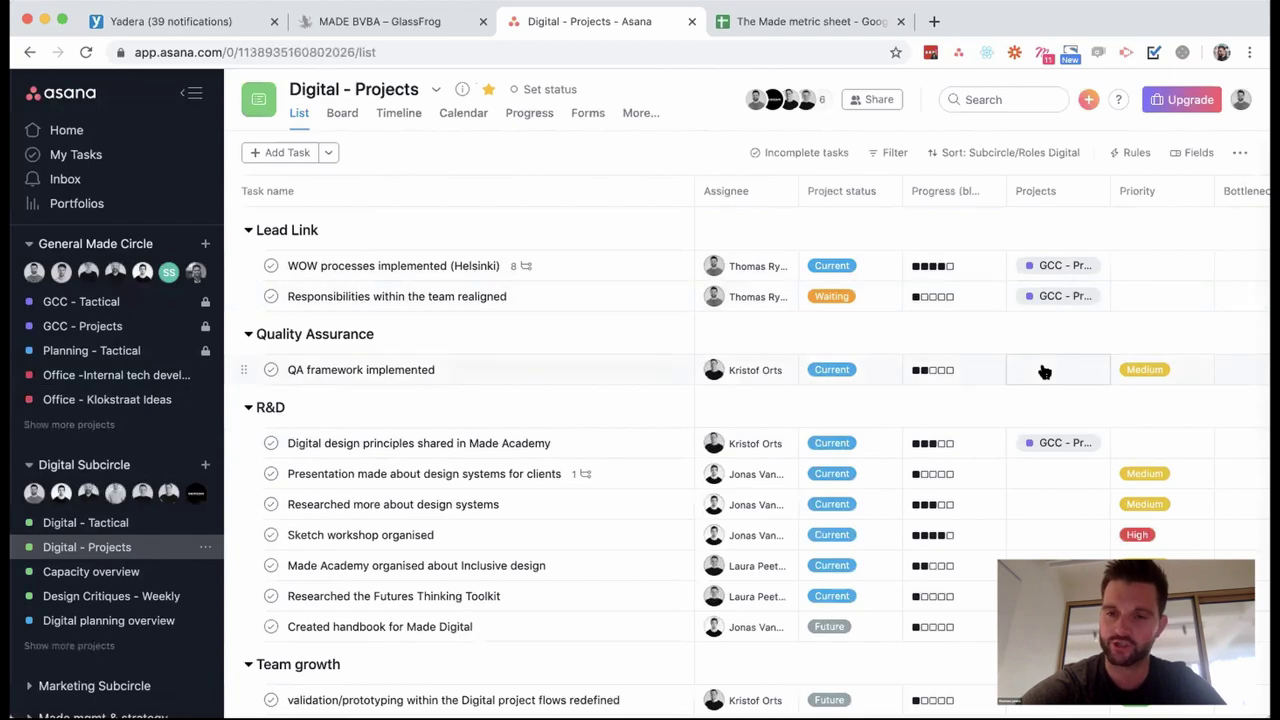
Return to the GCC - Projects list and select the "Digital design principles shared in Made Academy" task.
click(110, 301)
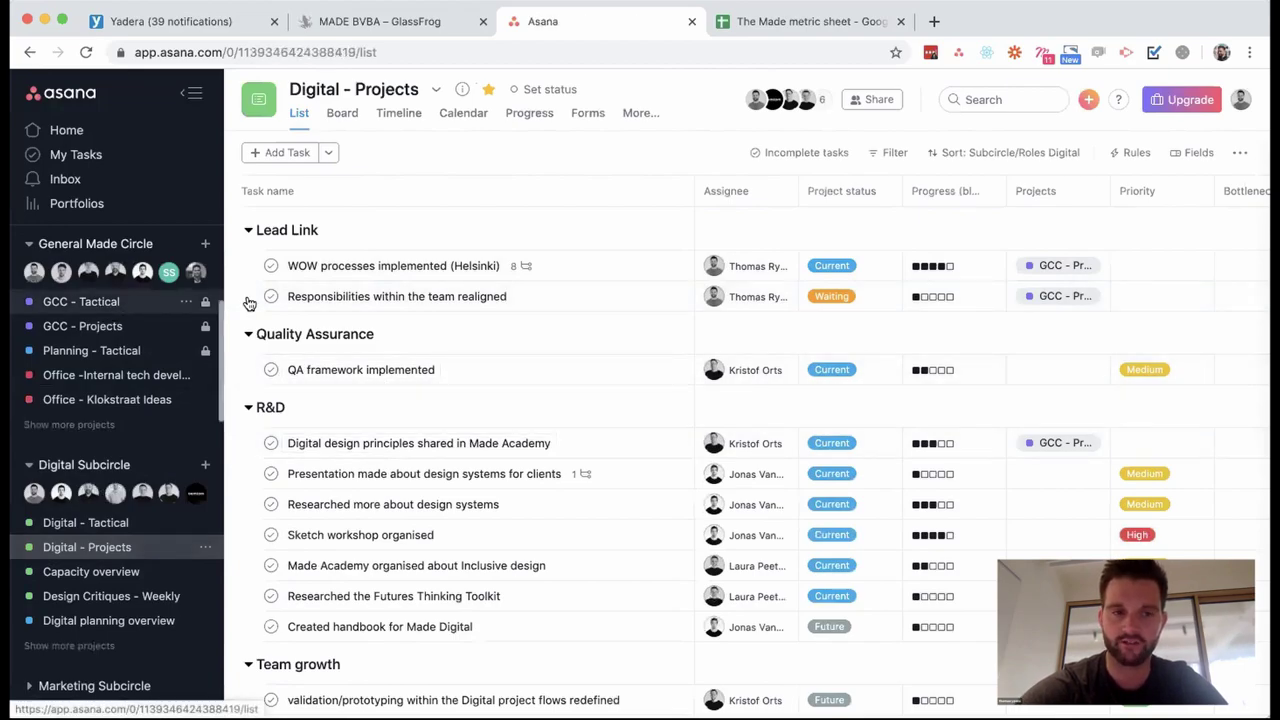
click(133, 330)
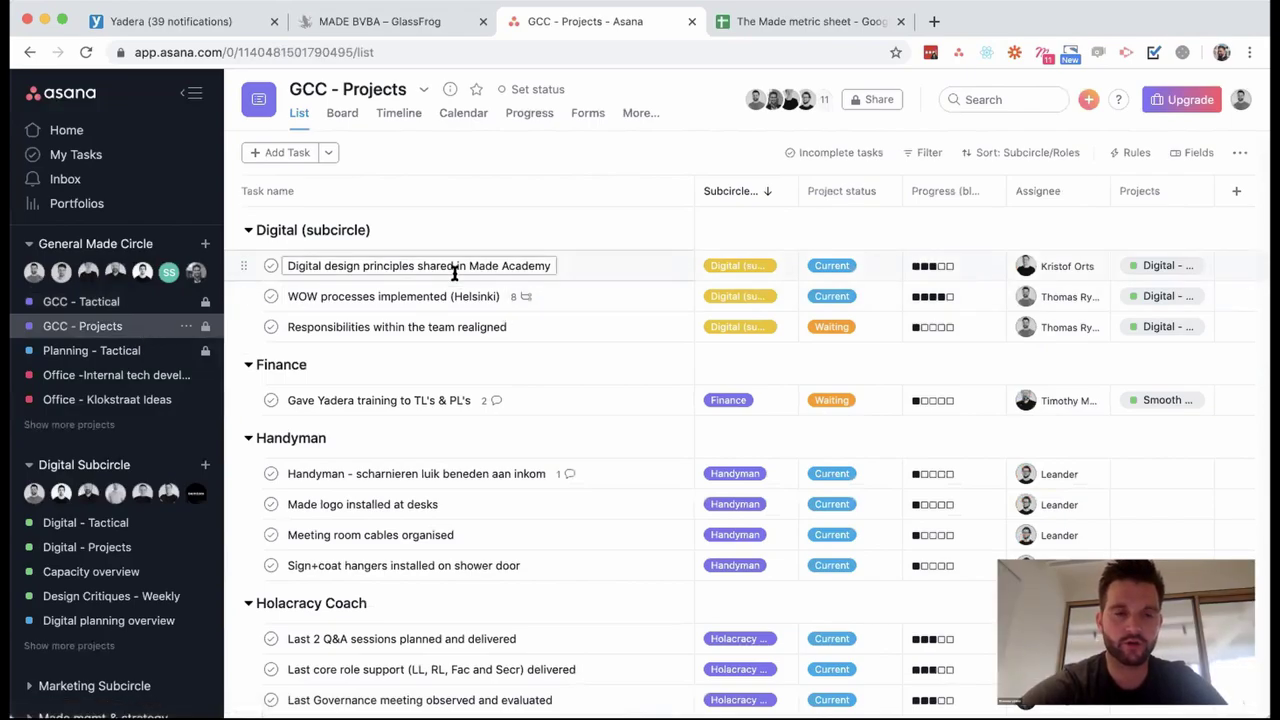
click(352, 267)
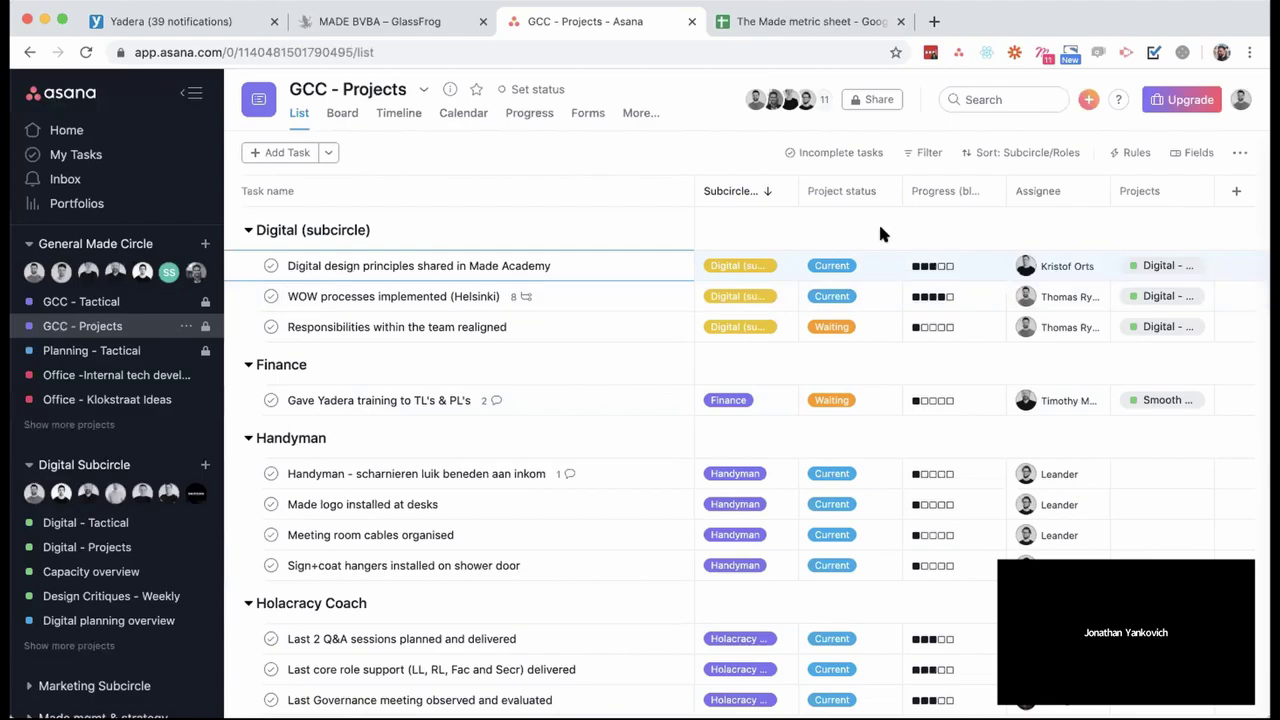
Review all options of the Subcircle/Roles custom field in GCC - Projects and close its settings without saving.
click(1193, 152)
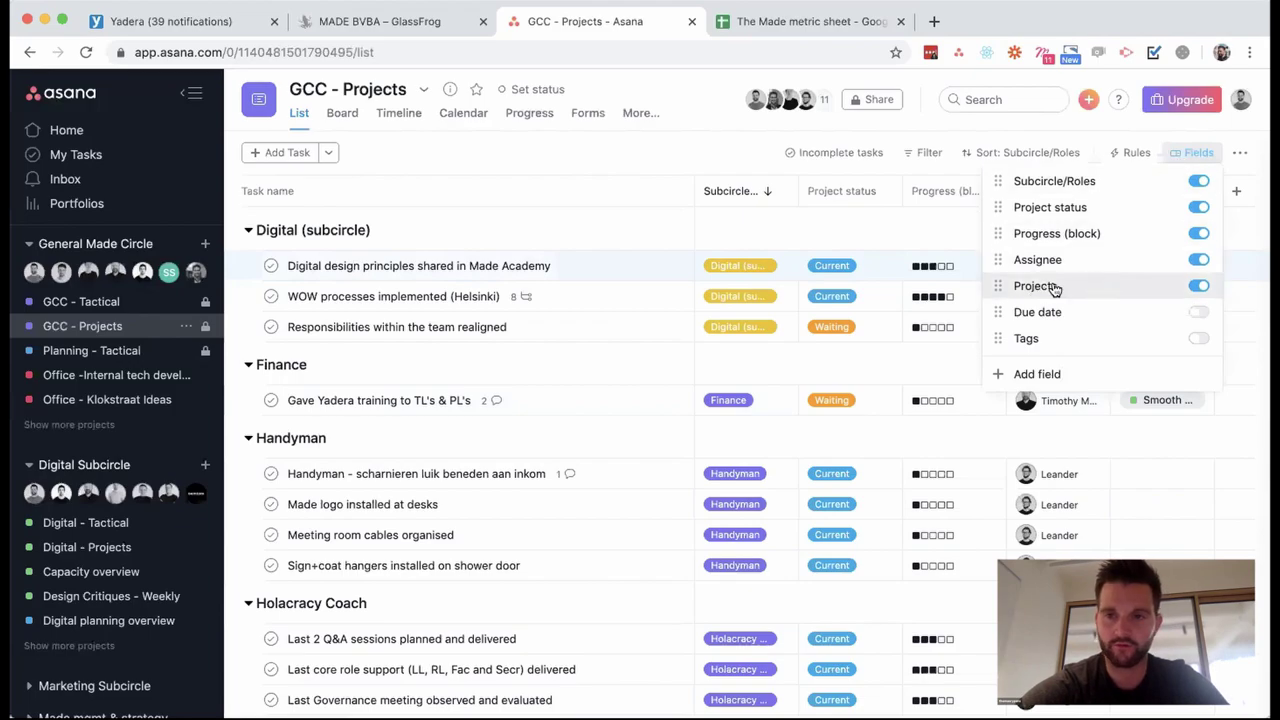
click(1104, 178)
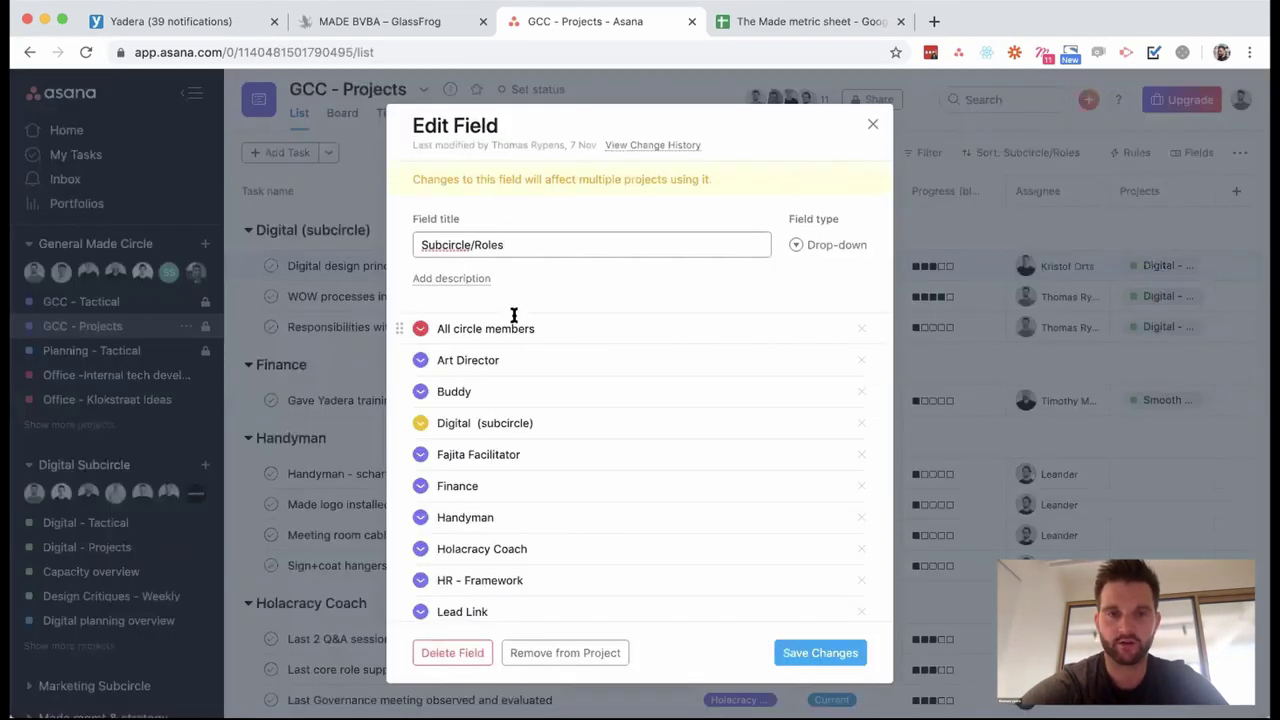
scroll(505, 376, down, 3)
scroll(505, 376, down, 5)
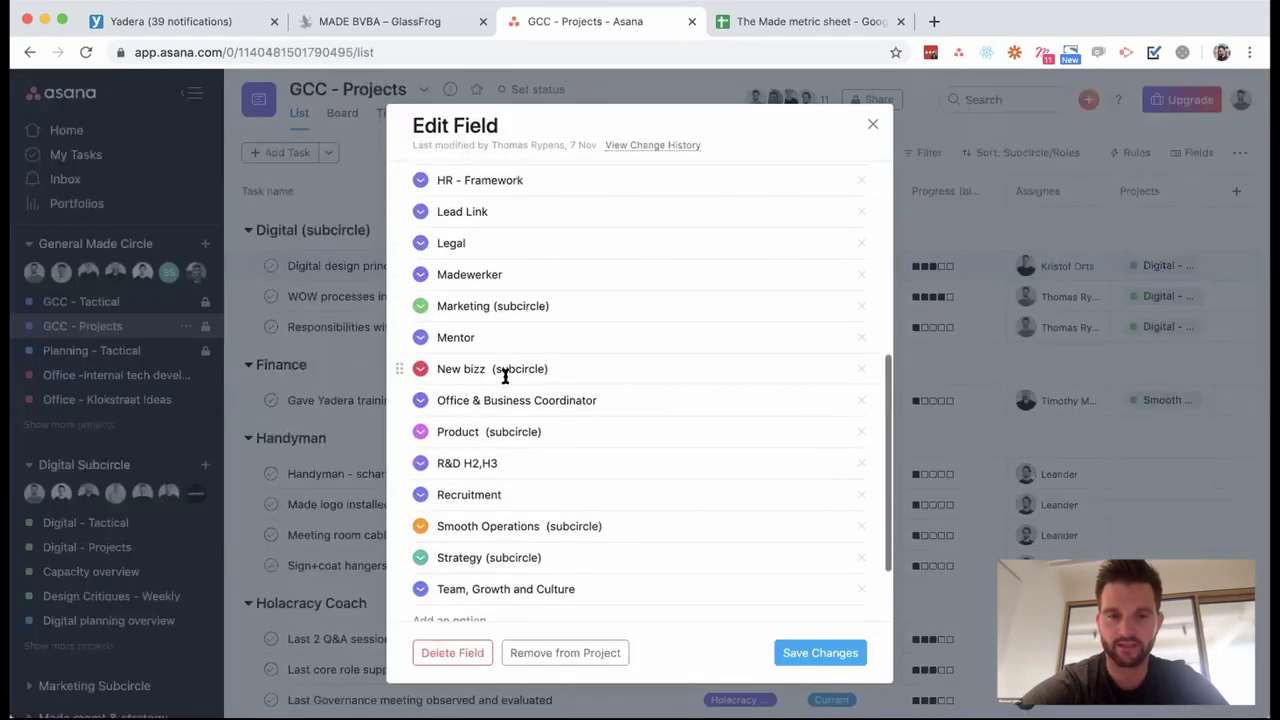
scroll(505, 376, up, 4)
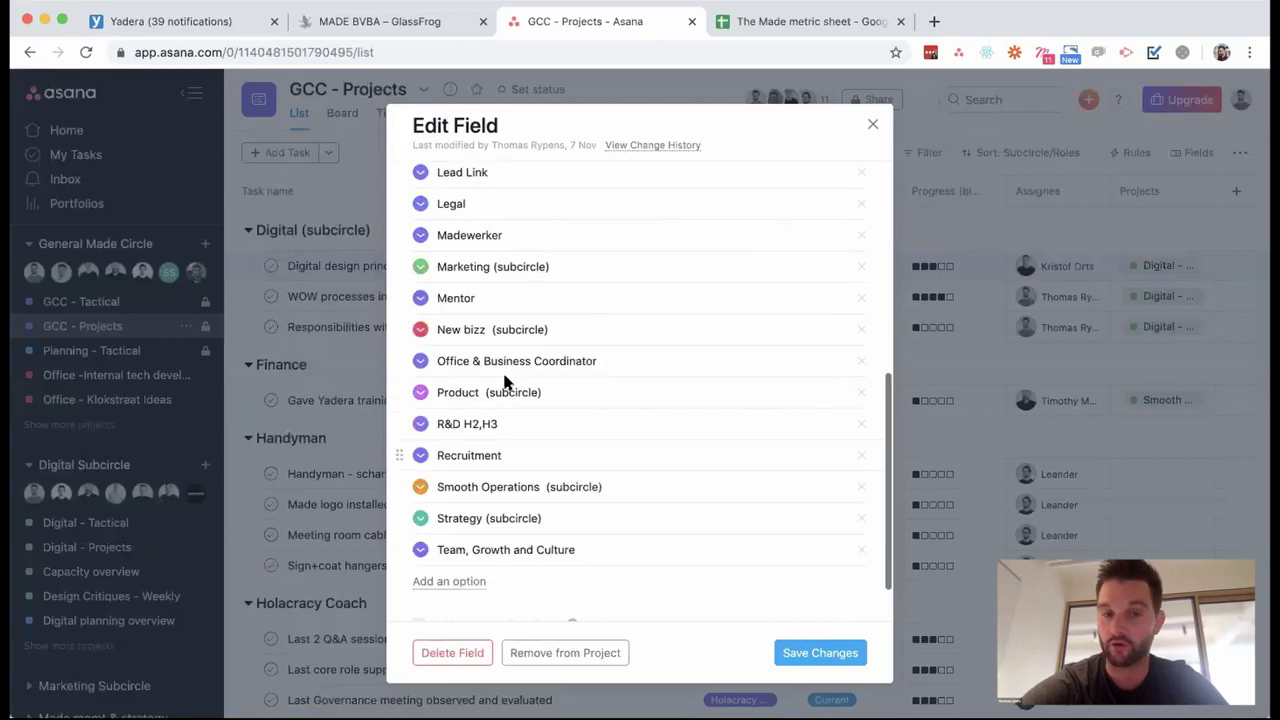
scroll(505, 376, up, 5)
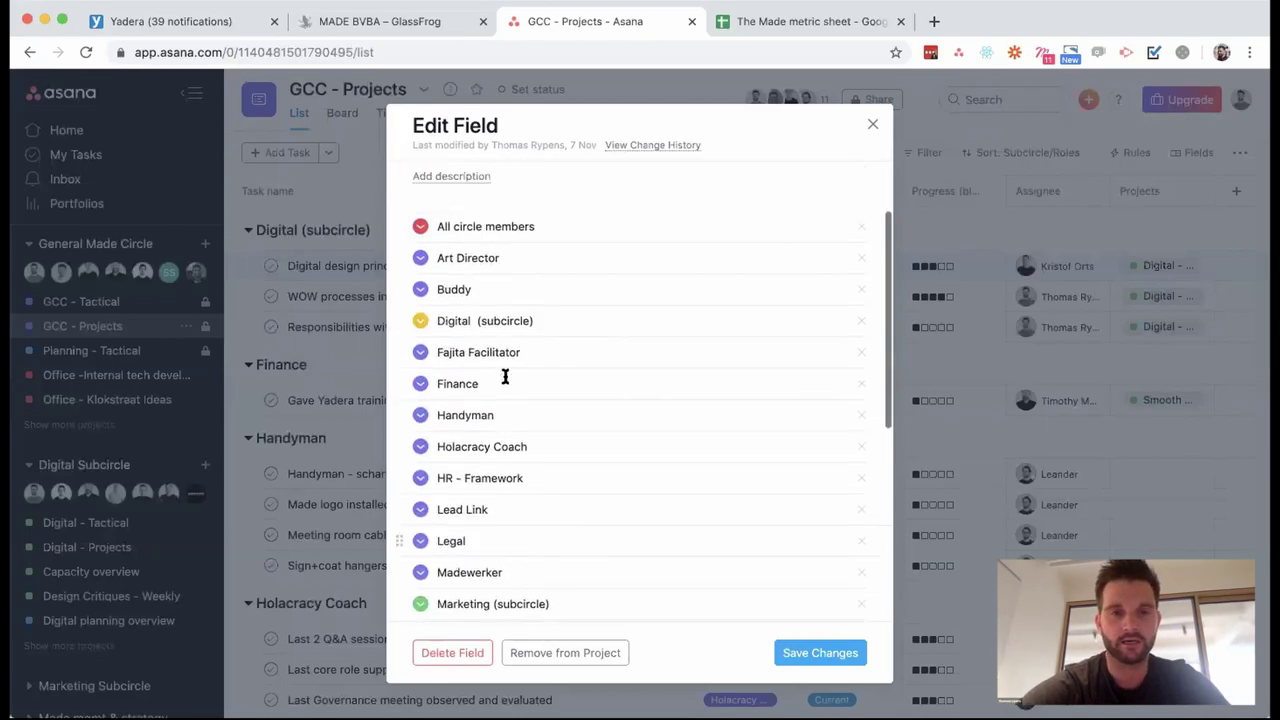
click(870, 127)
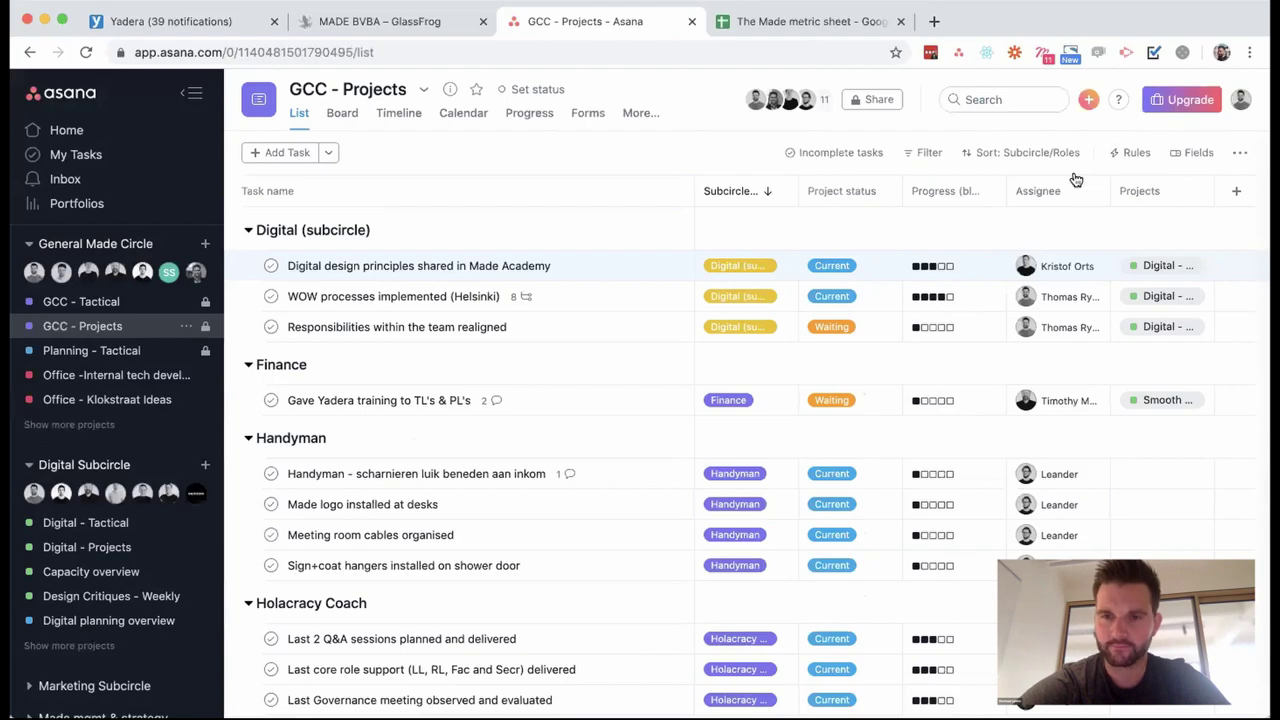
Look over the GCC - Projects field list and the Project status options of "Responsibilities within the team realigned", leaving the value as is.
click(1190, 152)
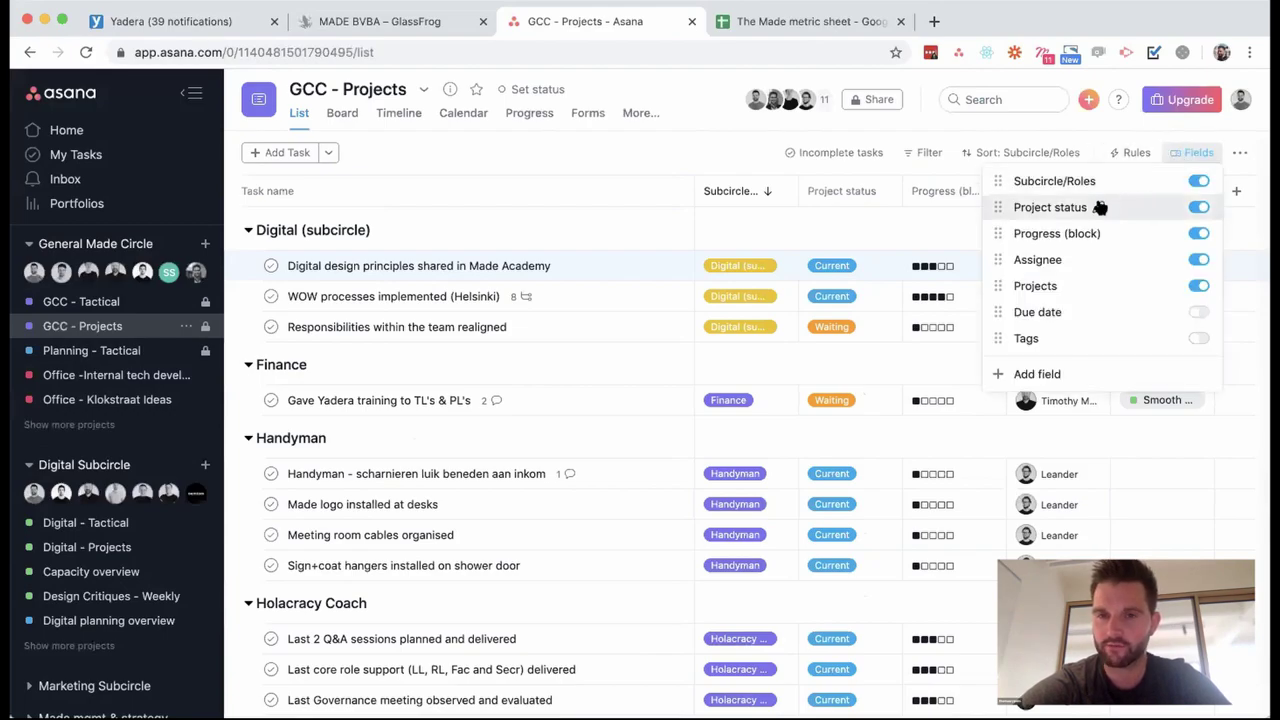
click(848, 243)
click(843, 327)
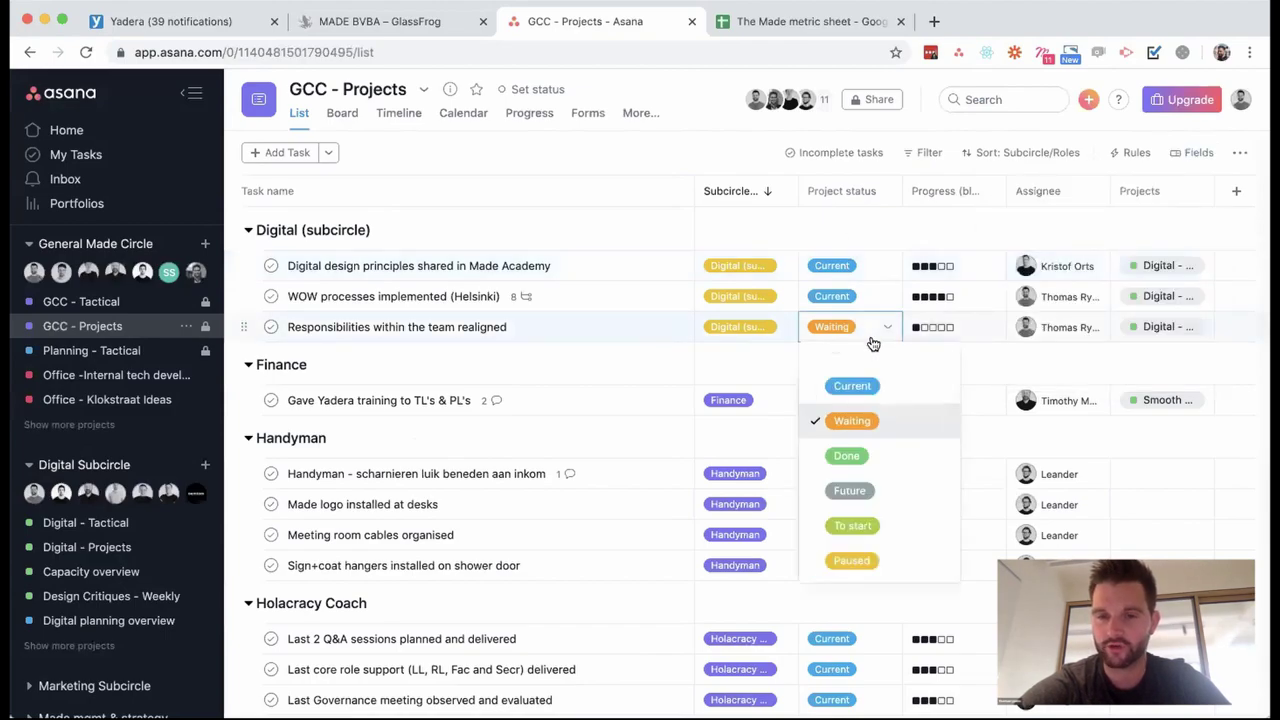
click(866, 332)
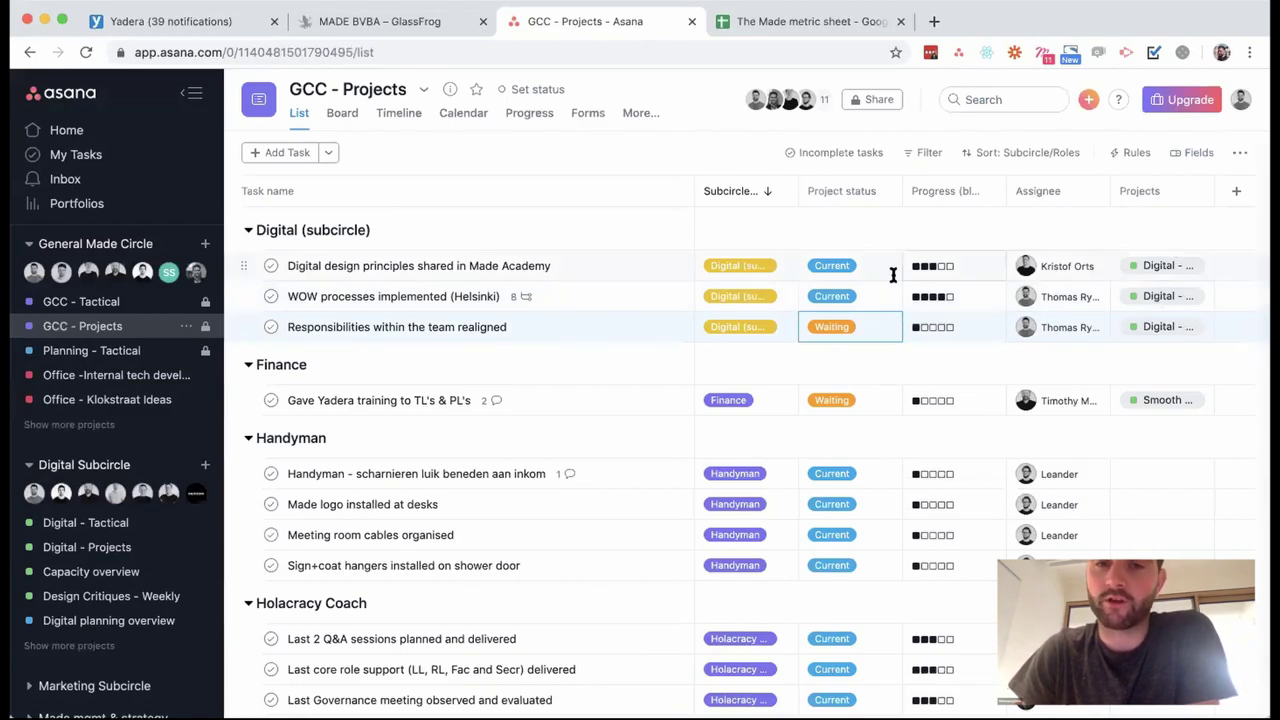
Open the "Digital design principles shared in Made Academy" task and add it to the Marketing - Tactical project as well.
click(558, 255)
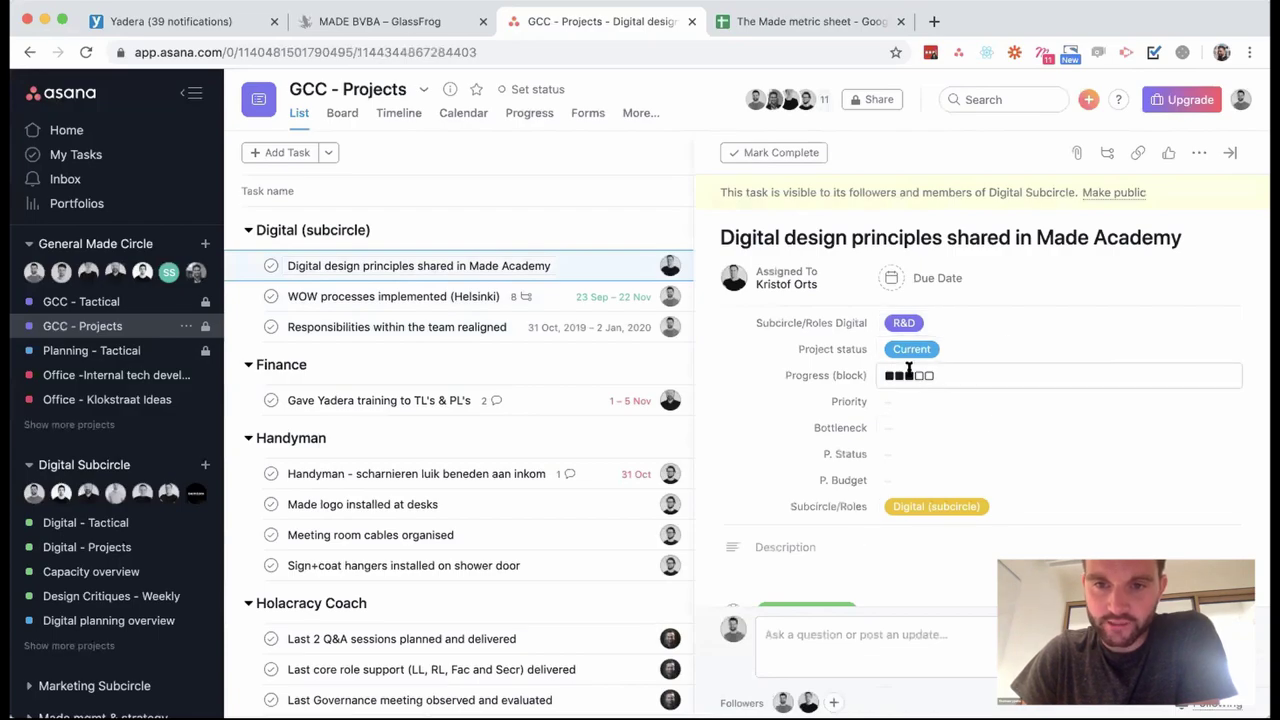
scroll(908, 372, down, 5)
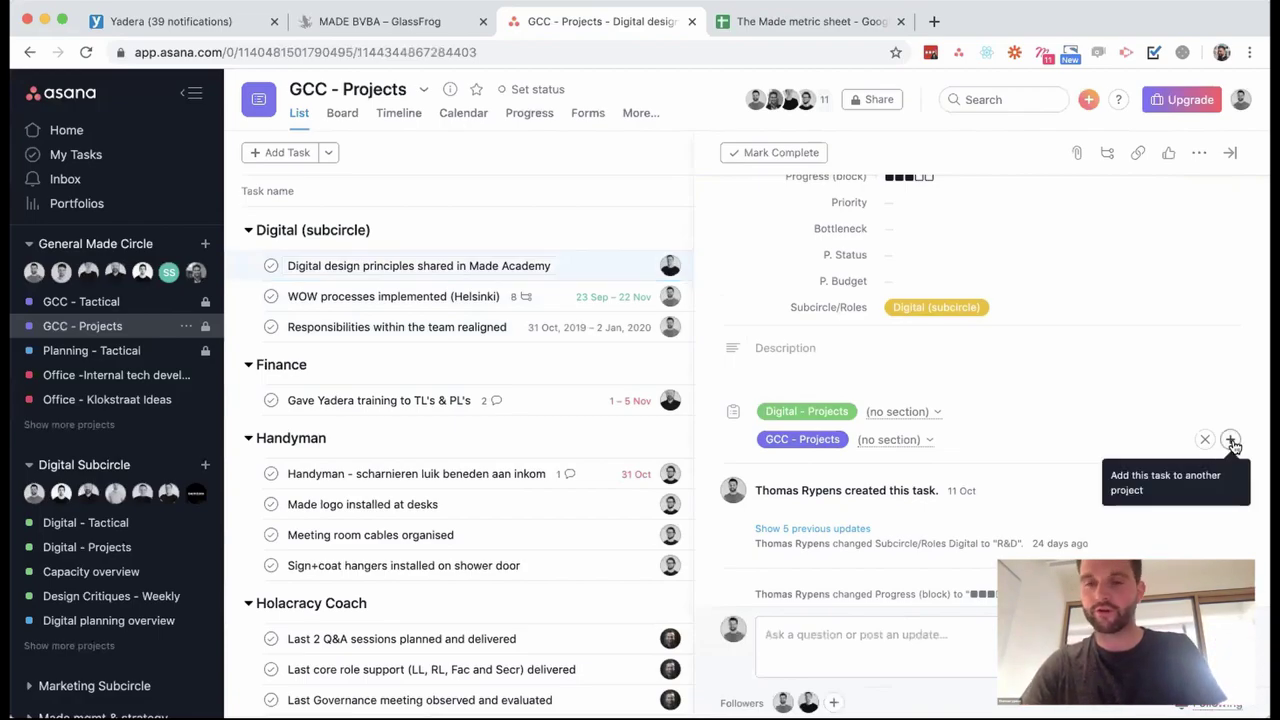
click(1232, 441)
scroll(805, 560, down, 4)
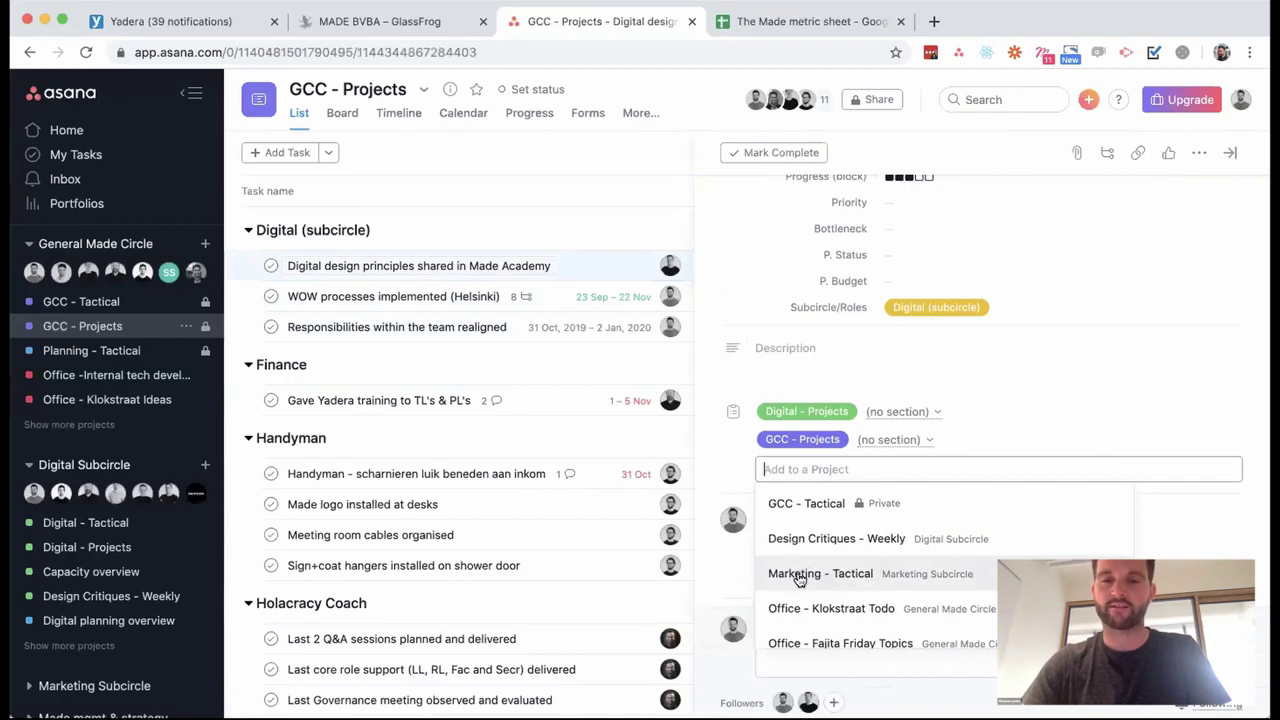
click(800, 575)
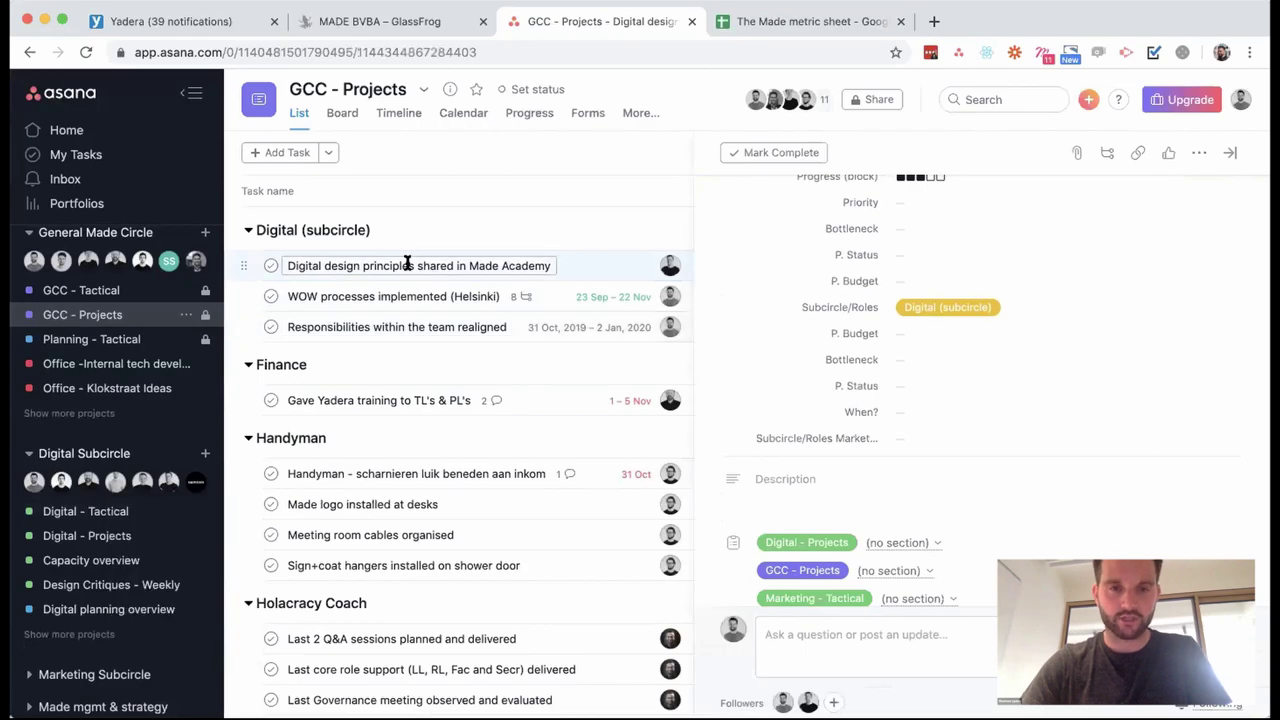
Expand the Marketing Subcircle team and find the "Digital design principles shared in Made Academy" task in Marketing - Tactical.
triple_click(340, 267)
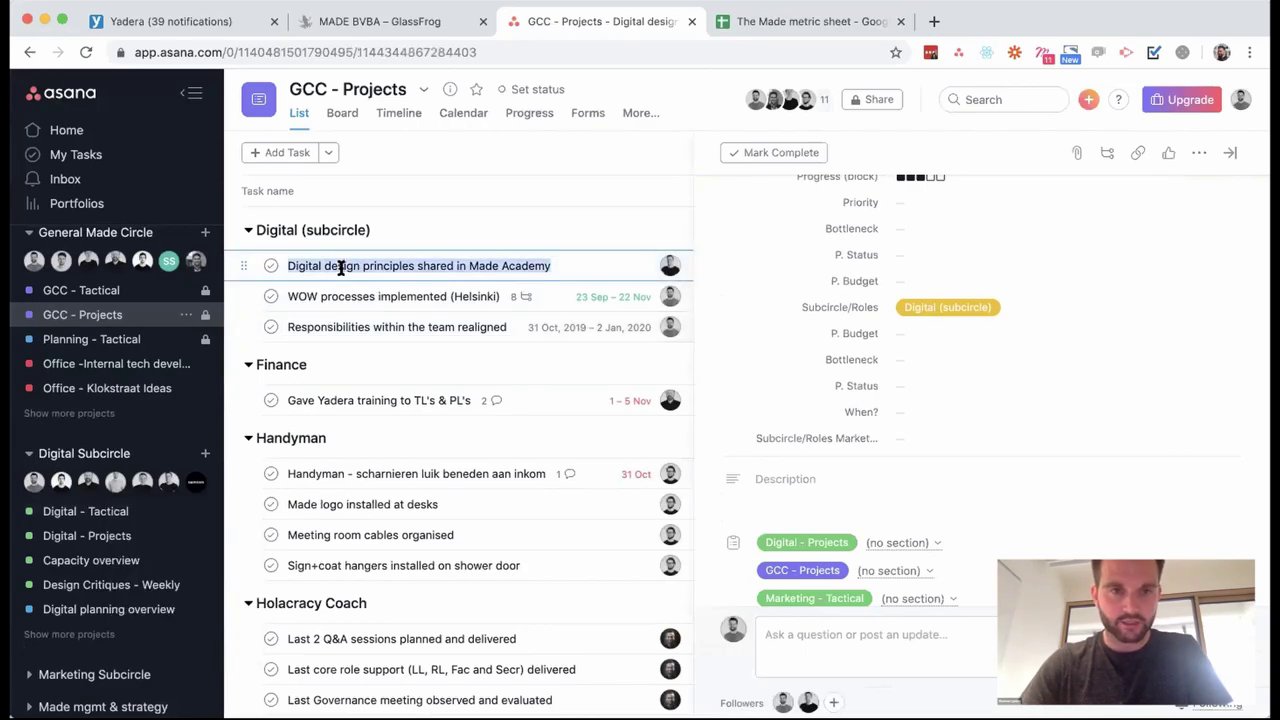
scroll(80, 480, down, 5)
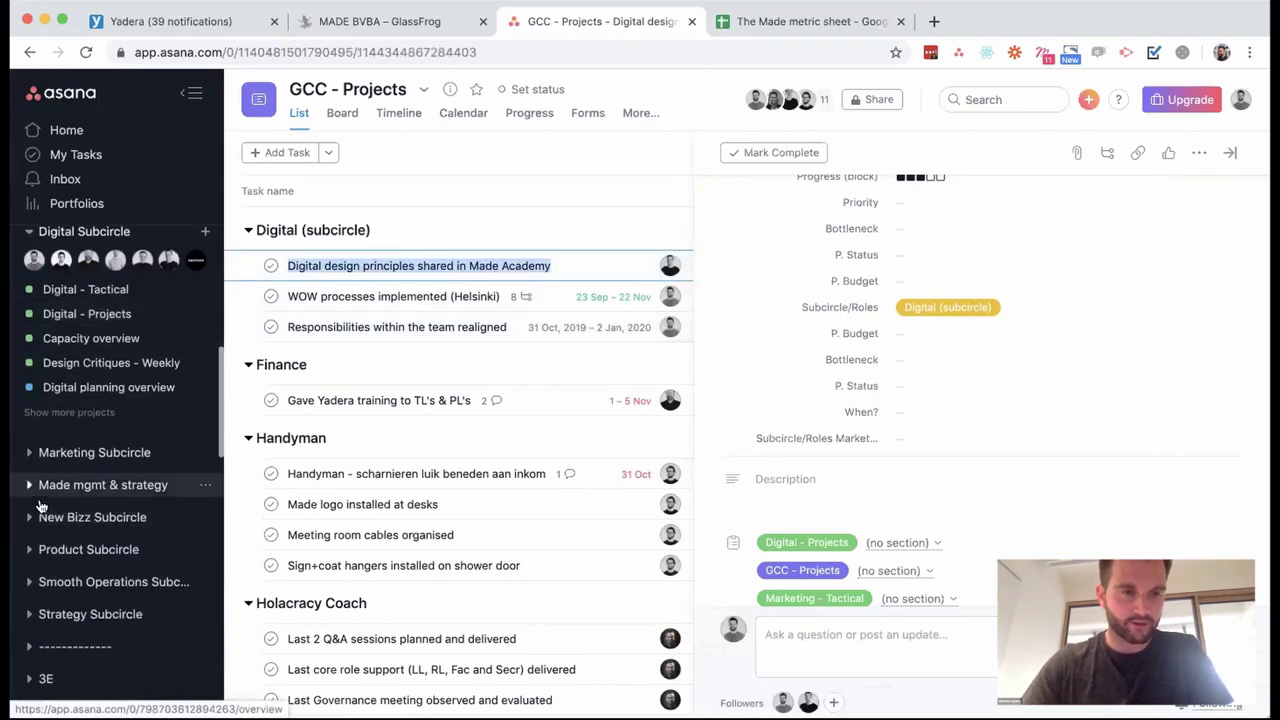
click(33, 458)
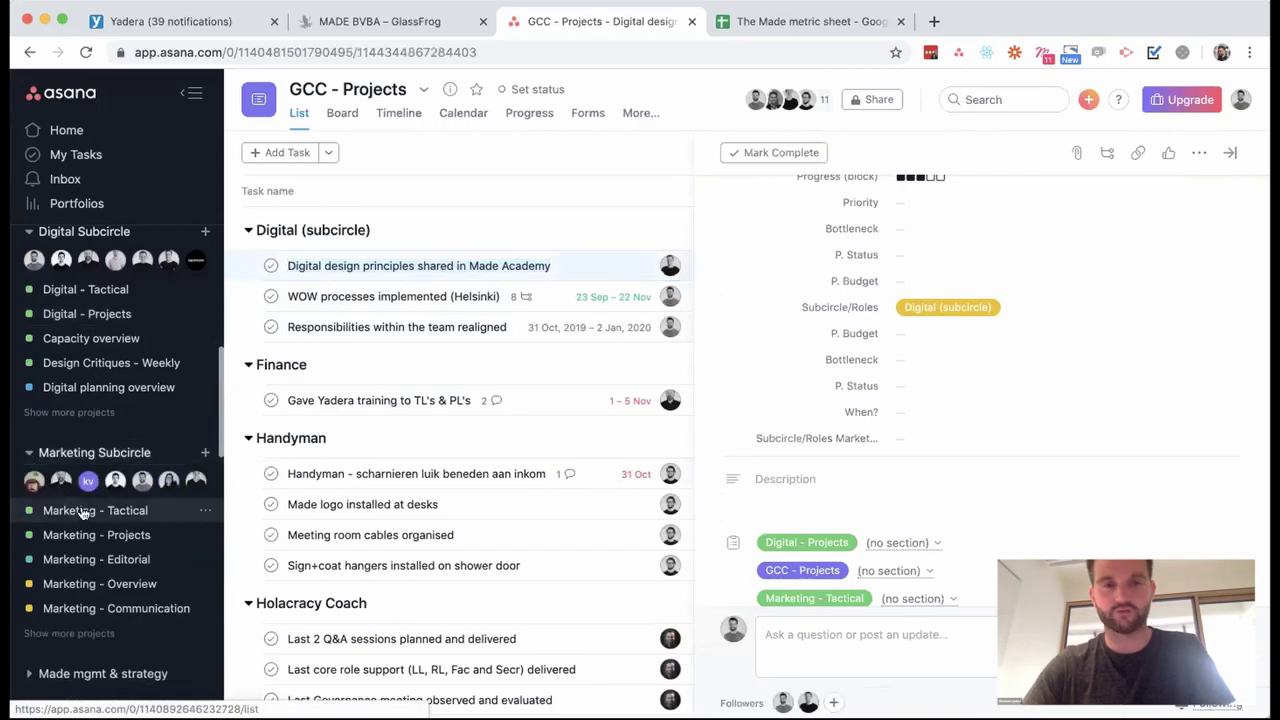
click(83, 512)
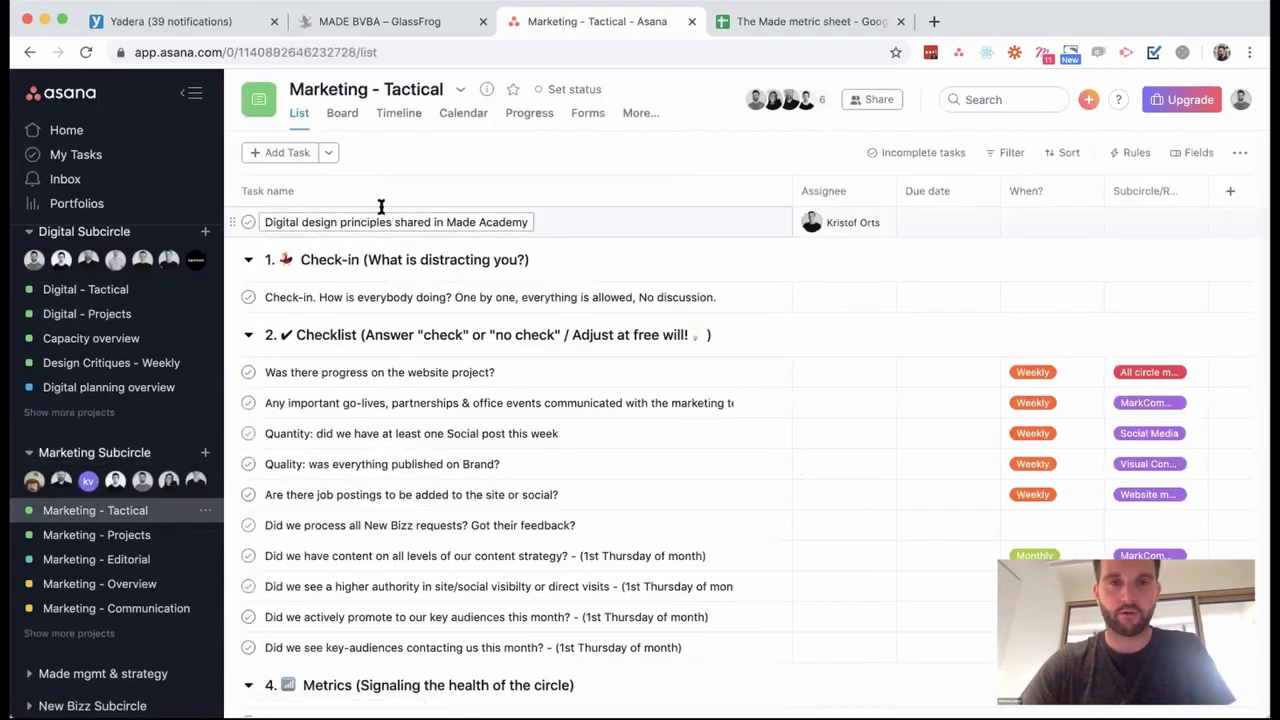
click(390, 222)
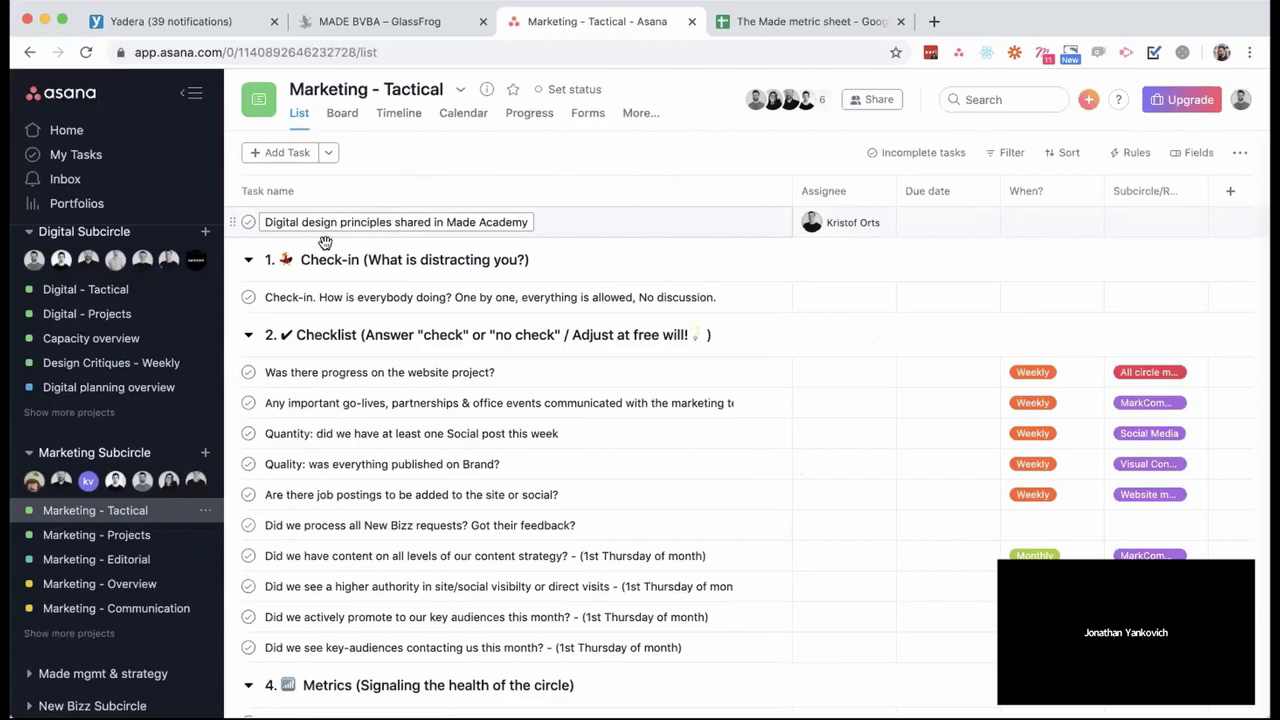
Open the "Digital design principles shared in Made Academy" task's details and remove it from the Marketing - Tactical project.
click(572, 228)
scroll(1039, 475, down, 5)
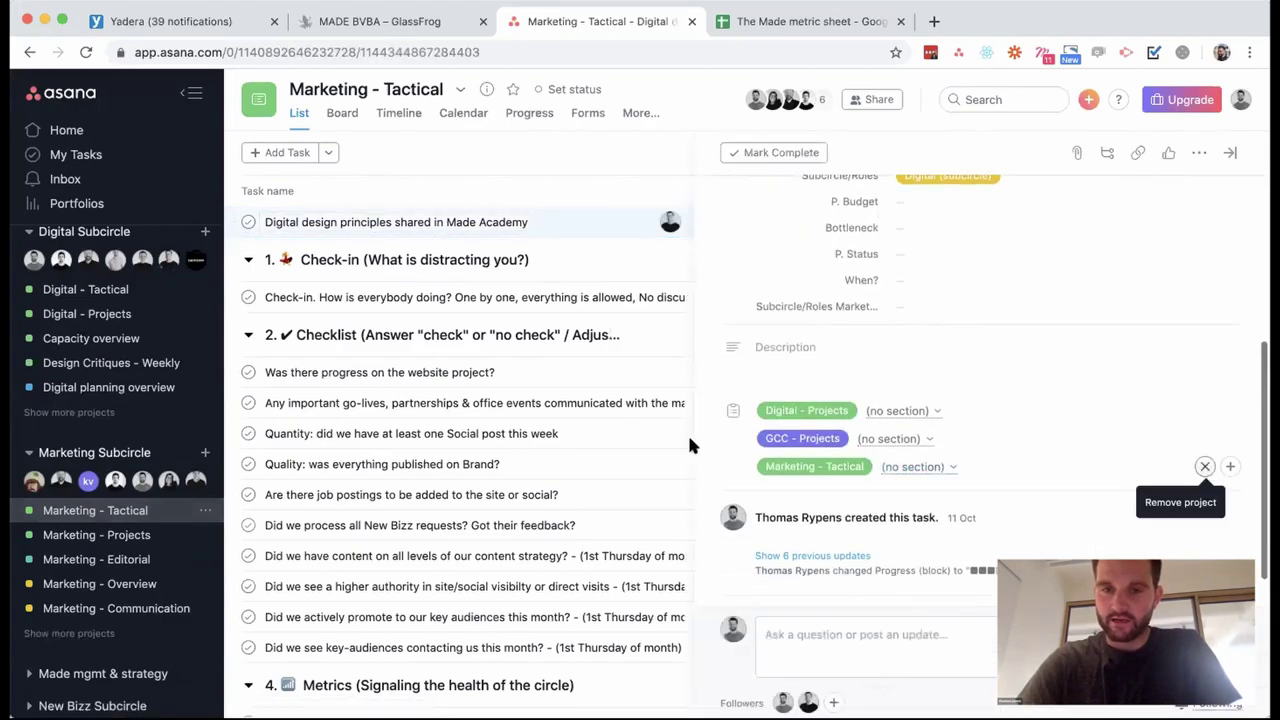
click(1203, 466)
Visit GCC - Tactical briefly, then return to the GCC - Projects list and look over its first role groups.
scroll(140, 383, up, 5)
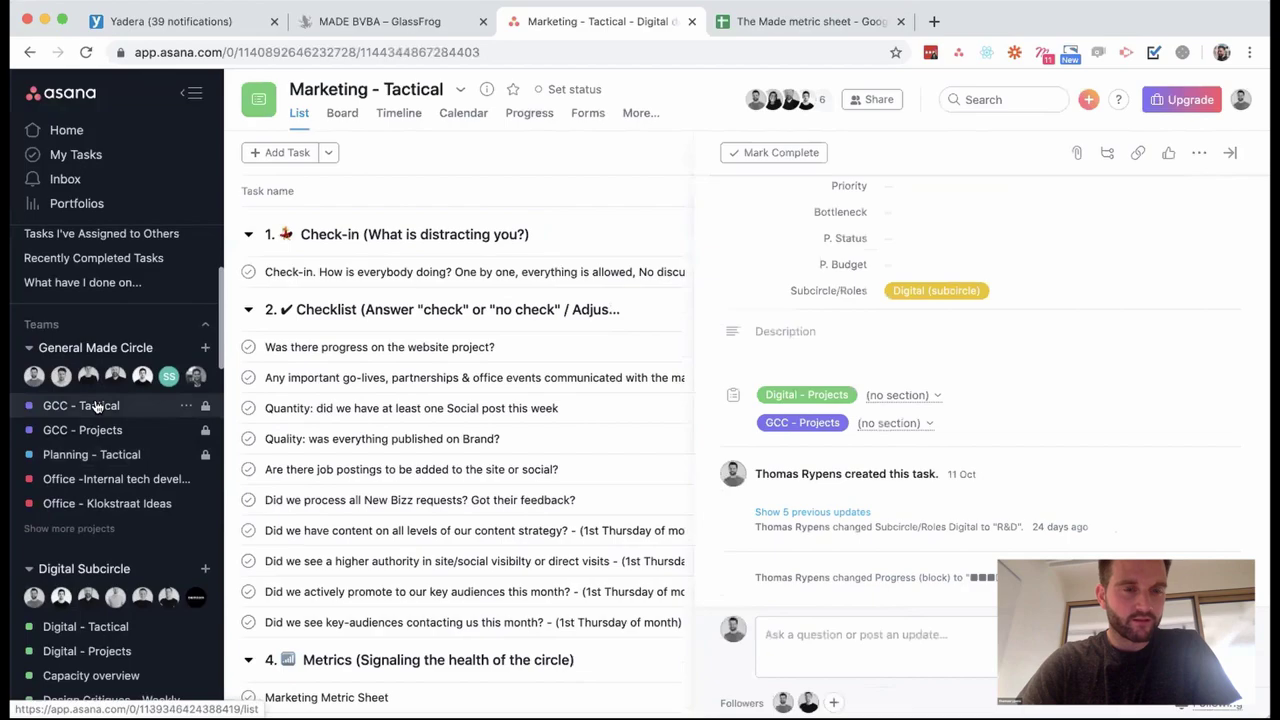
click(100, 405)
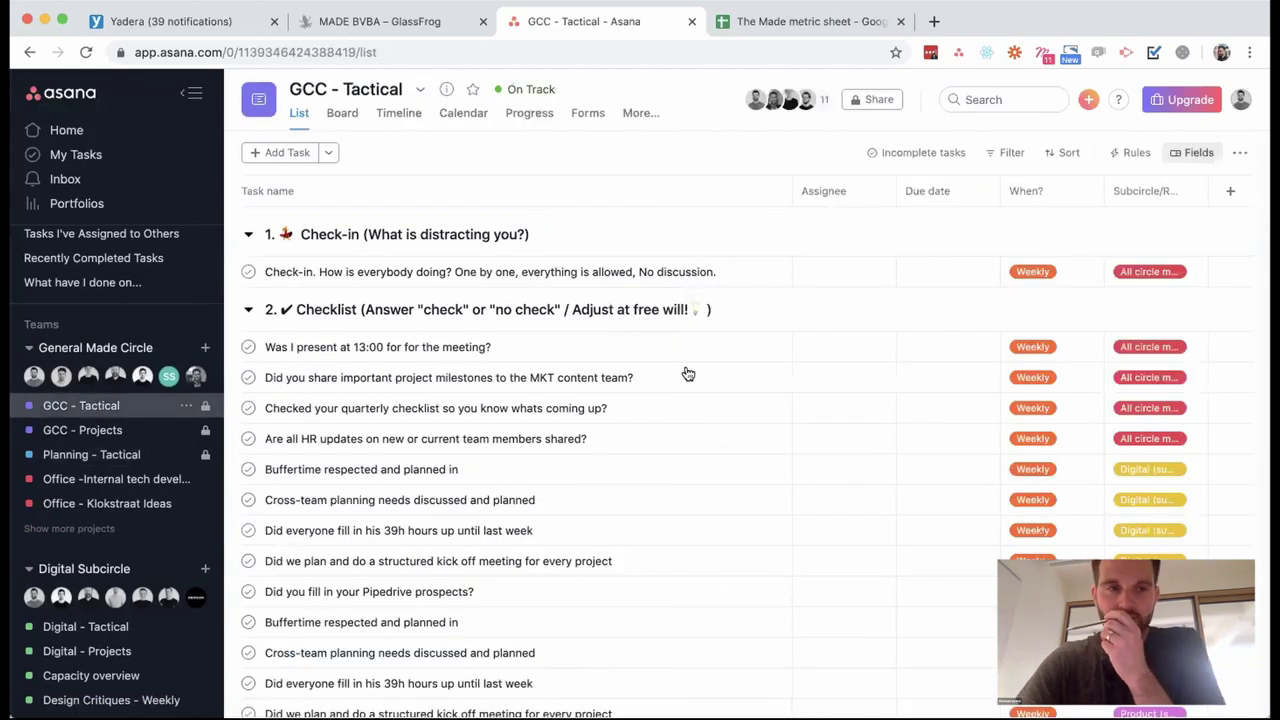
click(160, 433)
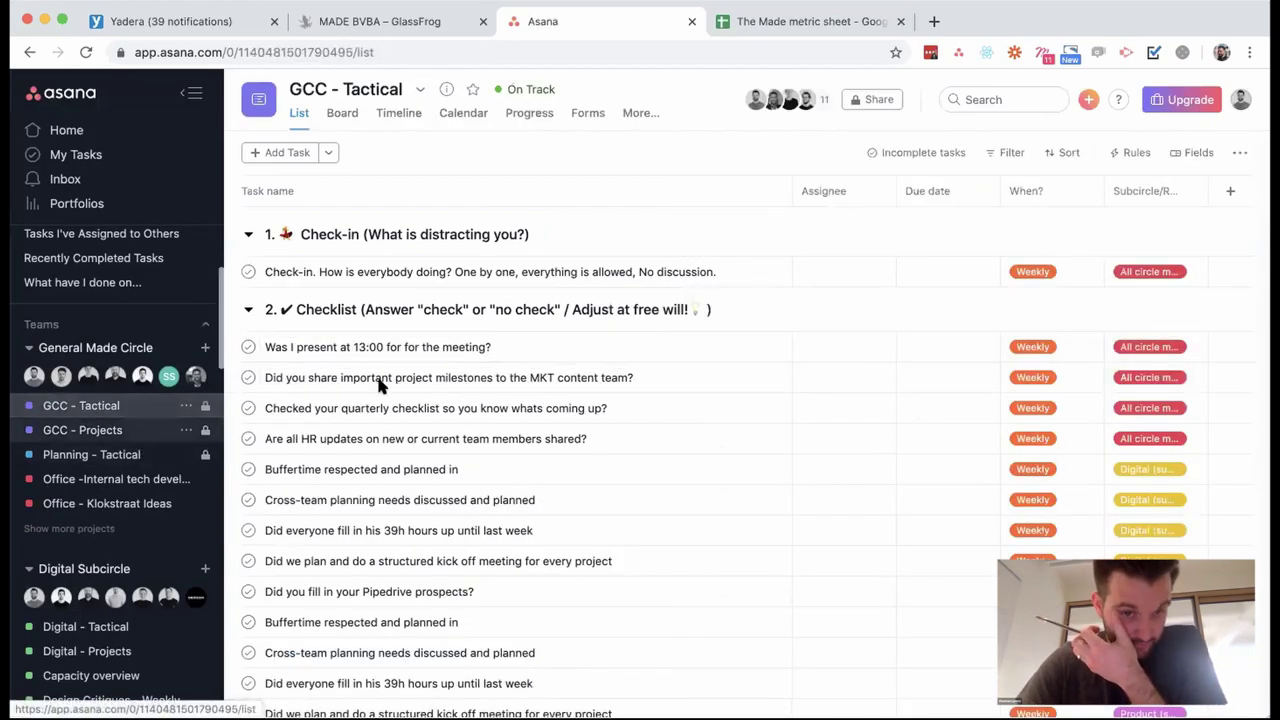
scroll(537, 414, down, 1)
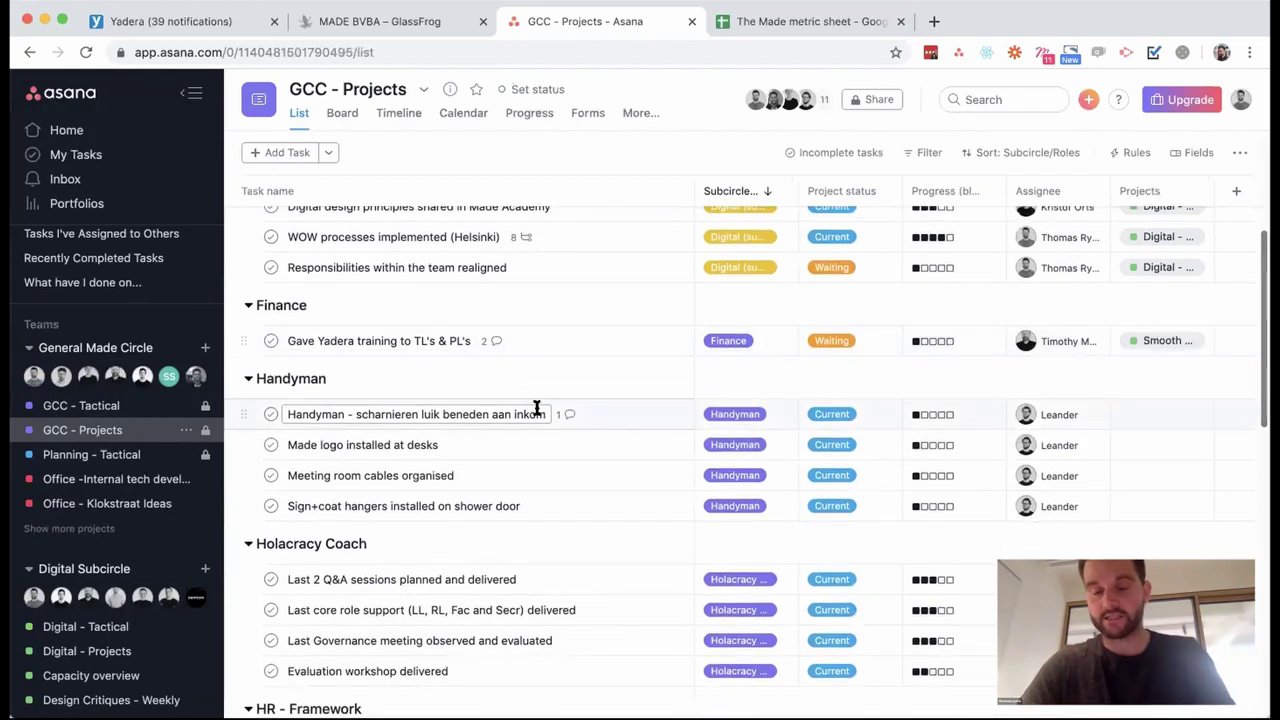
scroll(906, 400, up, 1)
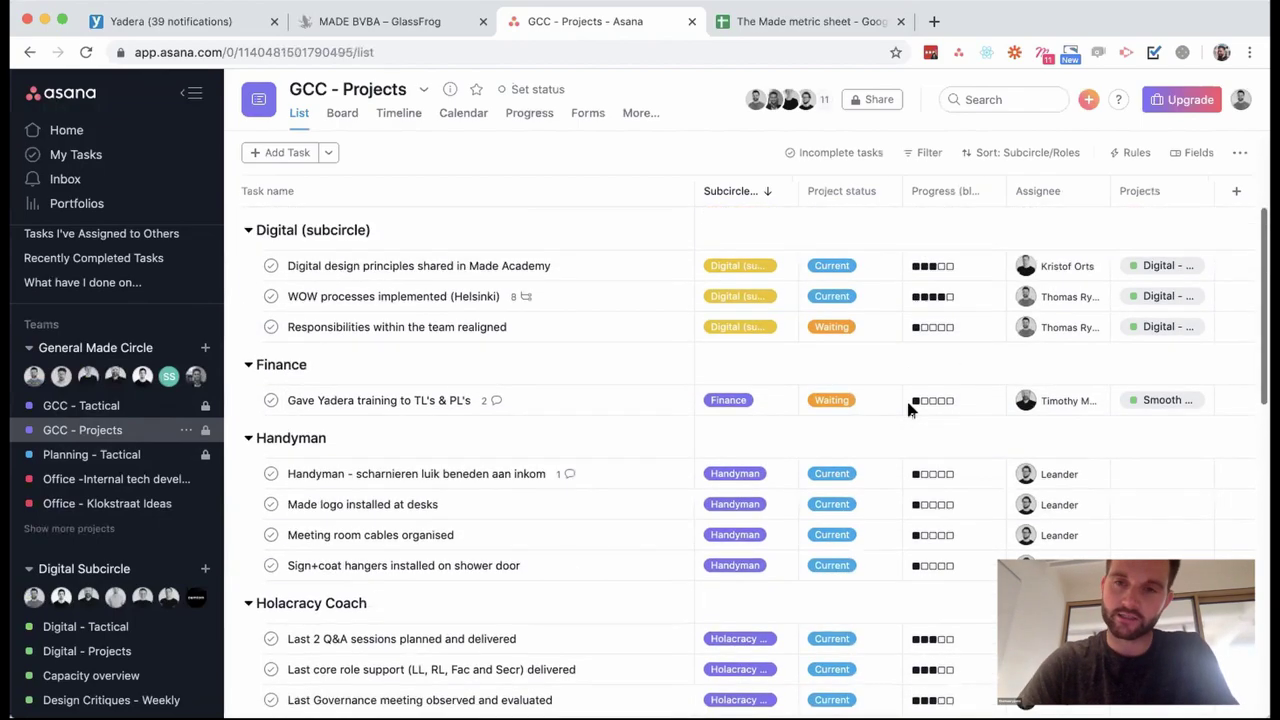
Try four filled progress blocks on "Digital design principles shared in Made Academy", and open the progress field of "WOW processes implemented (Helsinki)".
click(955, 265)
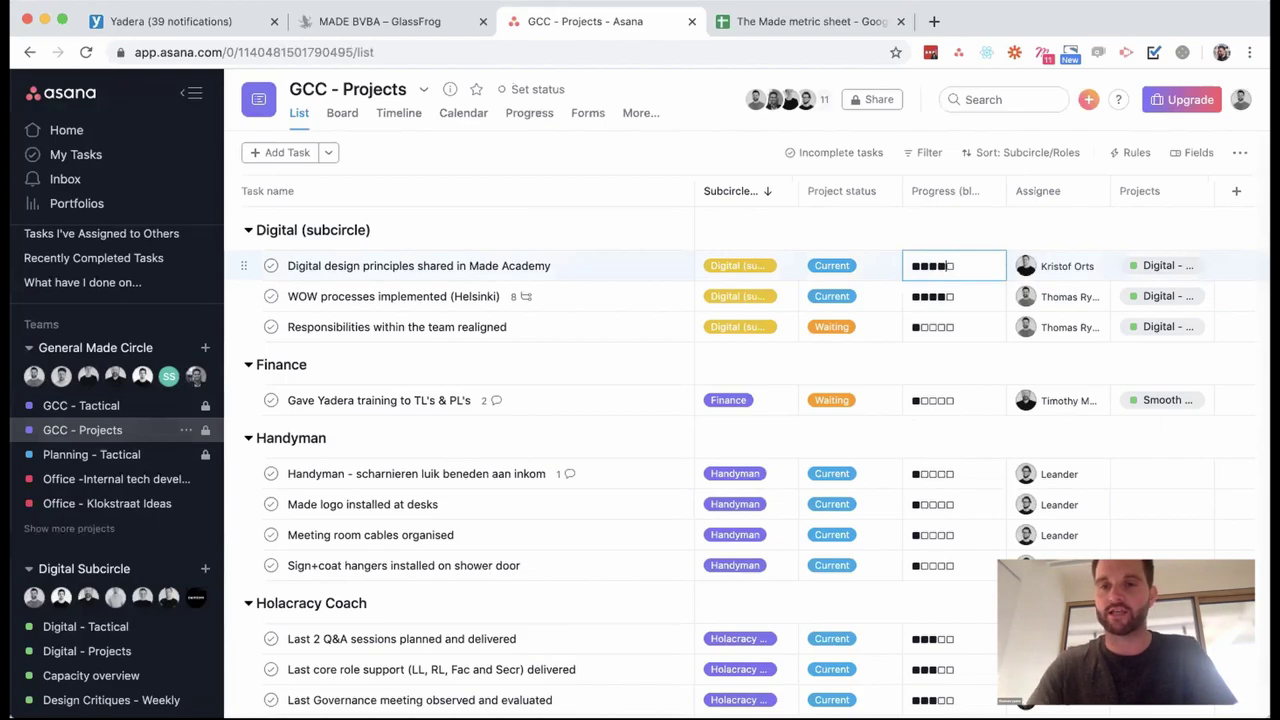
click(963, 305)
click(986, 316)
click(975, 296)
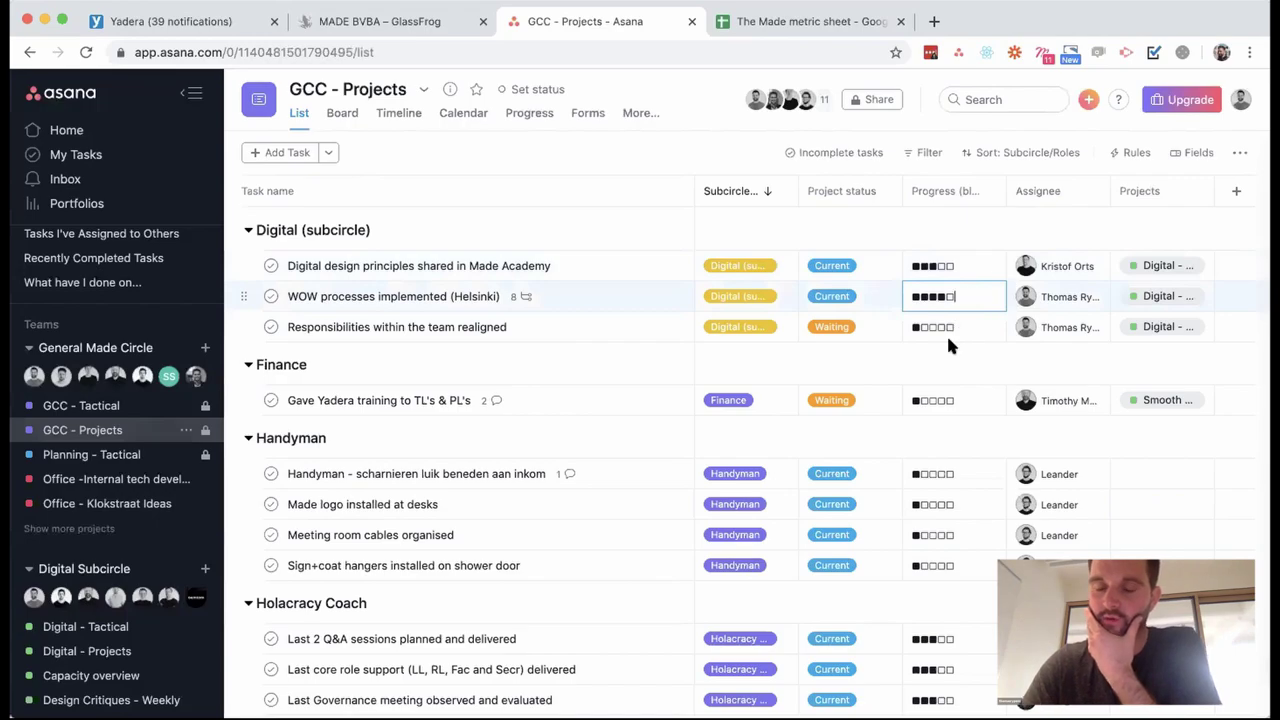
Review the GCC - Projects tasks grouped by role, from the Digital subcircle down to Recruitment and Smooth Operations.
scroll(946, 333, down, 3)
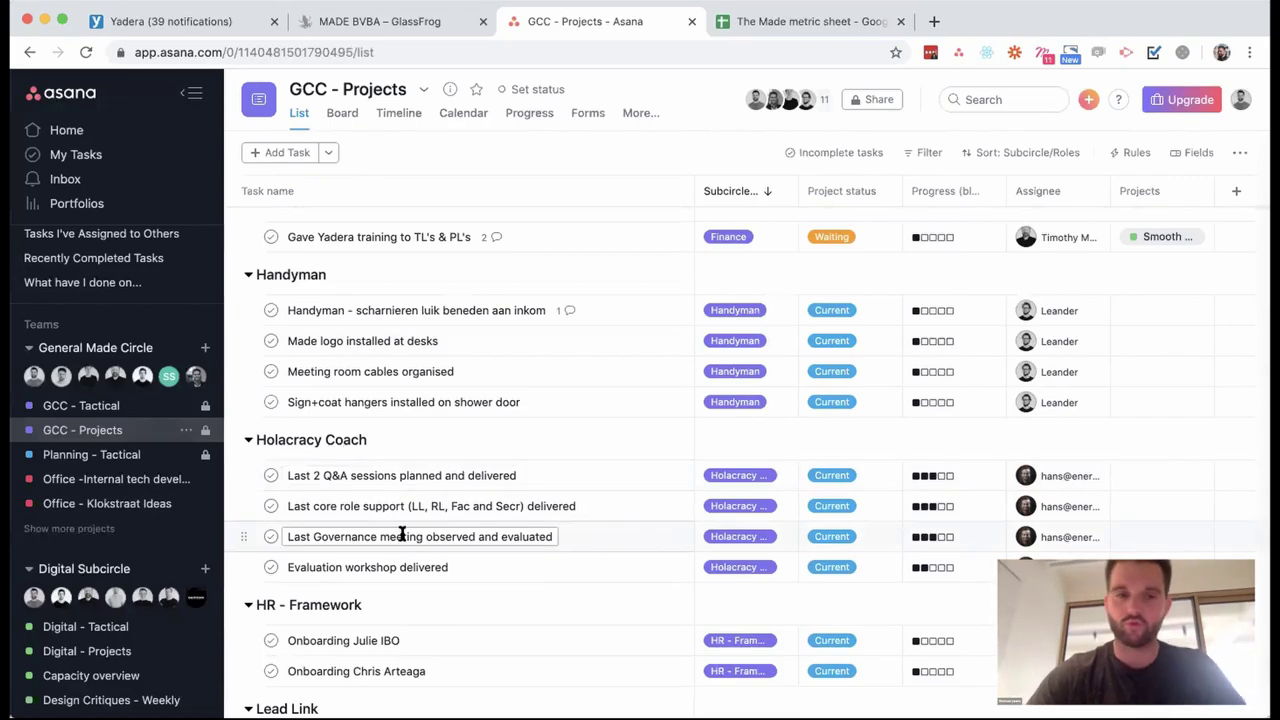
scroll(431, 495, up, 3)
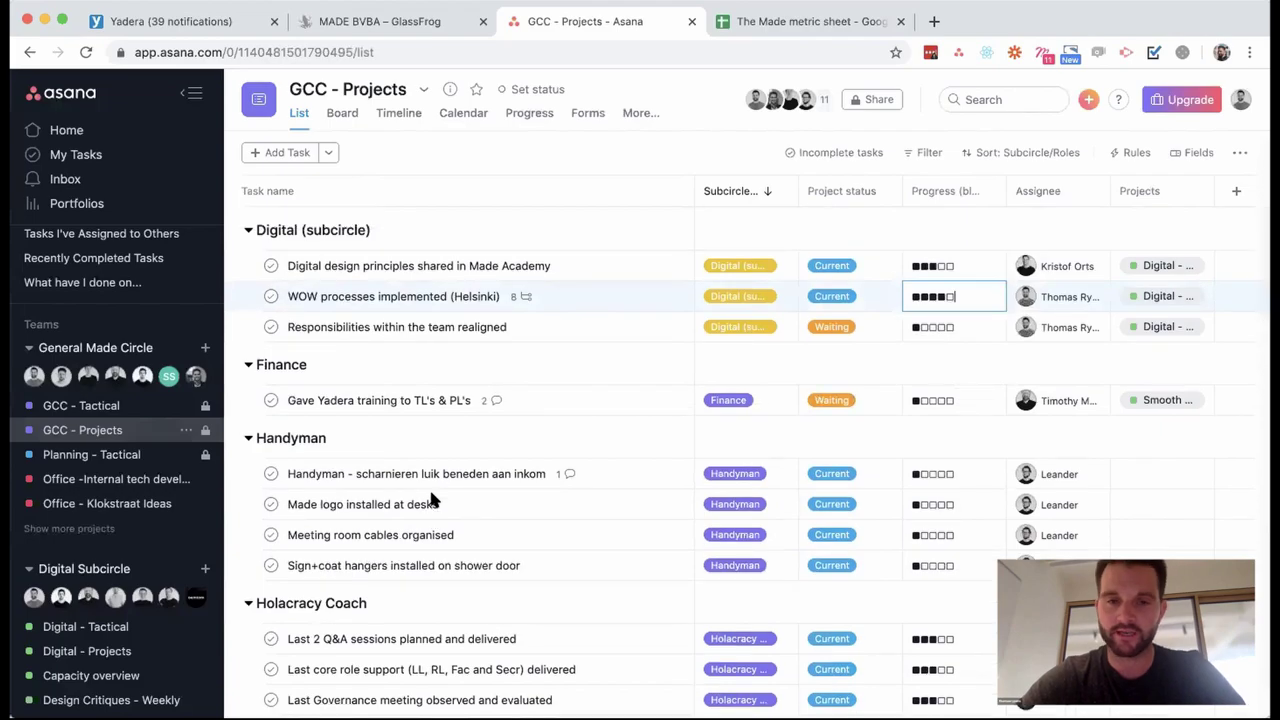
scroll(462, 445, down, 1)
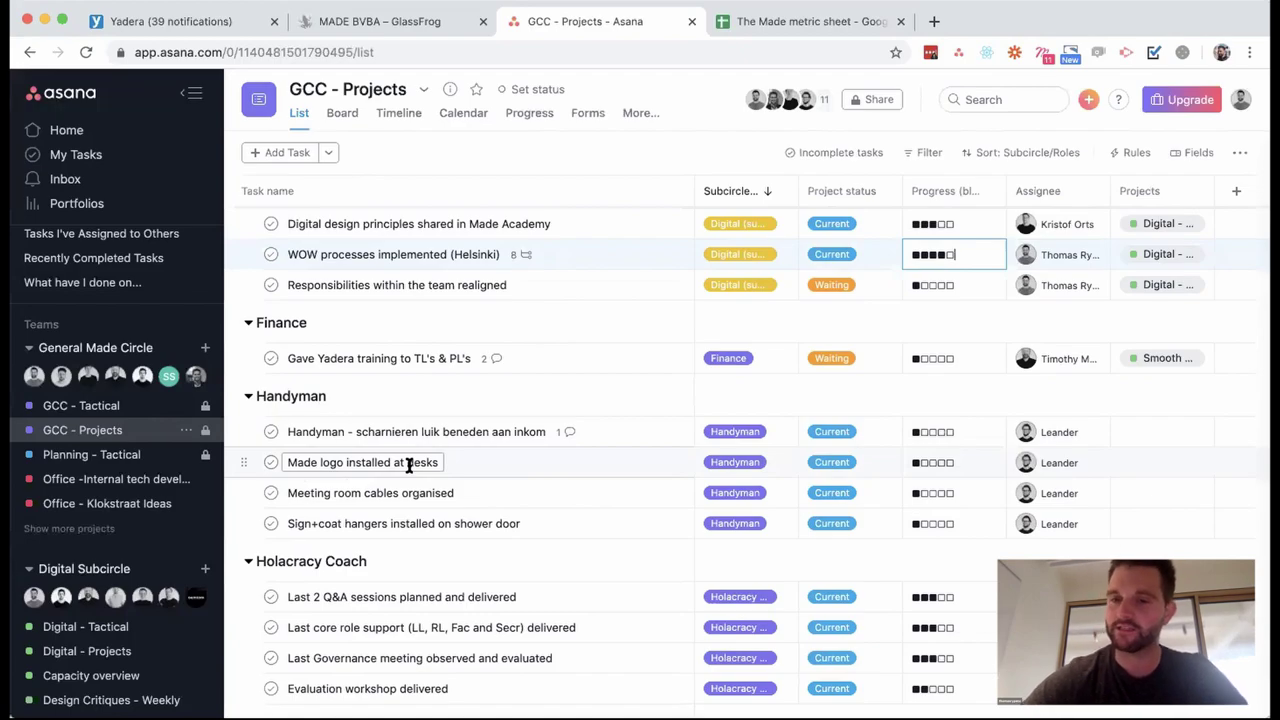
scroll(466, 494, down, 12)
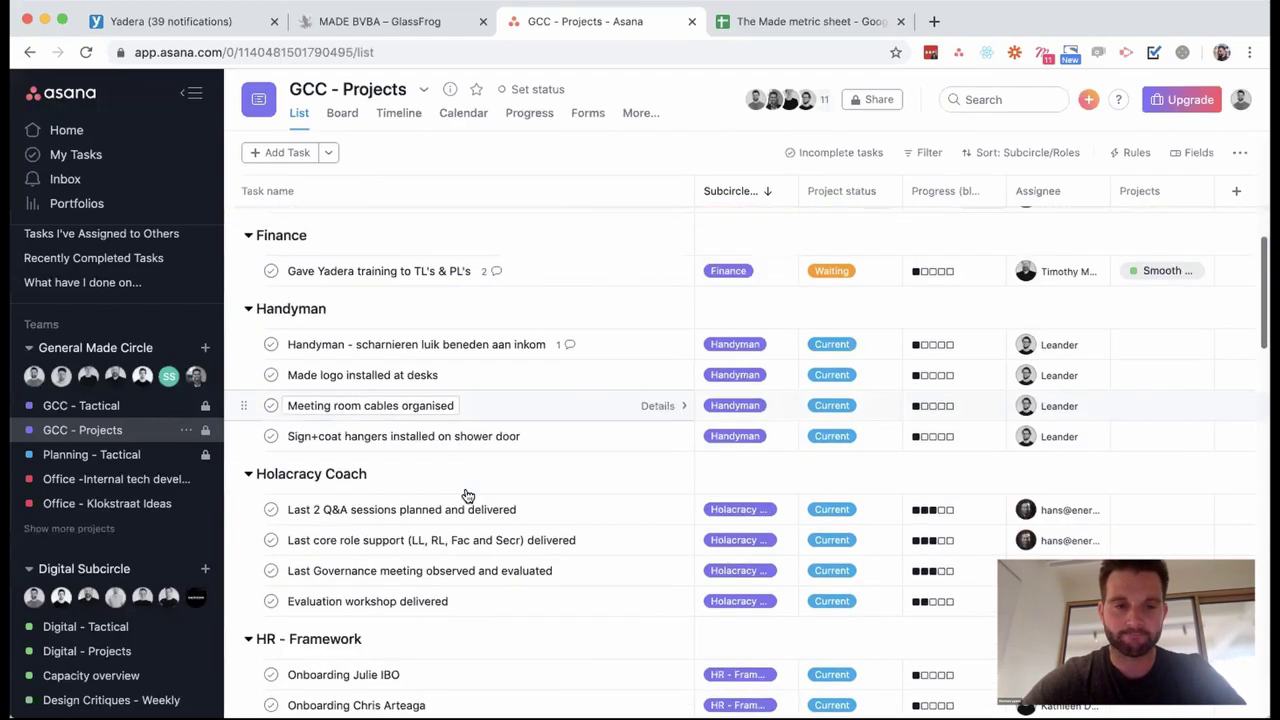
scroll(502, 492, down, 8)
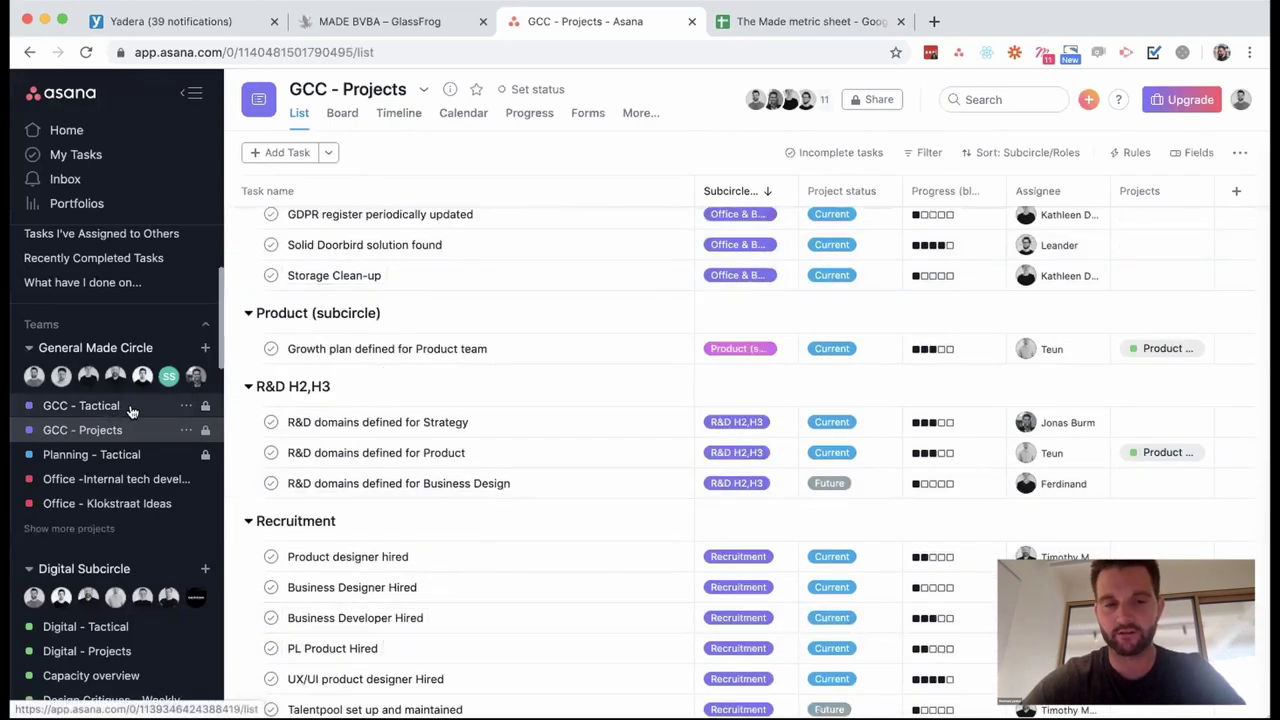
scroll(701, 424, down, 5)
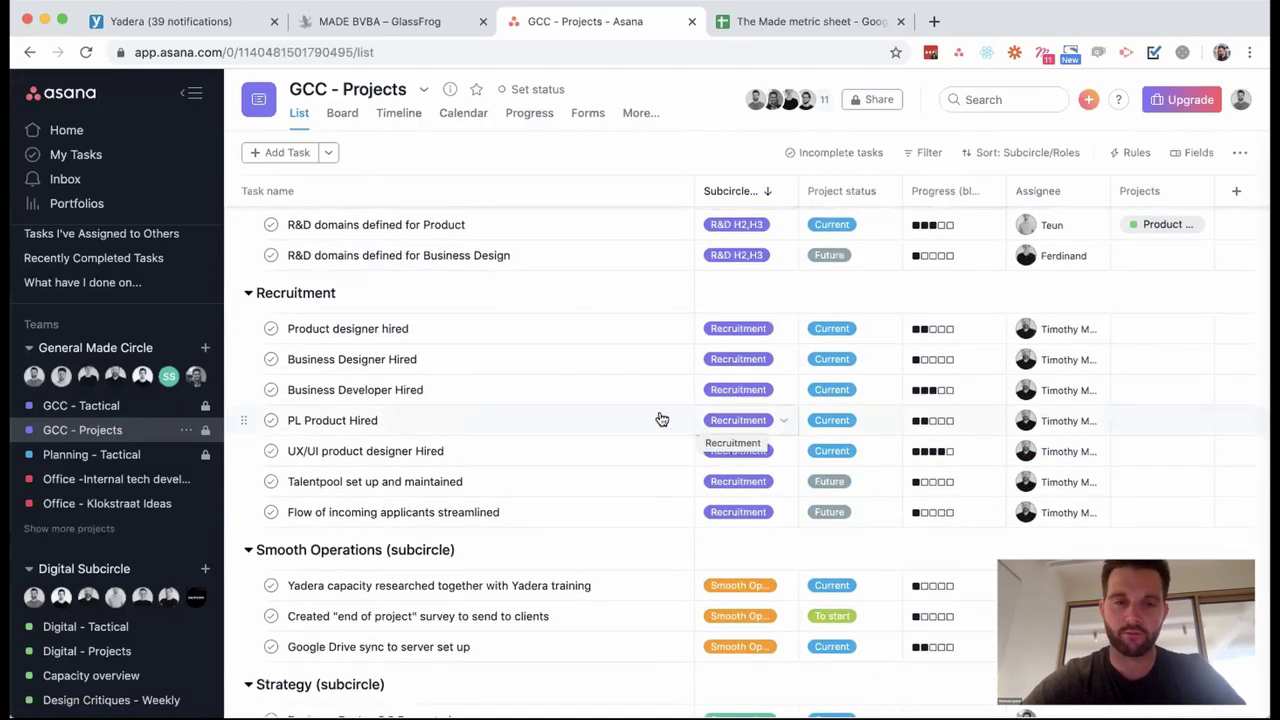
Open GCC - Tactical and go through its checklist down to the "GCC project overview list" item in the Projects section.
click(100, 408)
scroll(543, 497, down, 10)
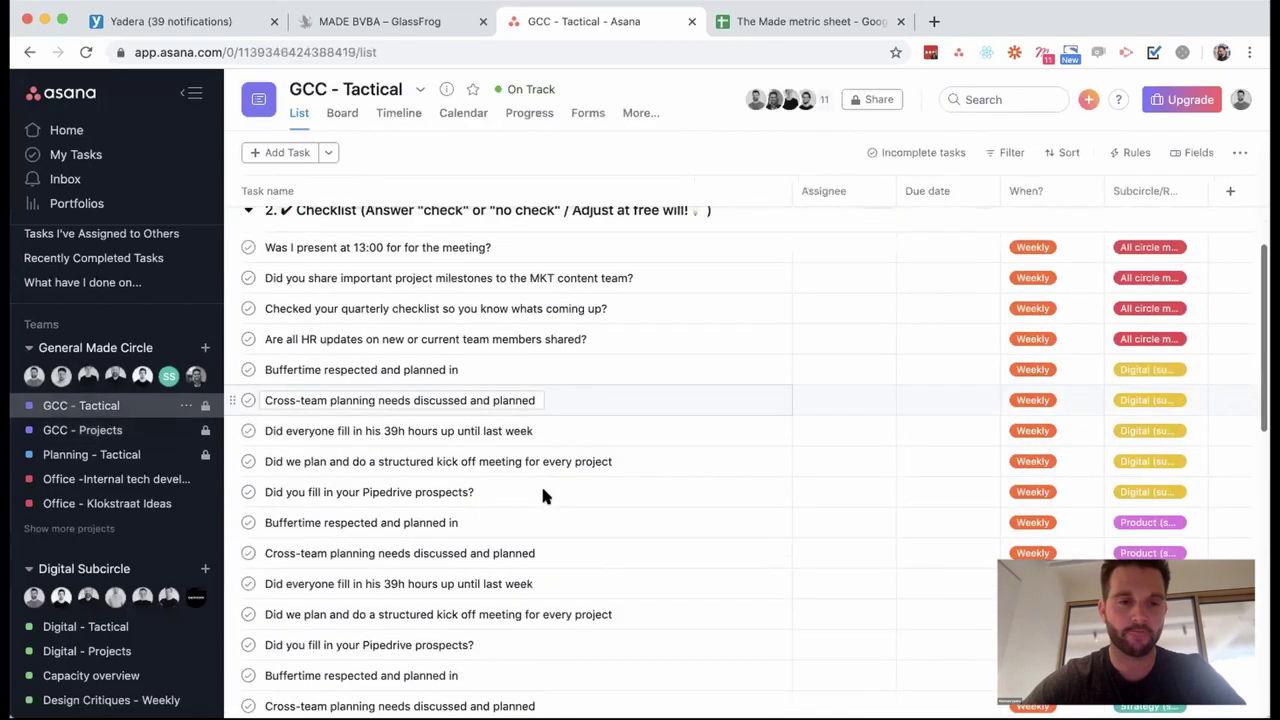
scroll(546, 497, down, 5)
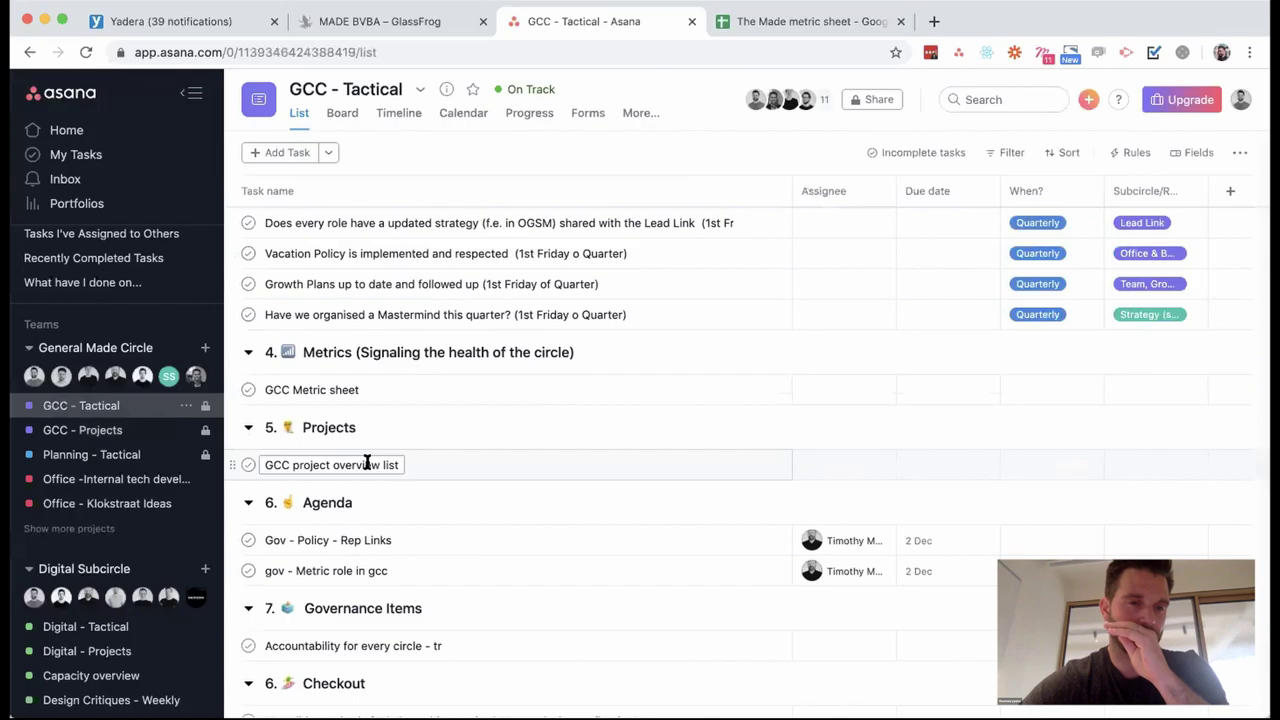
Return to GCC - Projects and examine the projects per role down to the R&D H2,H3 and Recruitment groups.
click(140, 430)
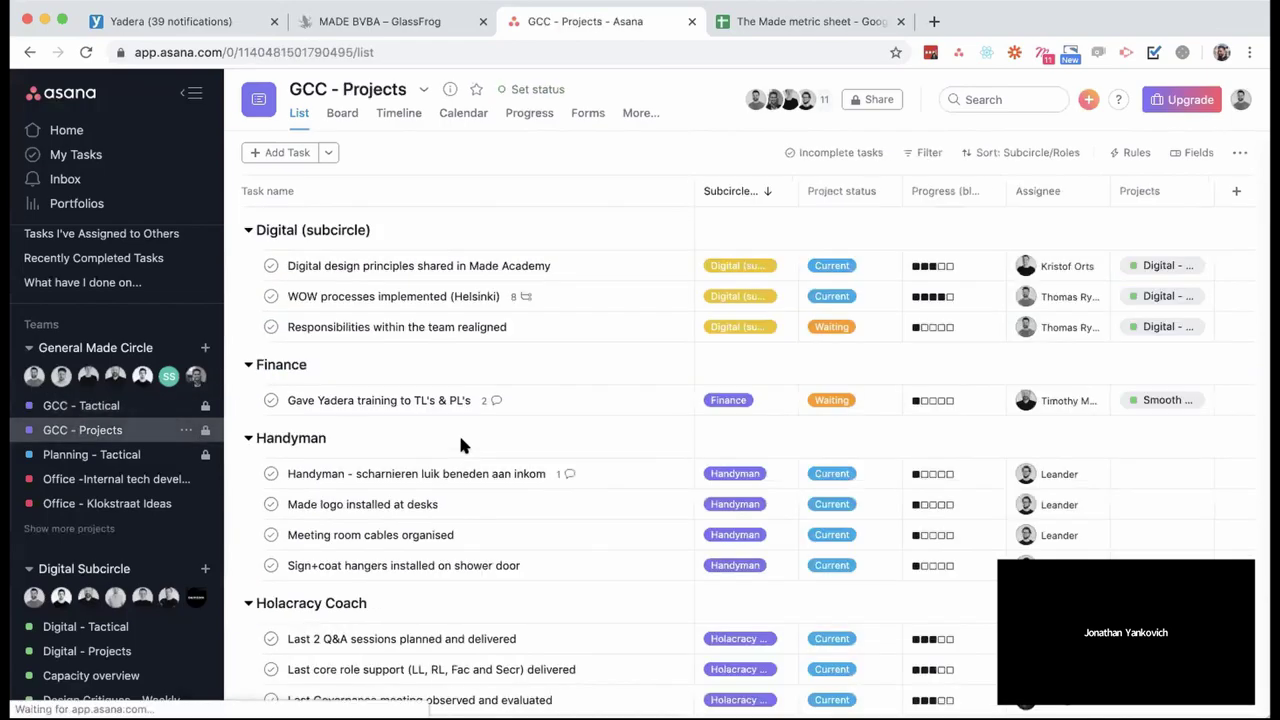
scroll(680, 447, down, 9)
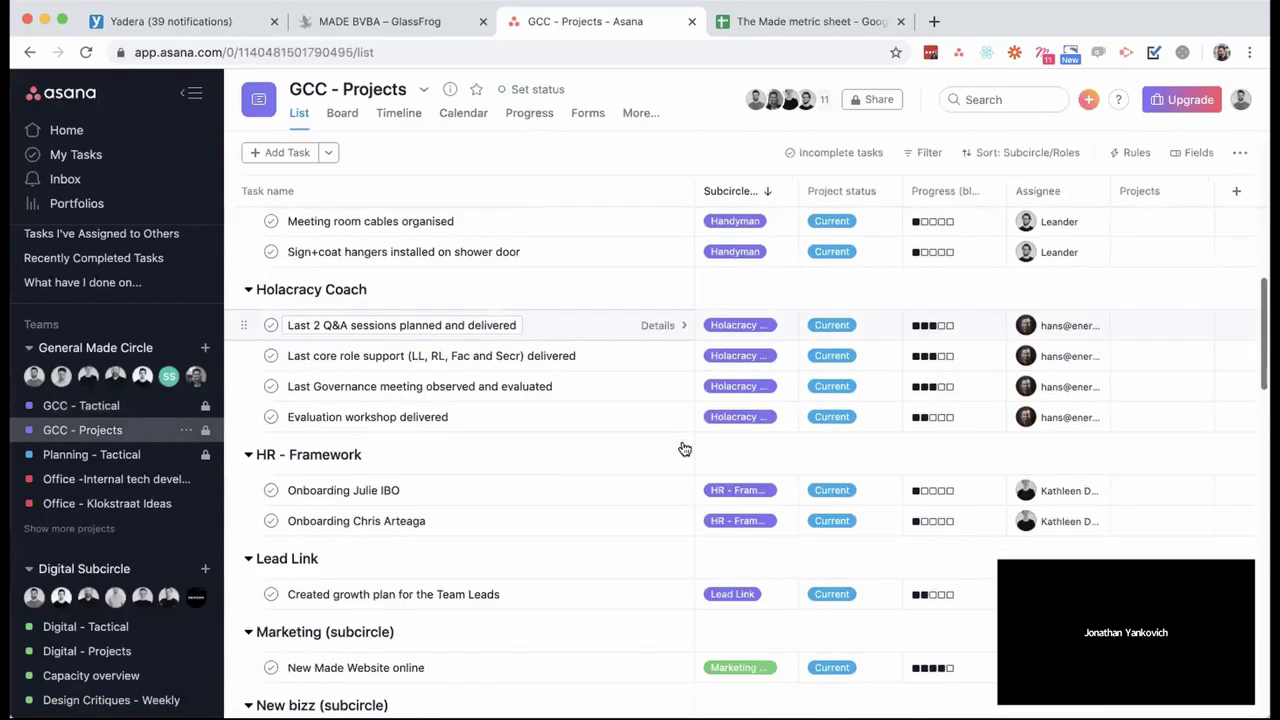
scroll(680, 447, down, 5)
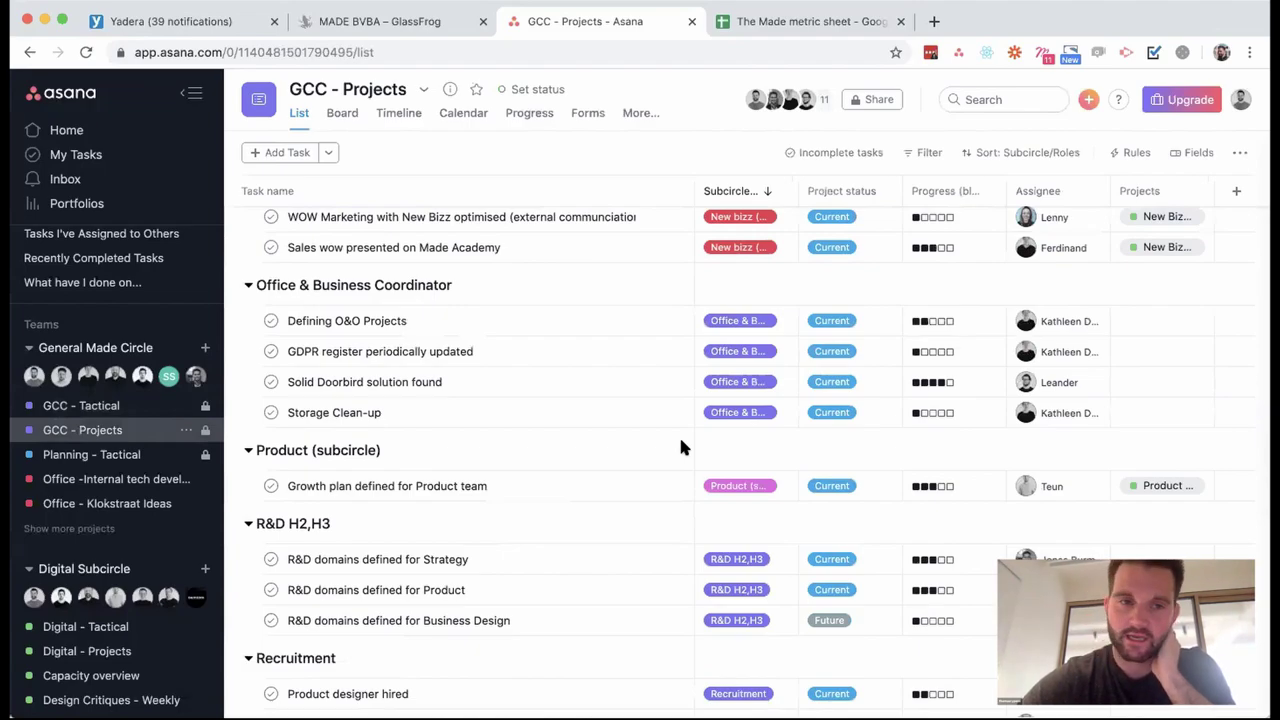
Filter the GCC - Projects list to show all completed tasks and browse the finished projects per role.
scroll(658, 465, up, 13)
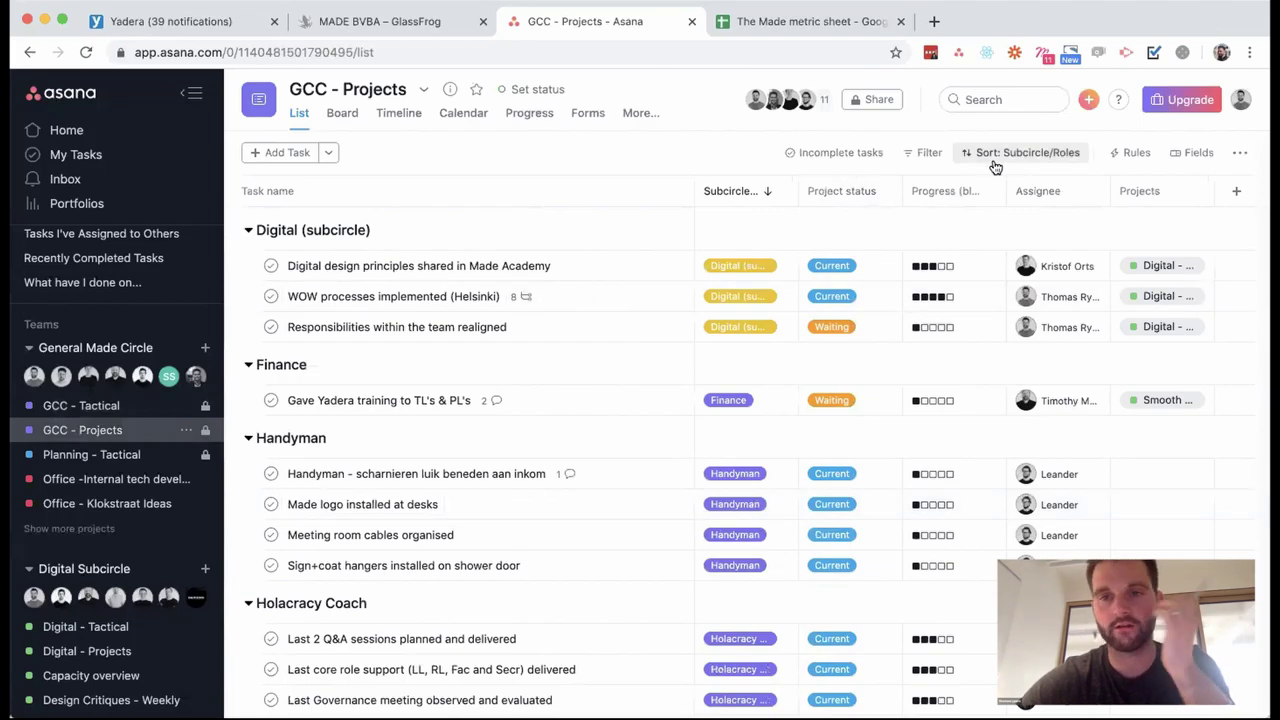
click(838, 152)
mouse_move(834, 210)
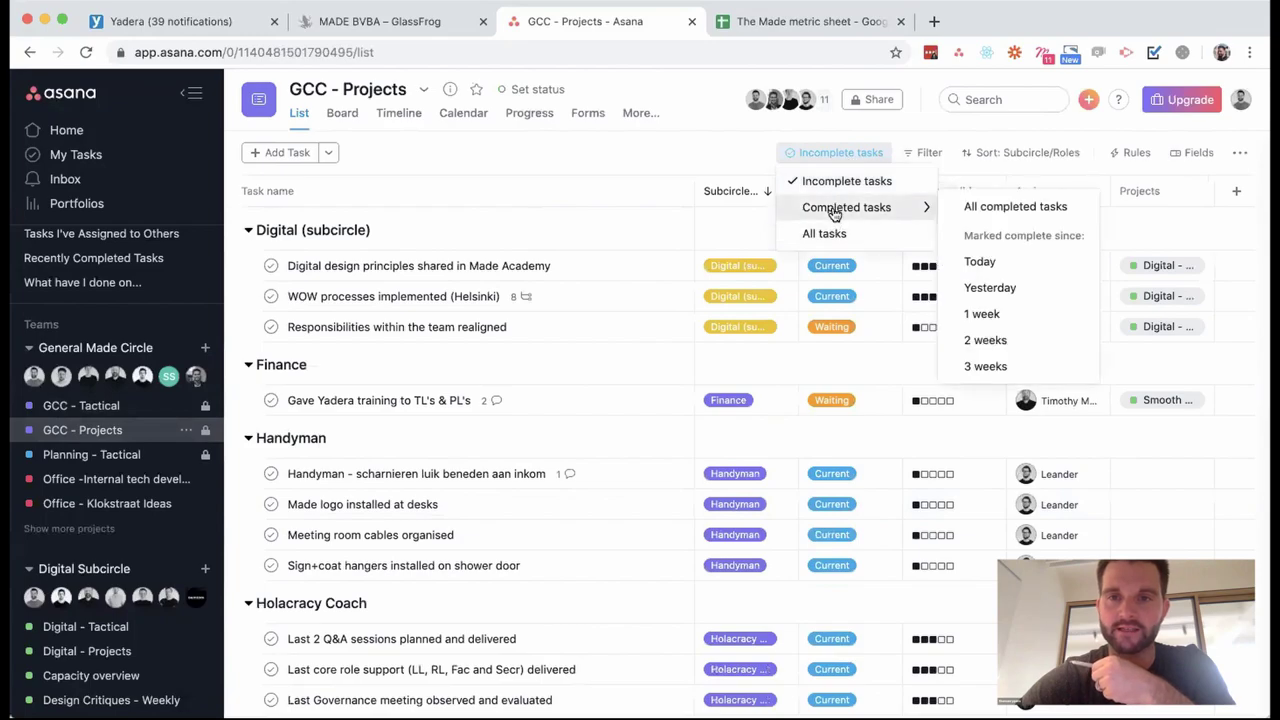
click(1039, 210)
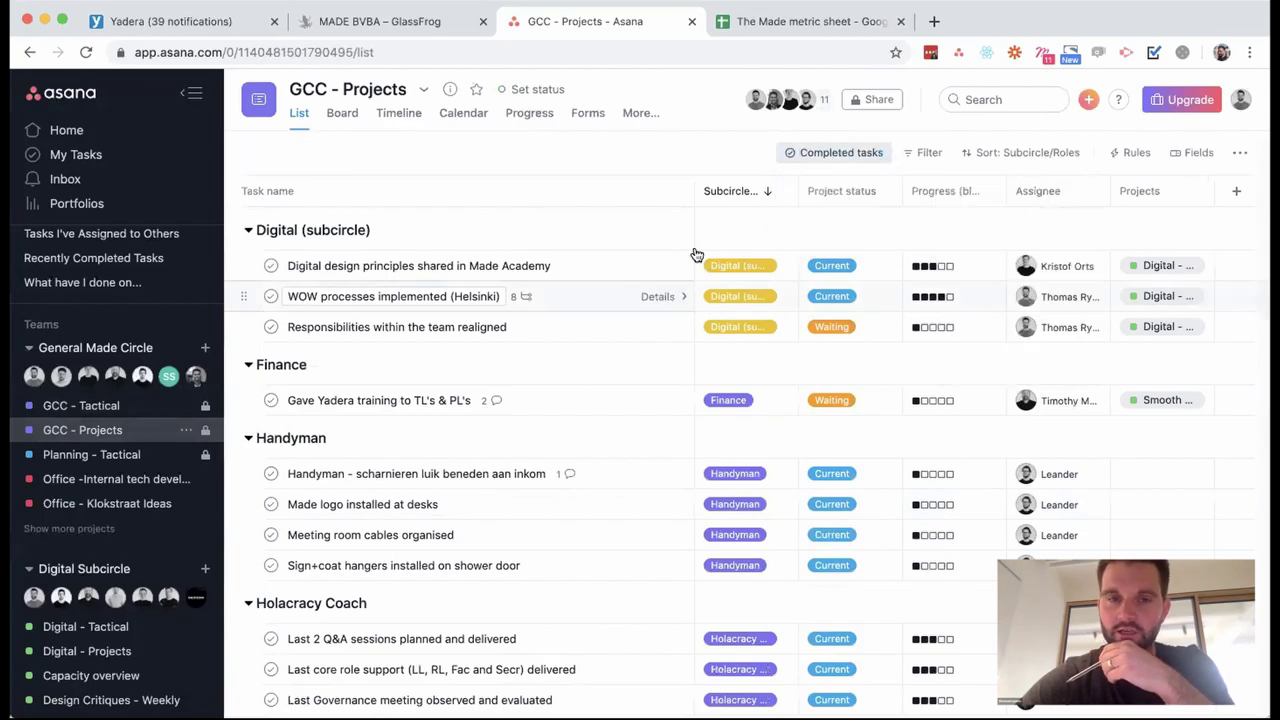
scroll(497, 272, down, 10)
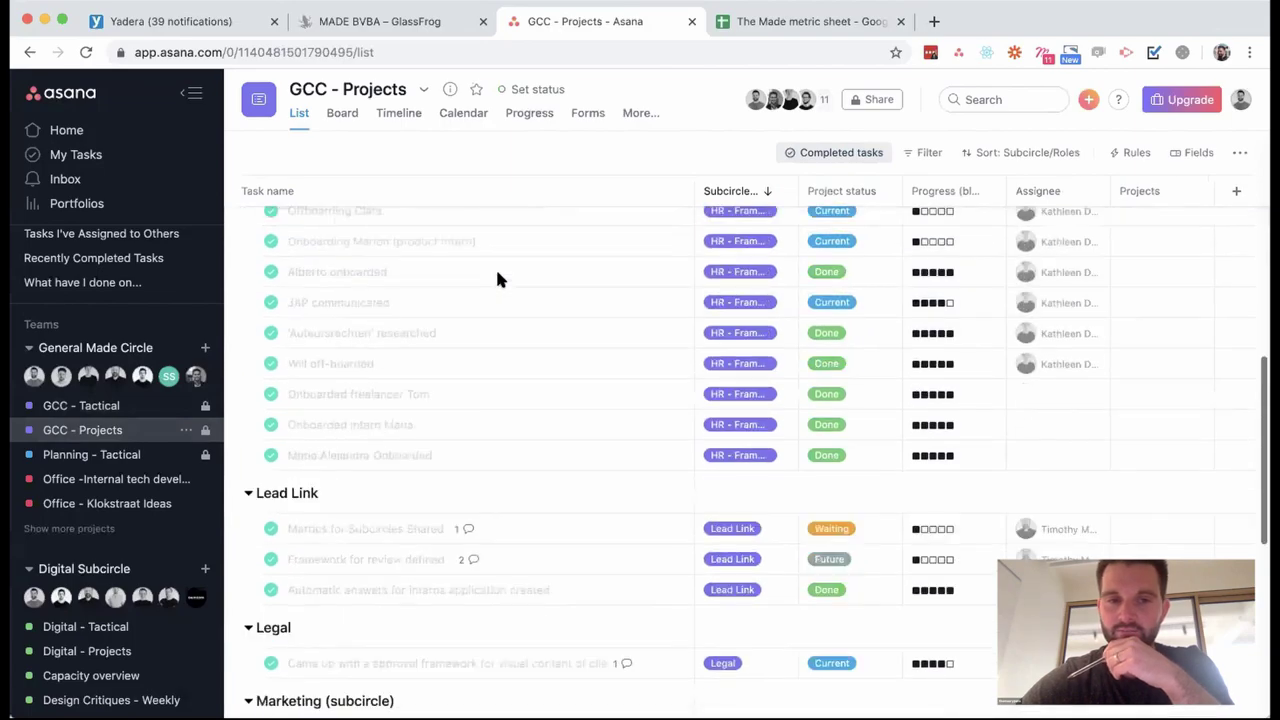
Show all tasks in GCC - Projects and browse the open and finished projects per role, from Digital down to New bizz.
click(833, 152)
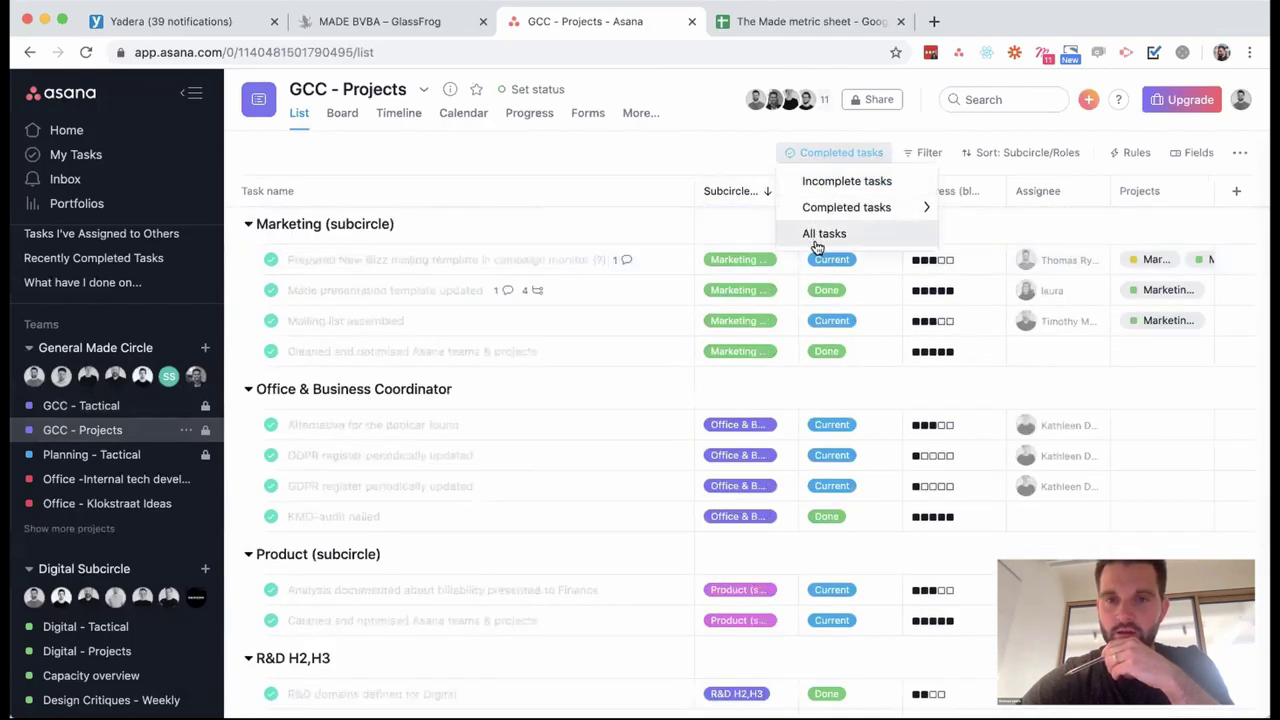
click(822, 232)
scroll(553, 287, down, 10)
scroll(553, 287, up, 15)
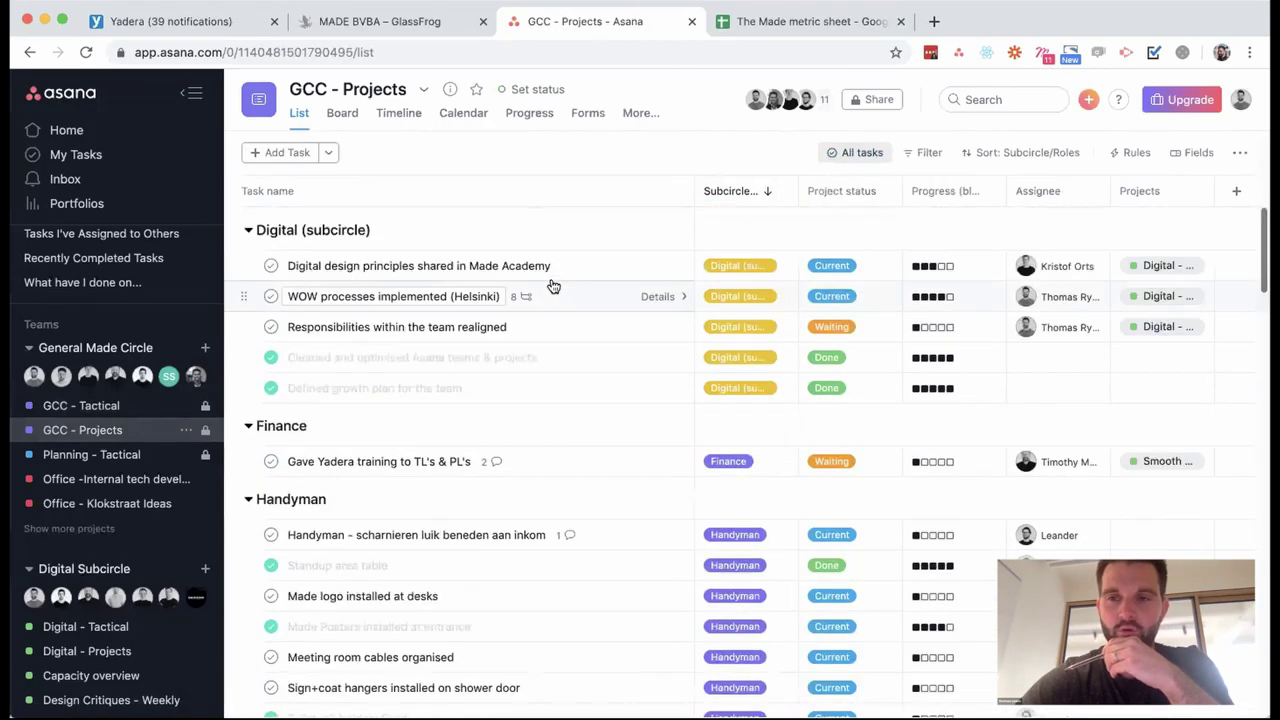
scroll(357, 406, down, 3)
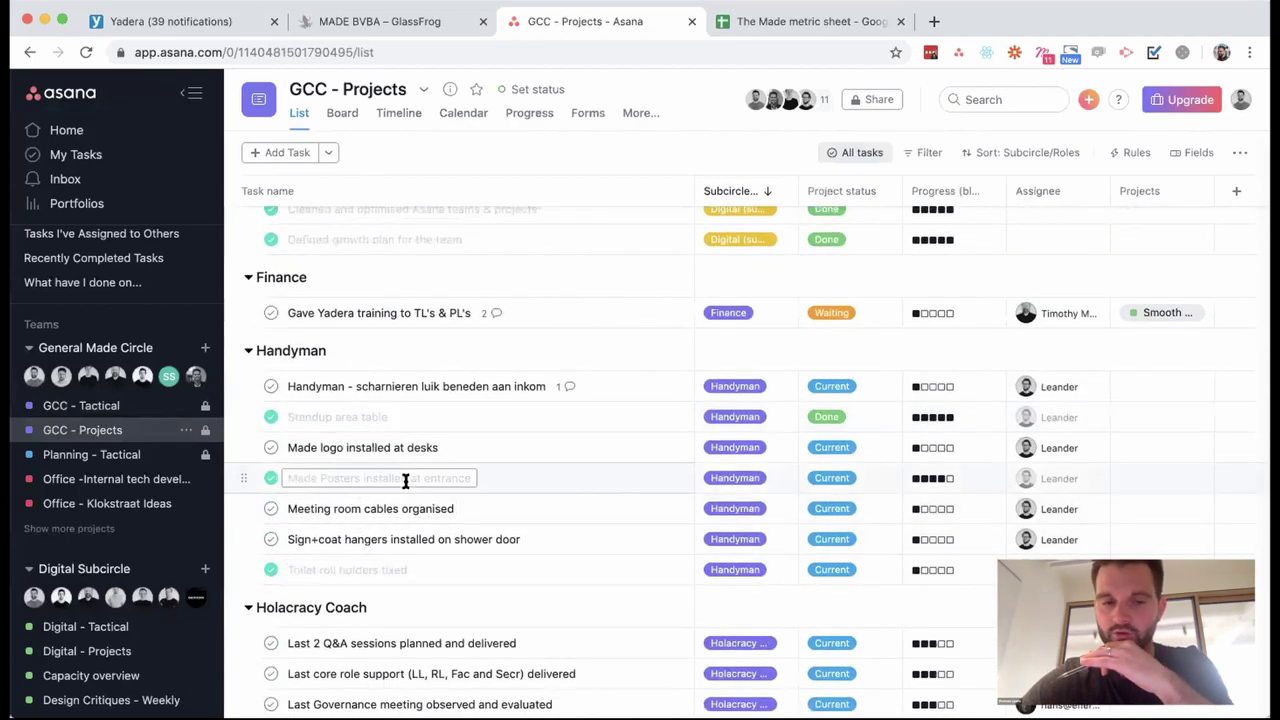
scroll(404, 480, down, 10)
scroll(404, 480, down, 7)
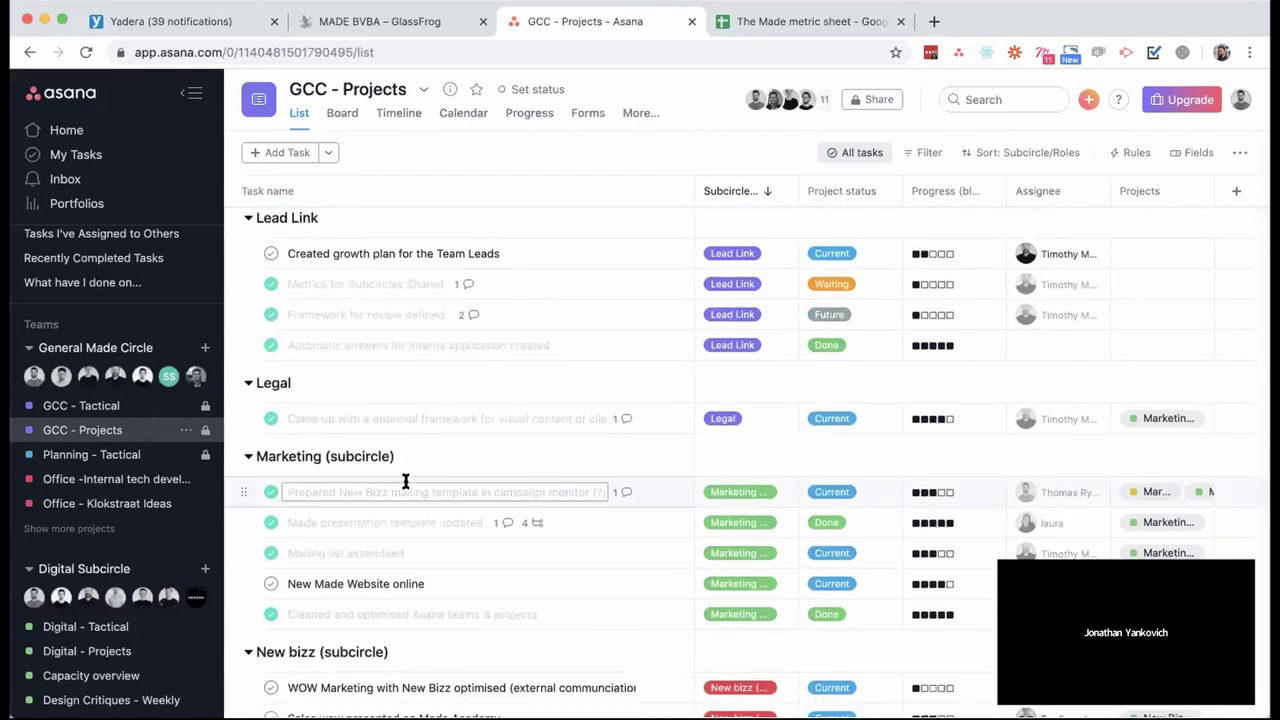
scroll(405, 482, up, 15)
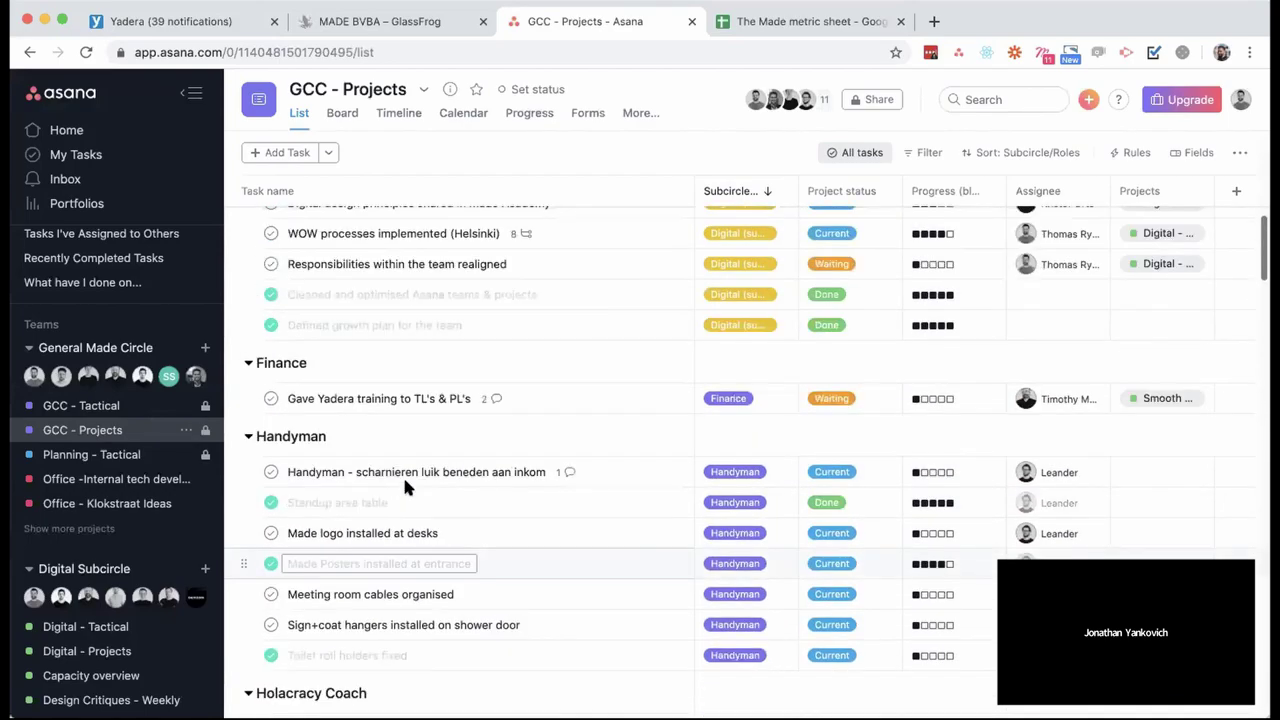
scroll(405, 482, up, 2)
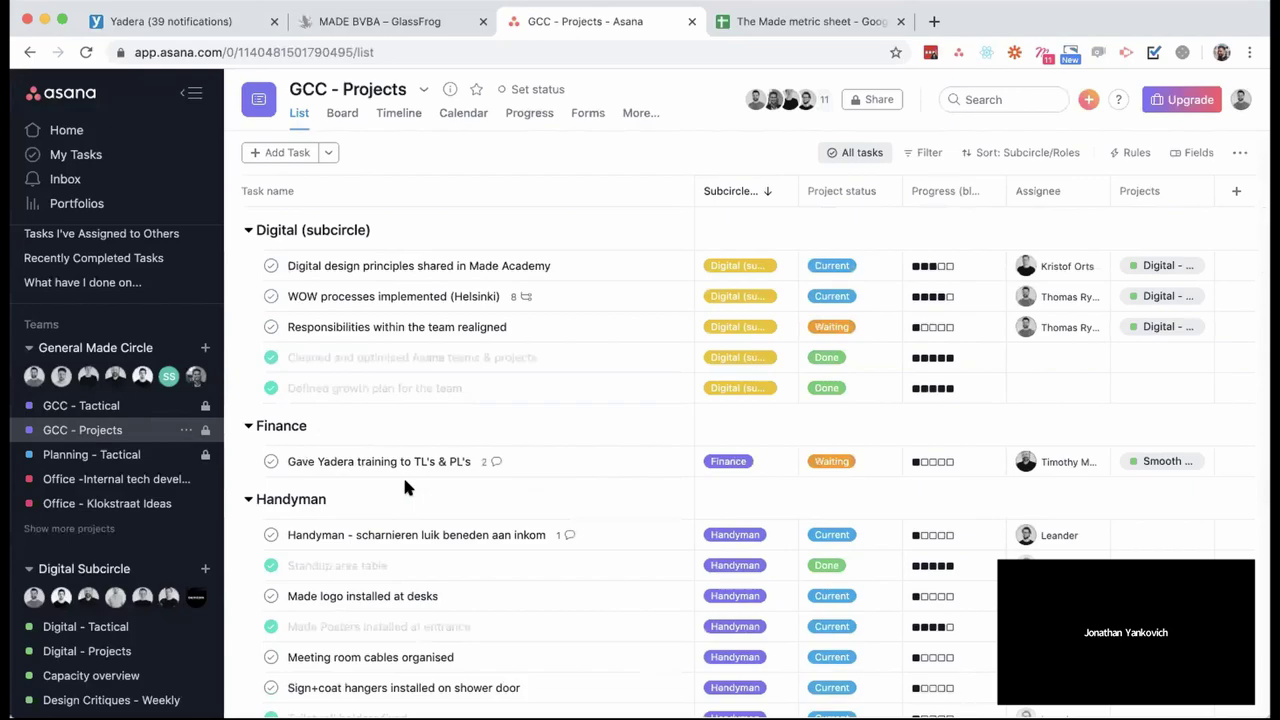
Limit the GCC - Projects list to incomplete tasks.
click(848, 152)
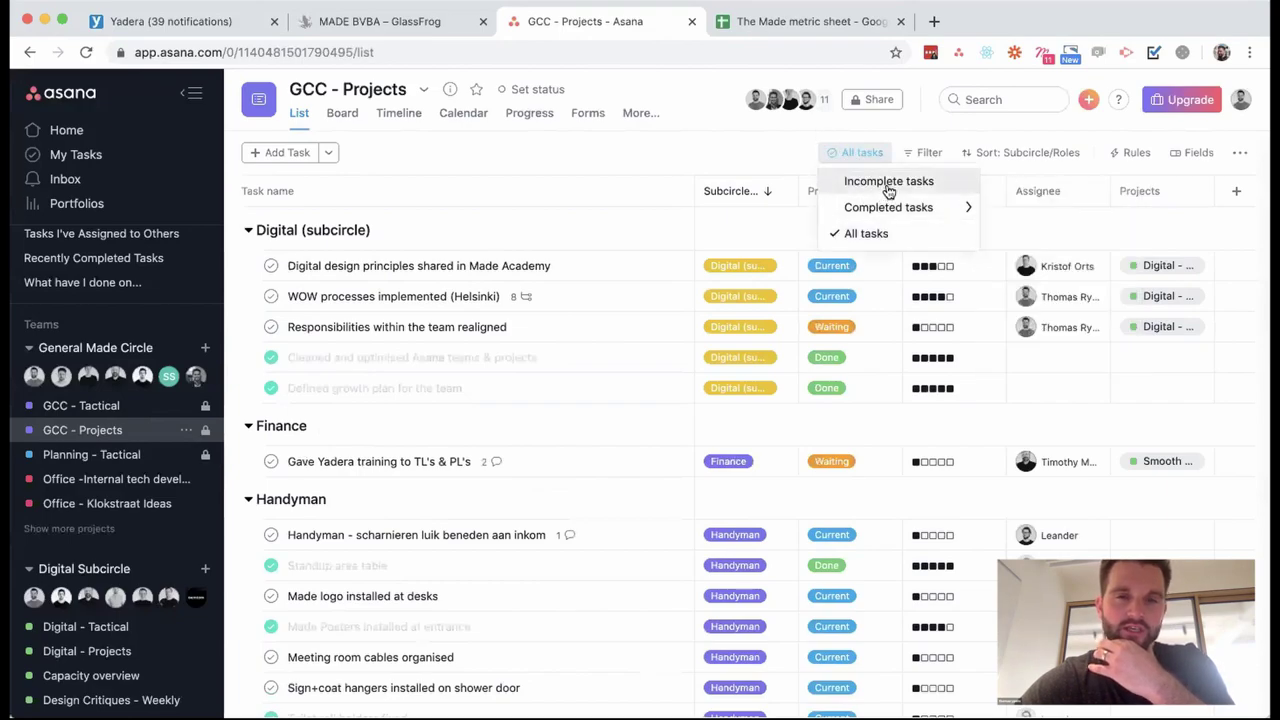
click(889, 183)
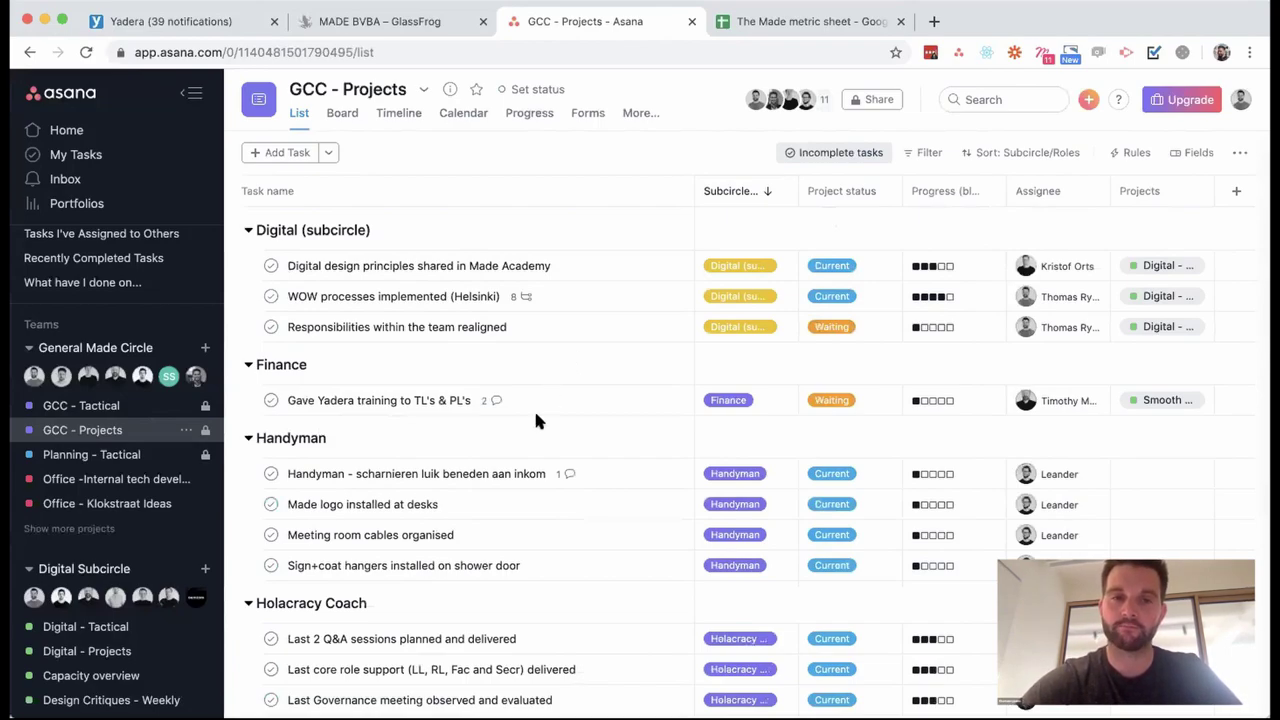
Open GCC - Tactical and add a new task below "gov - Metric role in gcc" in the Agenda section.
click(80, 405)
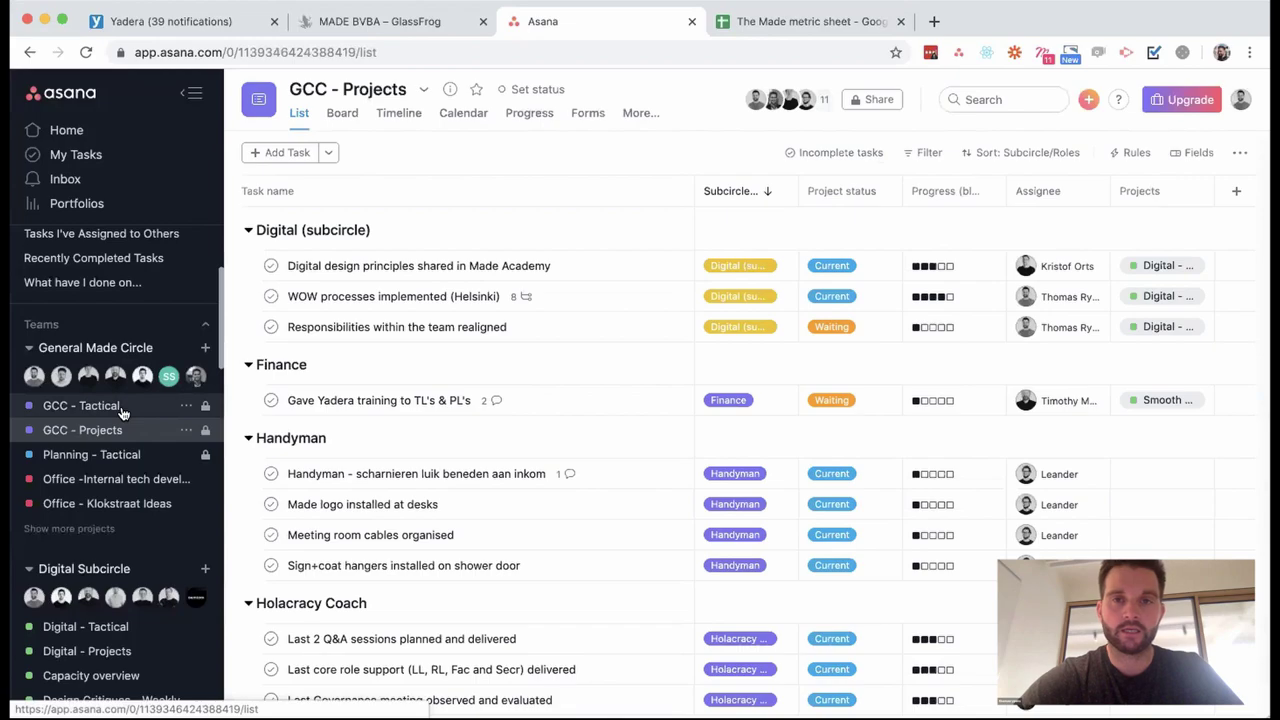
scroll(537, 392, down, 5)
scroll(537, 392, down, 10)
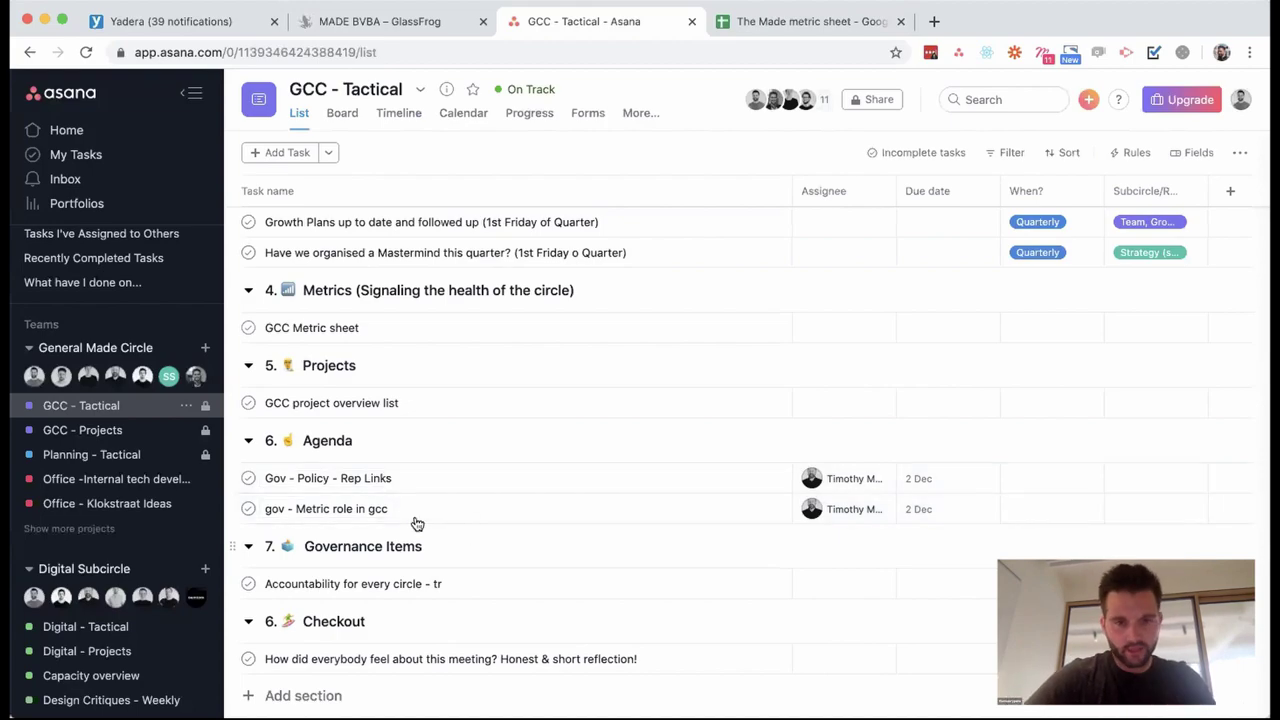
click(388, 509)
key(Return)
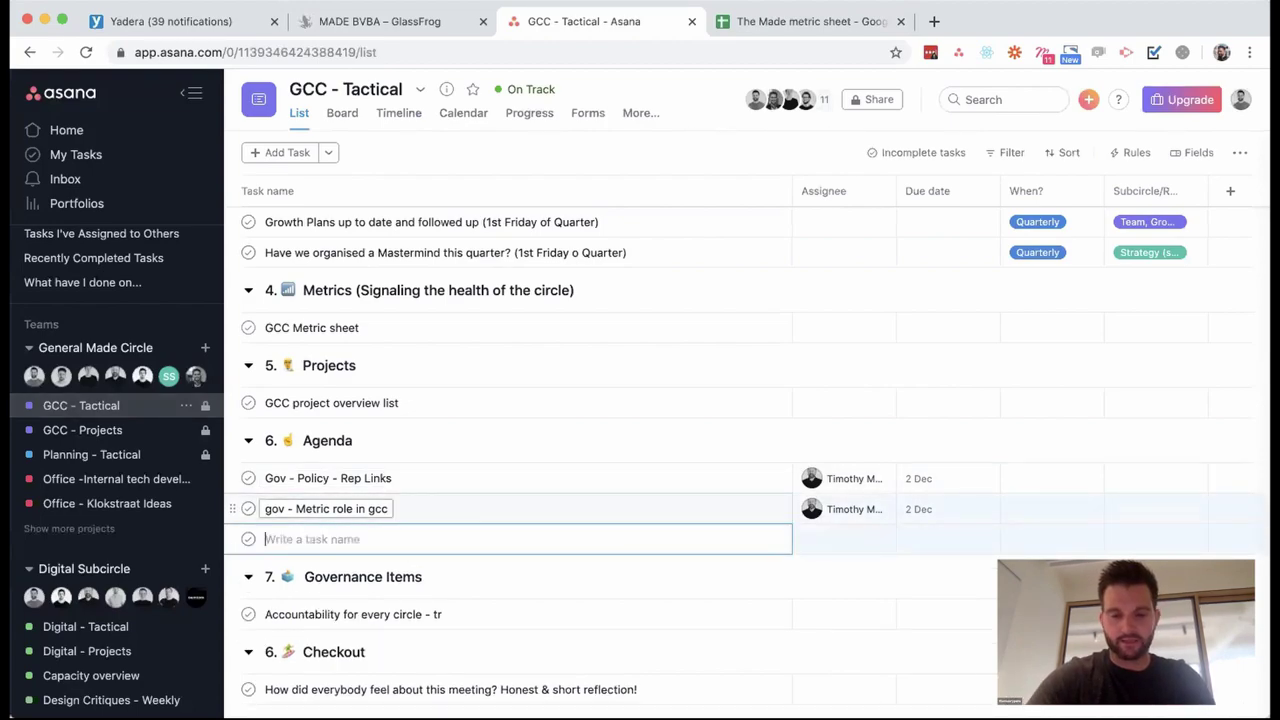
Name the new agenda task "We need more views on the metrics" and clear that name again.
text(We need  more c)
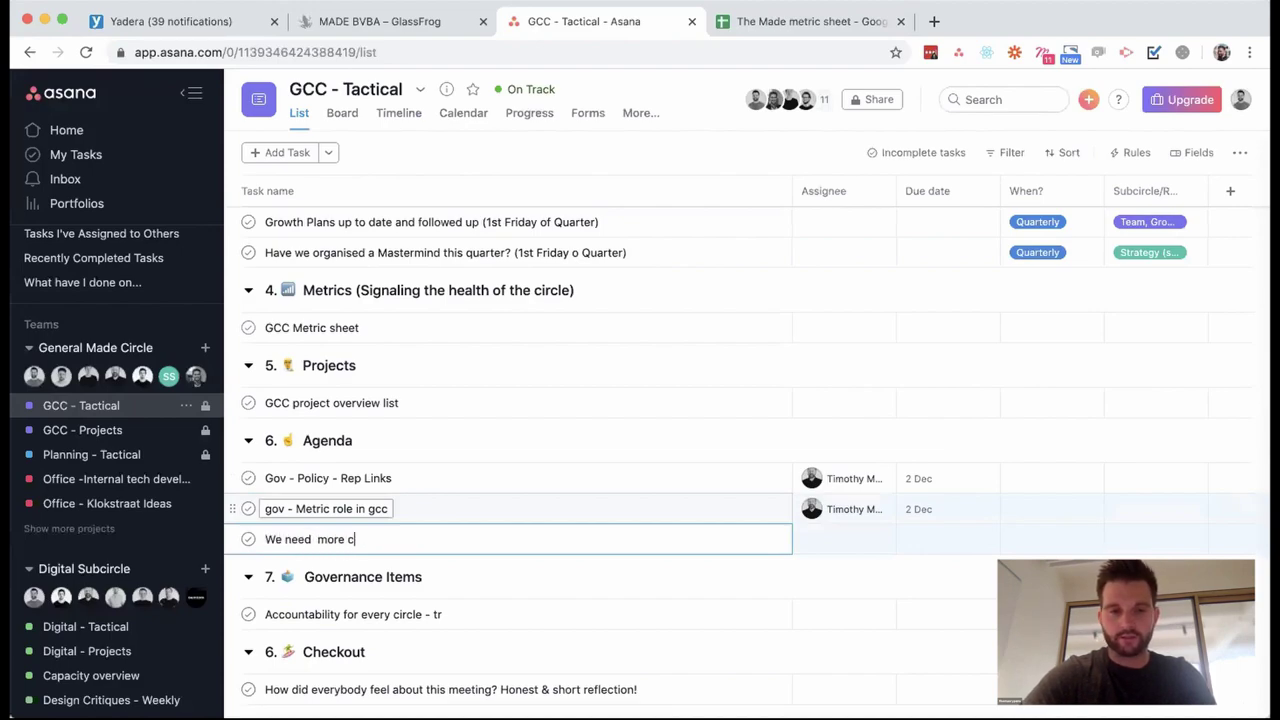
key(BackSpace)
text(views on the metrics)
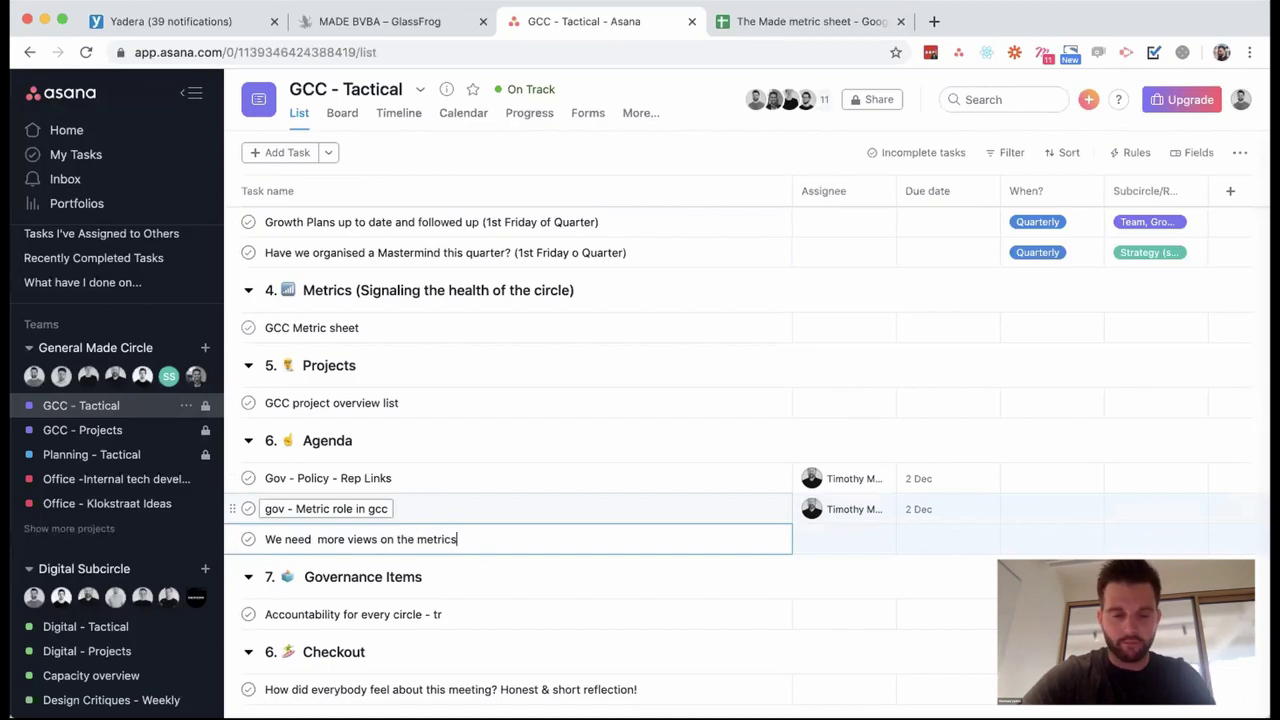
triple_click(440, 539)
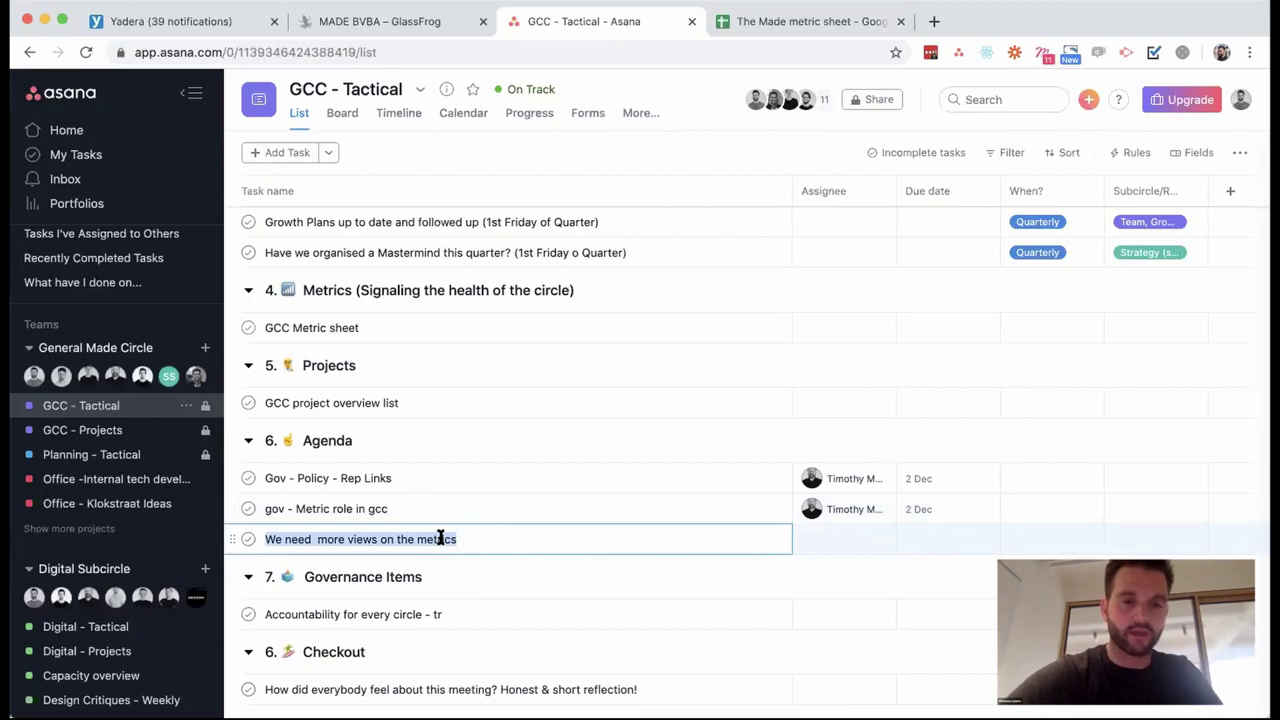
key(BackSpace)
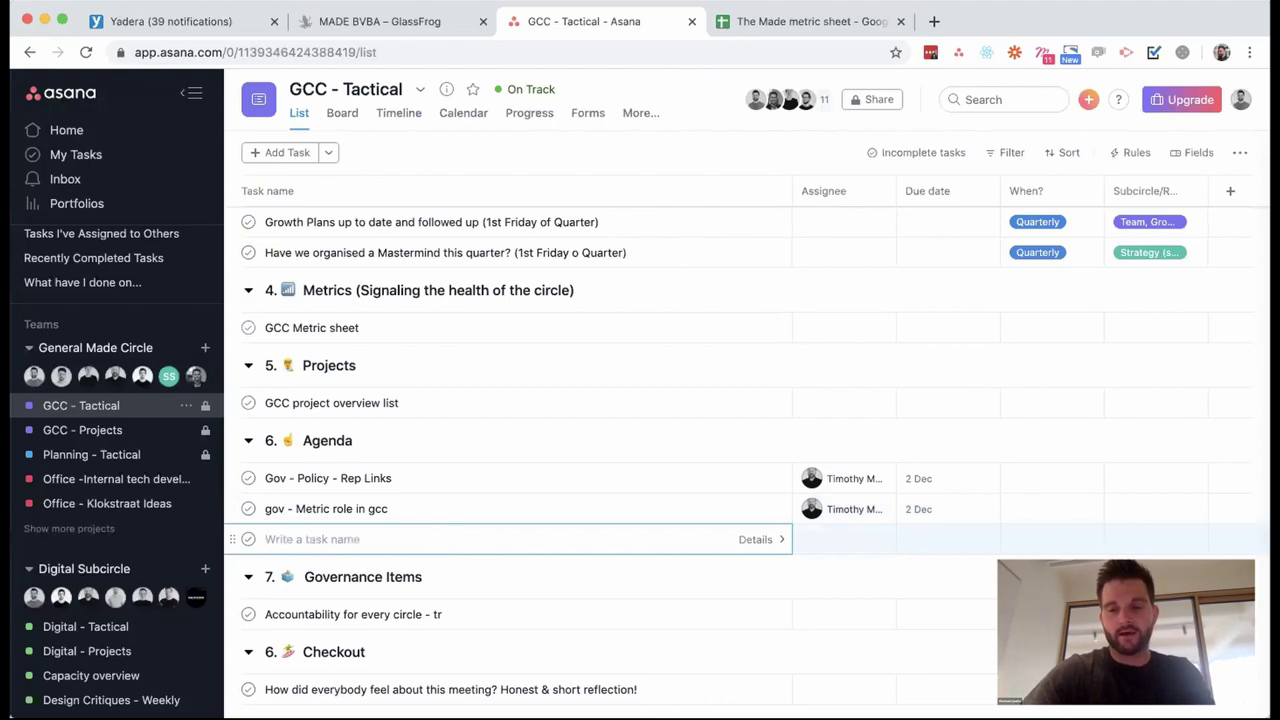
Name the new agenda task "Created and implemented better metrics" and assign it to the responsible team member.
text(Created an)
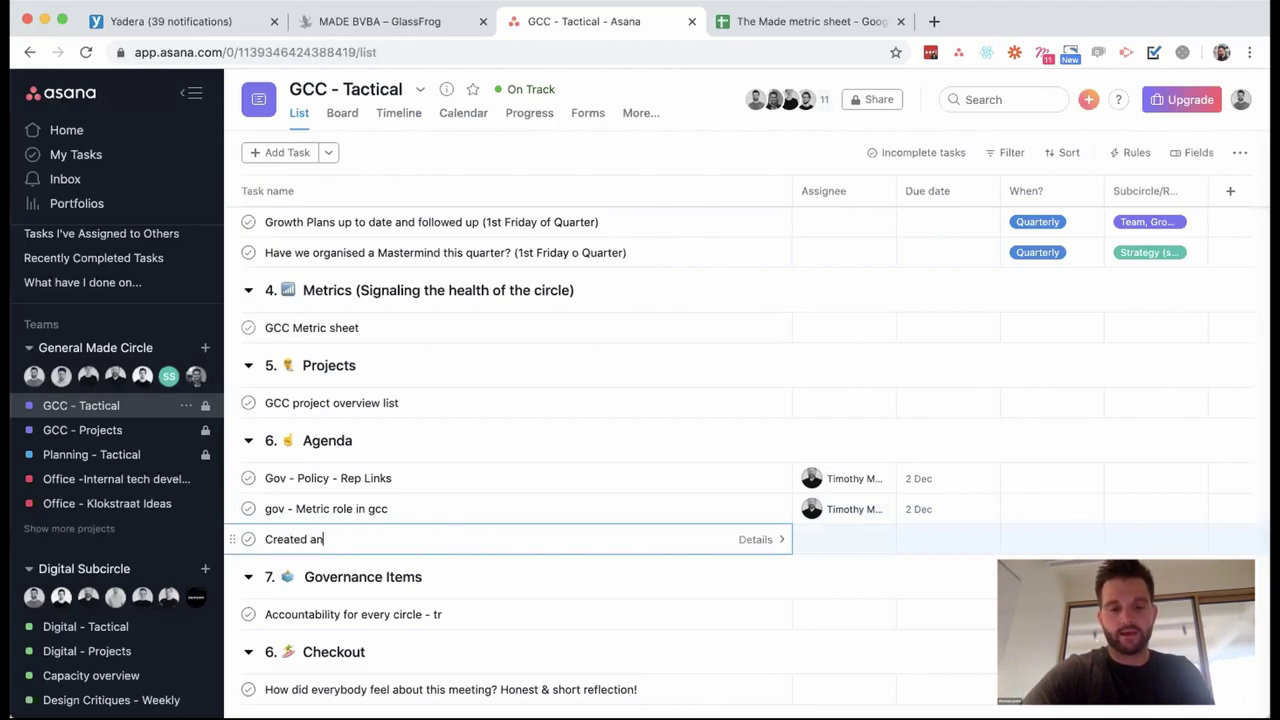
text(d impleme)
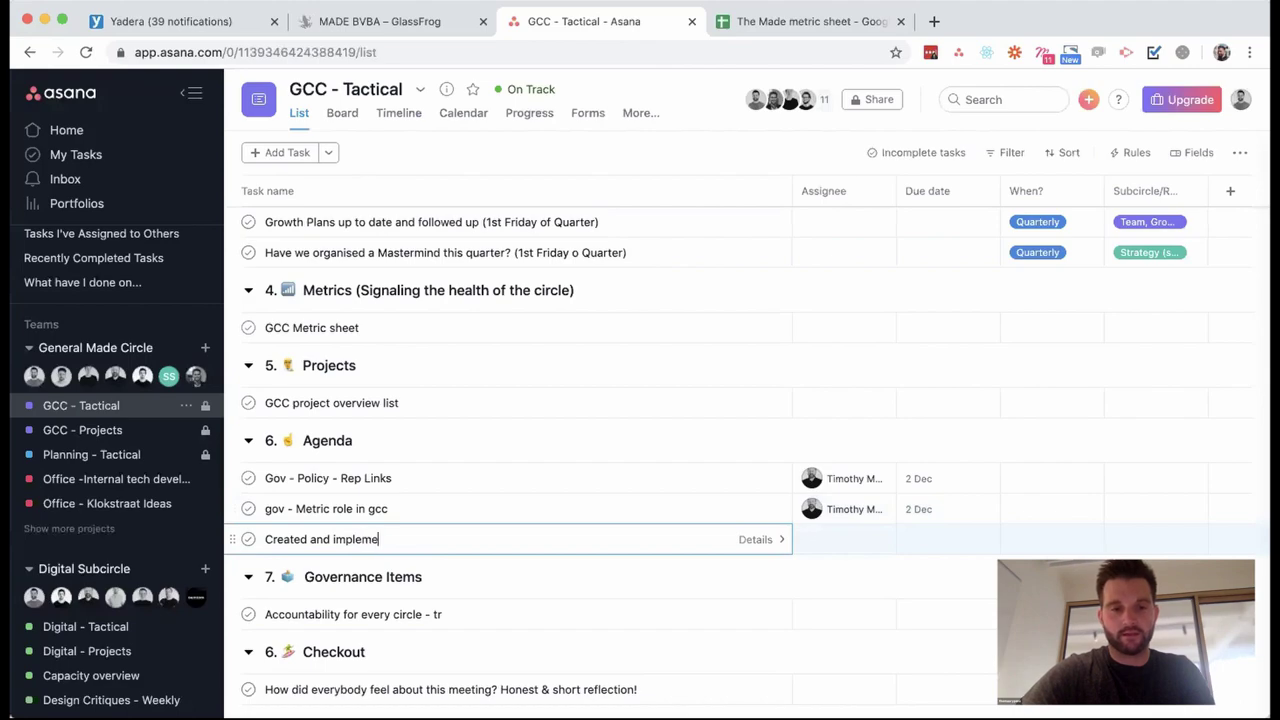
text(nted better metrics)
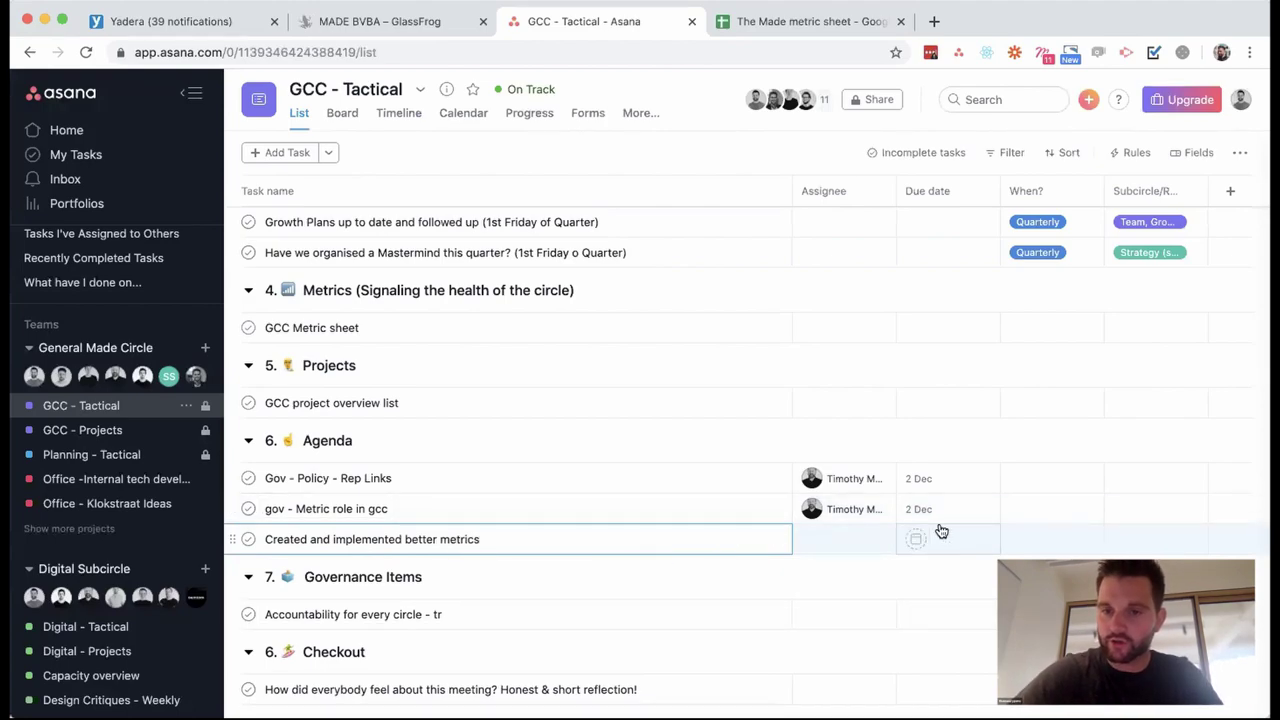
click(830, 540)
text(thom)
key(Return)
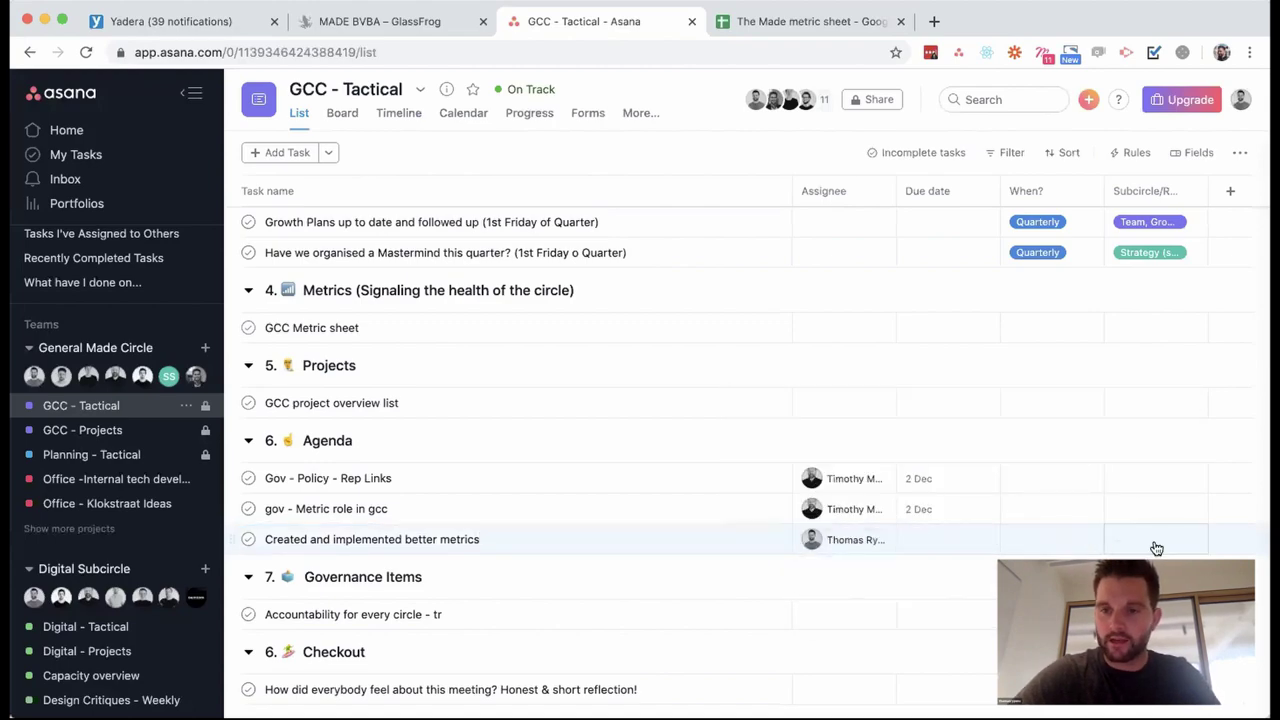
Open the details of "Created and implemented better metrics" and add the task to the Smooth Operations - Projects project as well.
click(634, 537)
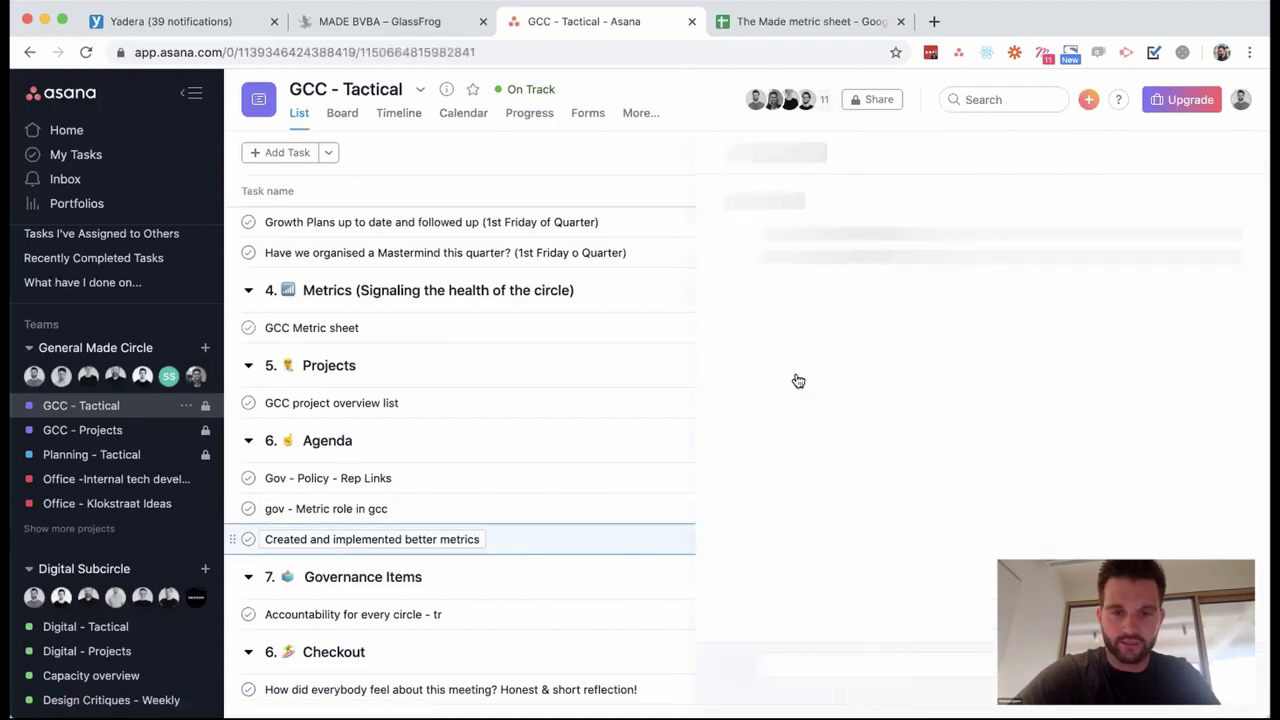
scroll(864, 315, down, 2)
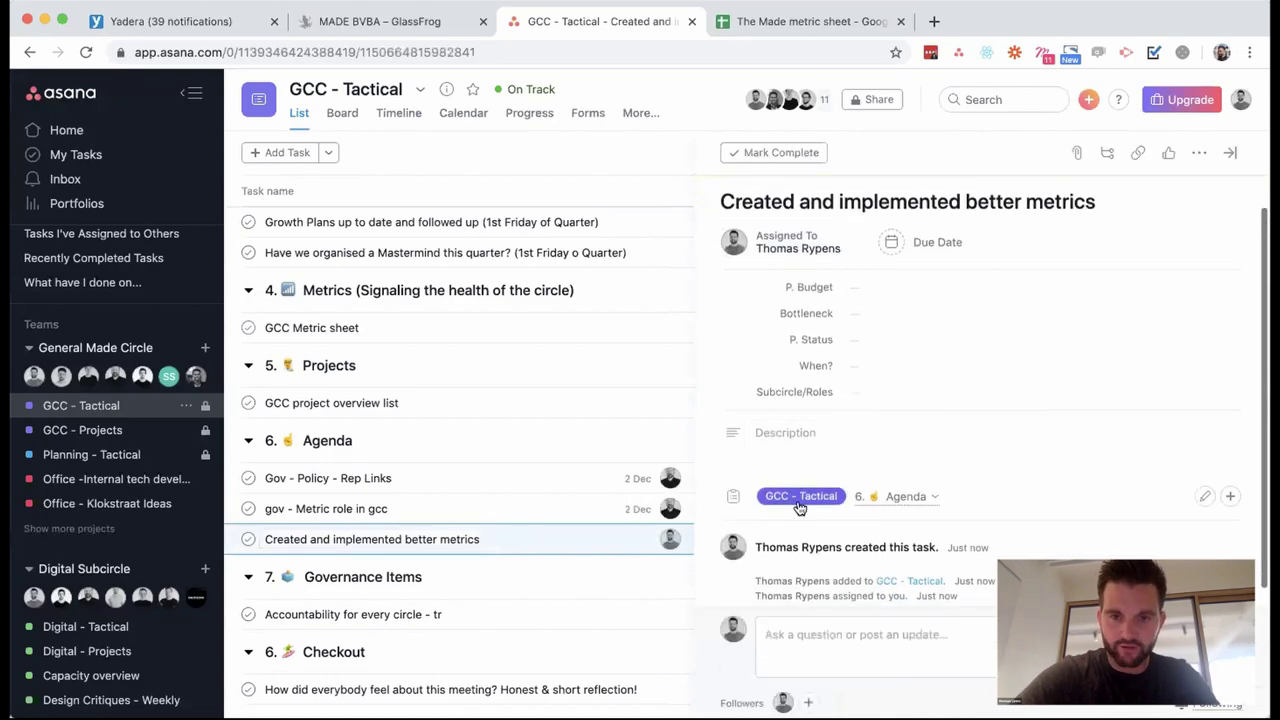
click(1231, 498)
text(smooth)
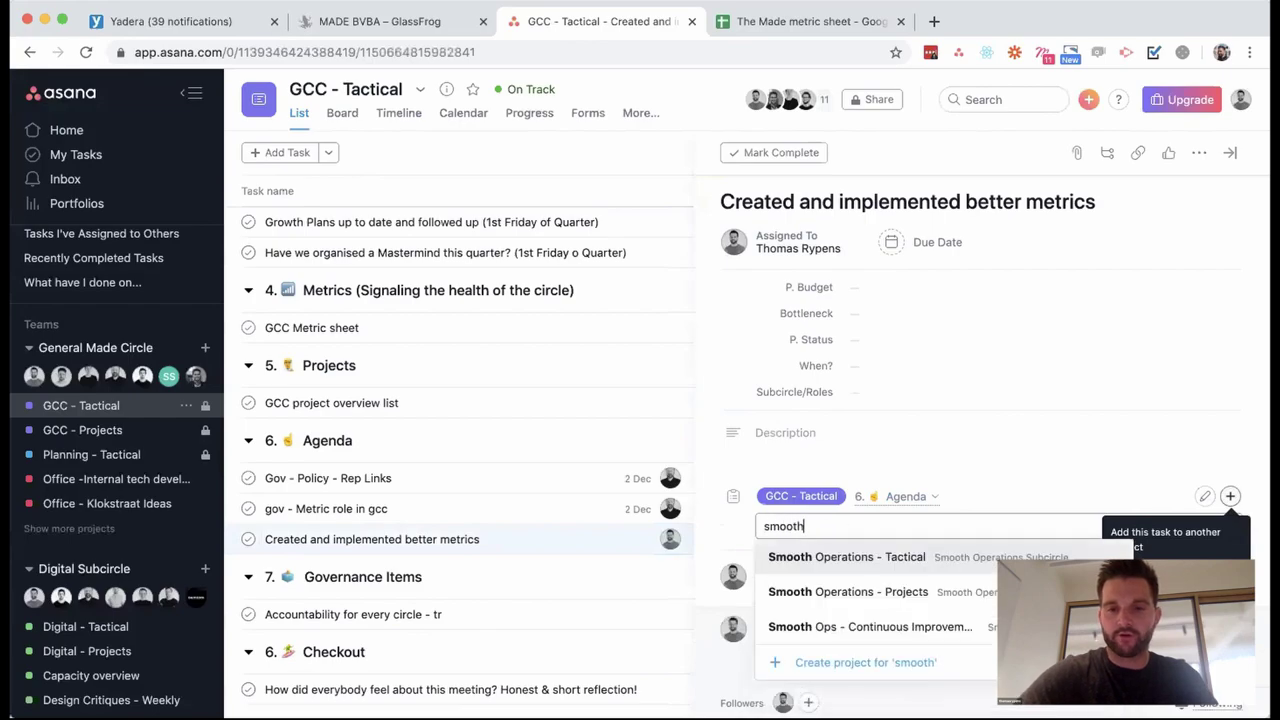
click(886, 592)
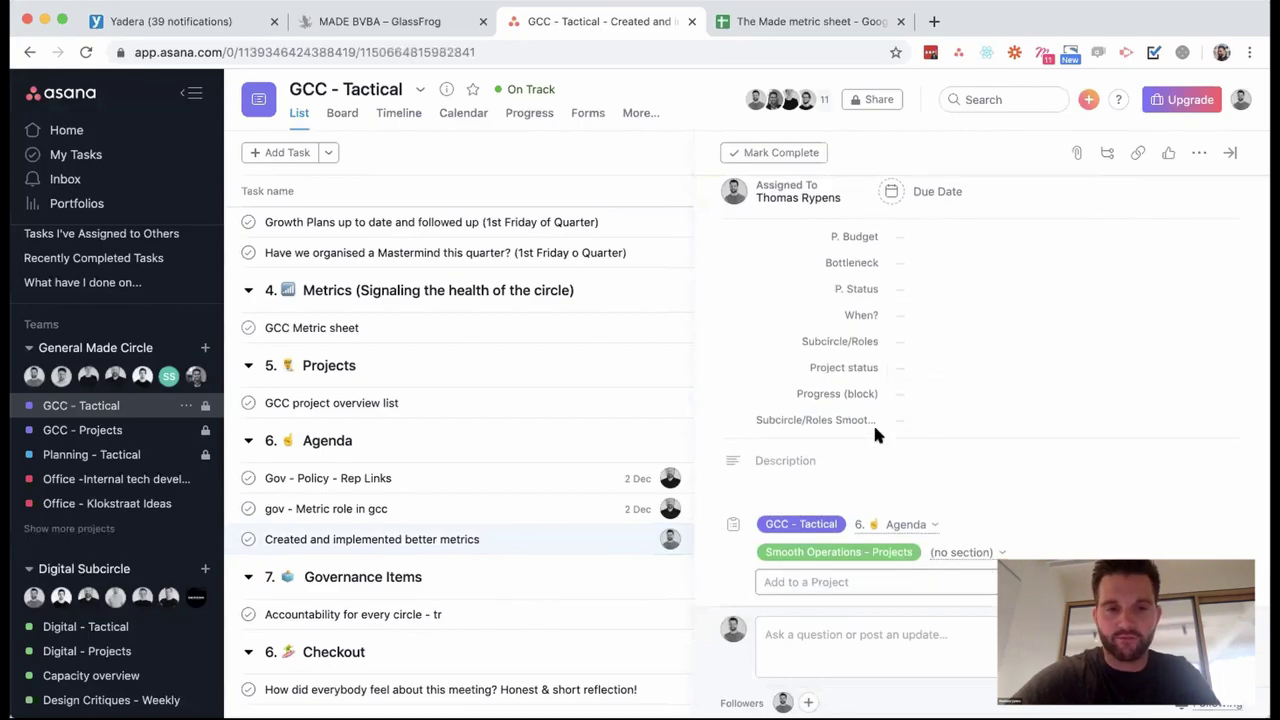
Set the task's Smooth Operations Subcircle/Roles field to Process & Project management.
scroll(958, 429, down, 1)
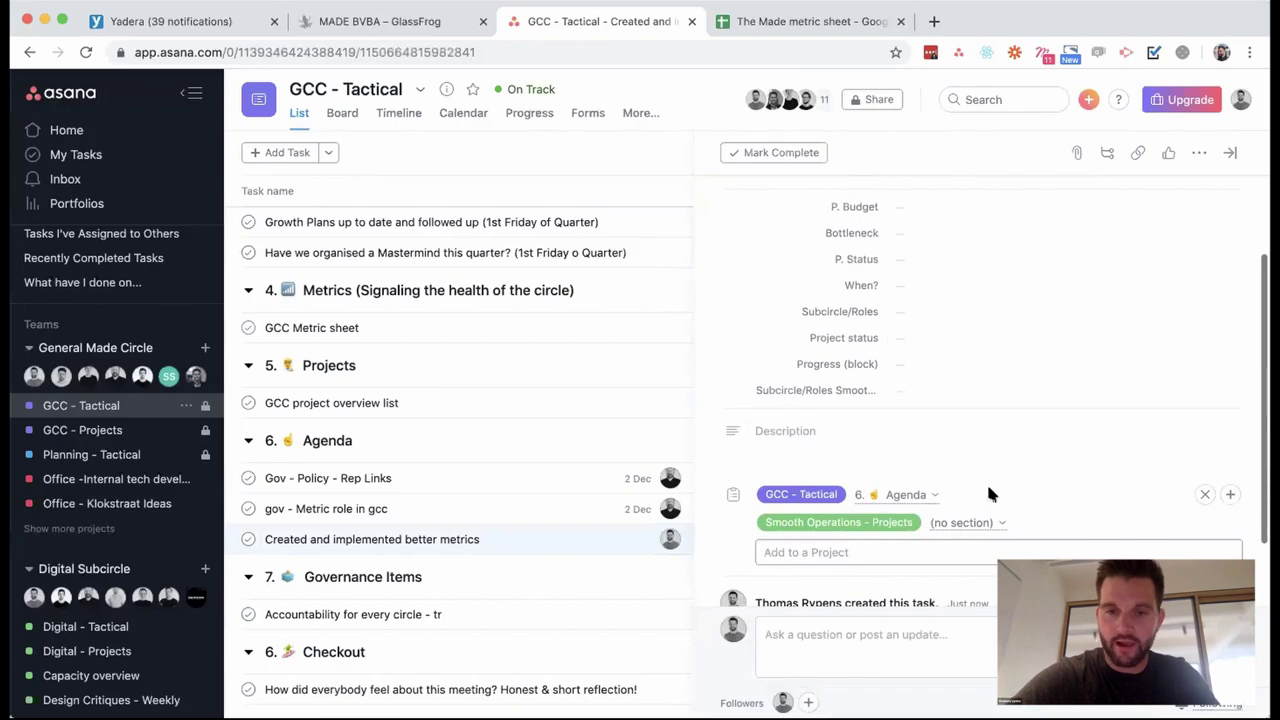
scroll(960, 440, up, 1)
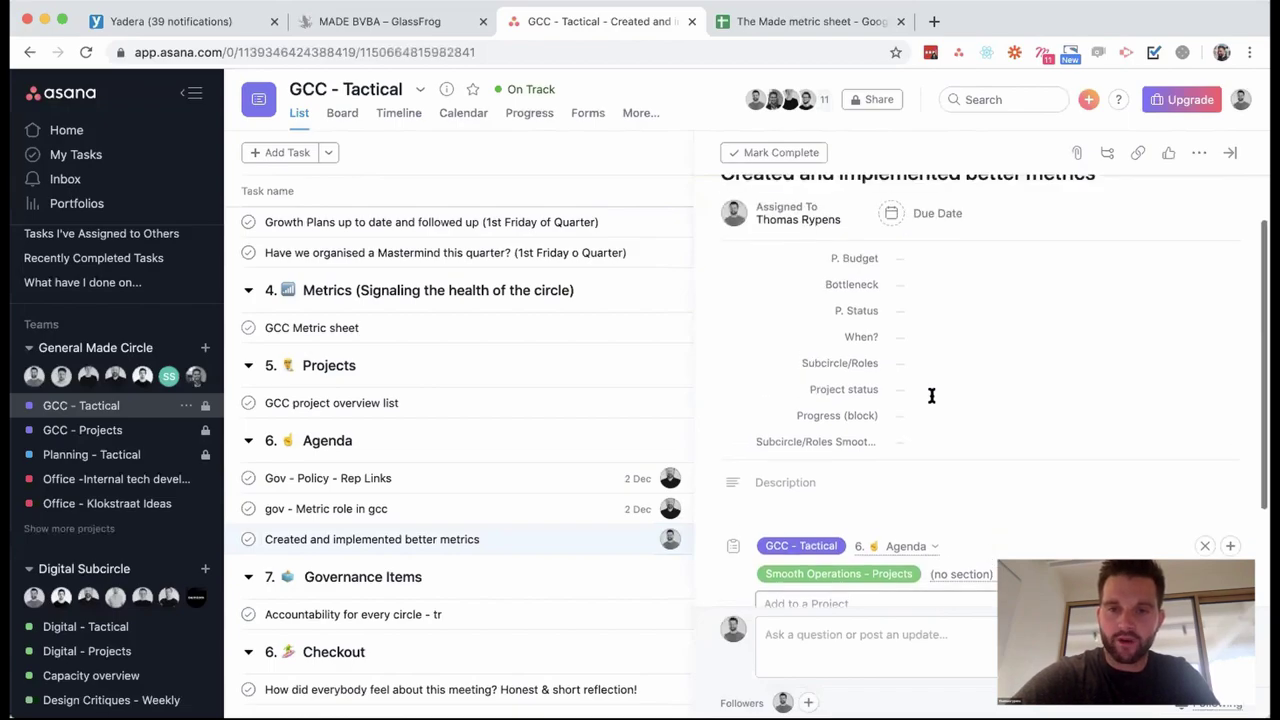
click(905, 448)
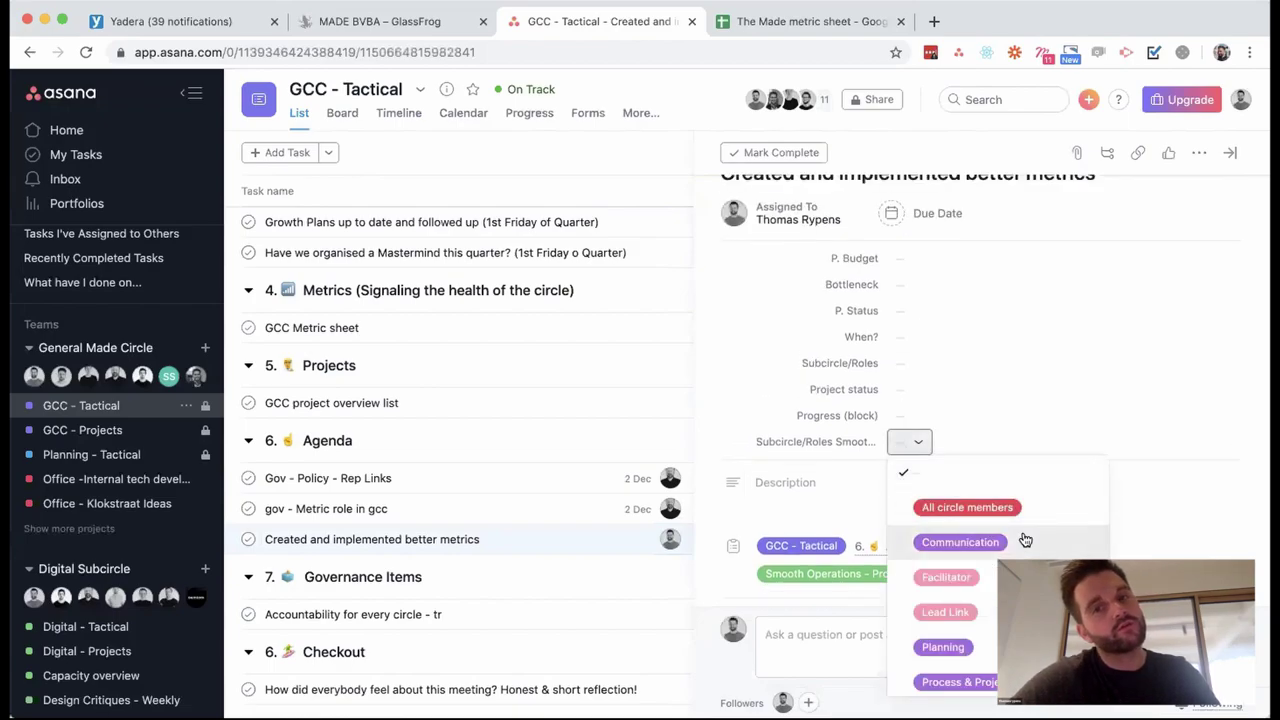
scroll(1025, 540, down, 1)
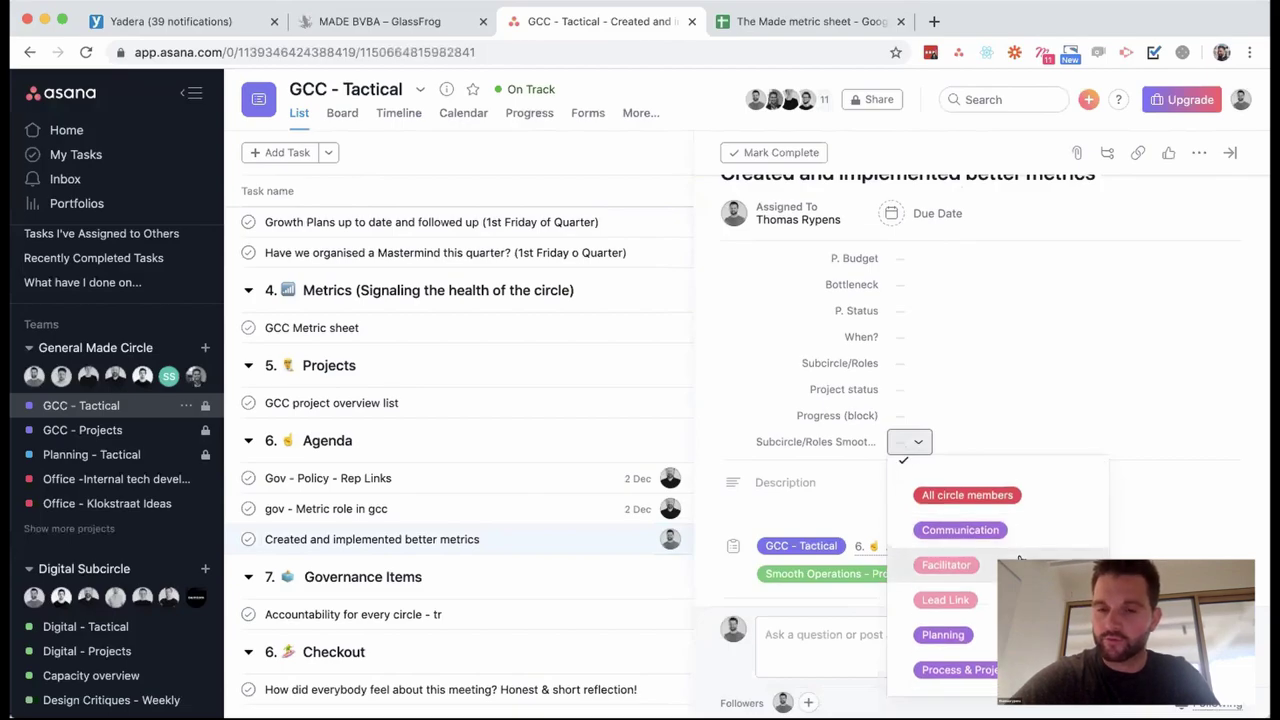
scroll(1019, 558, down, 3)
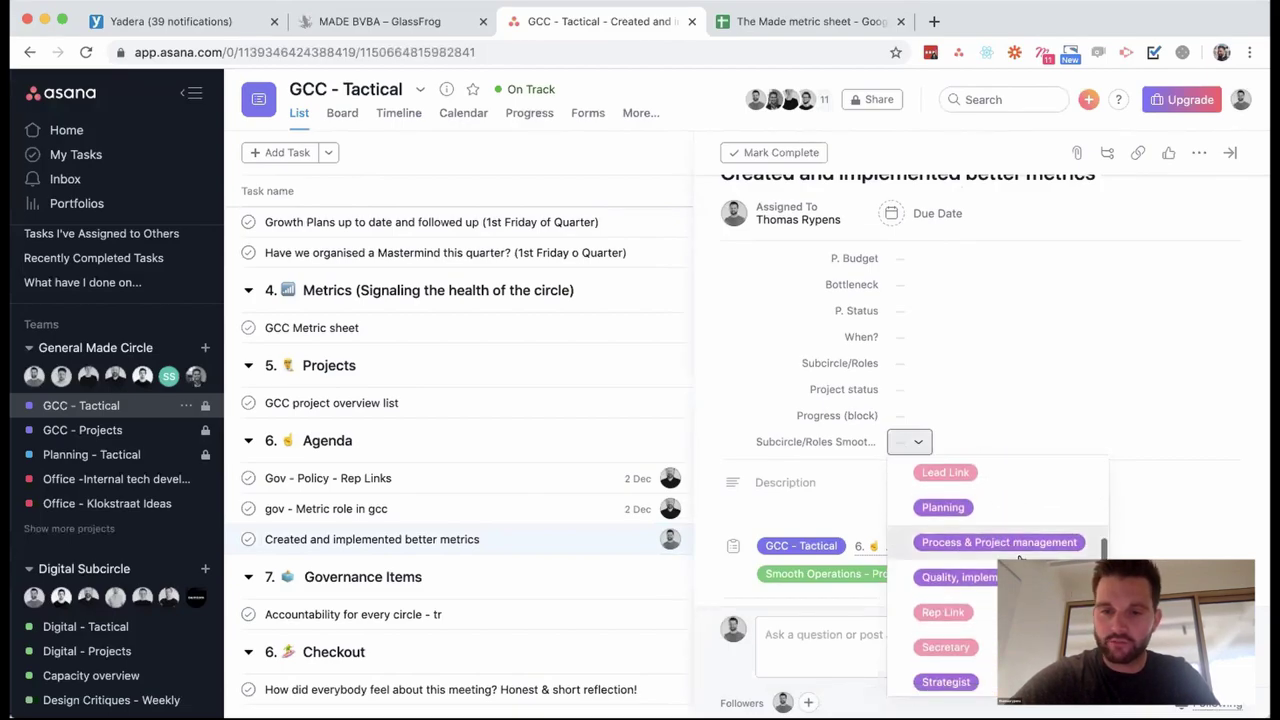
scroll(1010, 560, down, 1)
scroll(1010, 560, up, 3)
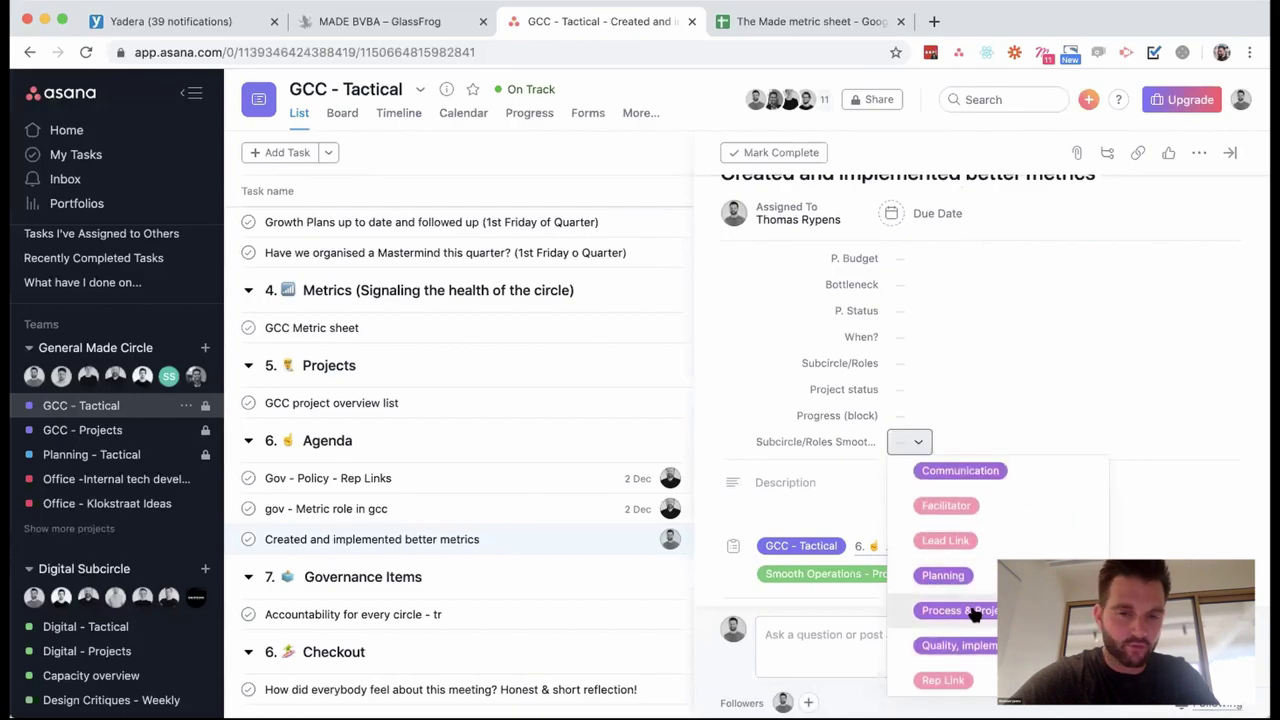
click(971, 609)
click(913, 415)
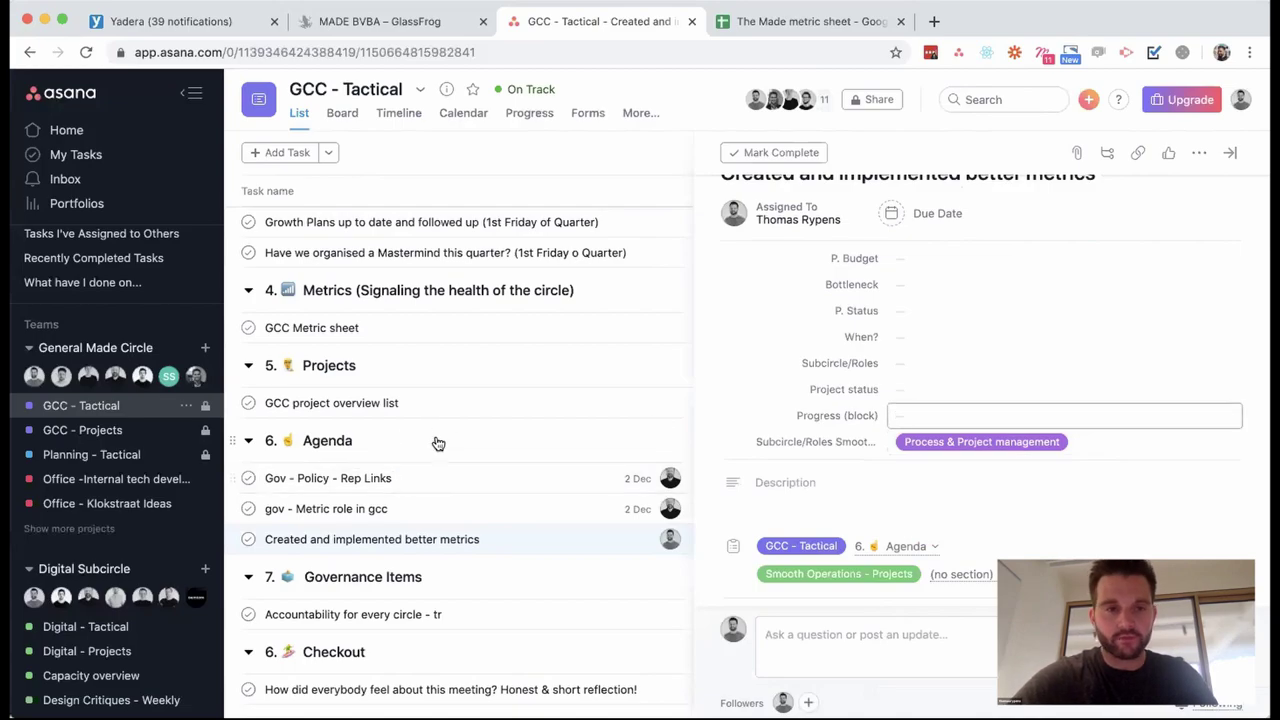
Check the GCC - Projects list for the new metrics task.
click(105, 429)
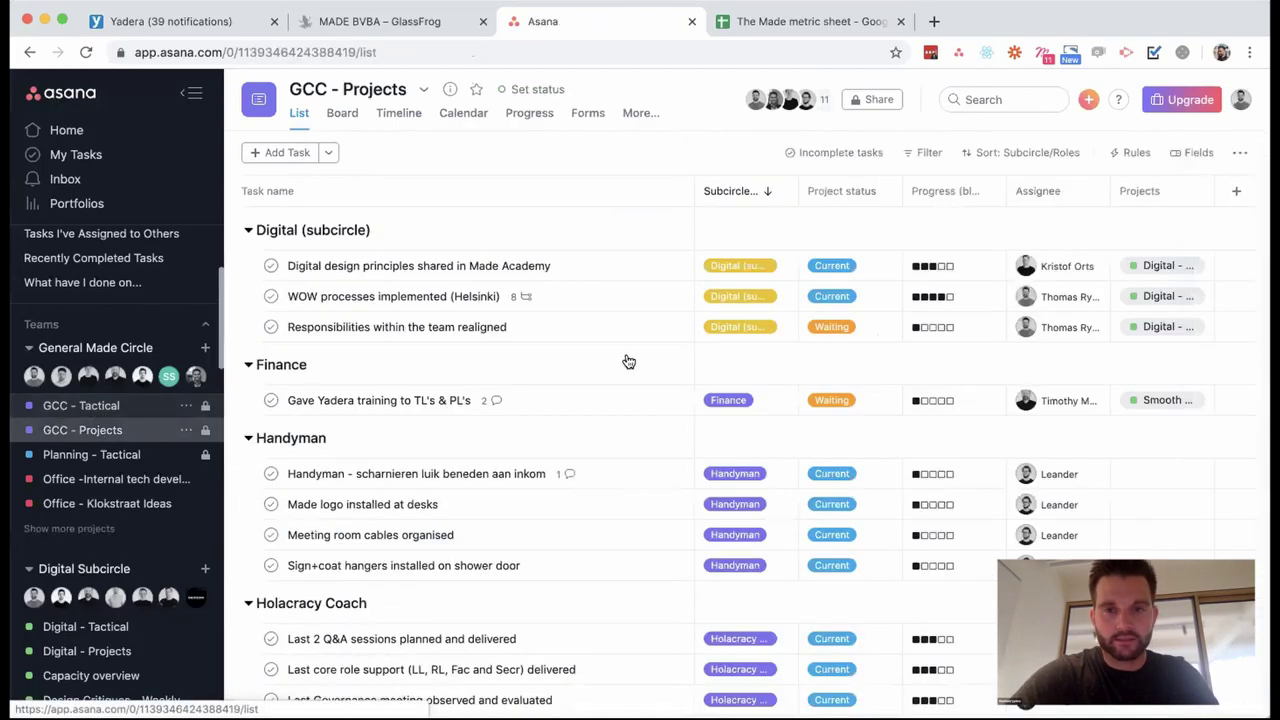
click(125, 406)
click(990, 335)
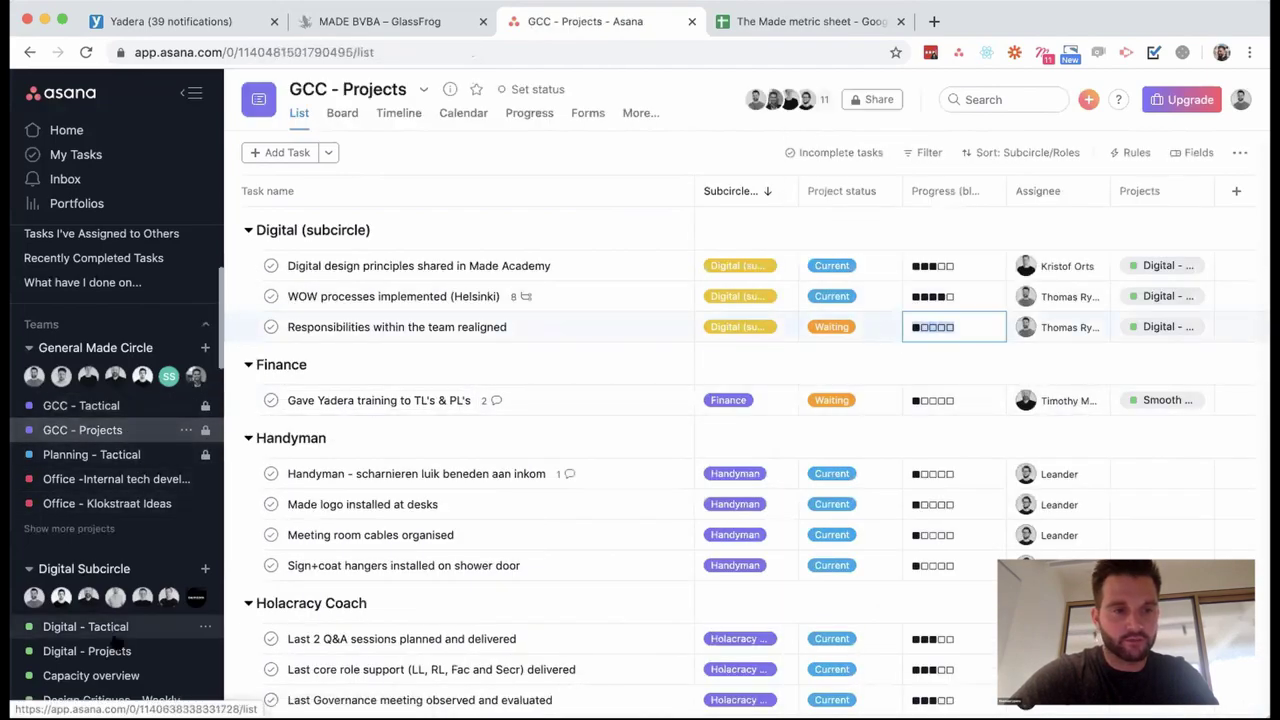
In GCC - Tactical, set the "Created and implemented better metrics" task's Progress (block) to ■□□□□ and its Project status to Current.
click(113, 405)
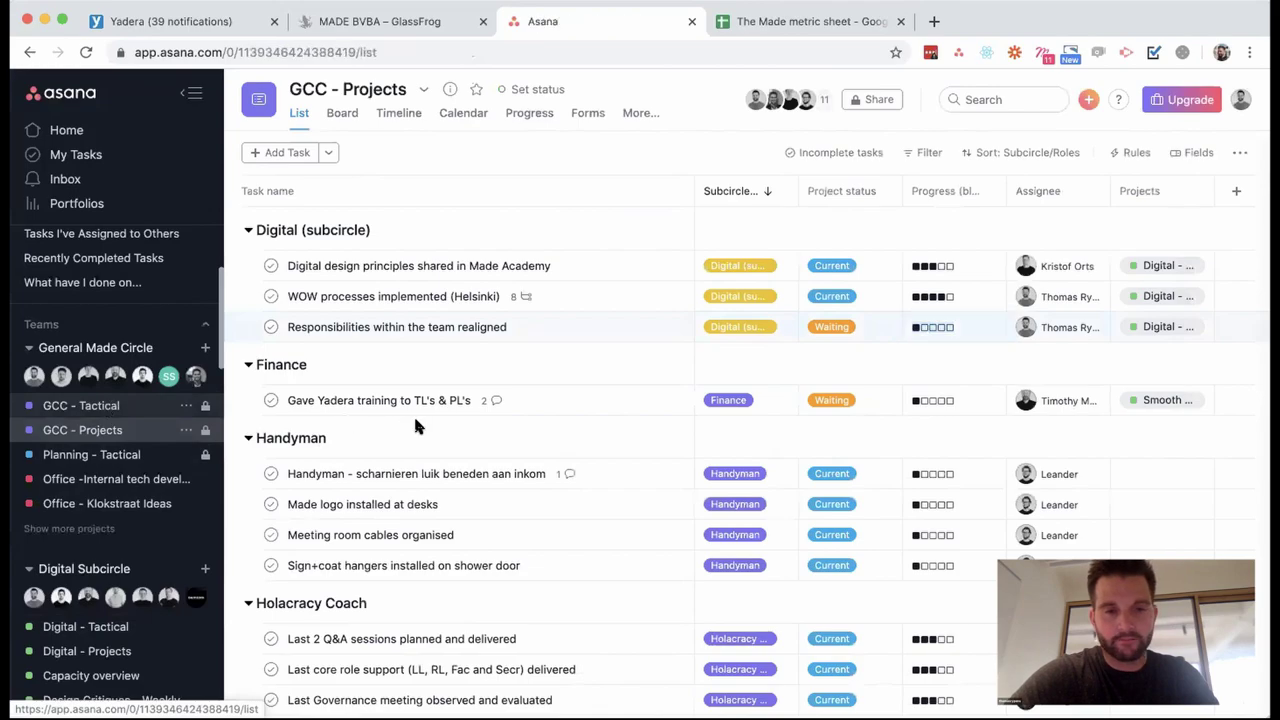
scroll(672, 487, down, 10)
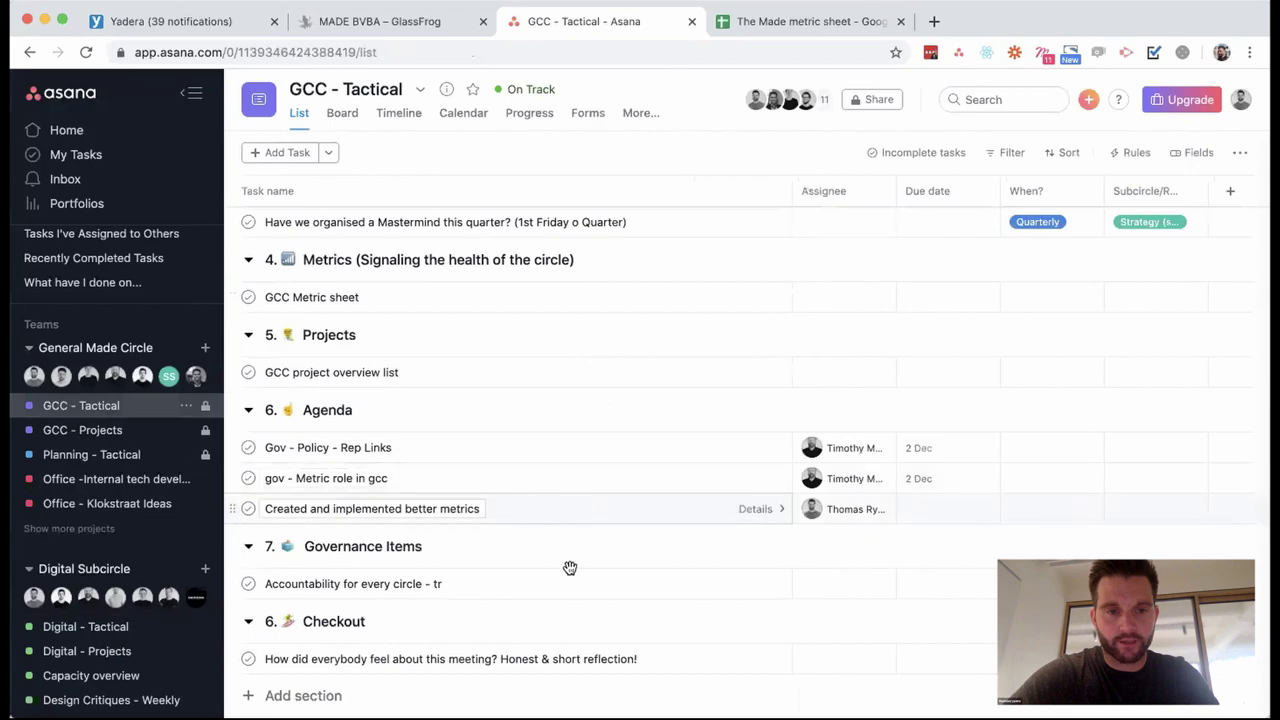
click(620, 509)
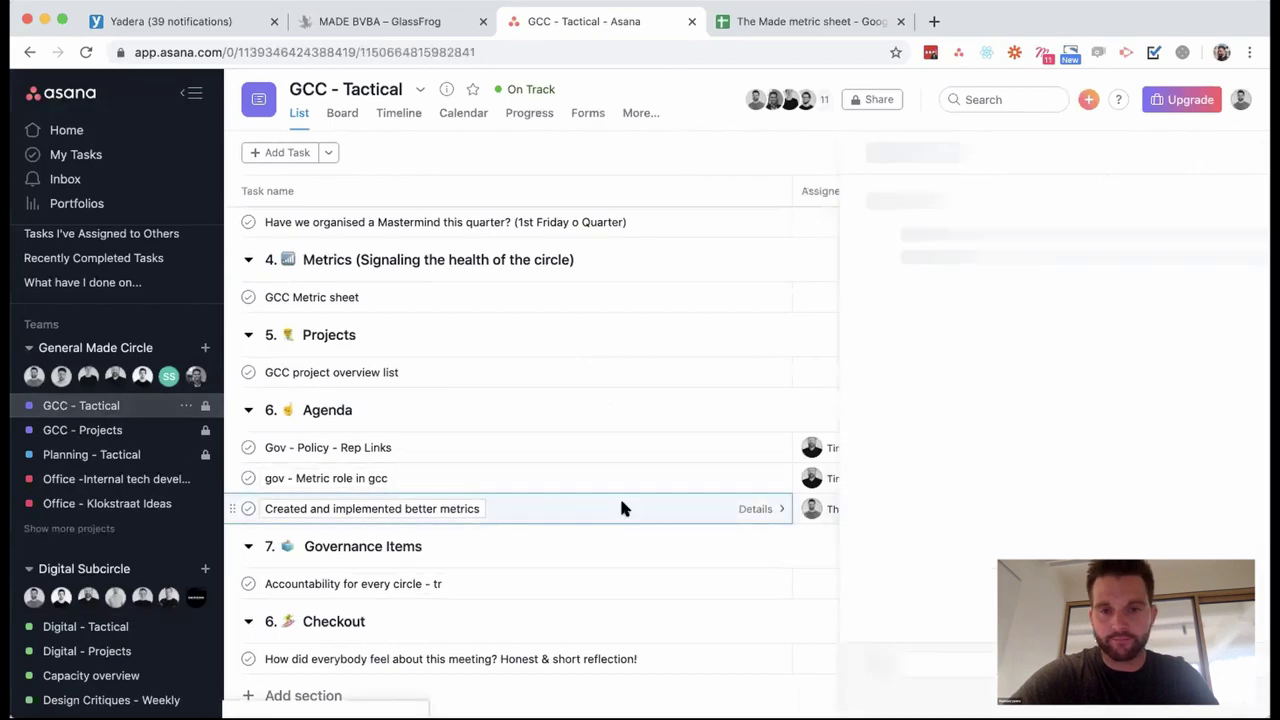
click(910, 479)
text(■□□□□)
click(896, 455)
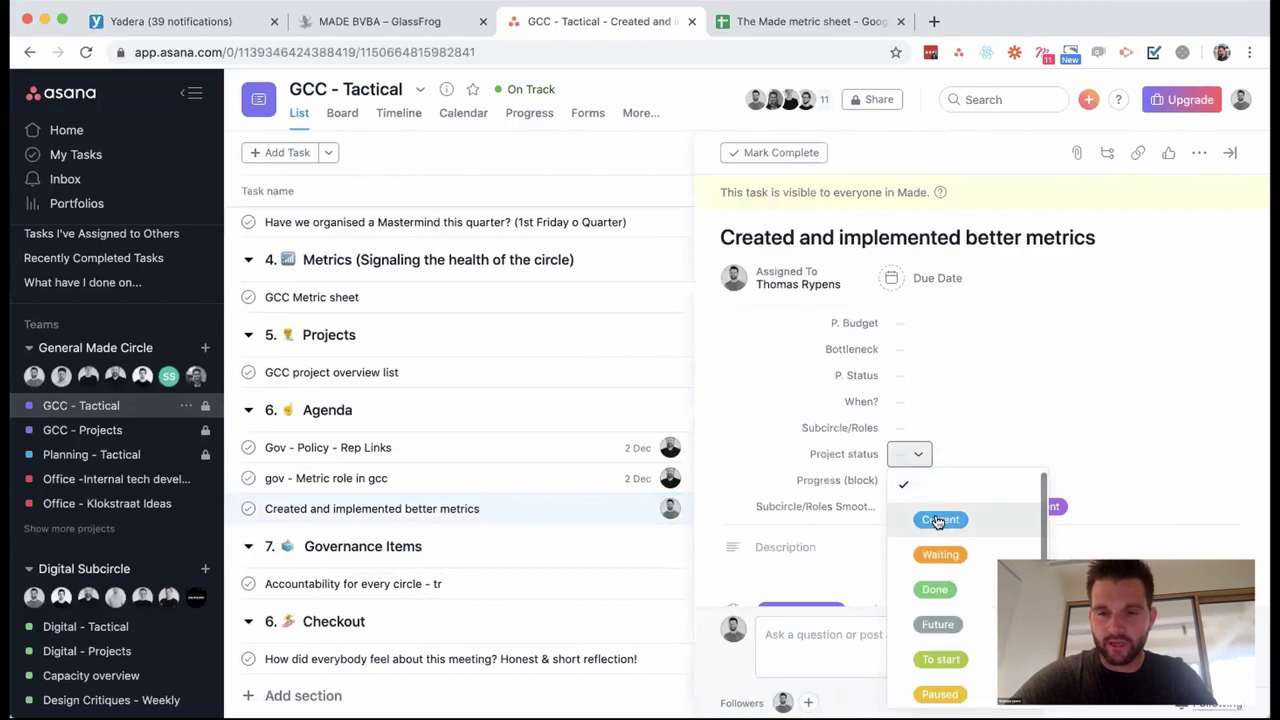
click(938, 520)
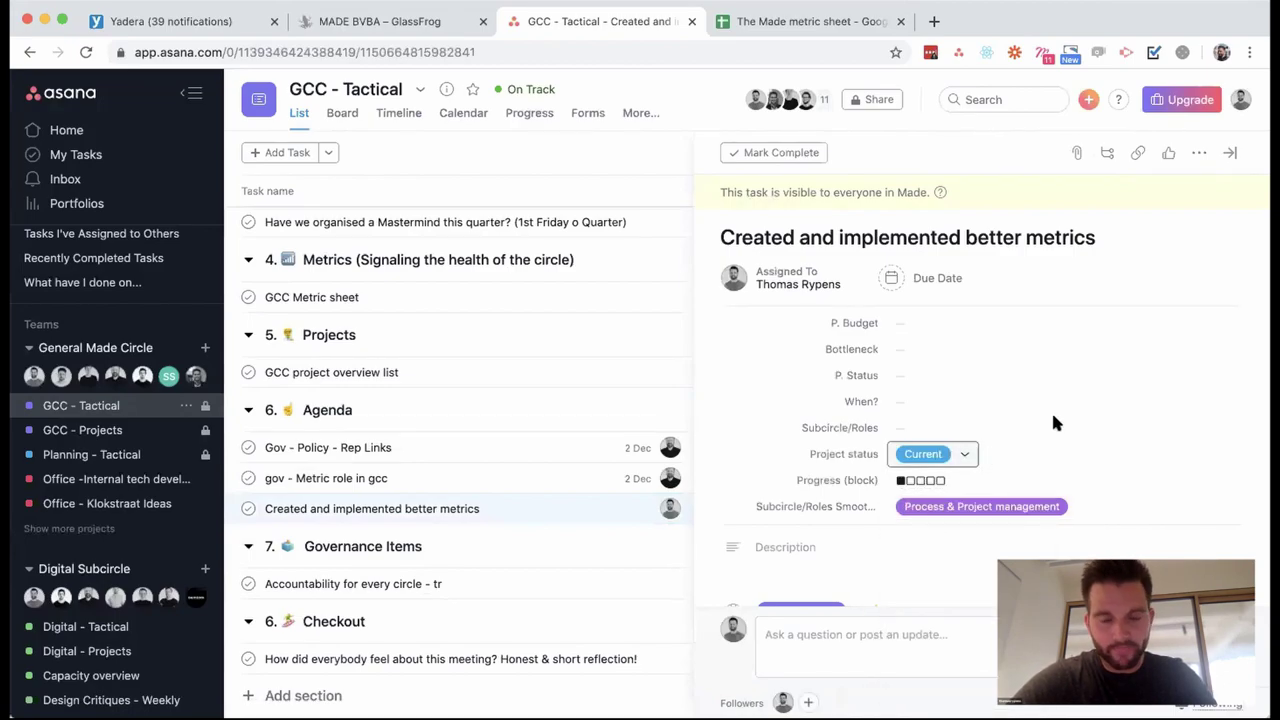
scroll(1053, 420, down, 3)
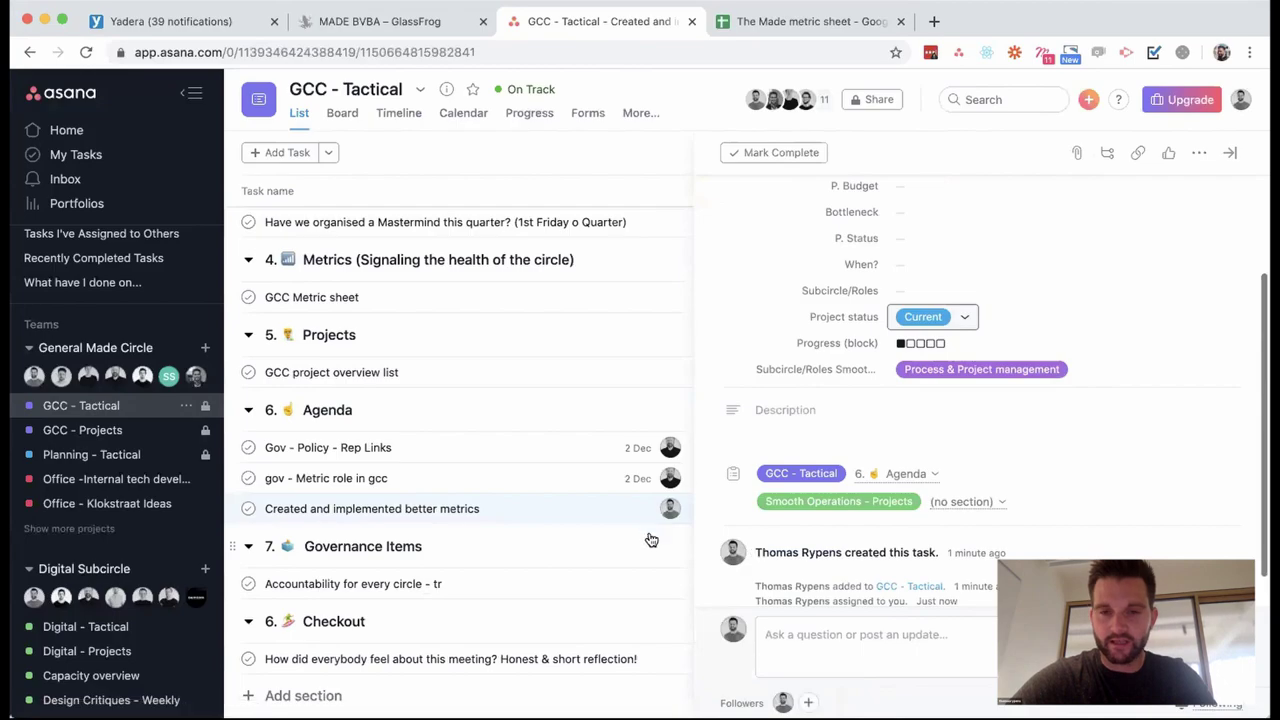
click(1232, 156)
Open Smooth Operations - Projects and check the "Created and implemented better metrics" task under Process & Project management.
scroll(44, 500, down, 5)
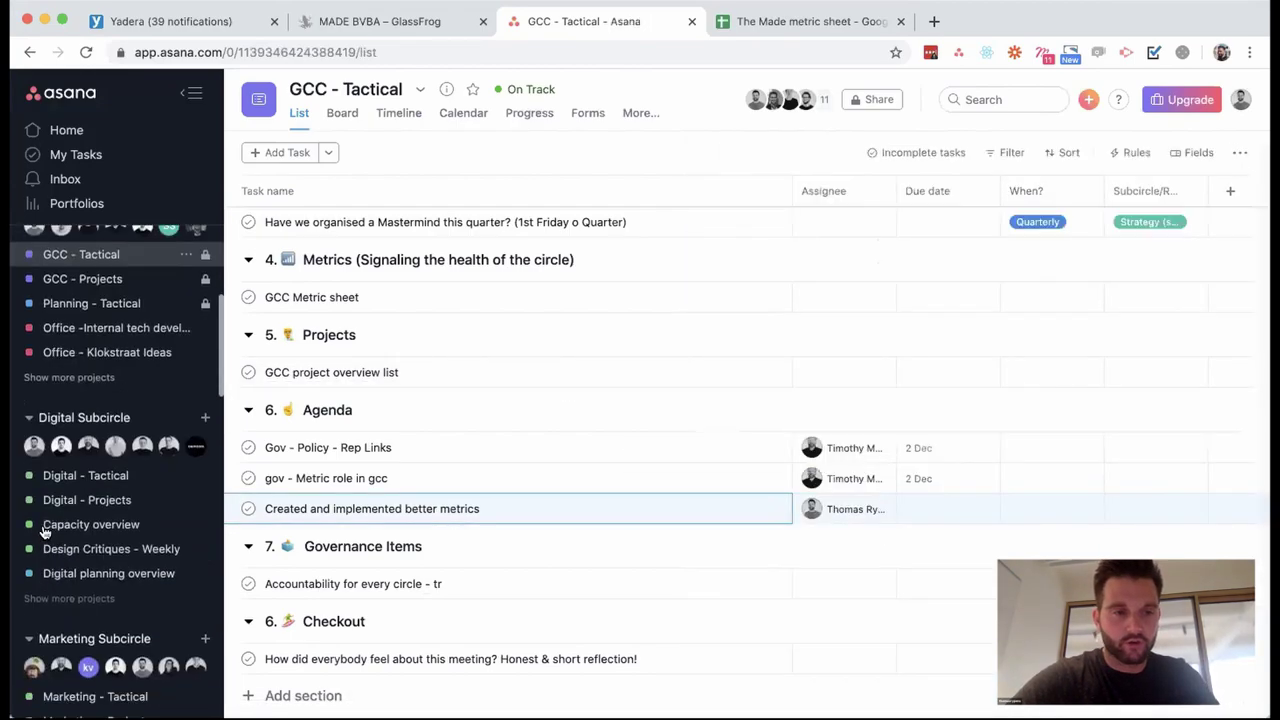
scroll(44, 532, down, 2)
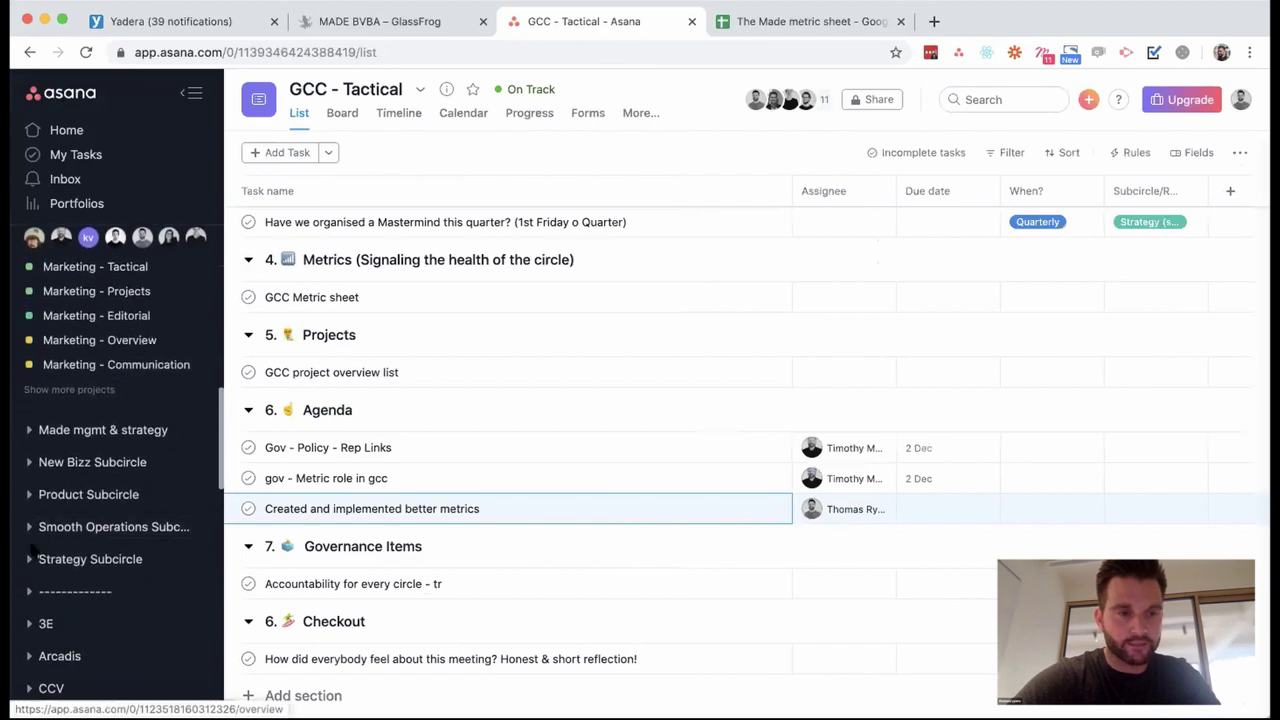
click(29, 526)
scroll(80, 580, down, 1)
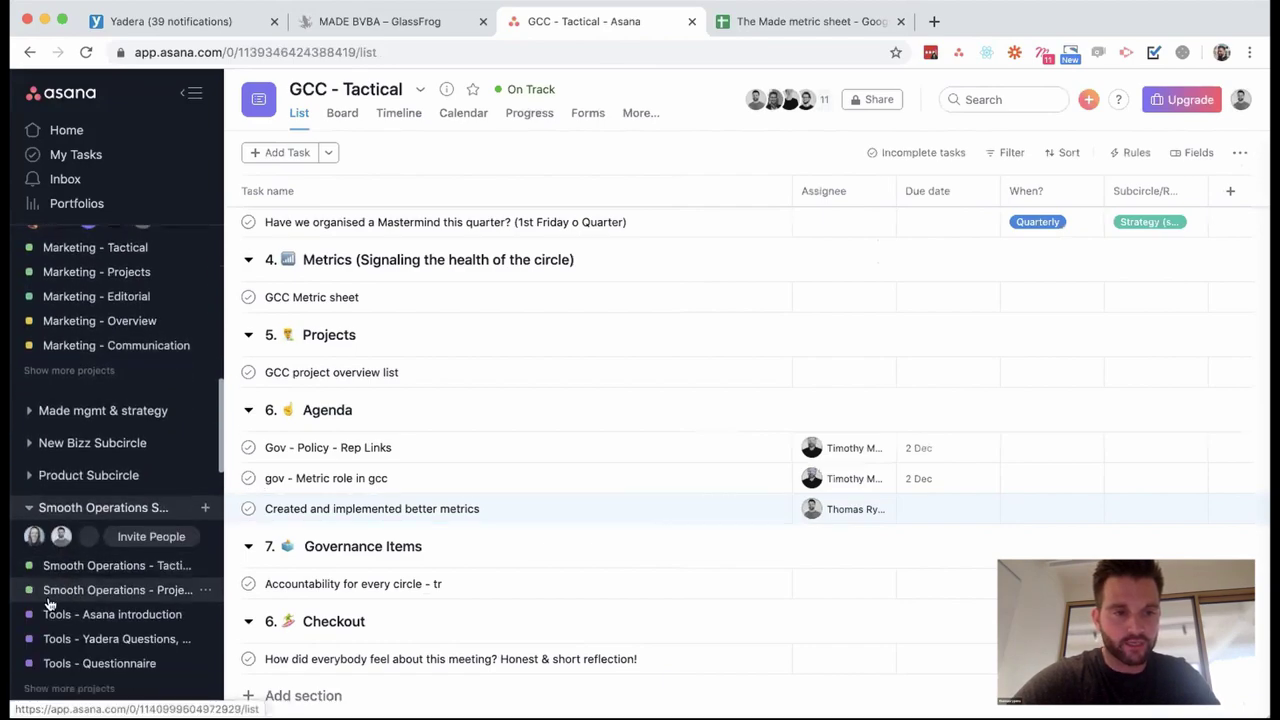
click(97, 587)
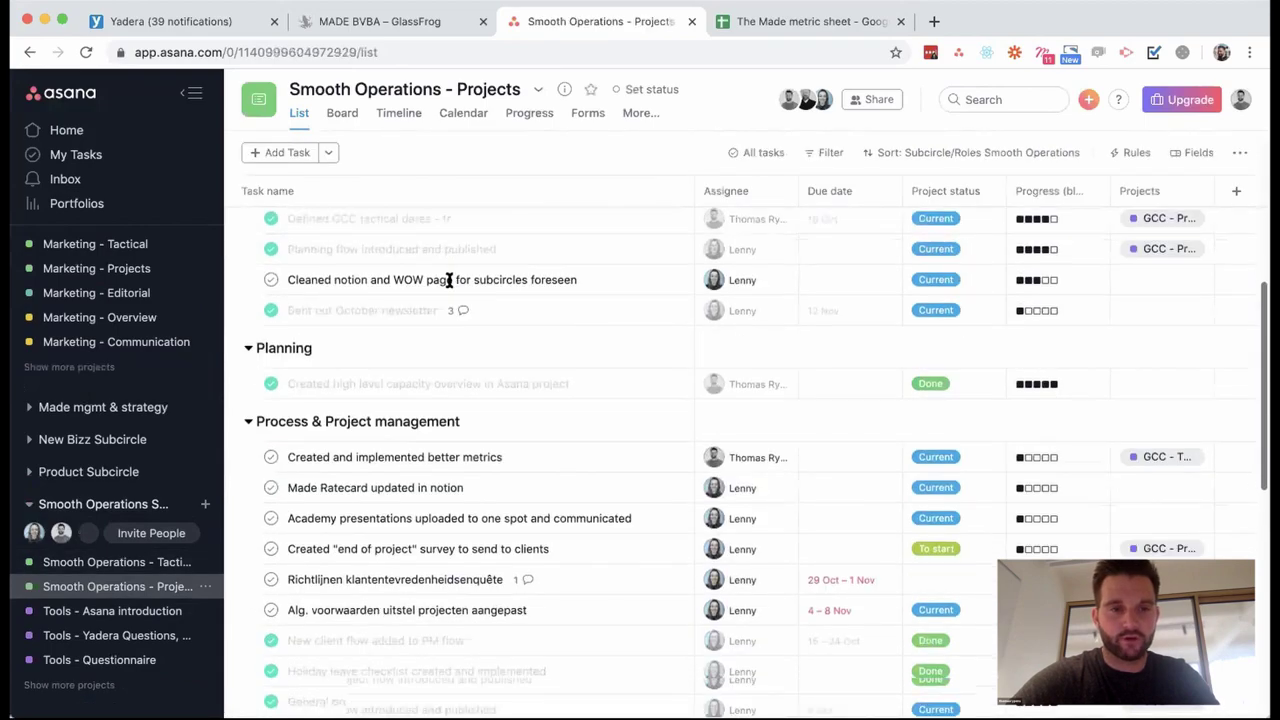
scroll(320, 295, down, 3)
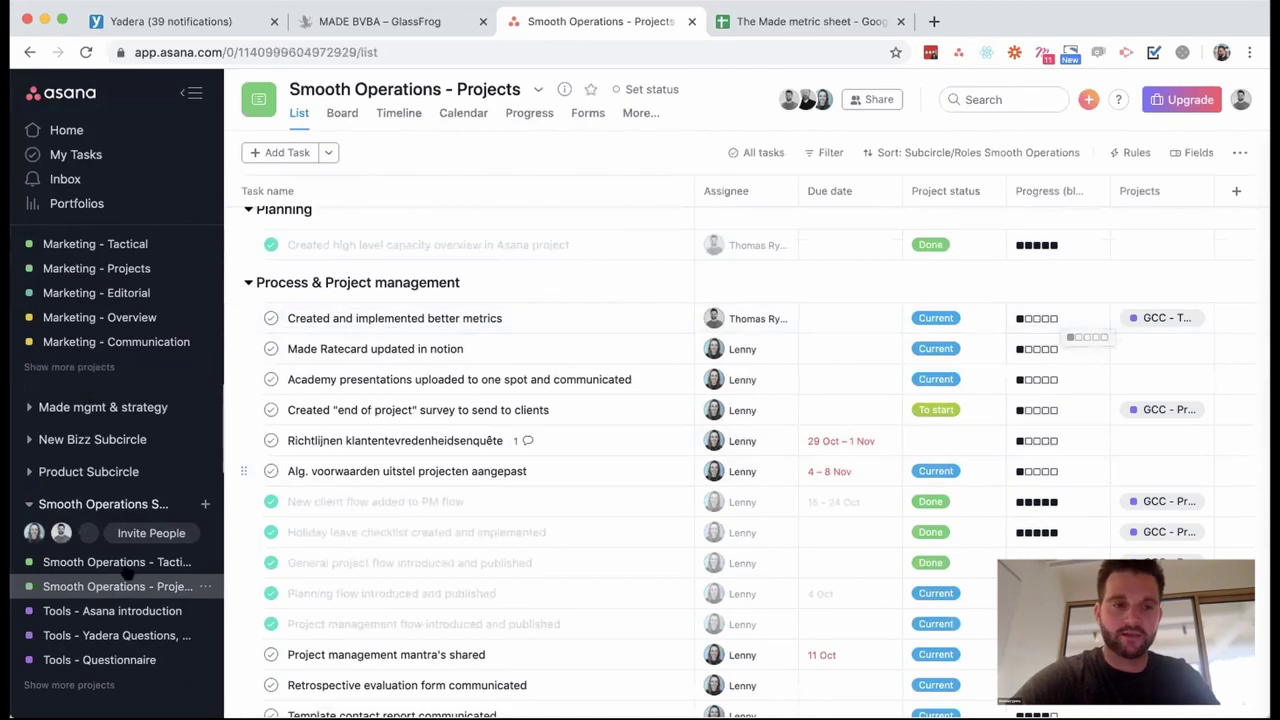
Open the Subcircle/Roles Smooth Operations field for editing and examine its list of role options.
scroll(110, 590, up, 8)
scroll(95, 388, up, 3)
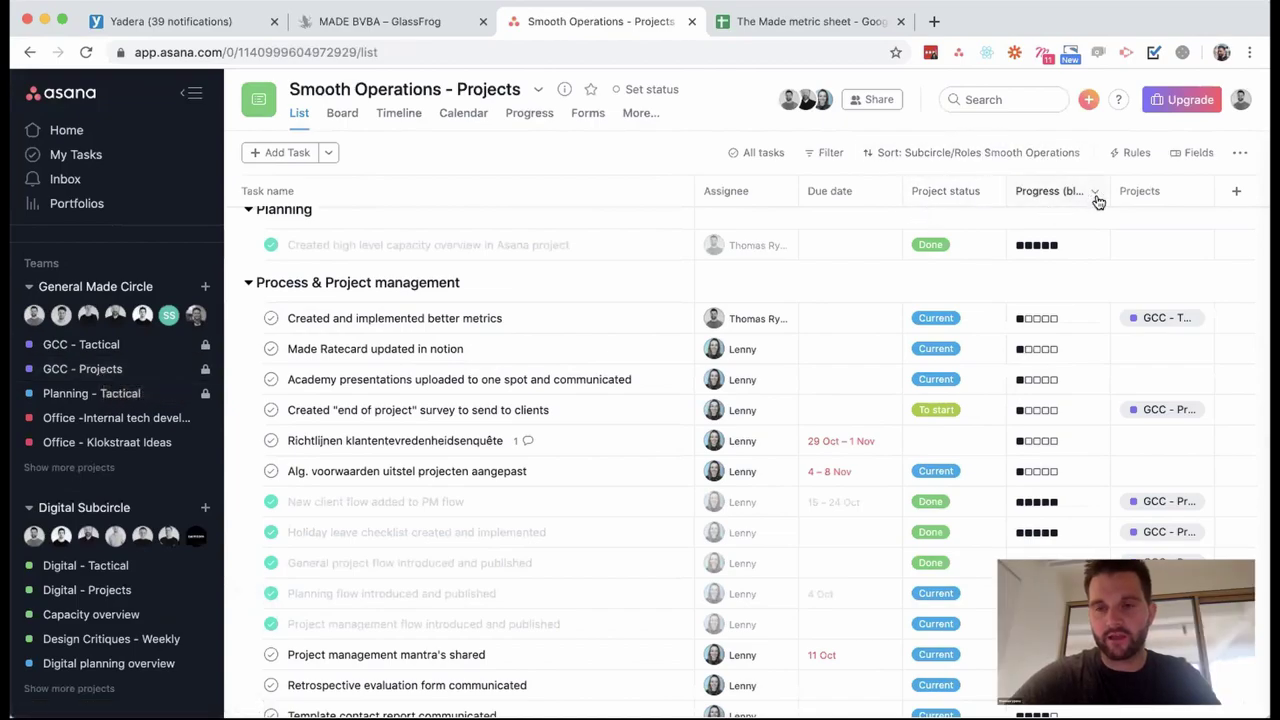
click(1193, 155)
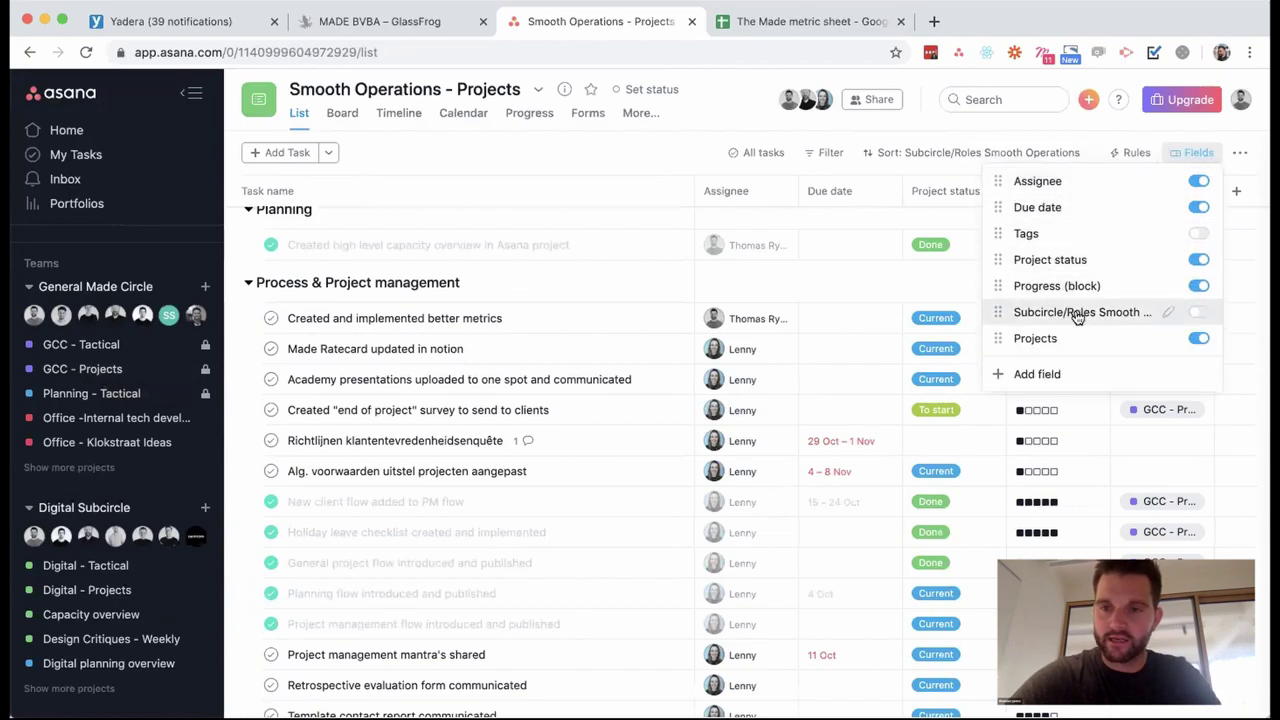
click(1170, 316)
scroll(587, 343, down, 1)
scroll(587, 343, down, 2)
scroll(587, 343, up, 1)
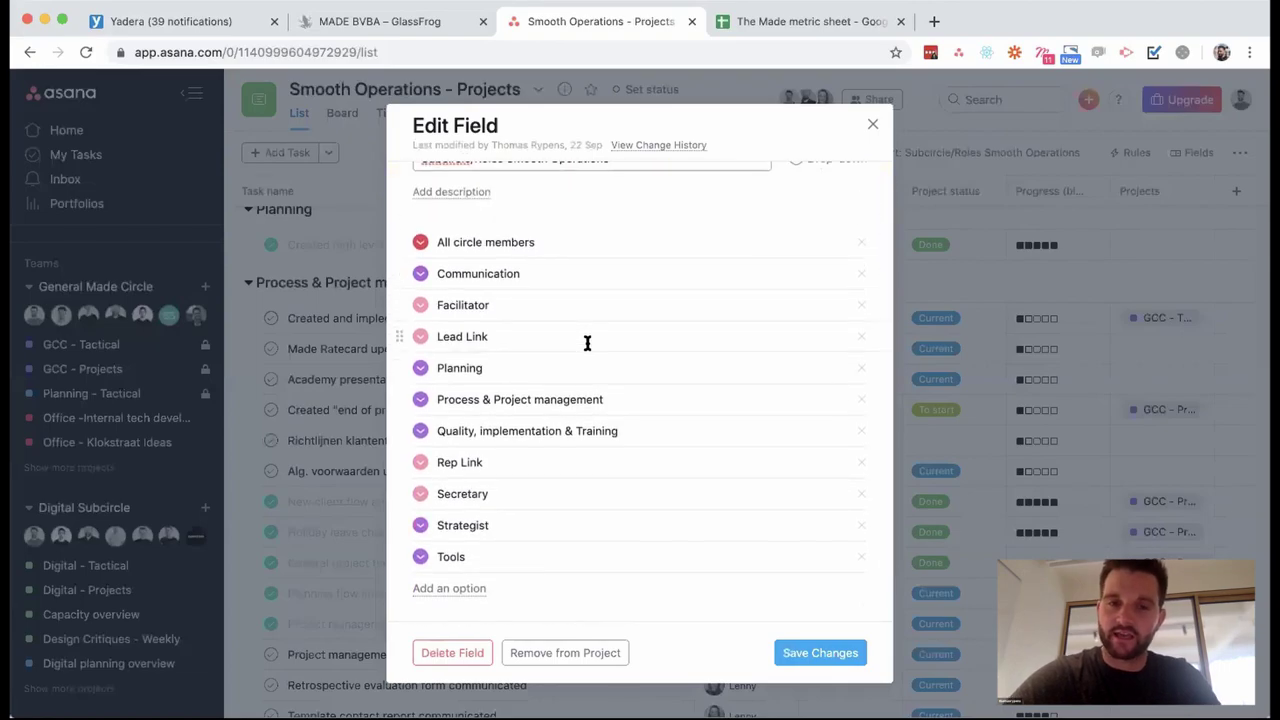
scroll(617, 234, up, 2)
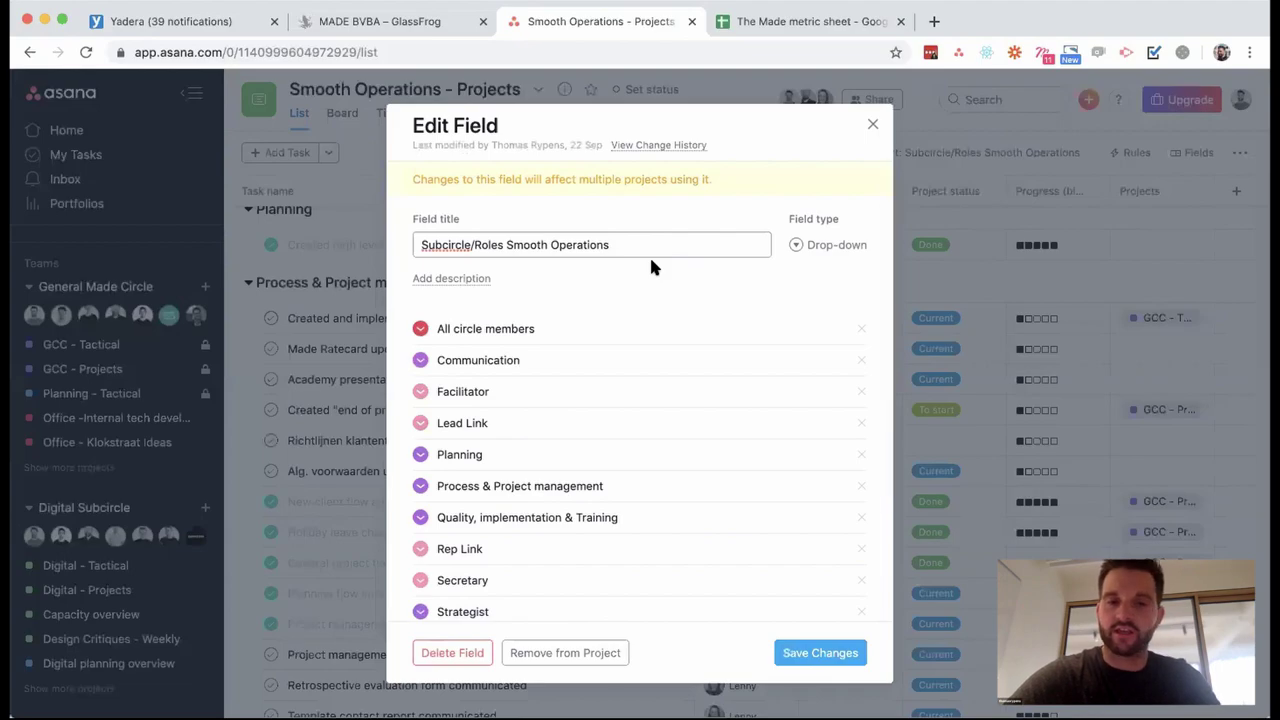
Switch to GlassFrog to view the roles in the New bizz circle, then return to Asana and close the field editor.
click(420, 22)
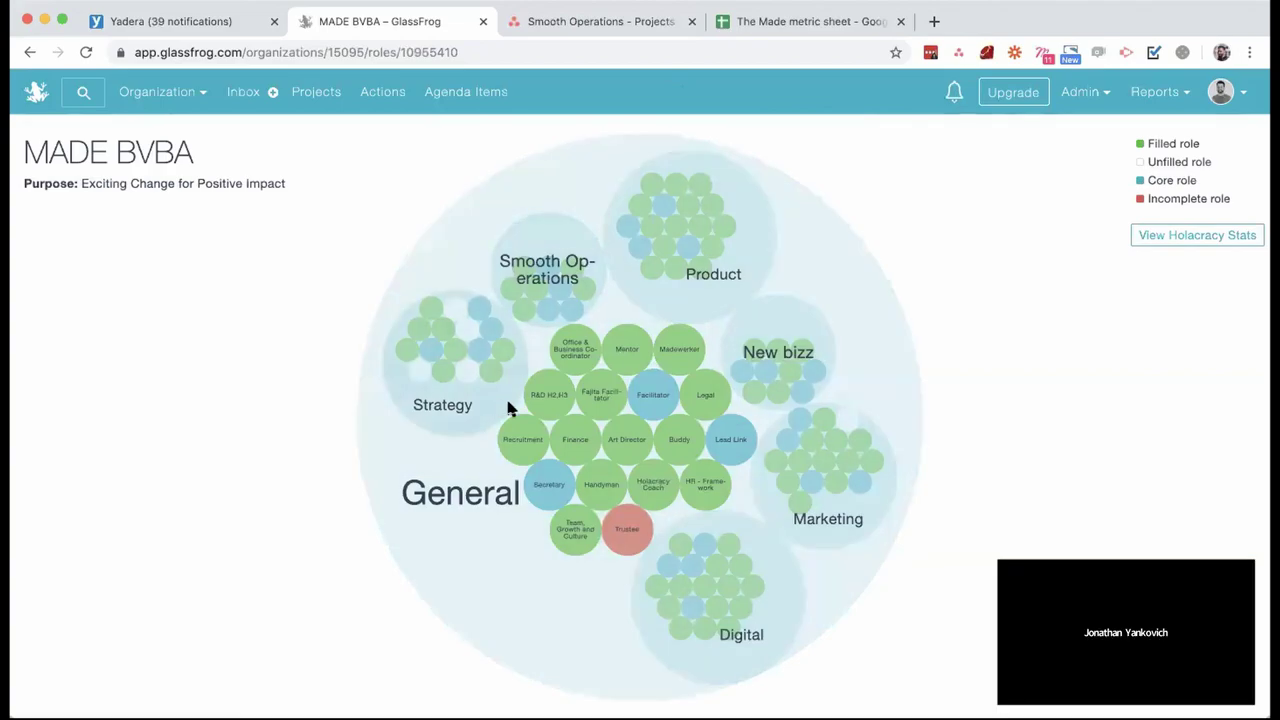
click(790, 298)
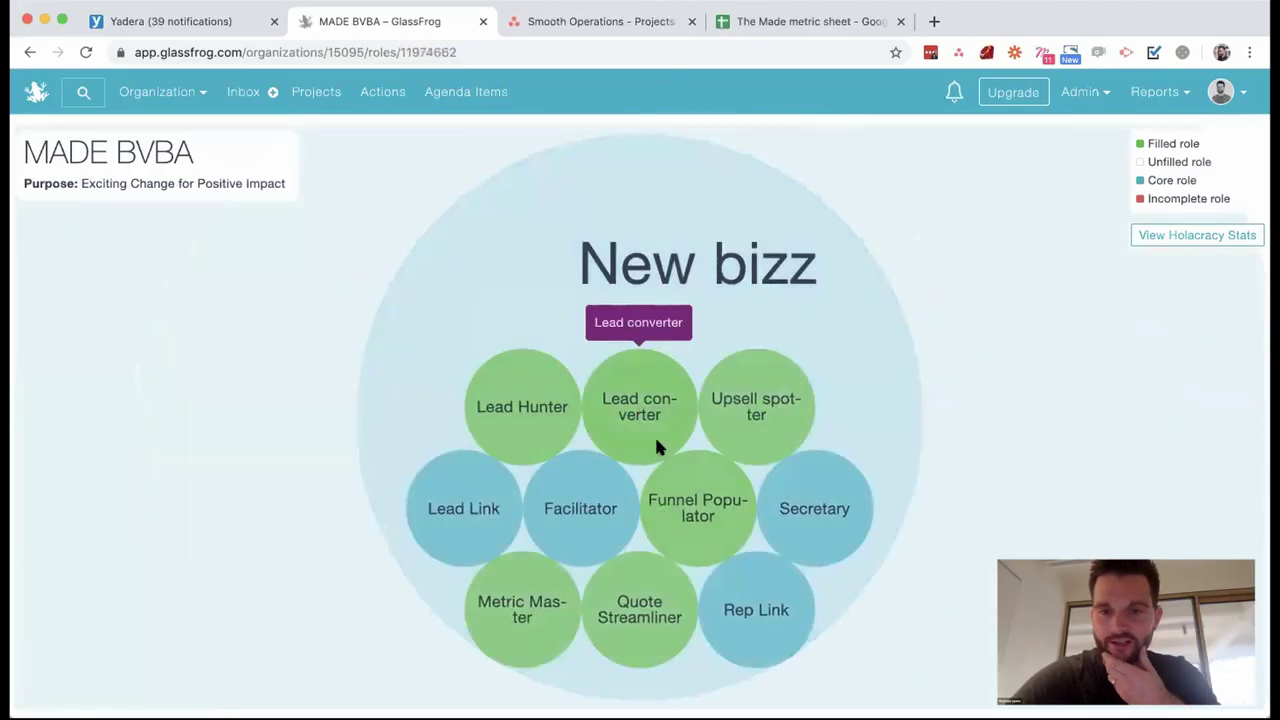
click(612, 25)
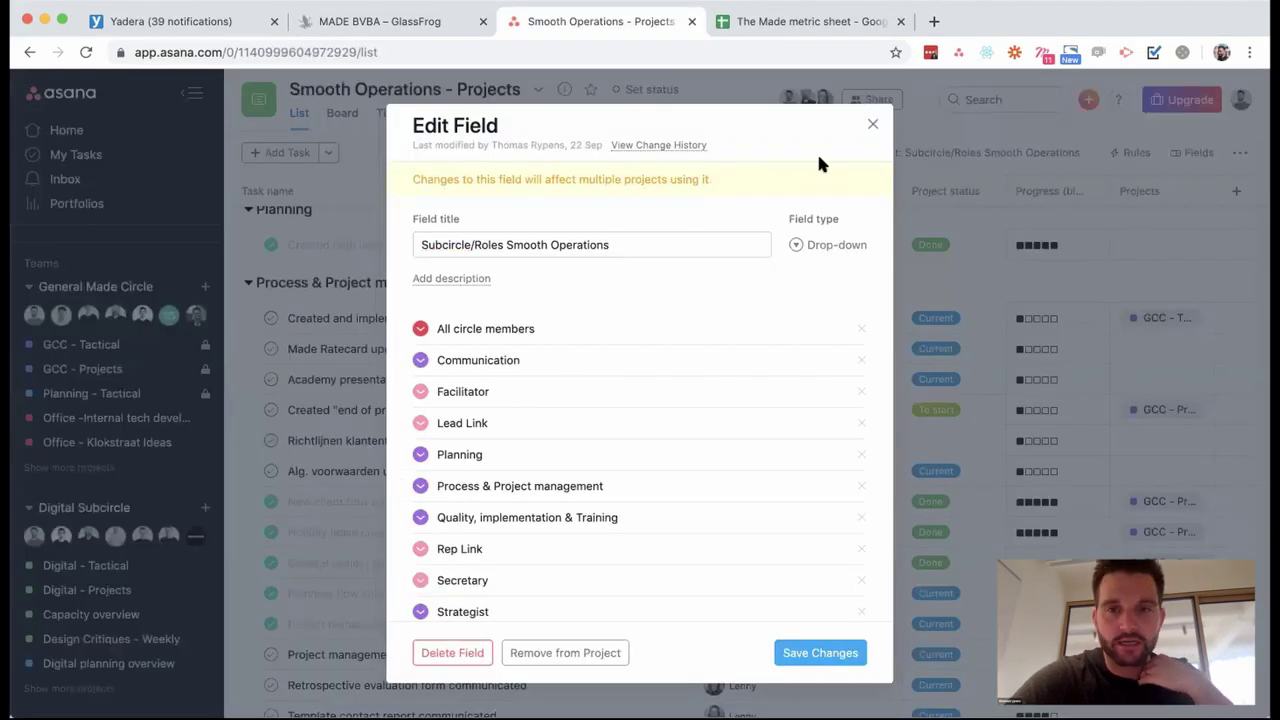
click(869, 128)
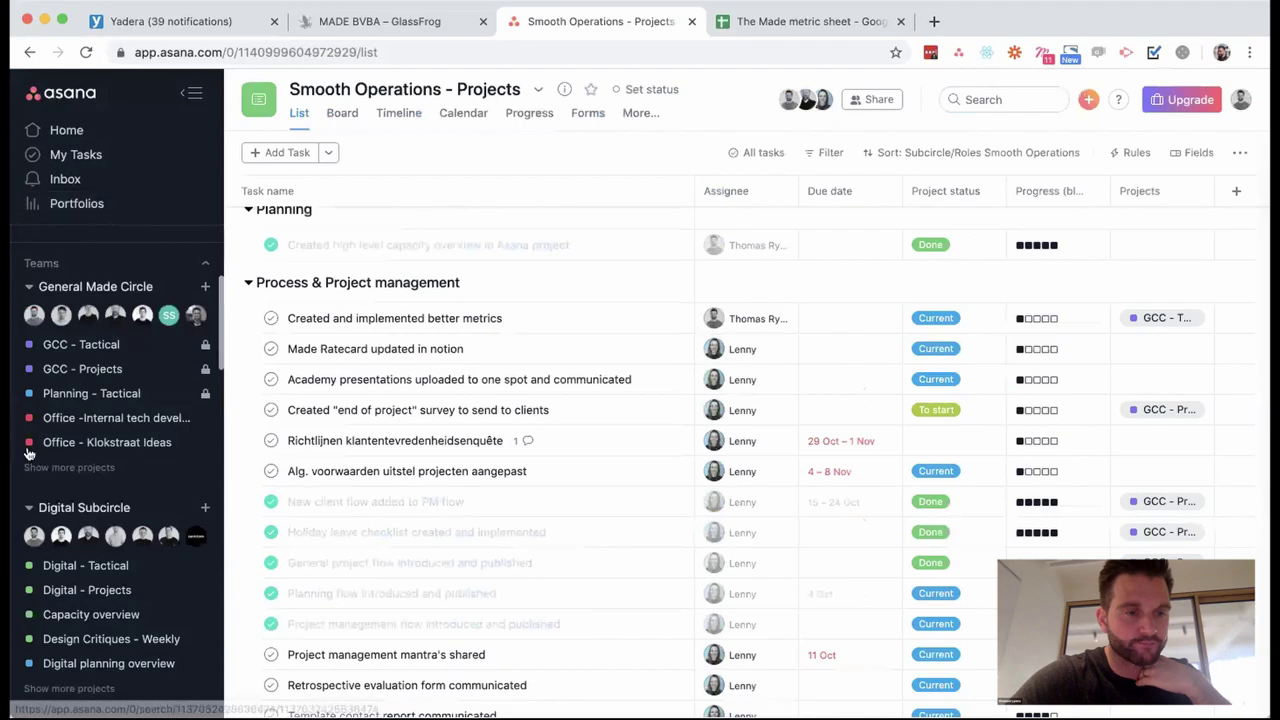
Open New Bizz - Projects from the New Bizz Subcircle team and review its tasks grouped by role.
scroll(29, 450, down, 5)
scroll(29, 455, down, 5)
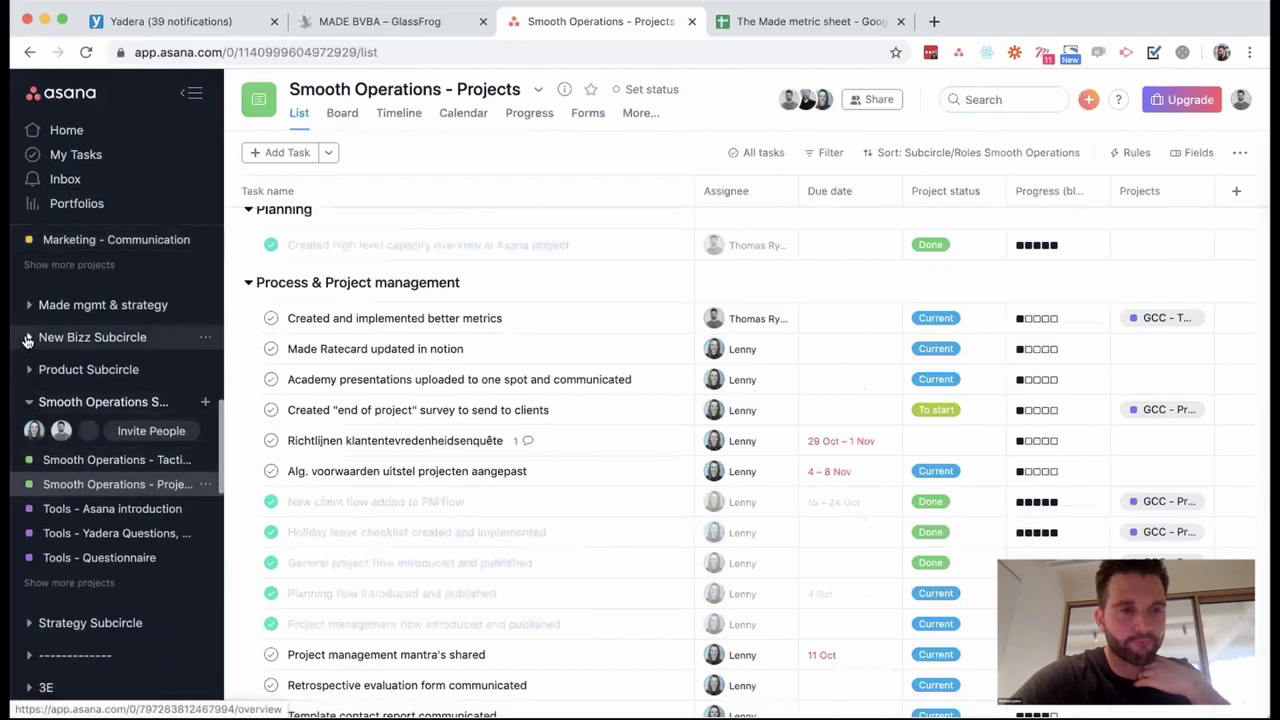
click(28, 338)
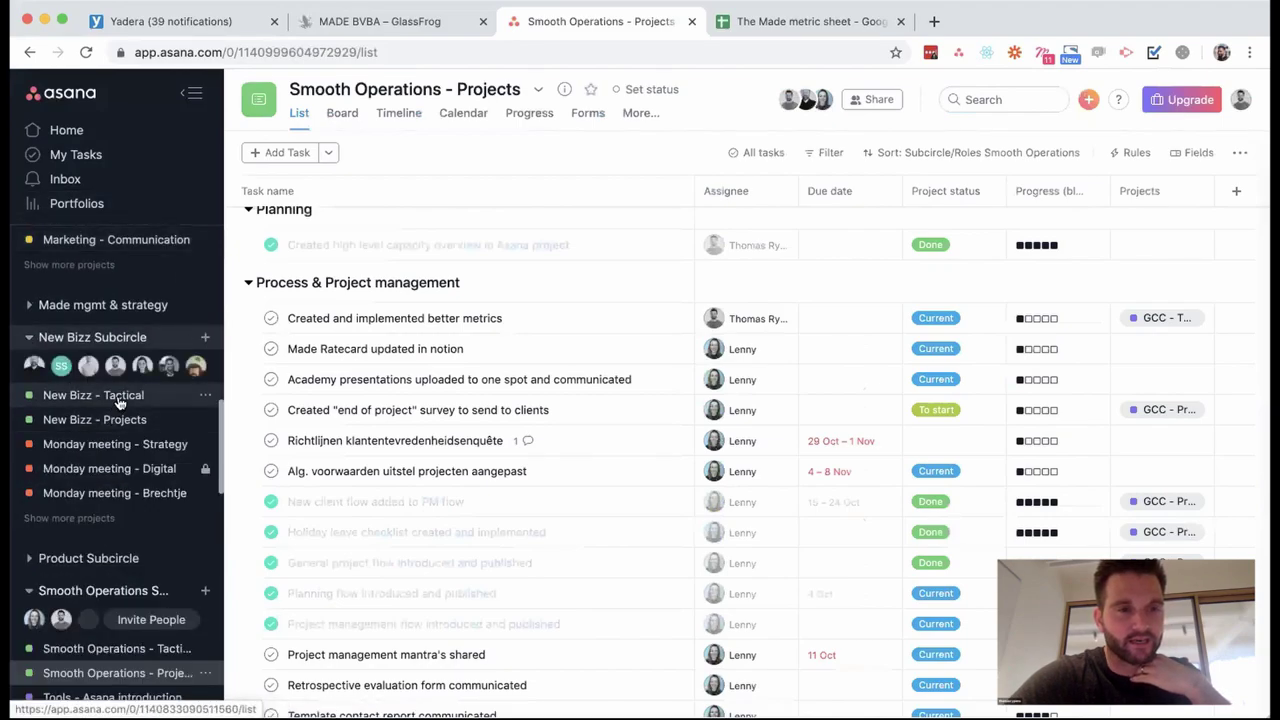
click(122, 421)
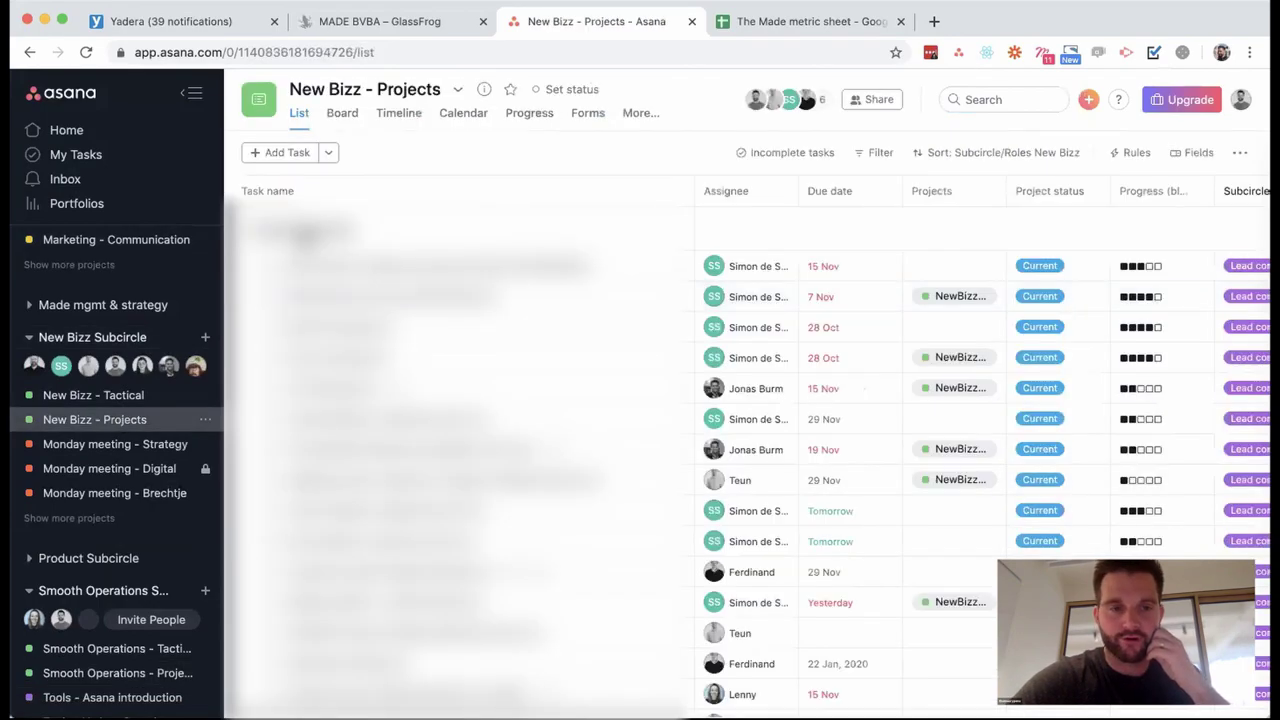
scroll(750, 450, down, 10)
scroll(750, 450, down, 5)
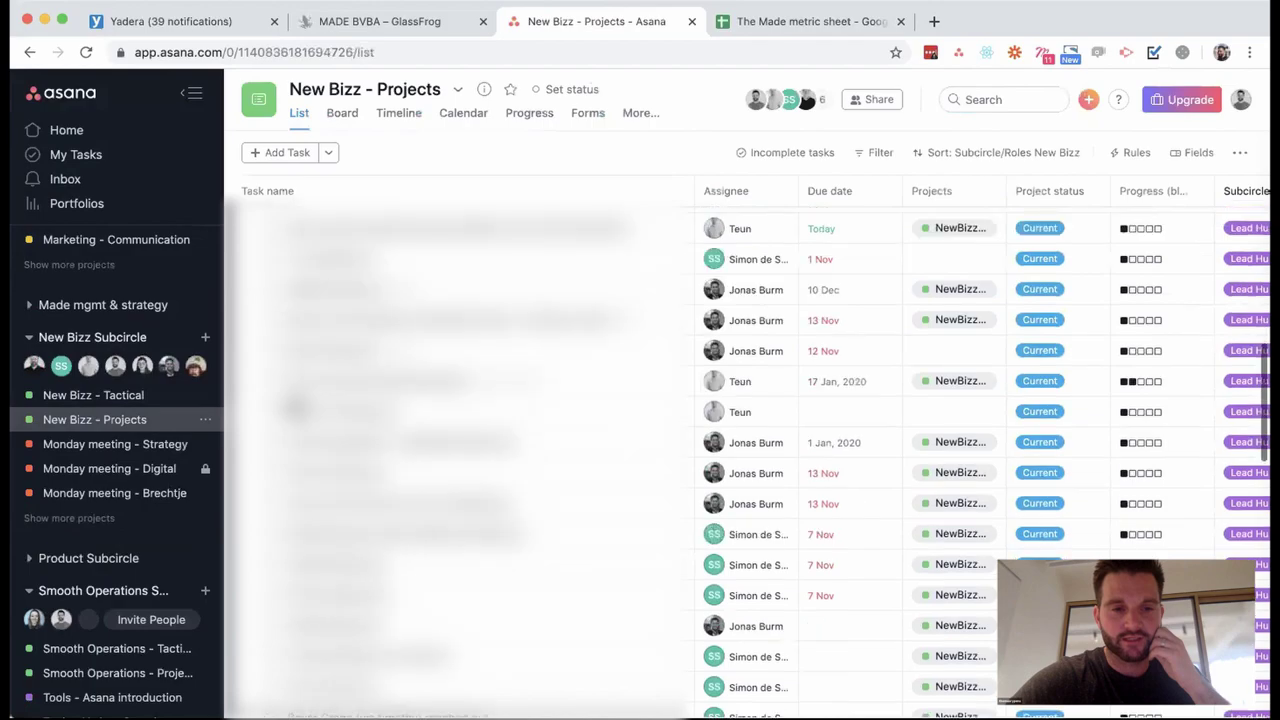
scroll(750, 450, down, 10)
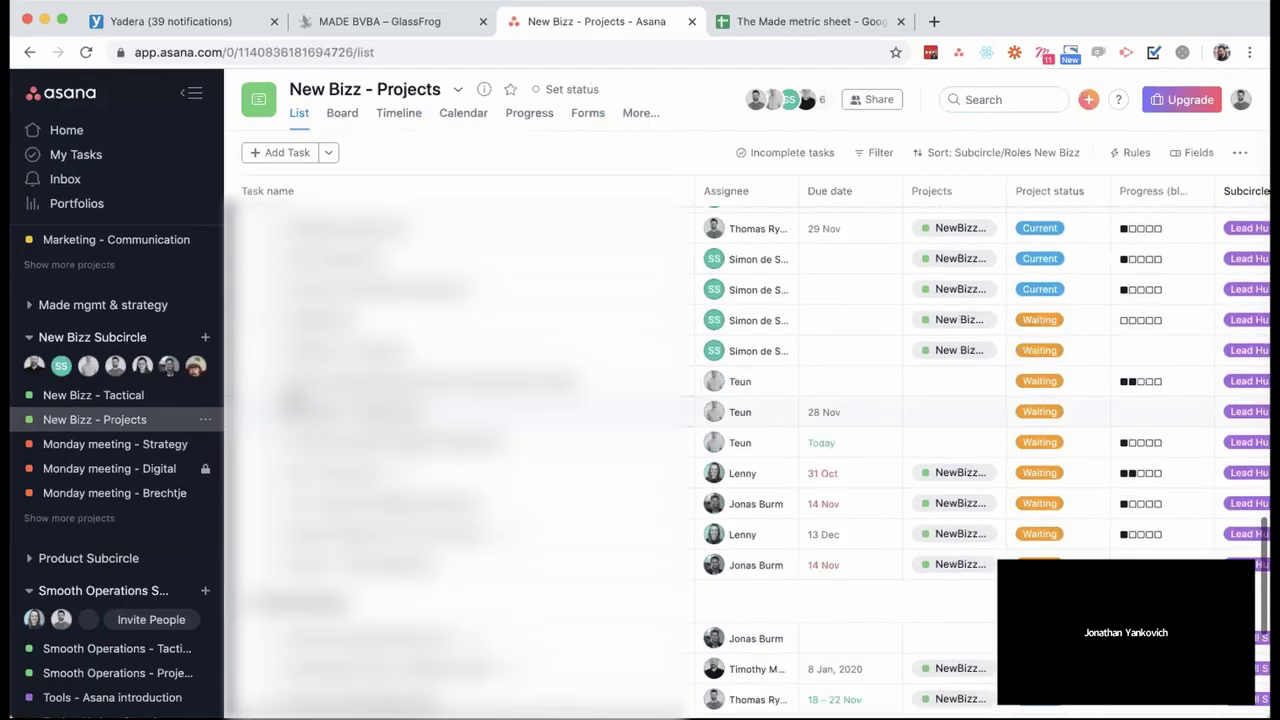
scroll(750, 450, down, 3)
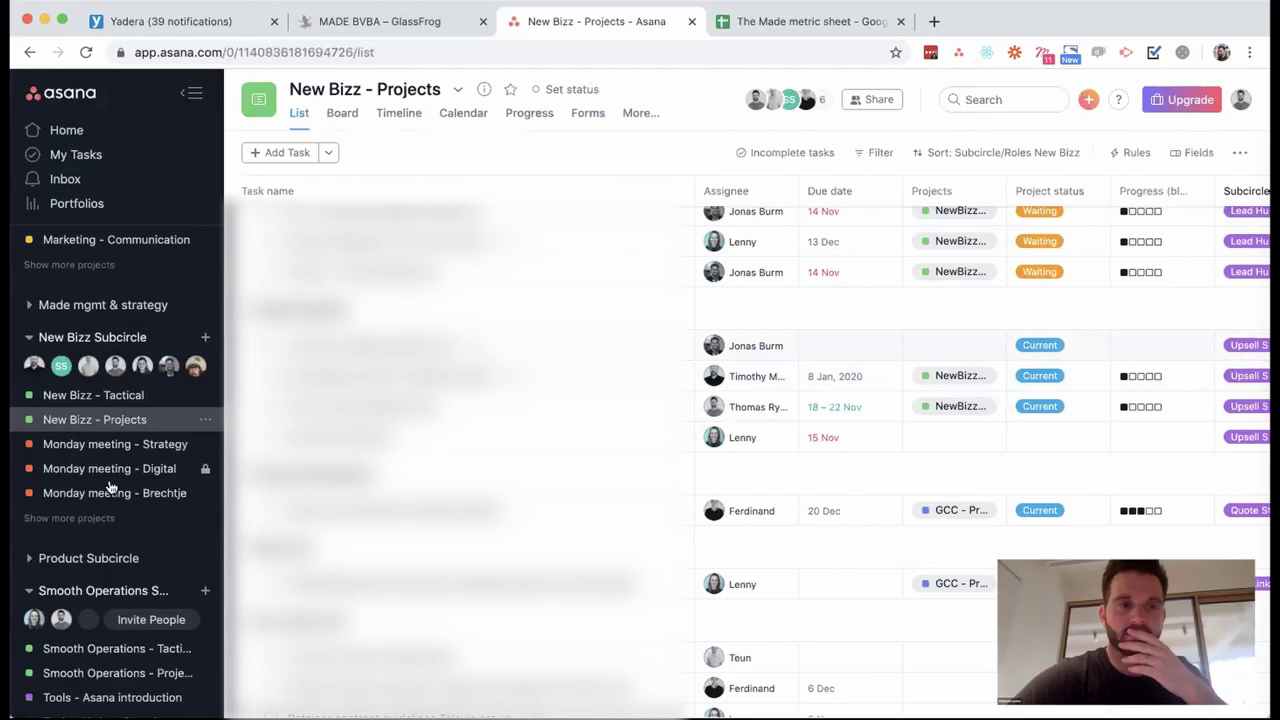
Open GCC - Projects and examine the role and subcircle options of its Subcircle/Roles field without changing them.
scroll(109, 489, up, 5)
click(103, 411)
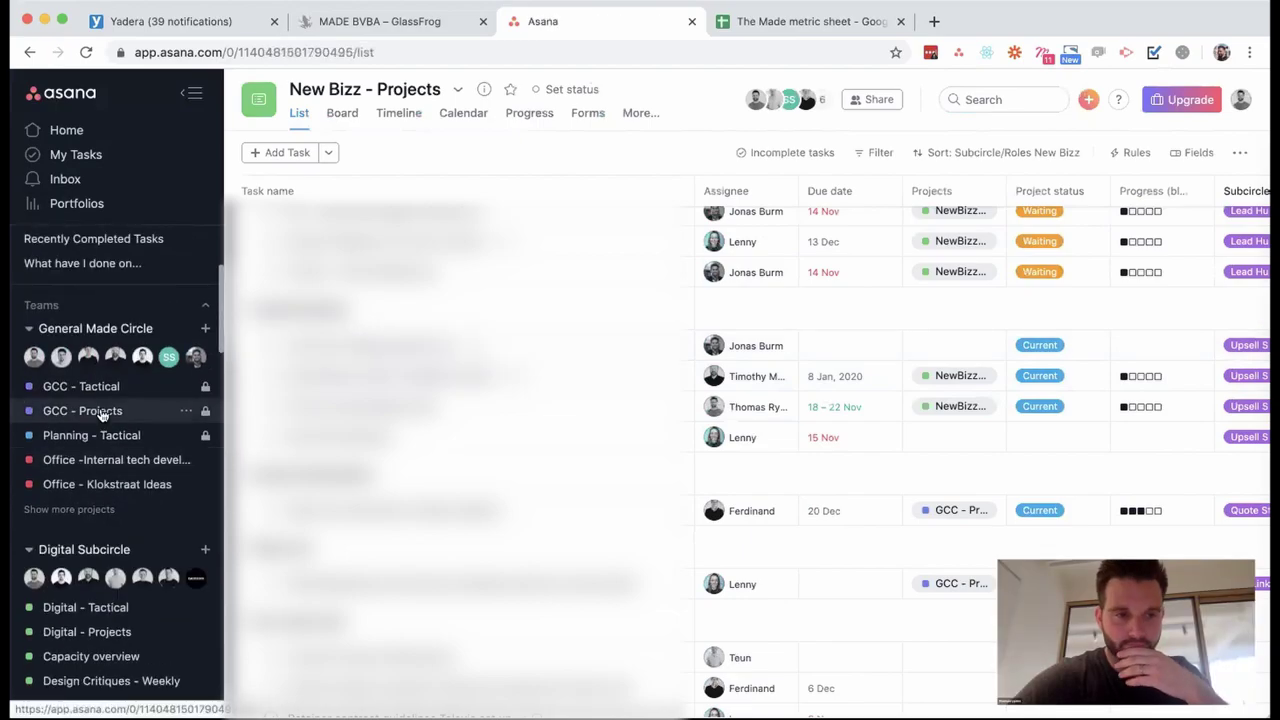
click(1190, 152)
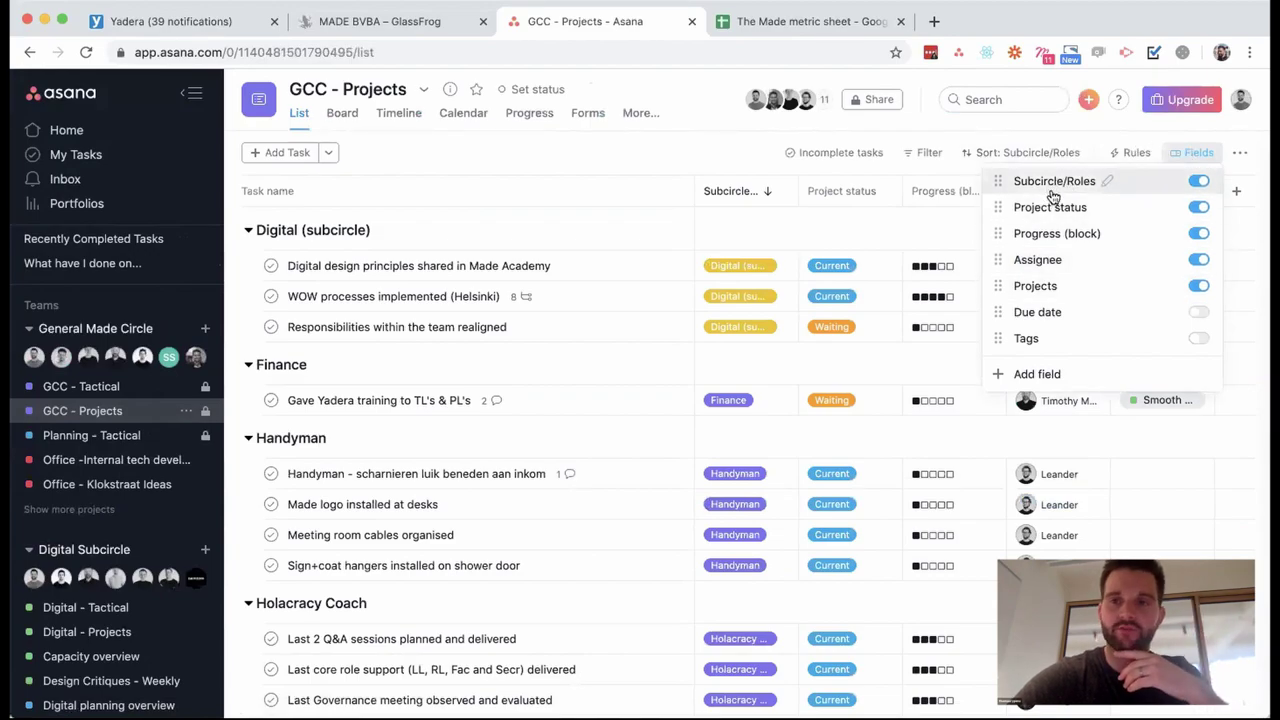
click(1107, 181)
scroll(476, 417, down, 2)
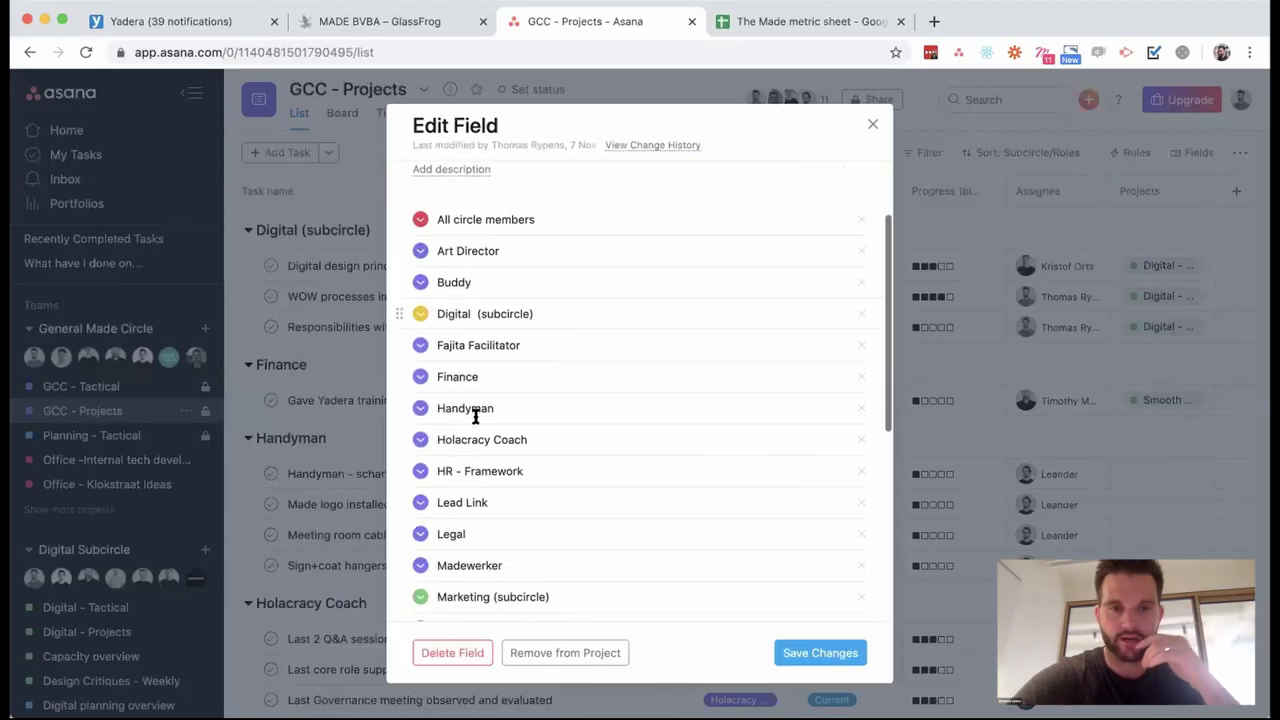
click(871, 128)
Set the GCC - Projects list sorting to None and look through the ungrouped tasks.
click(1020, 152)
click(989, 180)
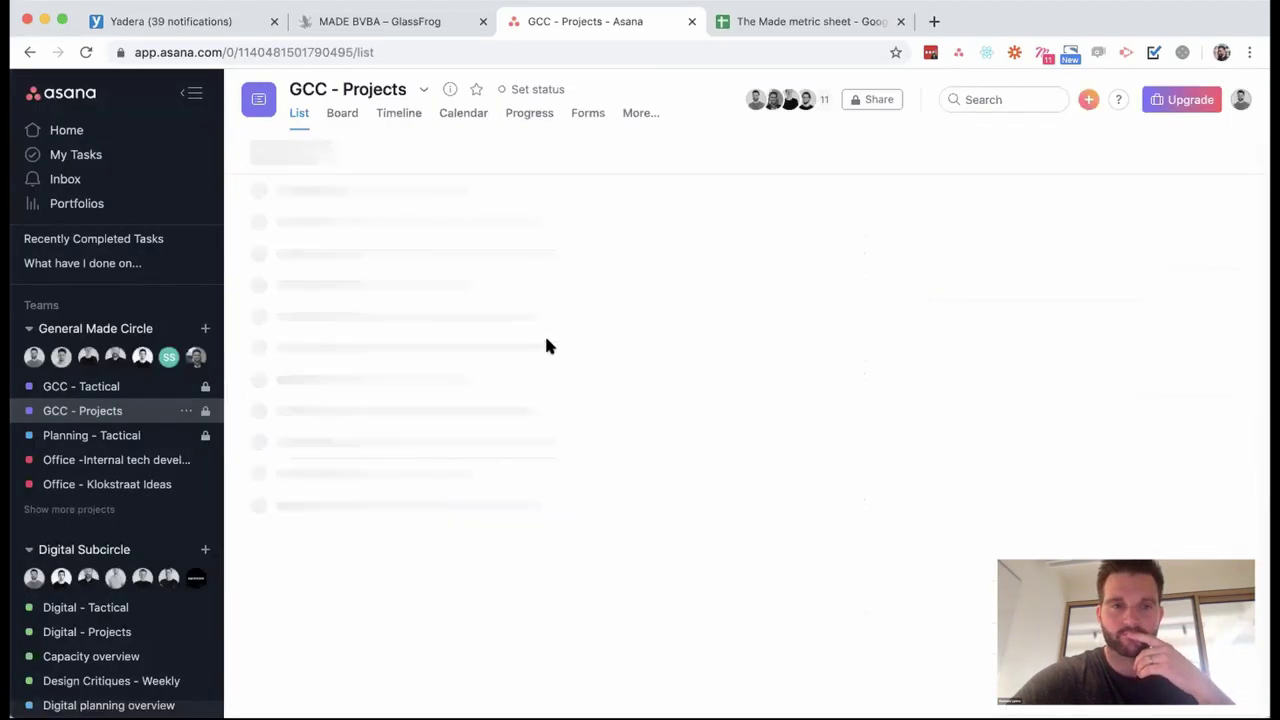
scroll(407, 310, down, 3)
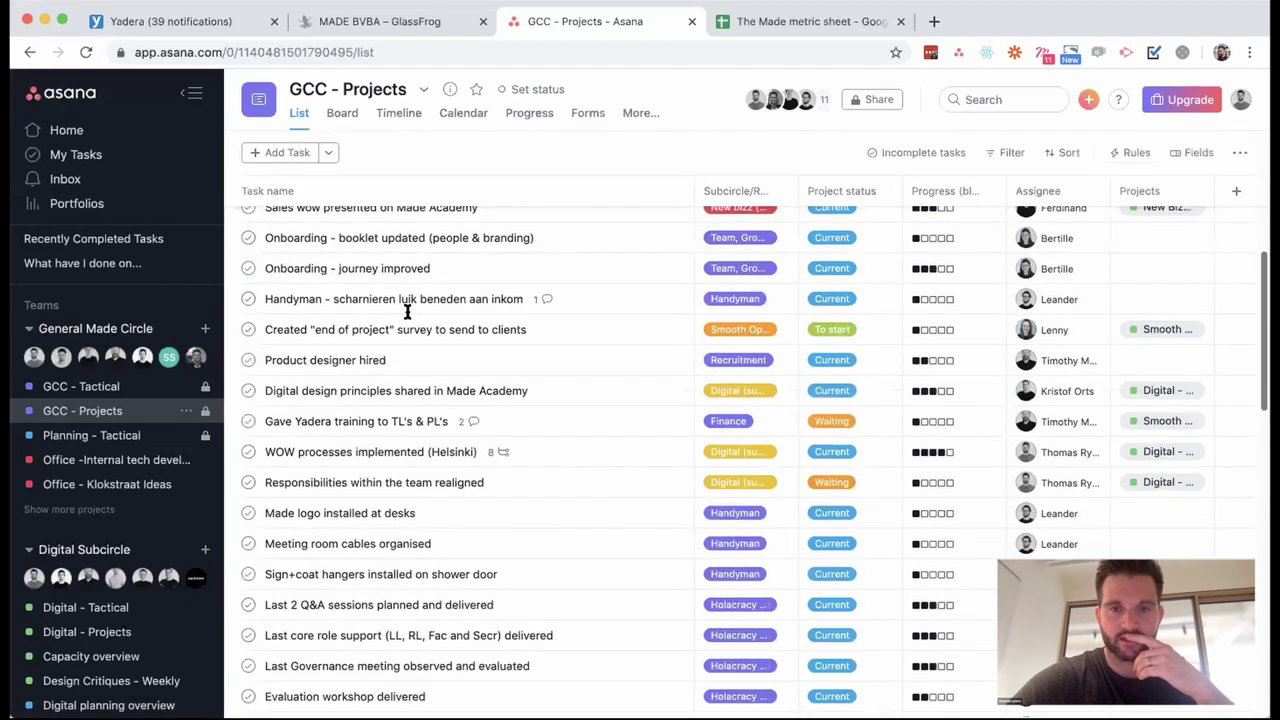
scroll(551, 286, down, 2)
scroll(786, 249, up, 5)
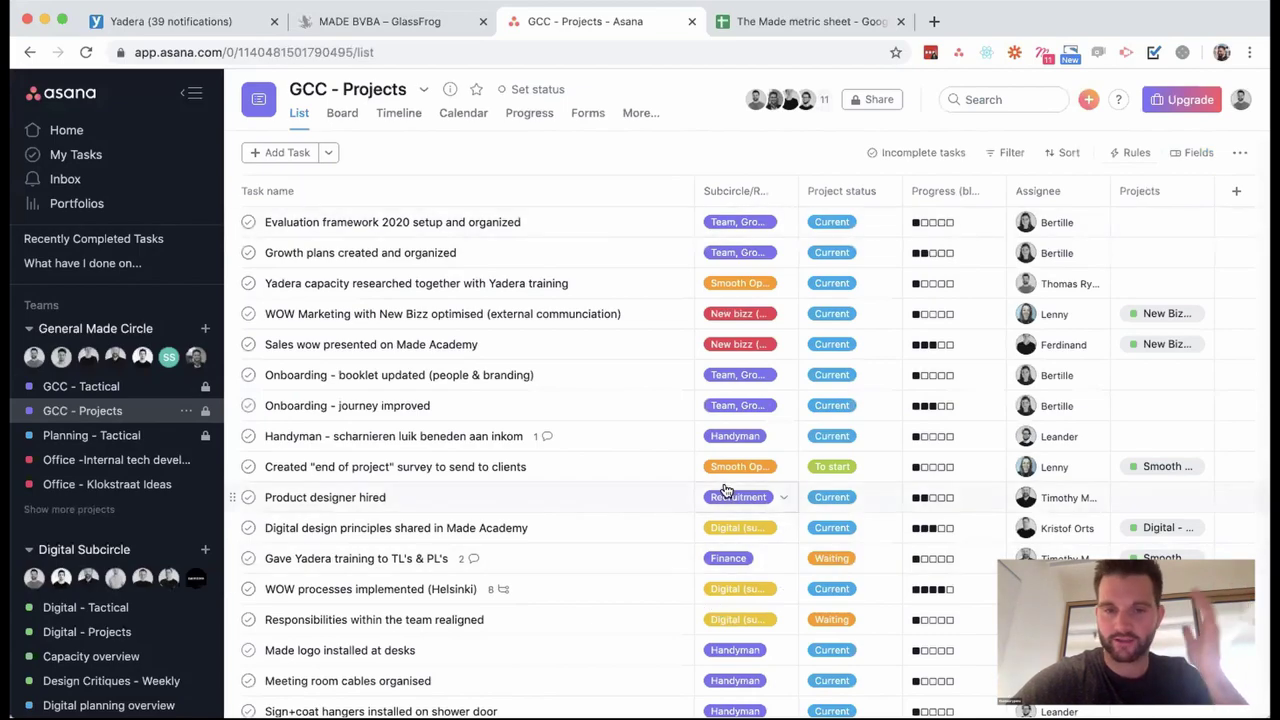
Sort the GCC - Projects list by Project status and review the Current, Waiting and Future groups.
click(1066, 152)
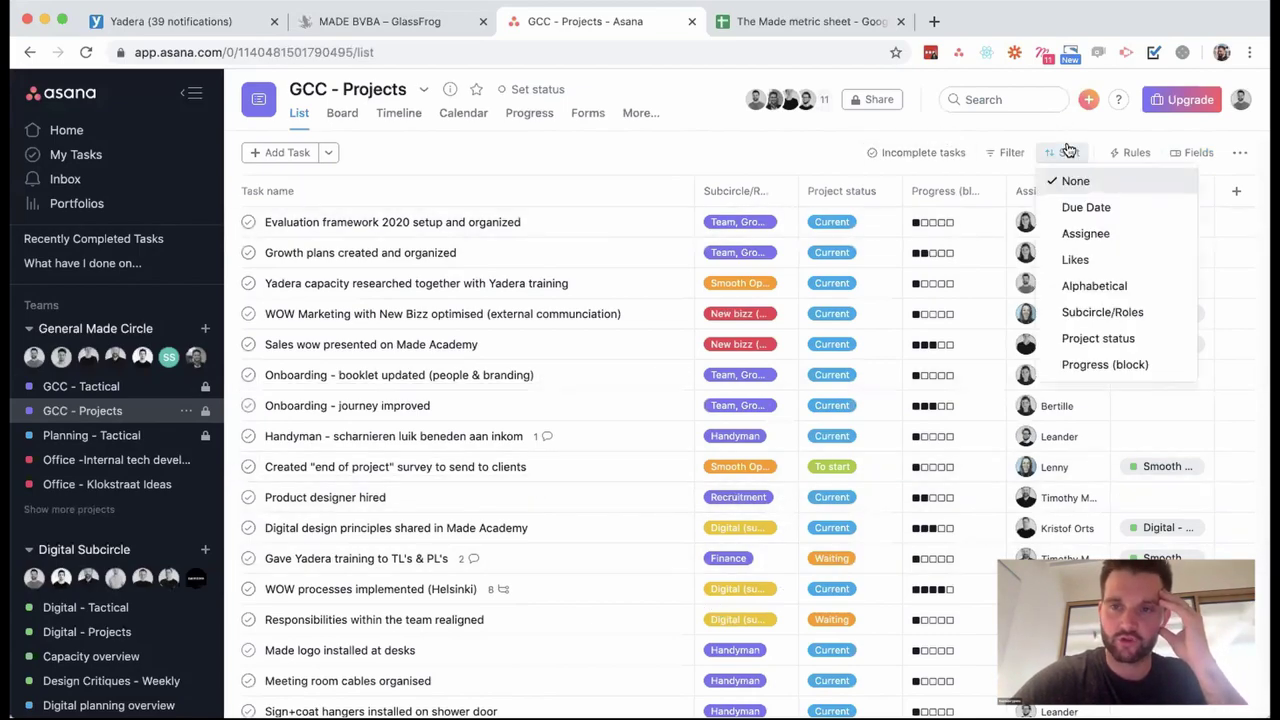
click(1097, 338)
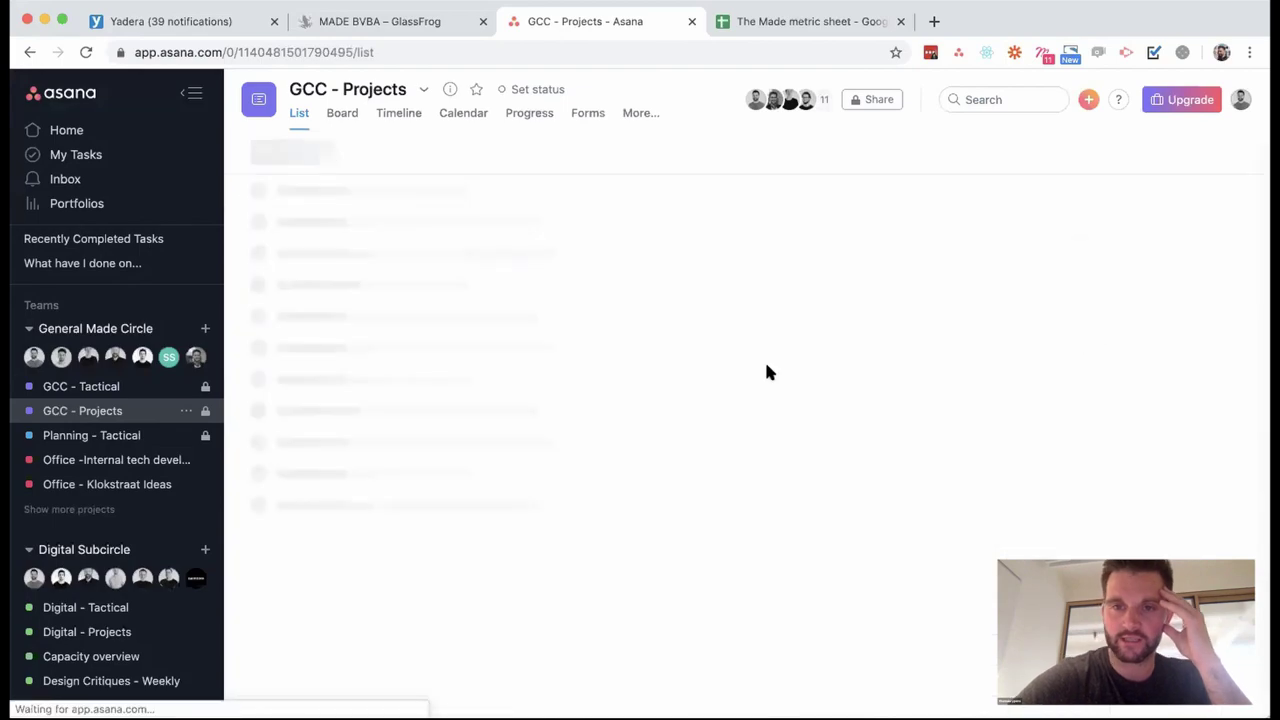
scroll(425, 249, down, 6)
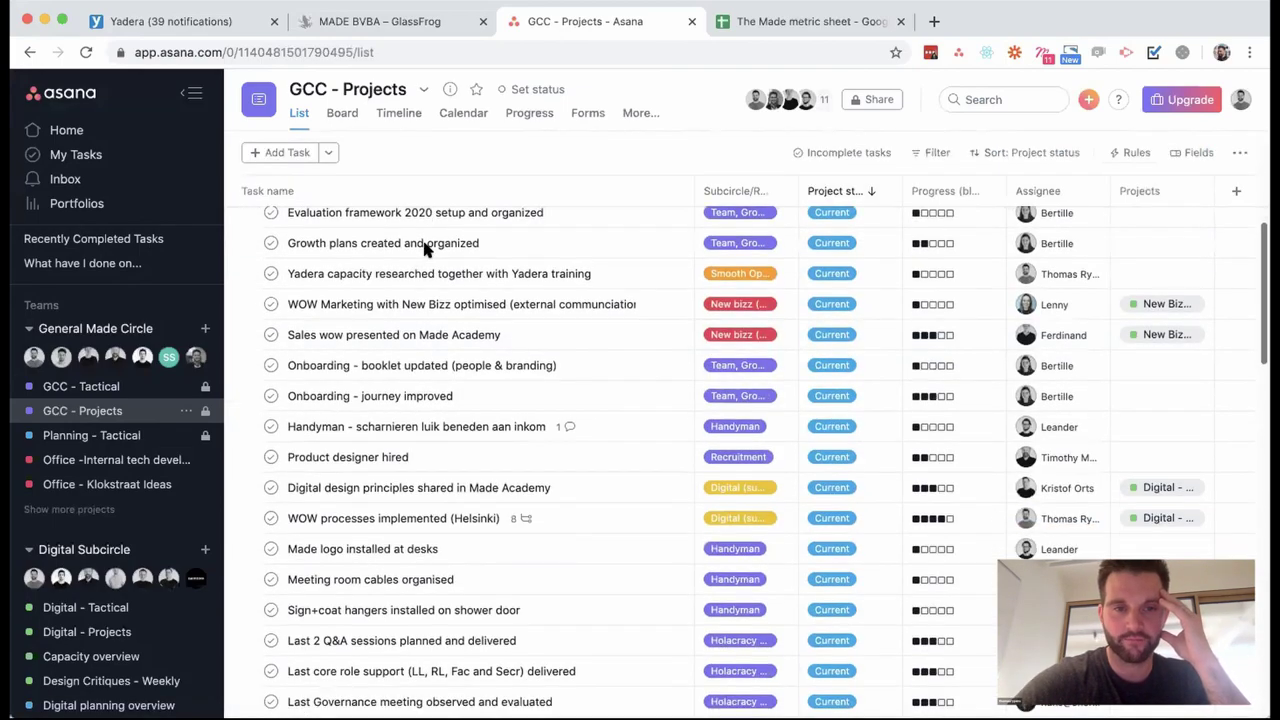
scroll(425, 249, down, 5)
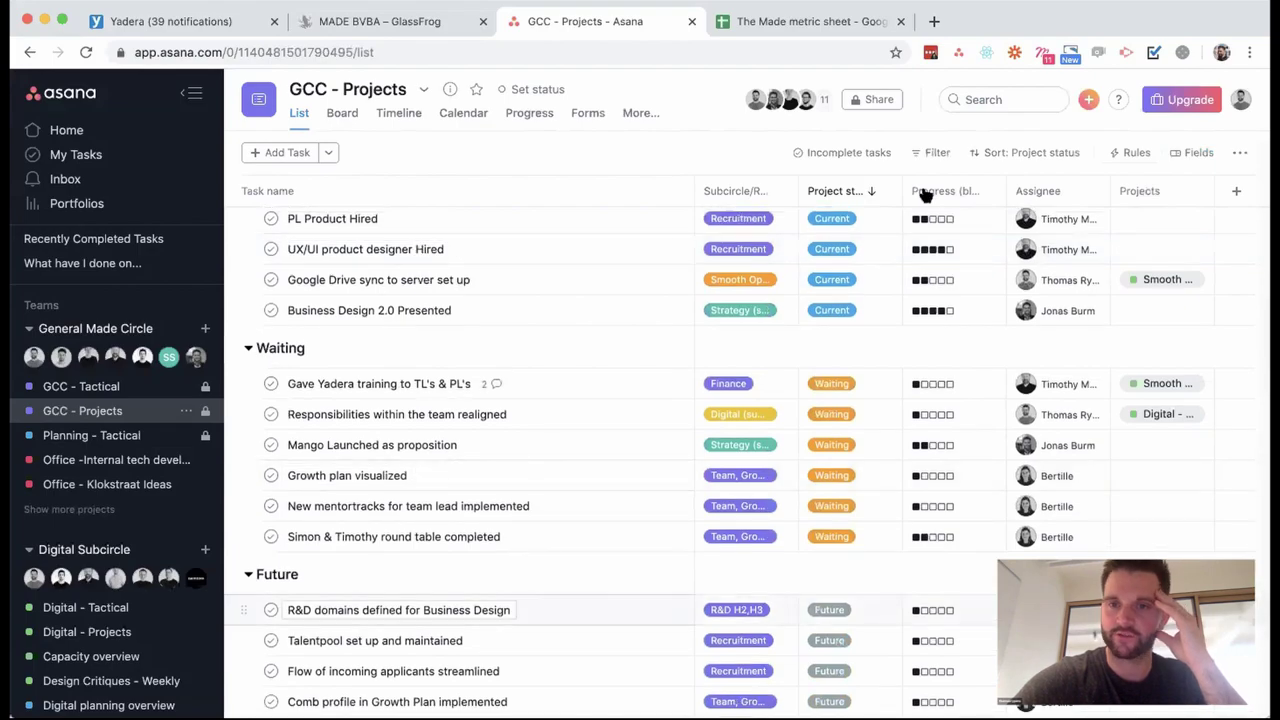
Sort the GCC - Projects list by Subcircle/Roles and save this layout as the project's default.
click(1022, 152)
click(1027, 312)
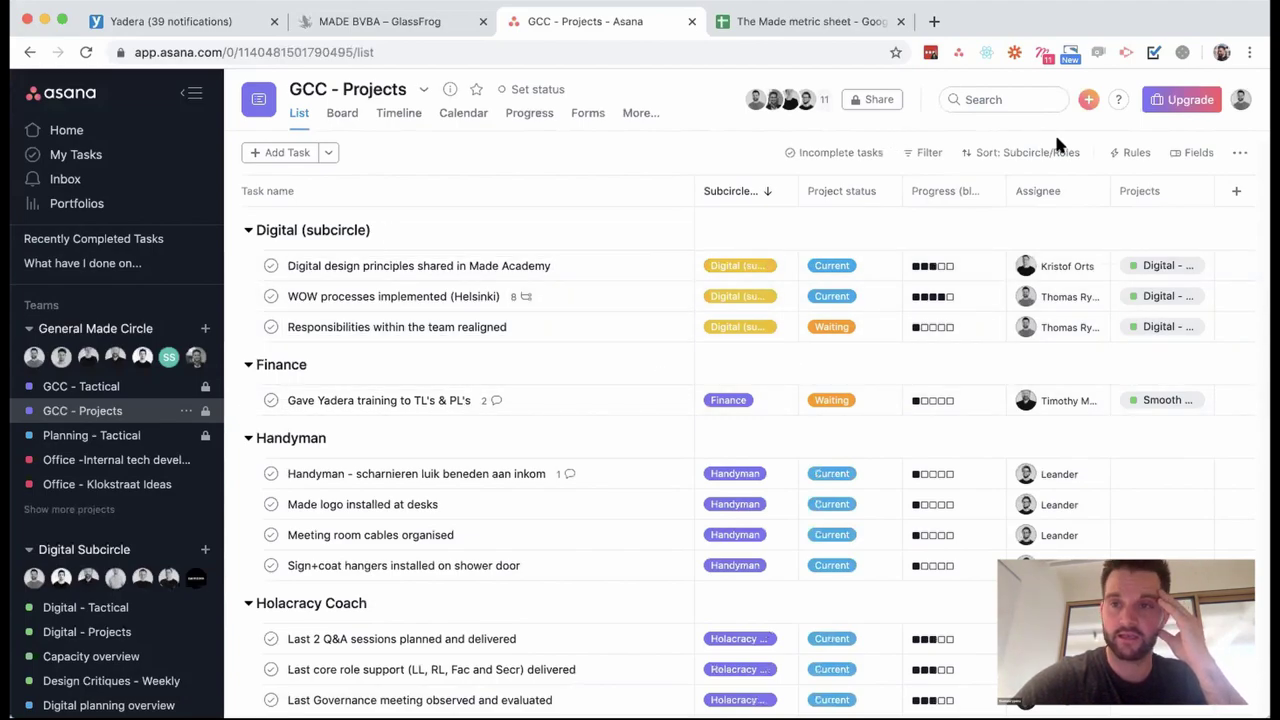
click(1240, 152)
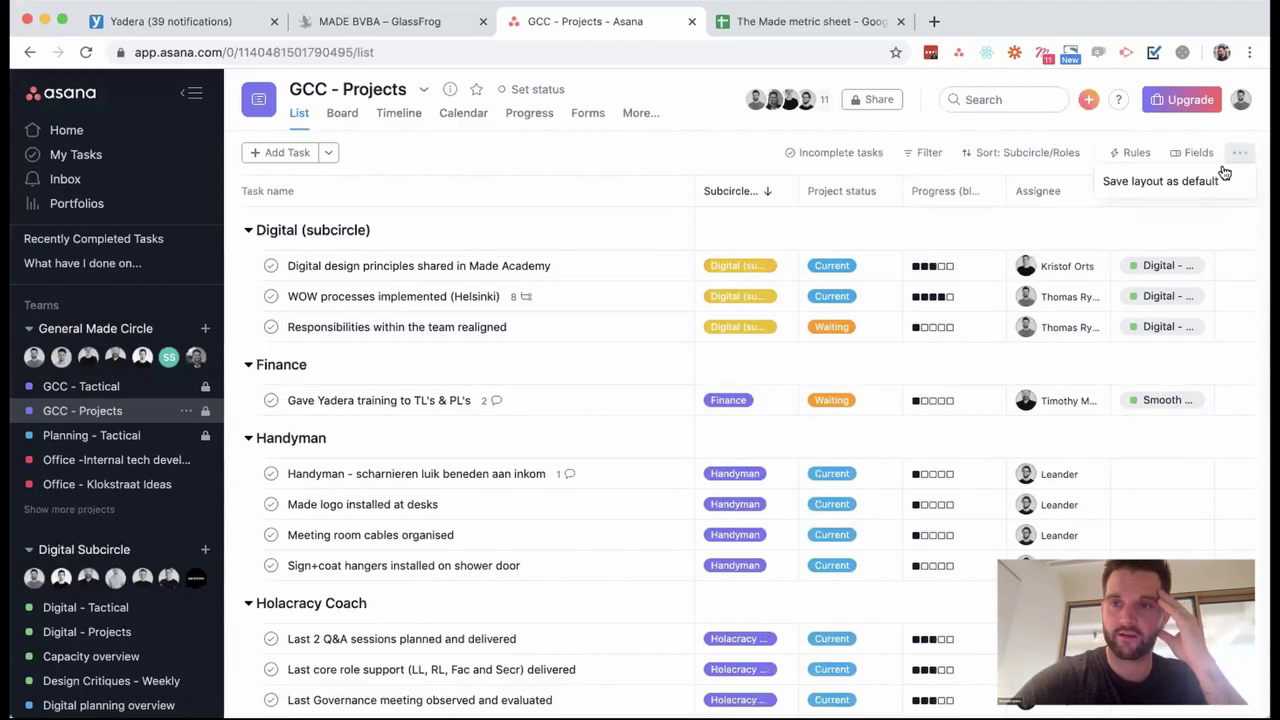
click(1160, 181)
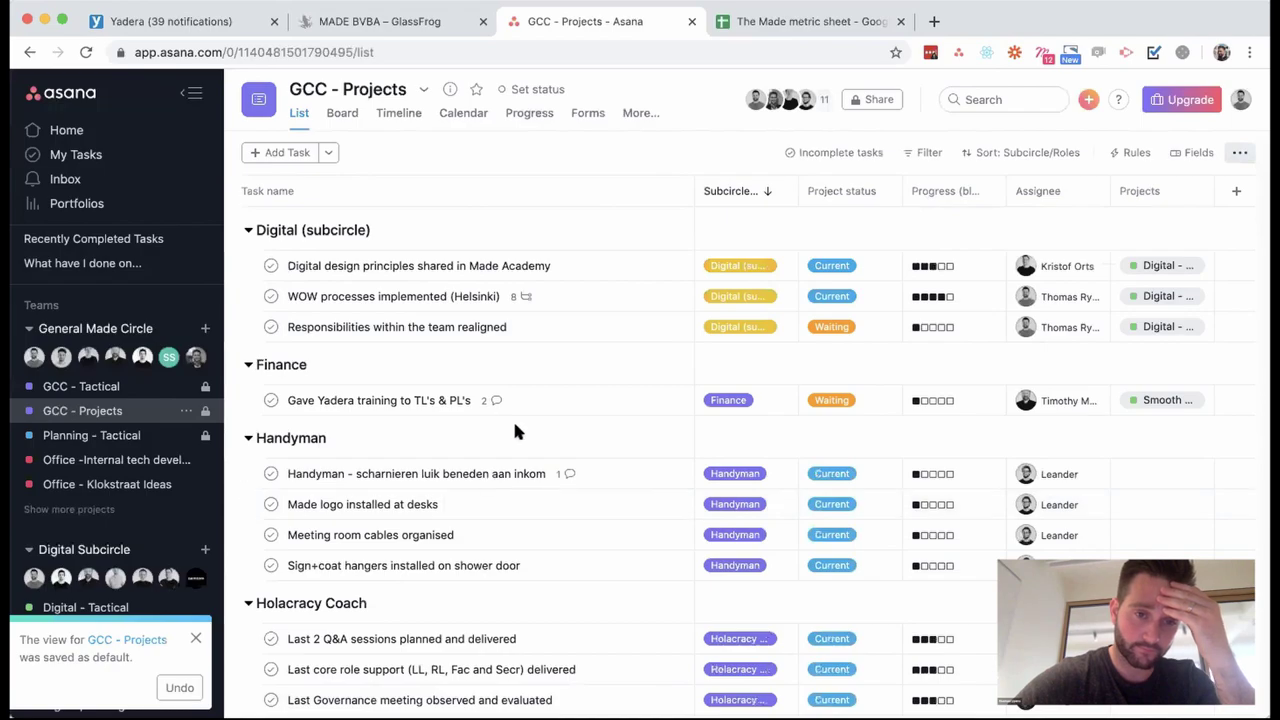
Open GCC - Tactical from General Made Circle and review the Agenda and Governance Items sections.
click(133, 393)
scroll(370, 407, down, 2)
scroll(370, 407, down, 15)
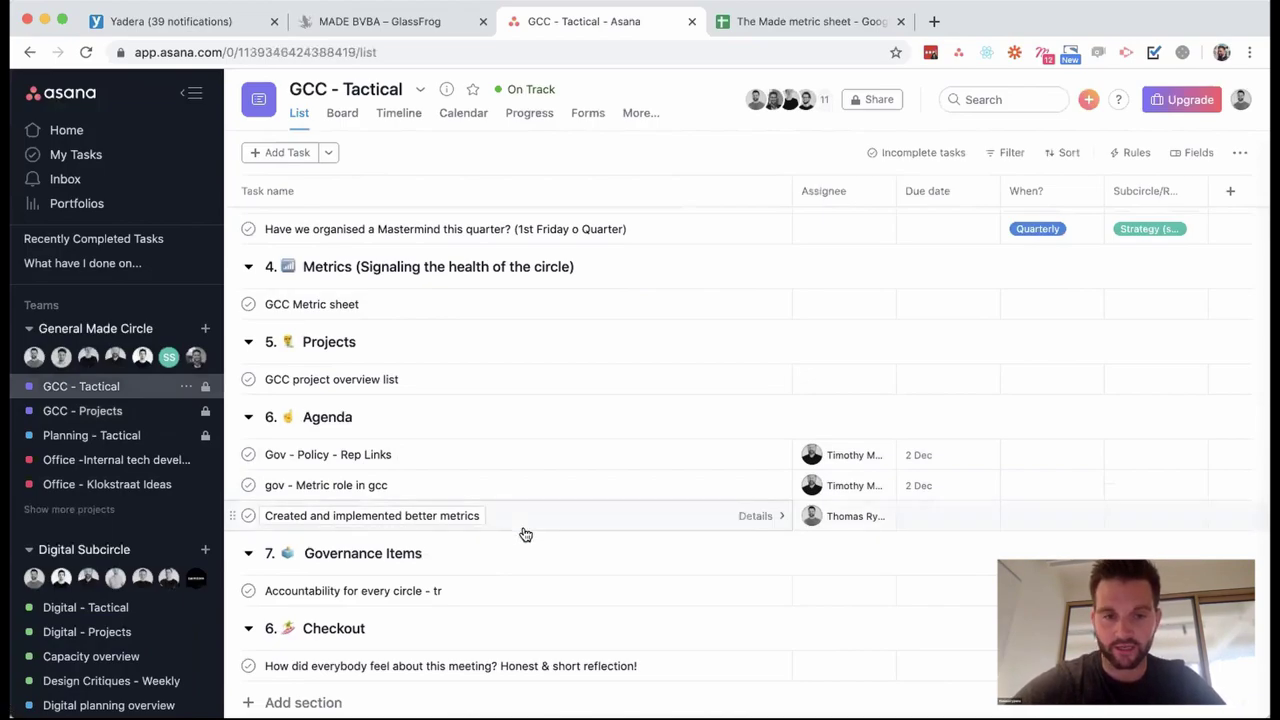
scroll(531, 548, down, 1)
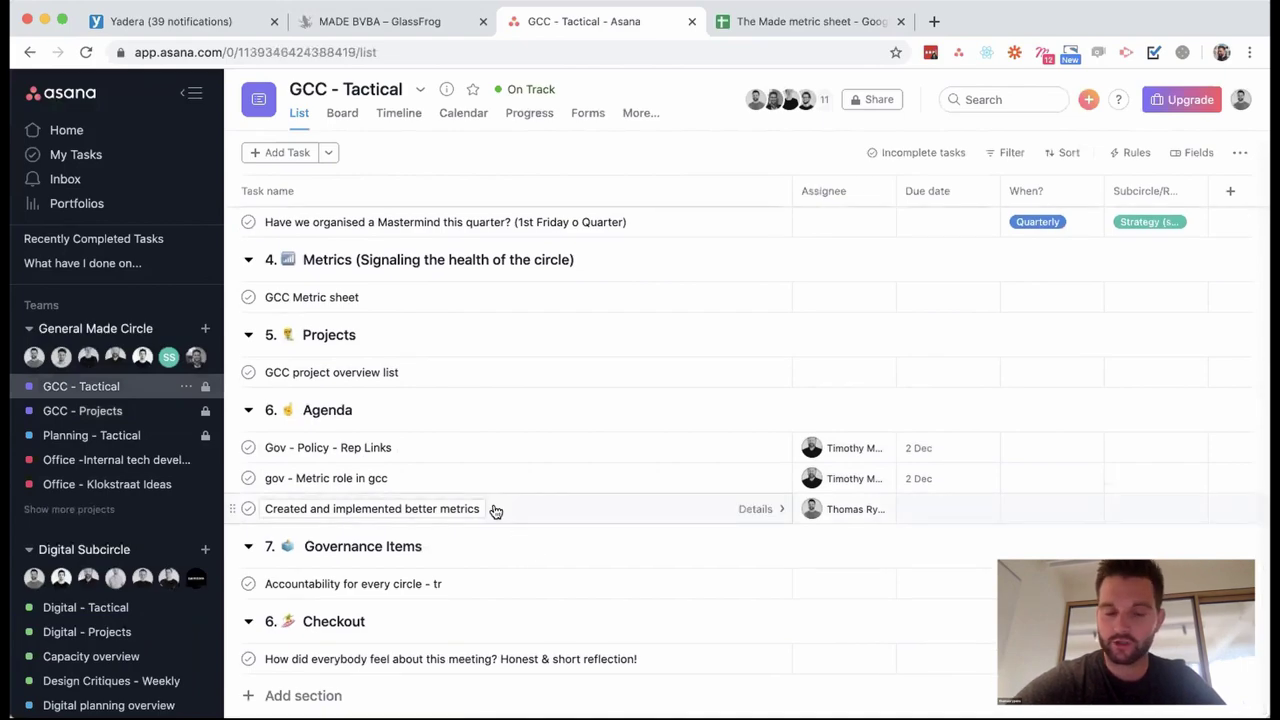
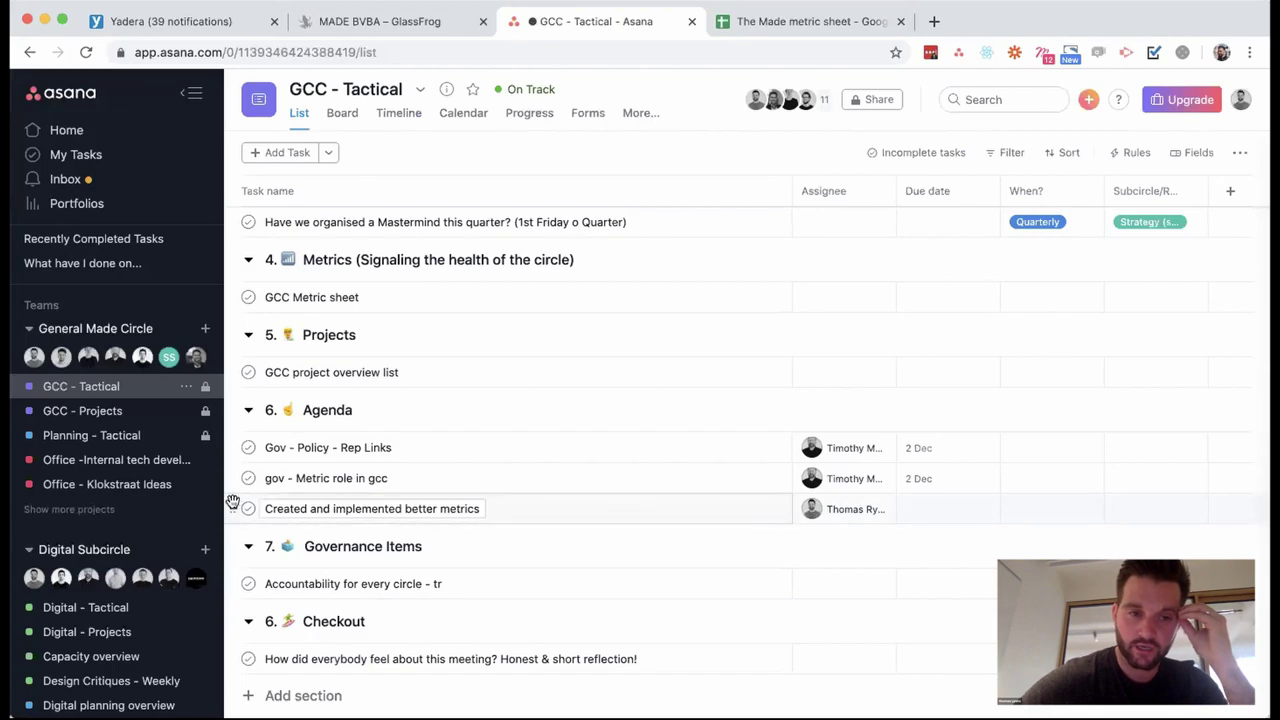
Move the task "Created and implemented better metrics" from Agenda into Governance Items and back to Agenda.
drag(231, 508, 222, 552)
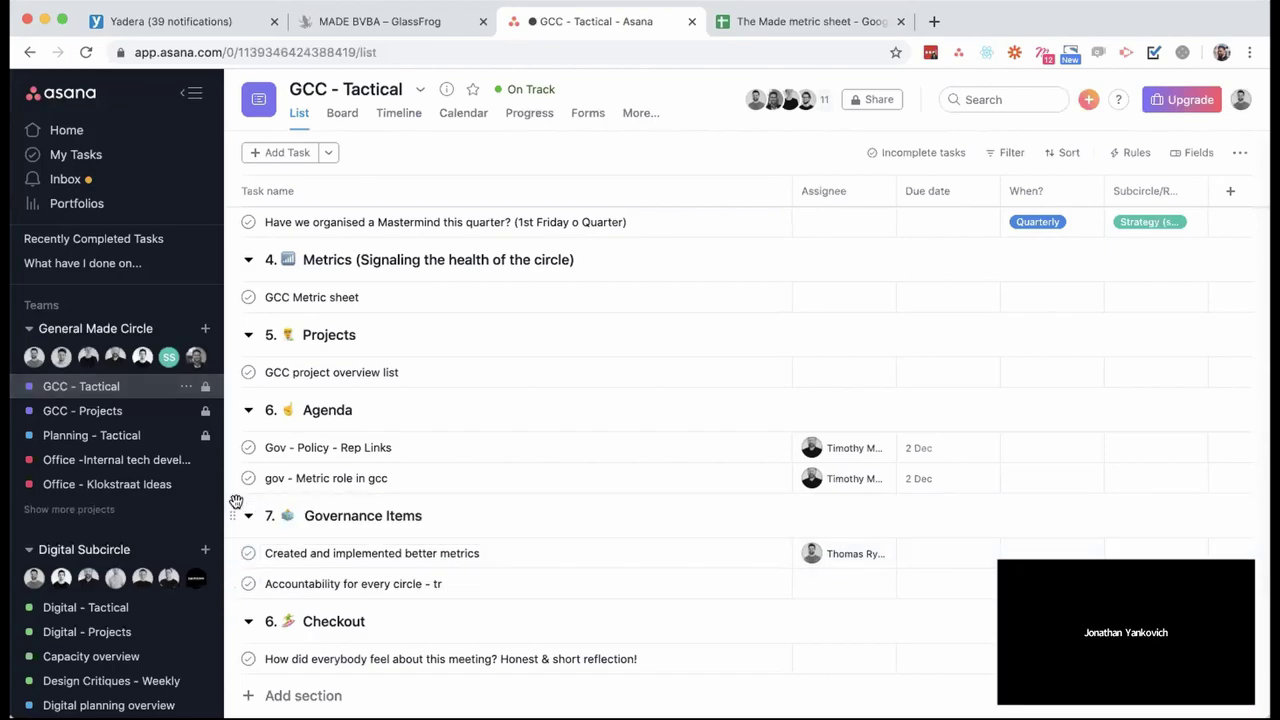
drag(233, 553, 236, 482)
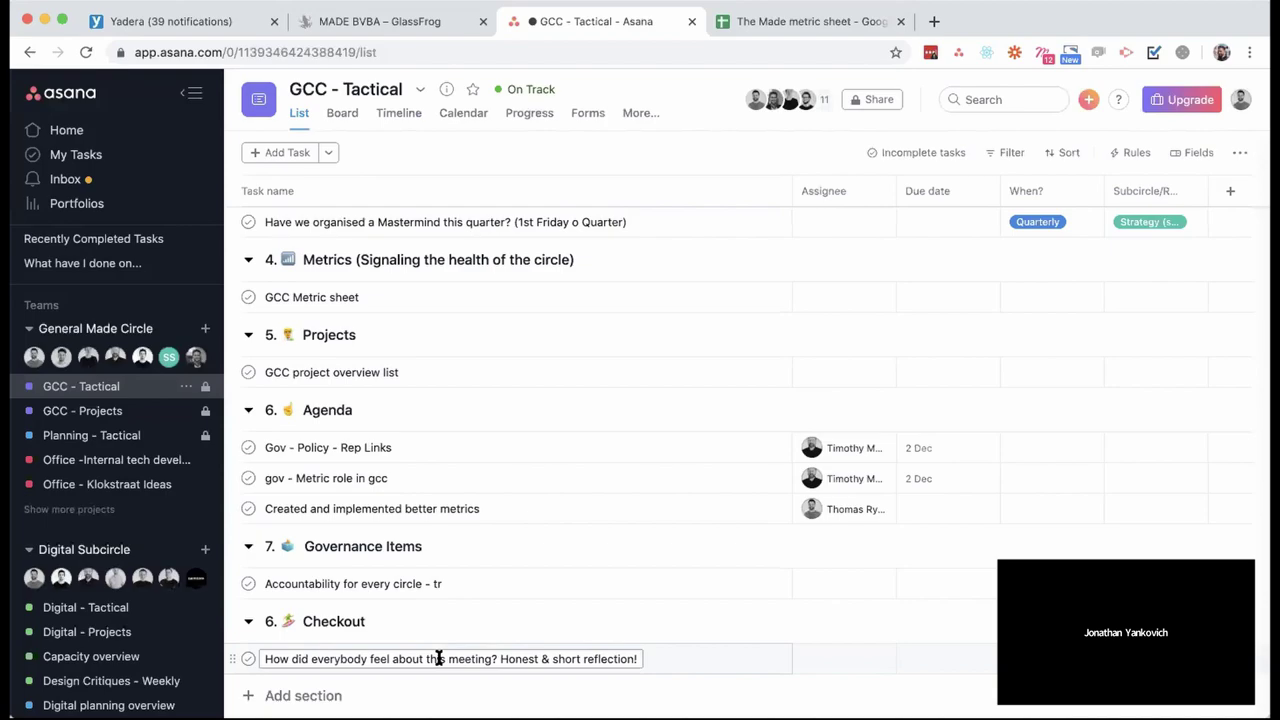
Add an Agenda task below "Created and implemented better metrics" for two colleagues to discuss the business design event, and assign it to the first colleague.
click(482, 512)
key(Return)
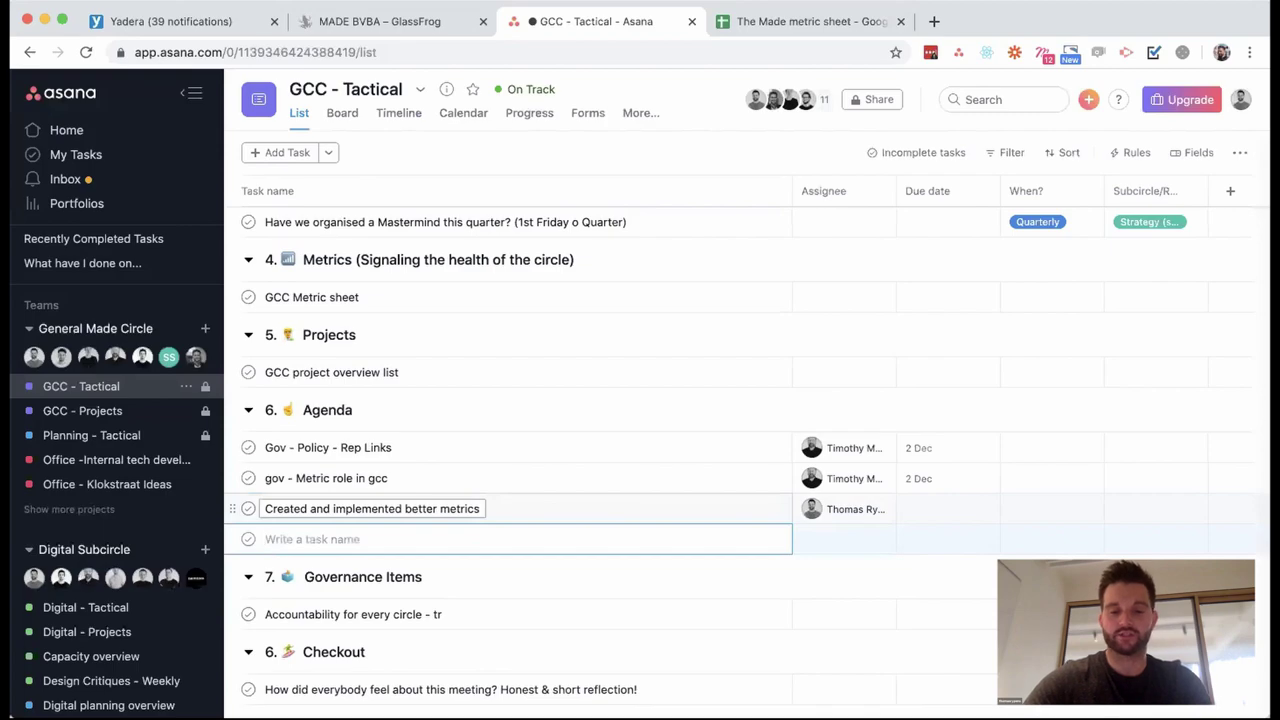
text(H)
key(BackSpace)
text(Thomas sits together with Ferdinand to discuss business design event)
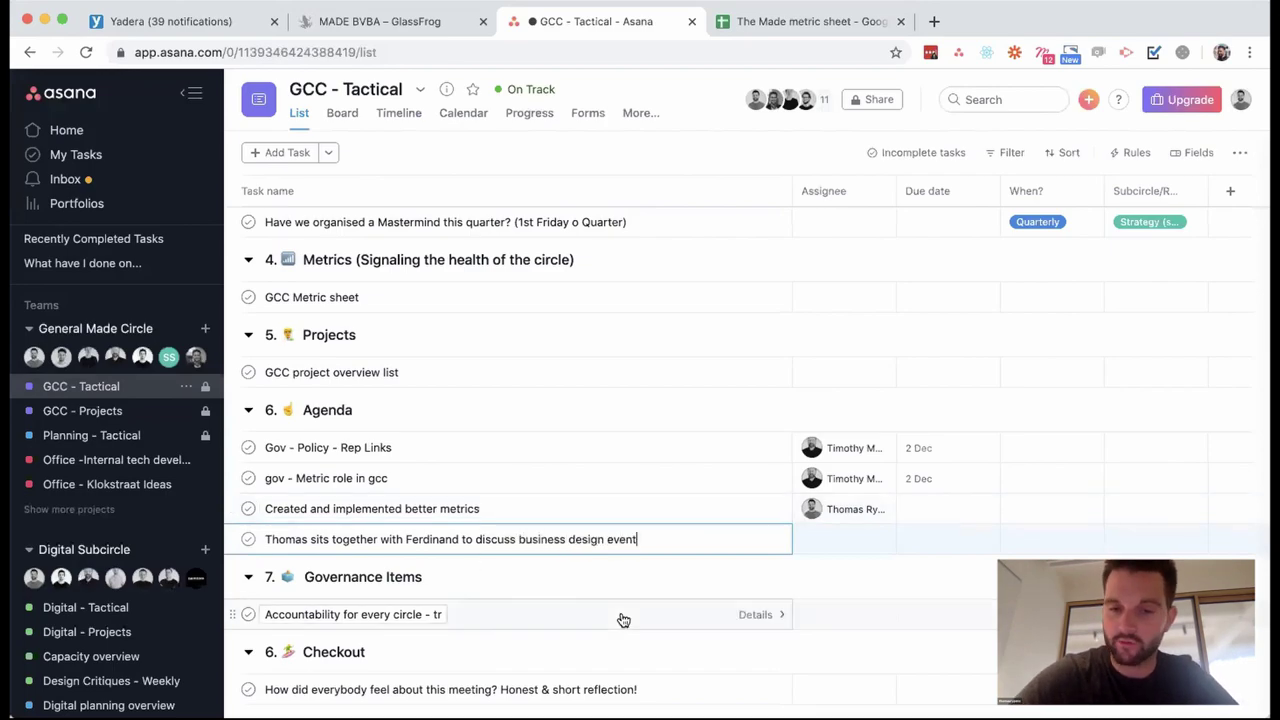
triple_click(485, 539)
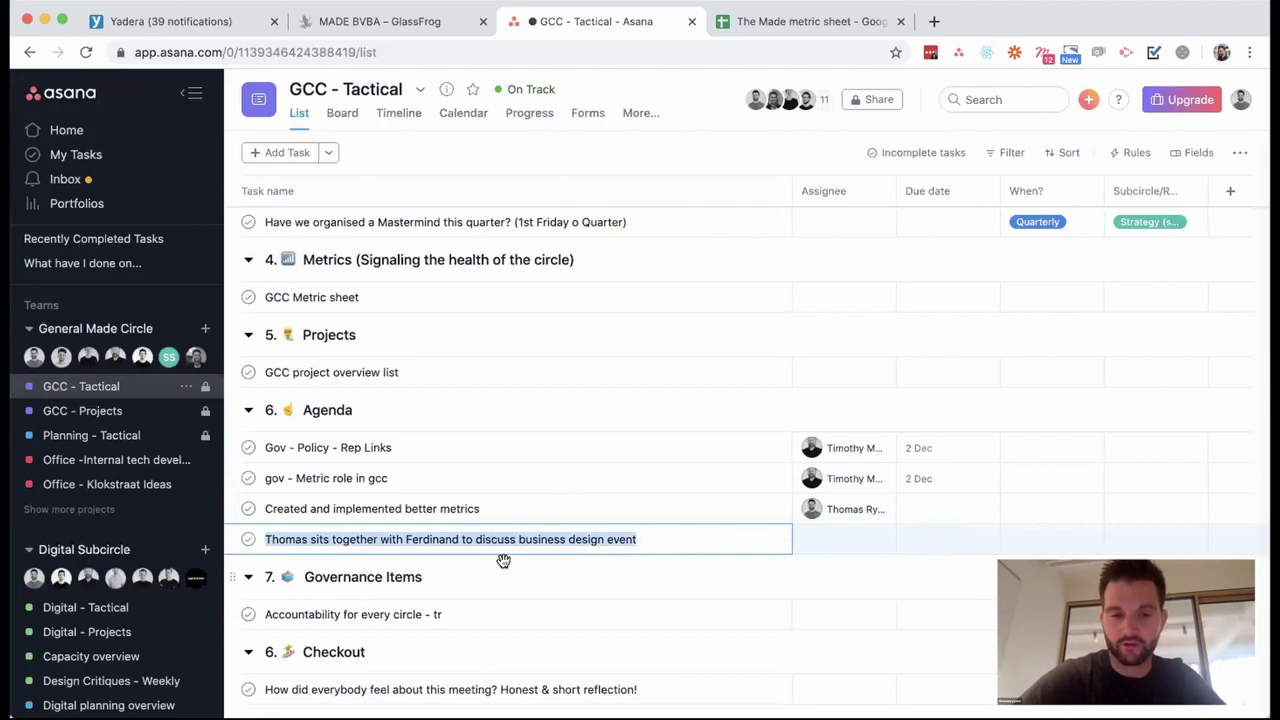
click(803, 540)
text(Tho)
key(Return)
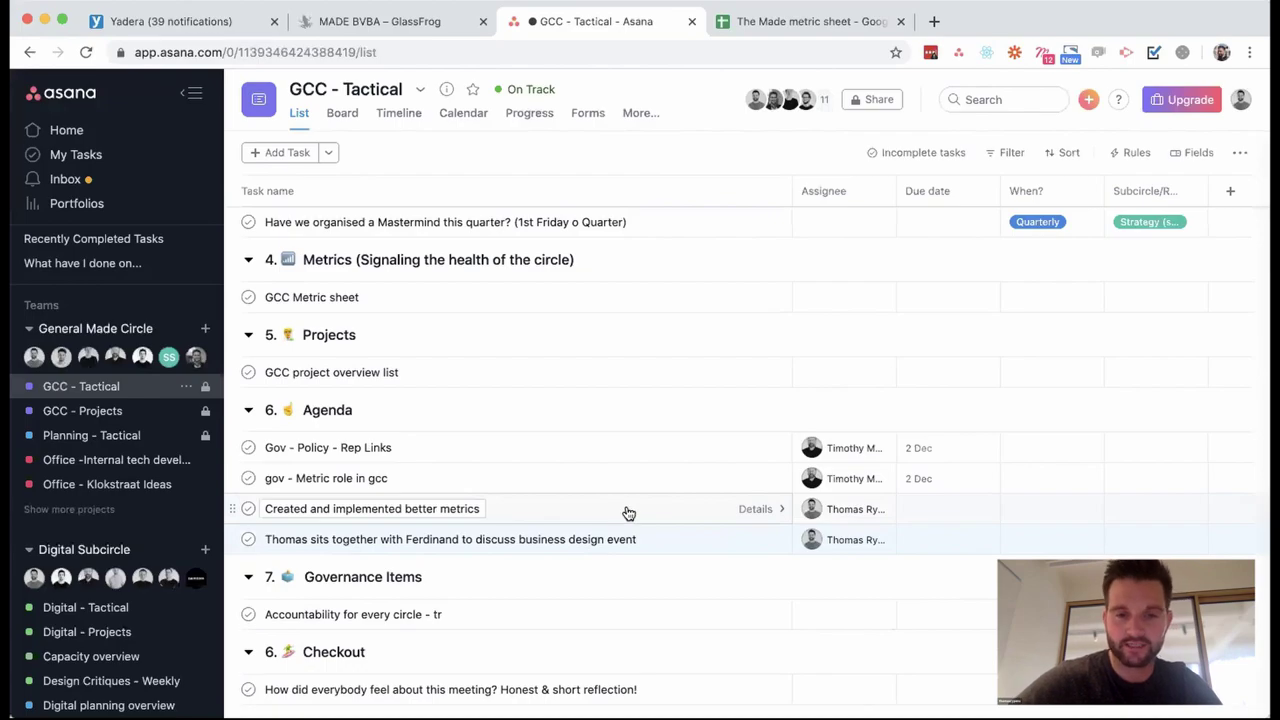
Remove "Created and implemented better metrics" and the new business design event task together from the GCC - Tactical project, and close the task details.
shift+click(627, 512)
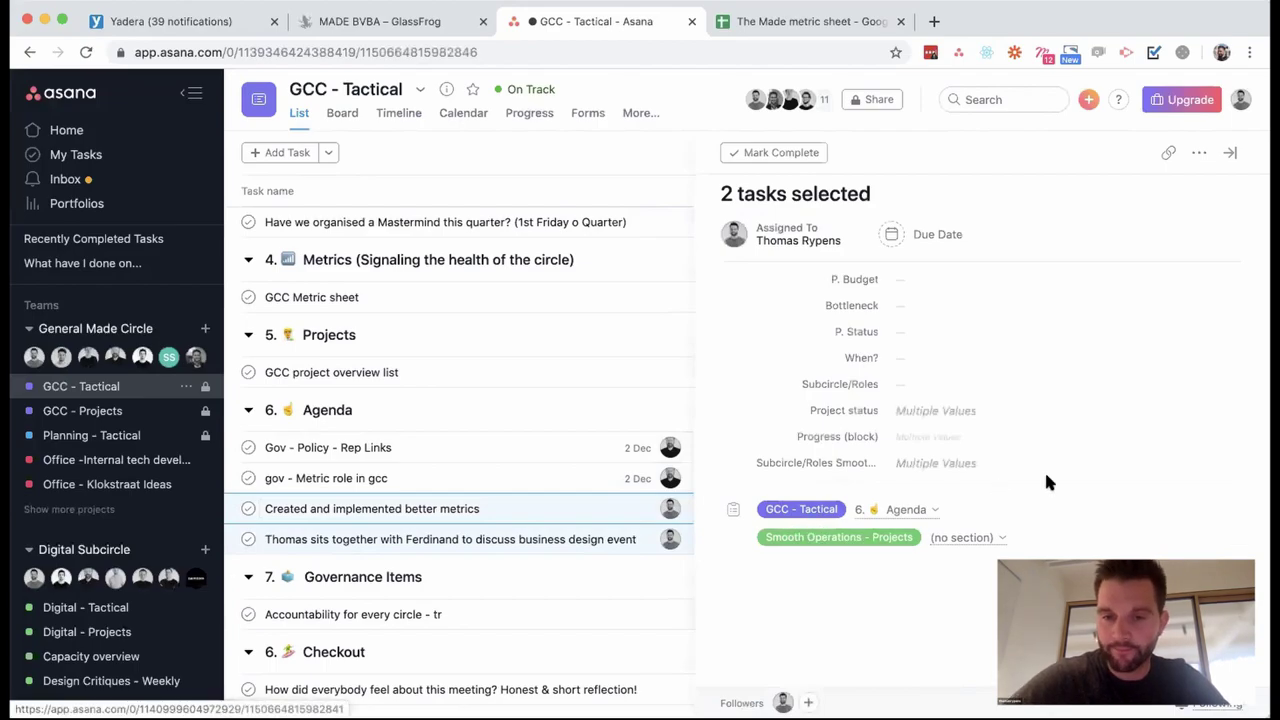
mouse_move(1206, 509)
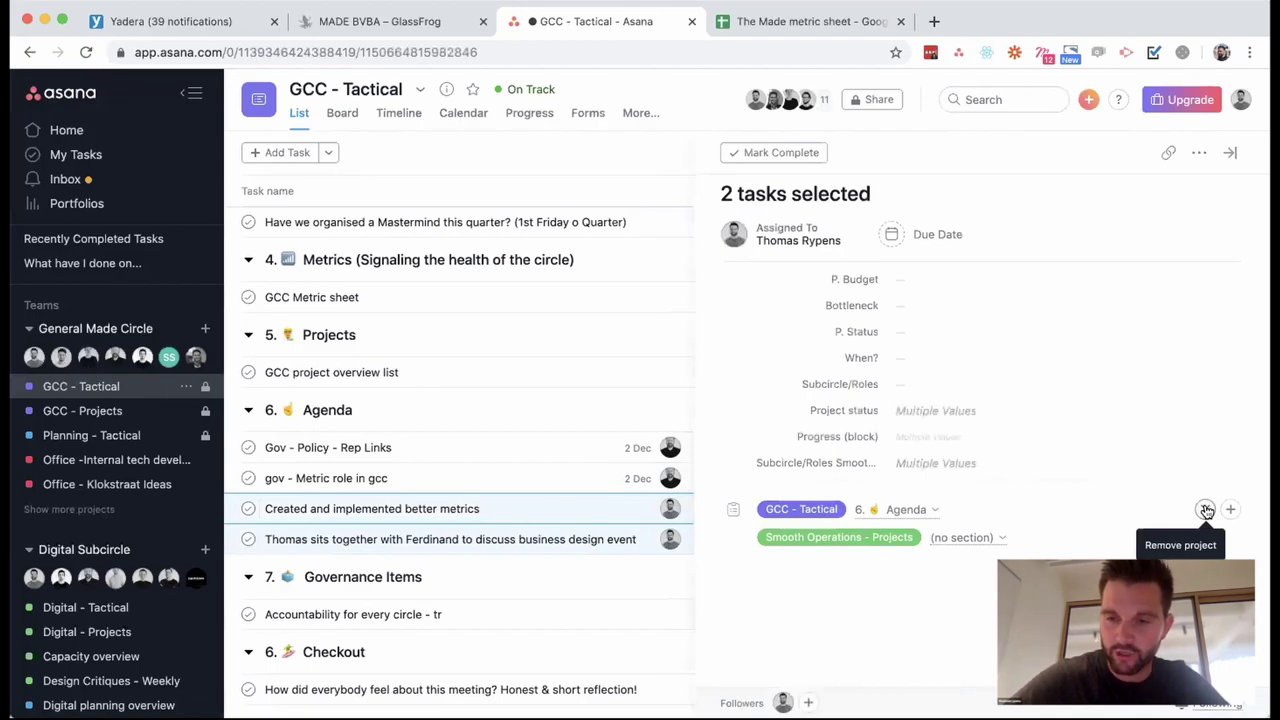
click(1206, 510)
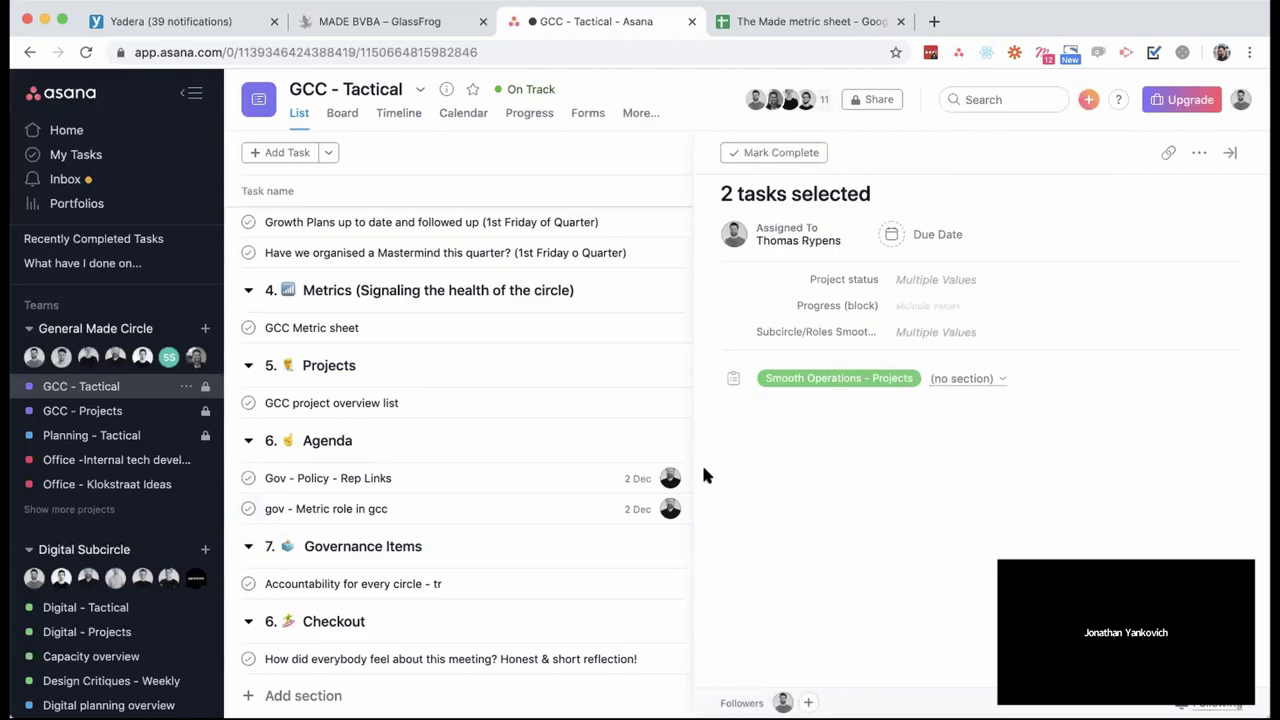
click(1230, 152)
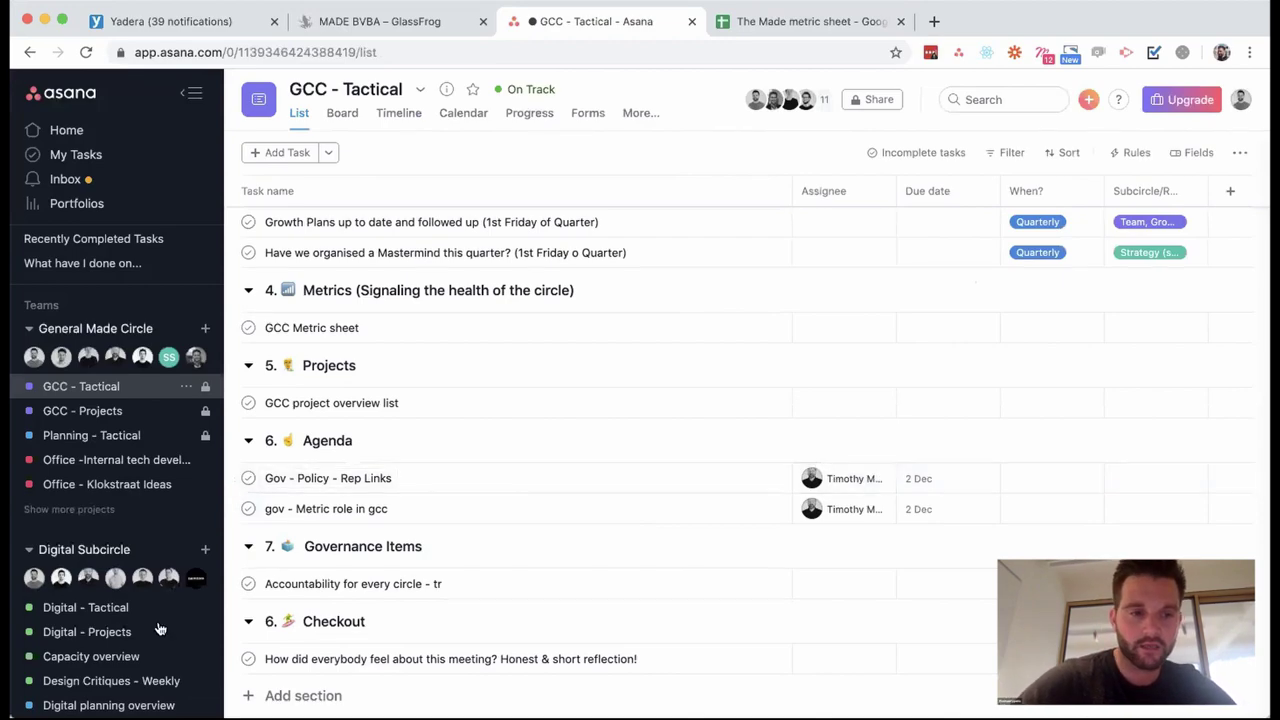
Open Digital - Tactical from the Digital Subcircle and review its metrics, projects and agenda sections.
scroll(150, 620, down, 5)
click(126, 400)
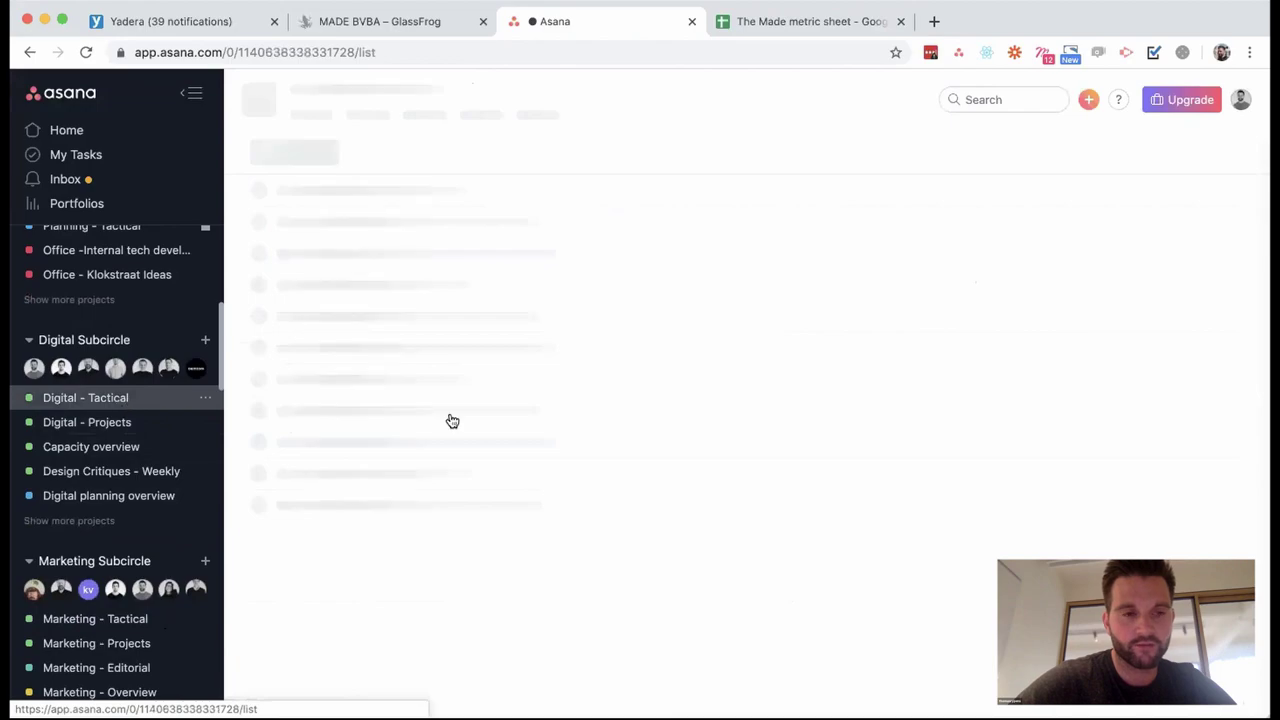
scroll(465, 432, down, 15)
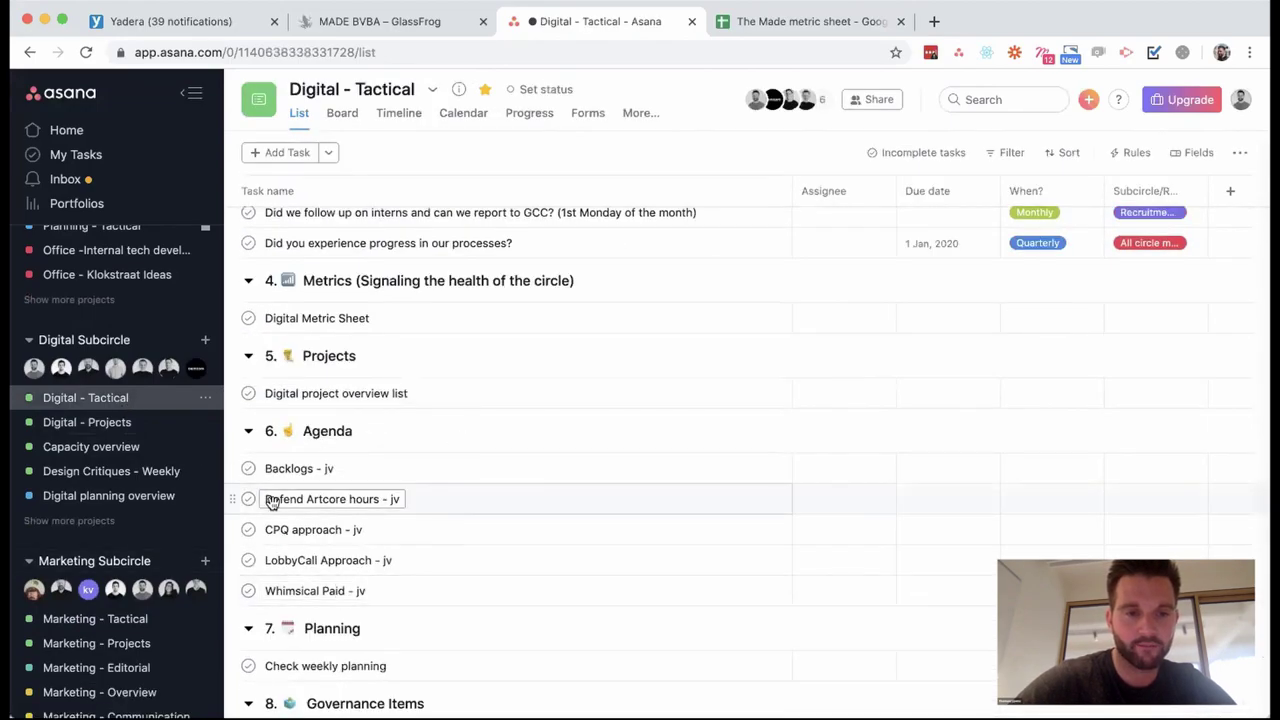
Open Marketing - Tactical from the Marketing Subcircle and review its agenda and governance items.
scroll(165, 480, down, 4)
click(114, 435)
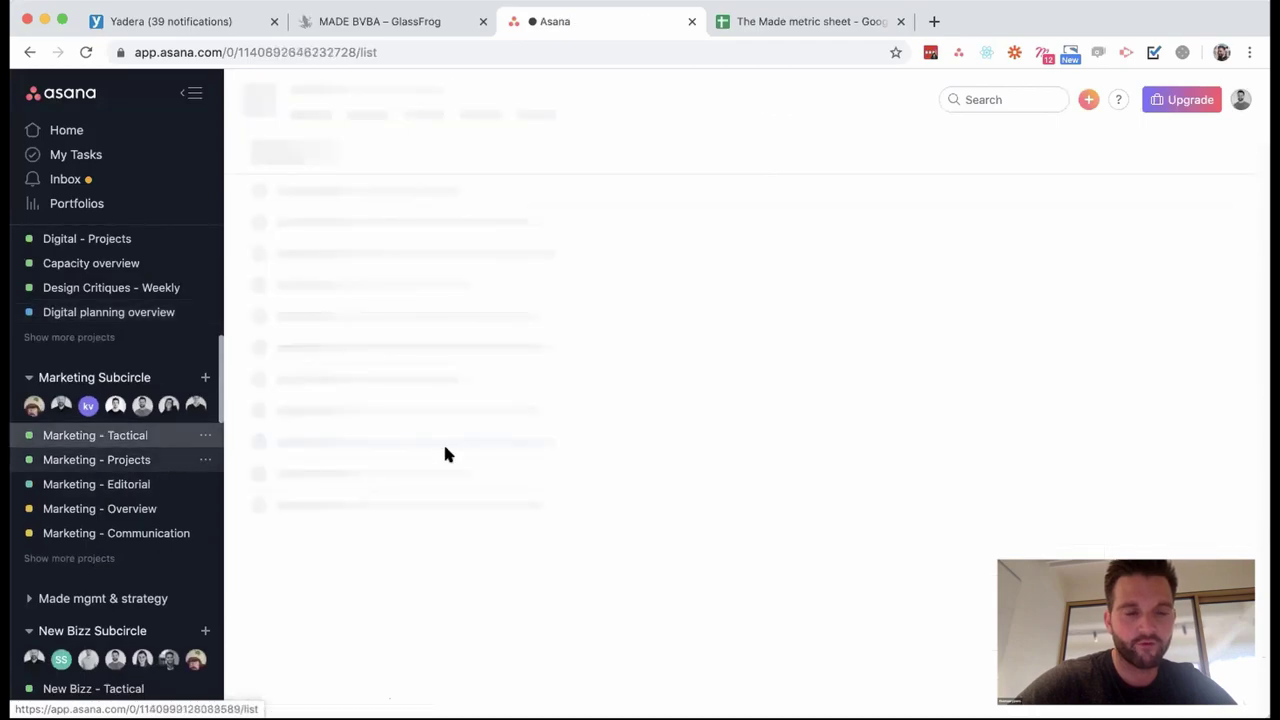
scroll(479, 408, down, 5)
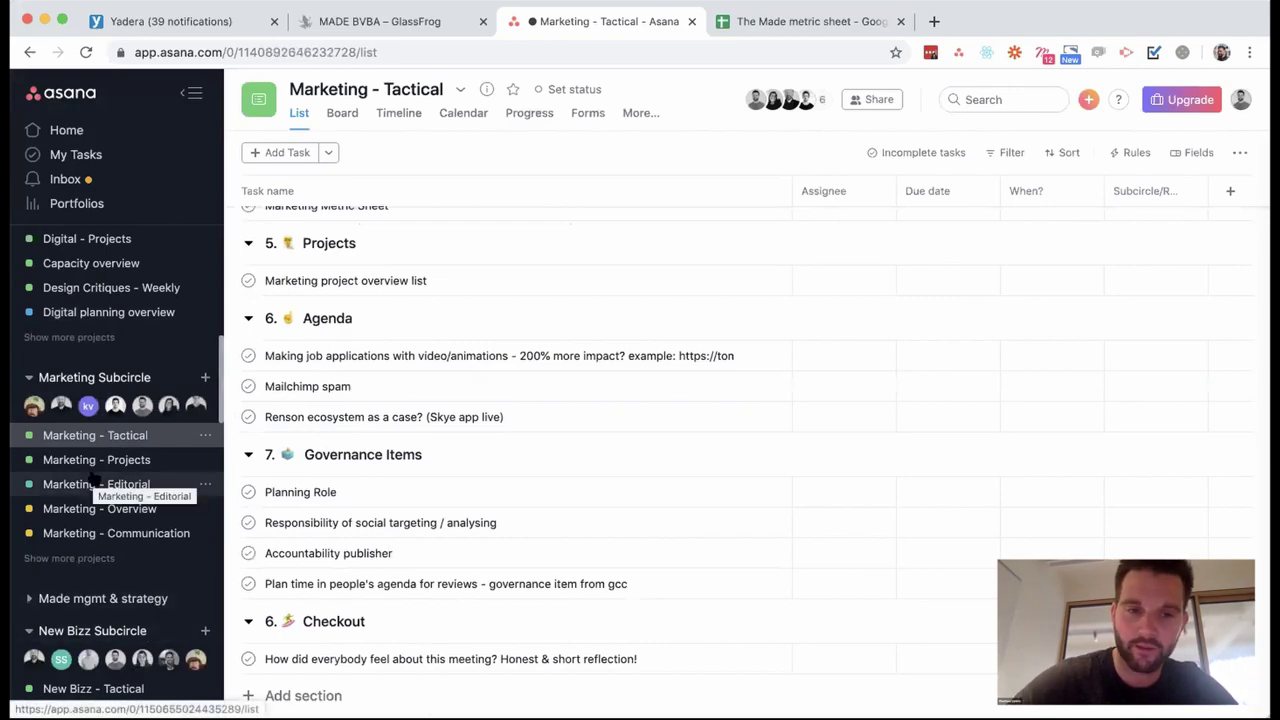
Open New Bizz - Tactical from the New Bizz Subcircle and review its checklist and agenda tasks.
scroll(91, 478, down, 1)
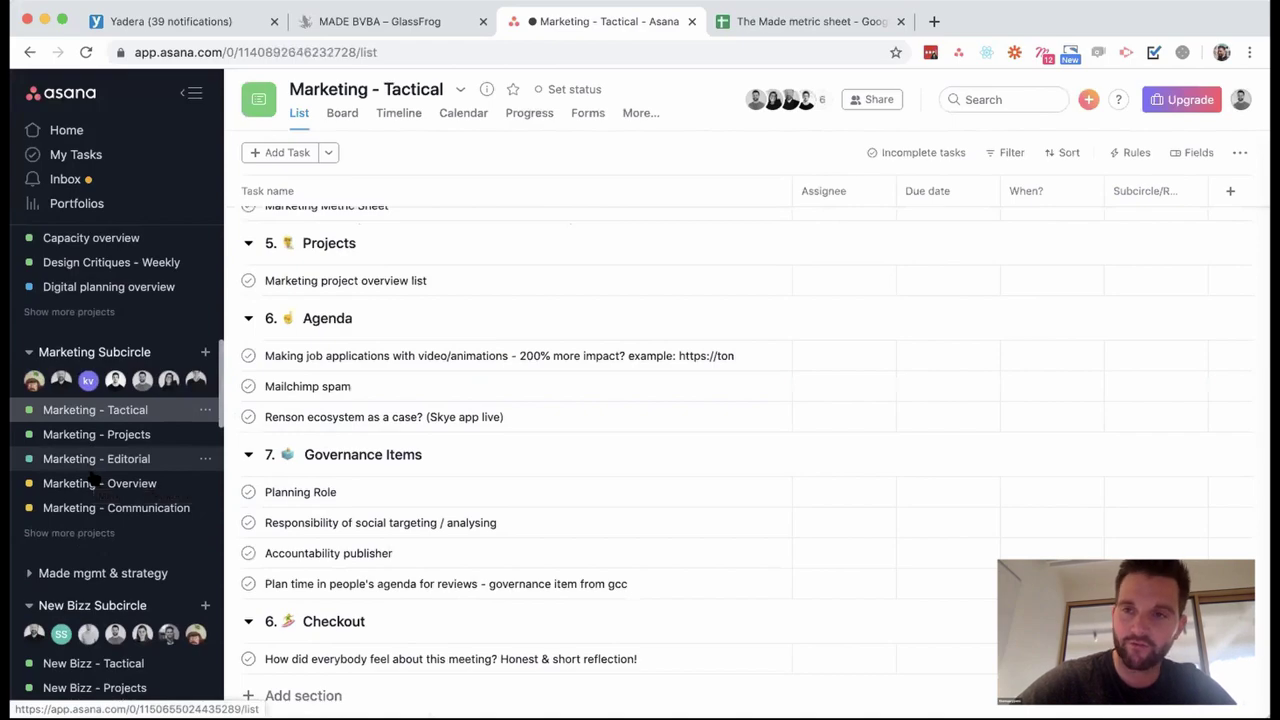
scroll(91, 478, down, 3)
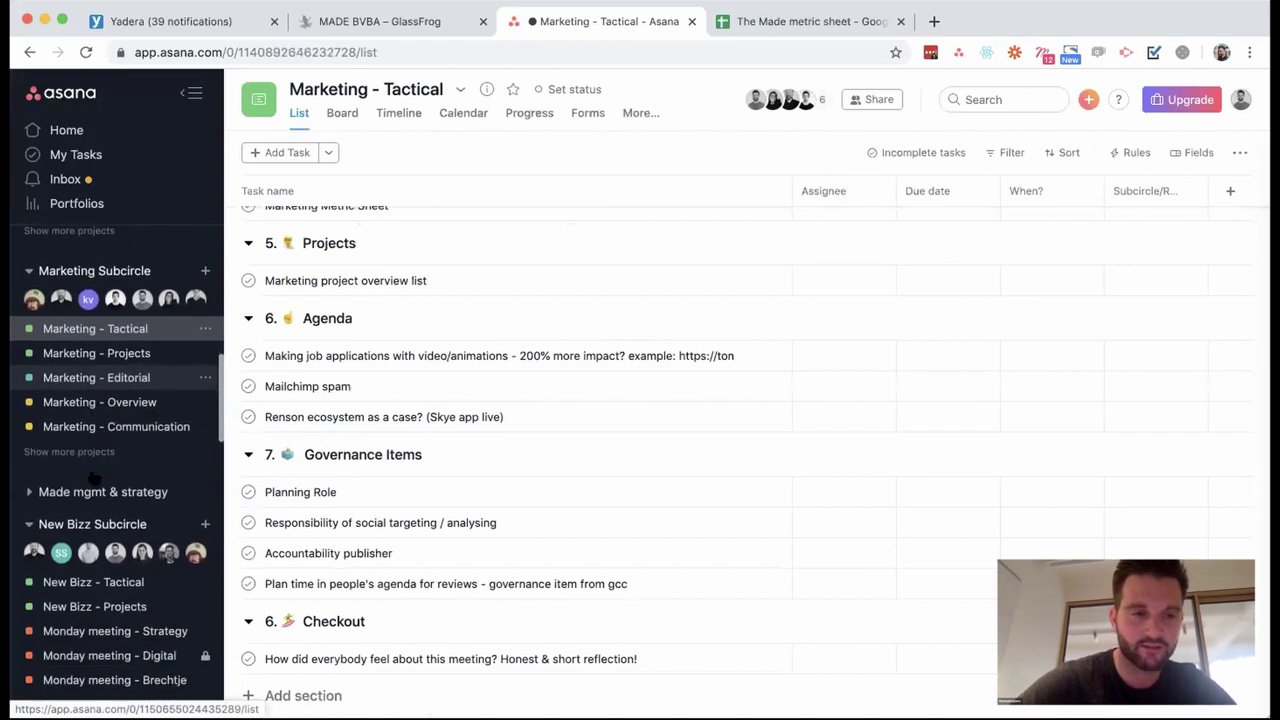
click(143, 581)
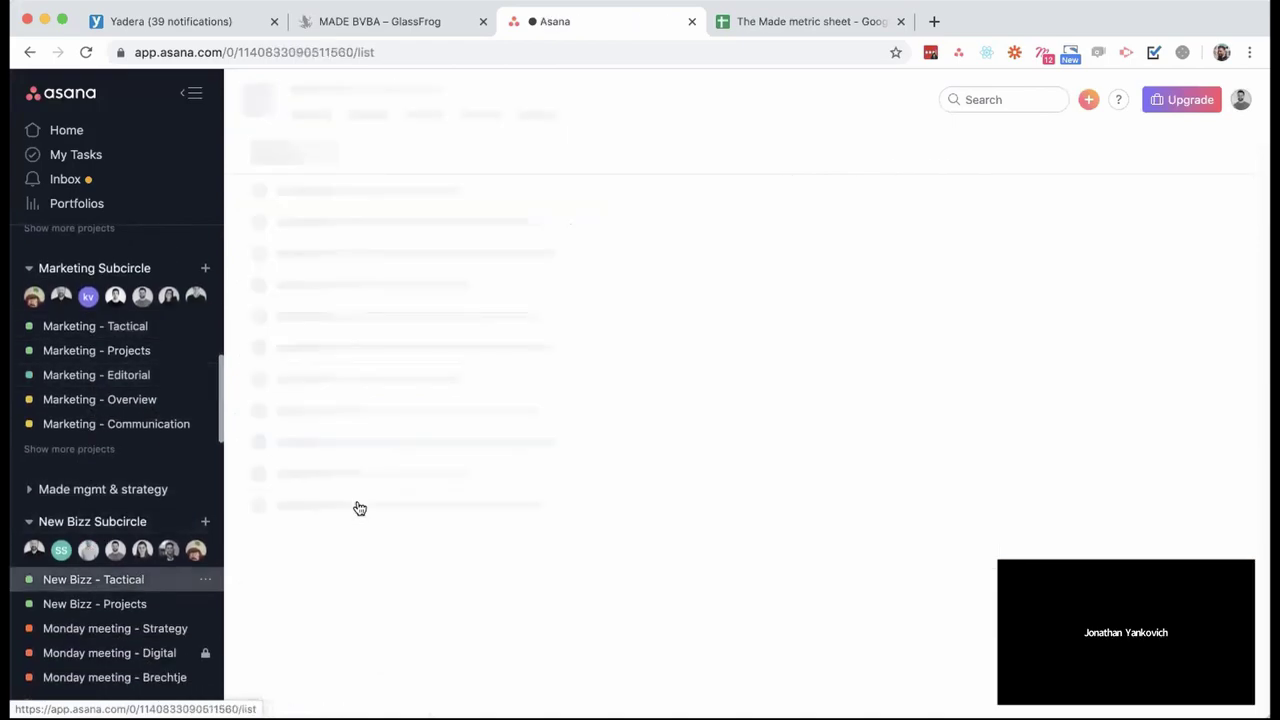
scroll(388, 453, down, 10)
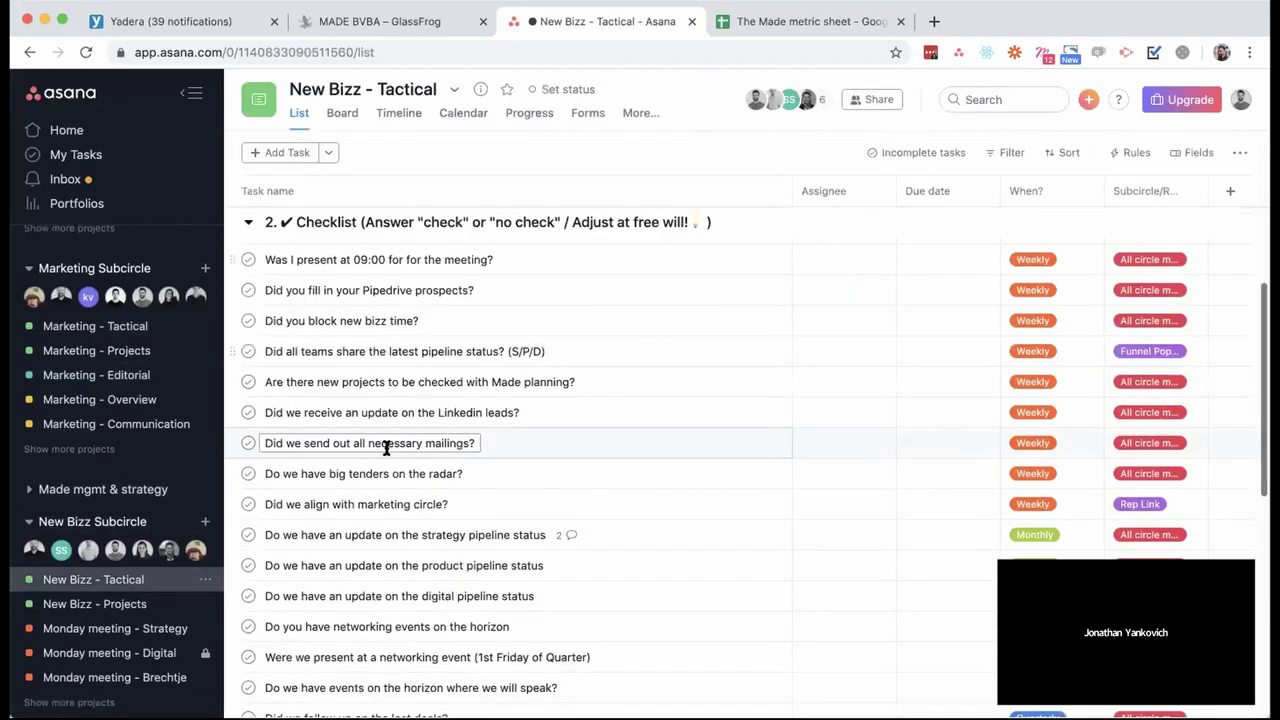
scroll(386, 448, down, 2)
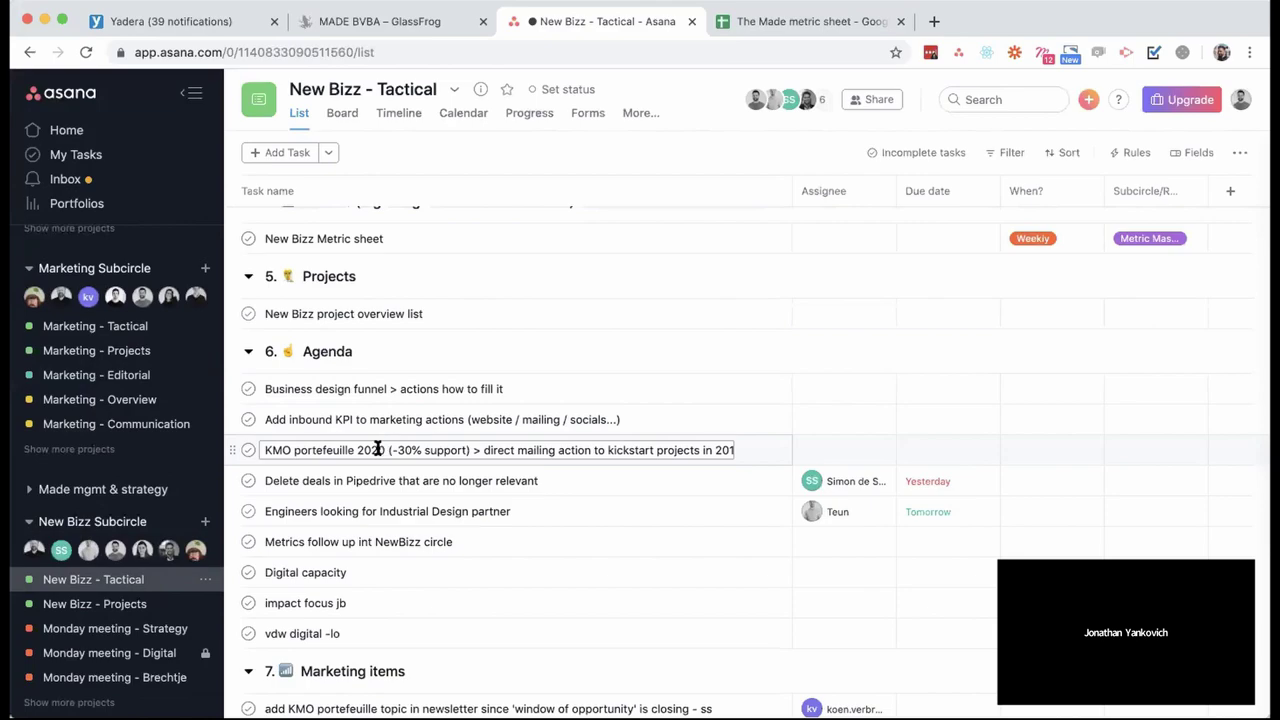
Collapse the expanded teams in the team list, including New Bizz, Marketing and Digital Subcircles and General Made Circle.
click(29, 521)
click(29, 586)
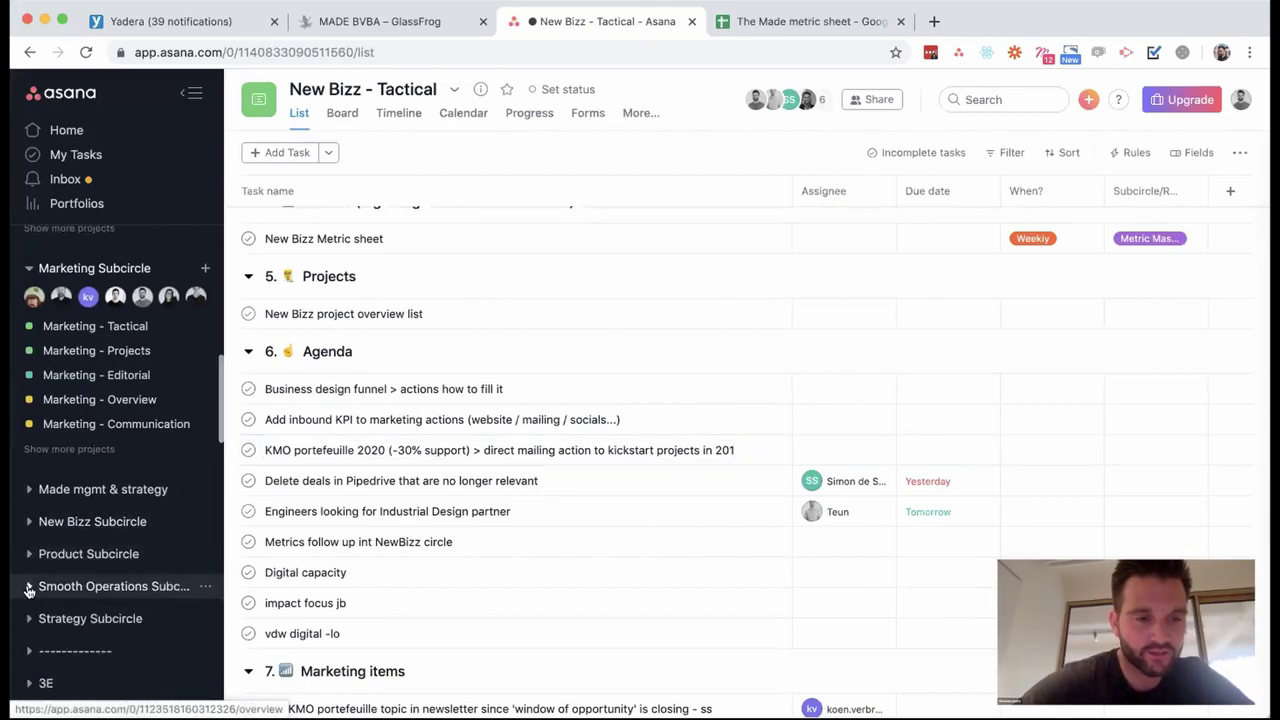
click(29, 268)
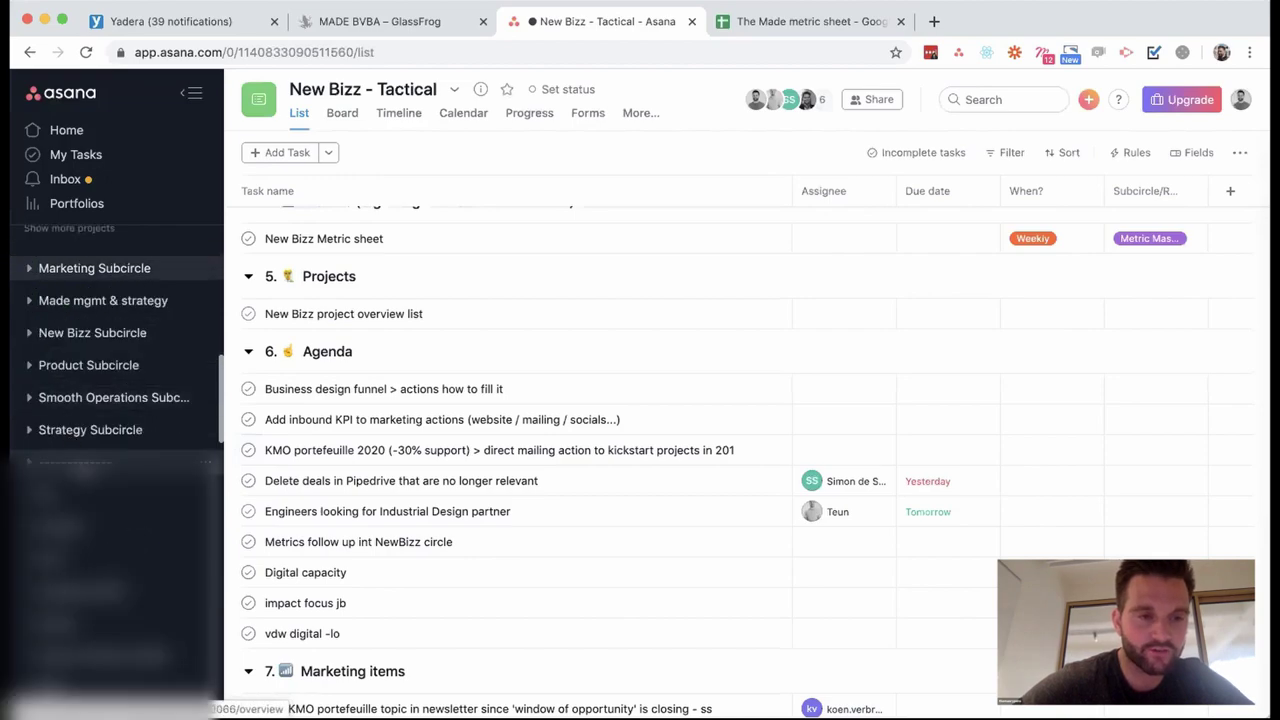
scroll(37, 414, up, 3)
scroll(30, 300, up, 2)
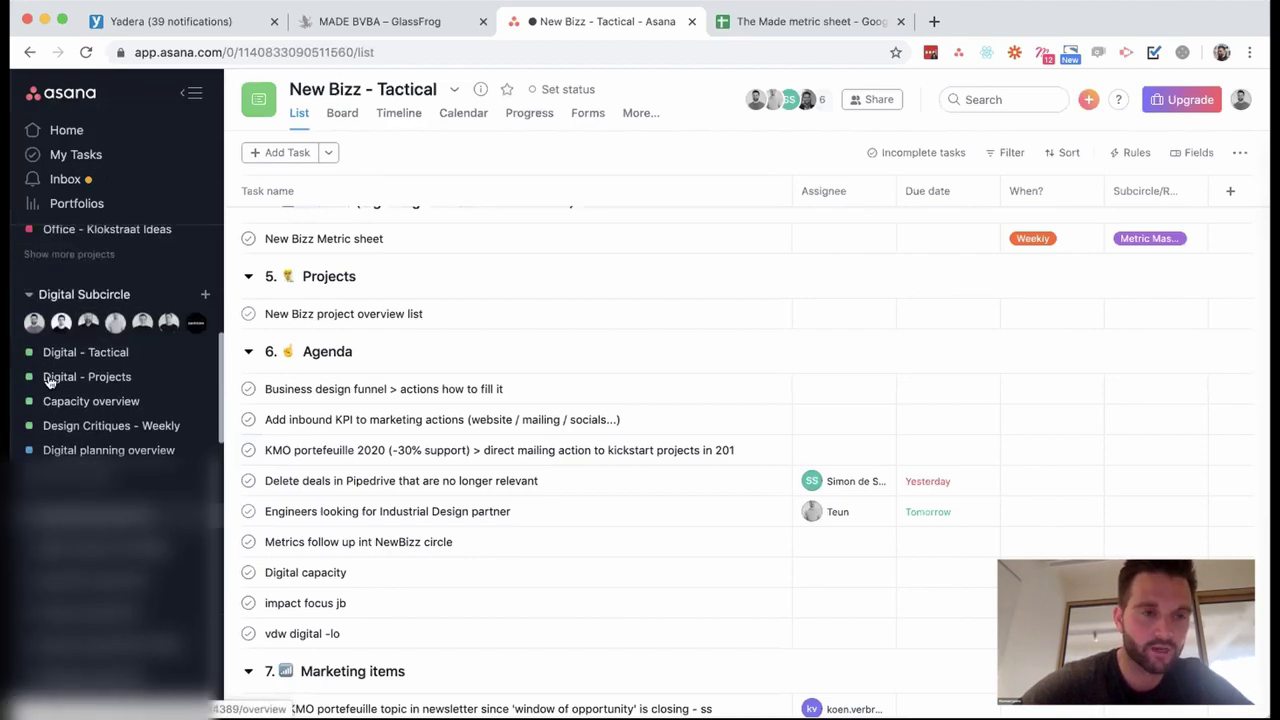
click(28, 304)
scroll(28, 300, up, 4)
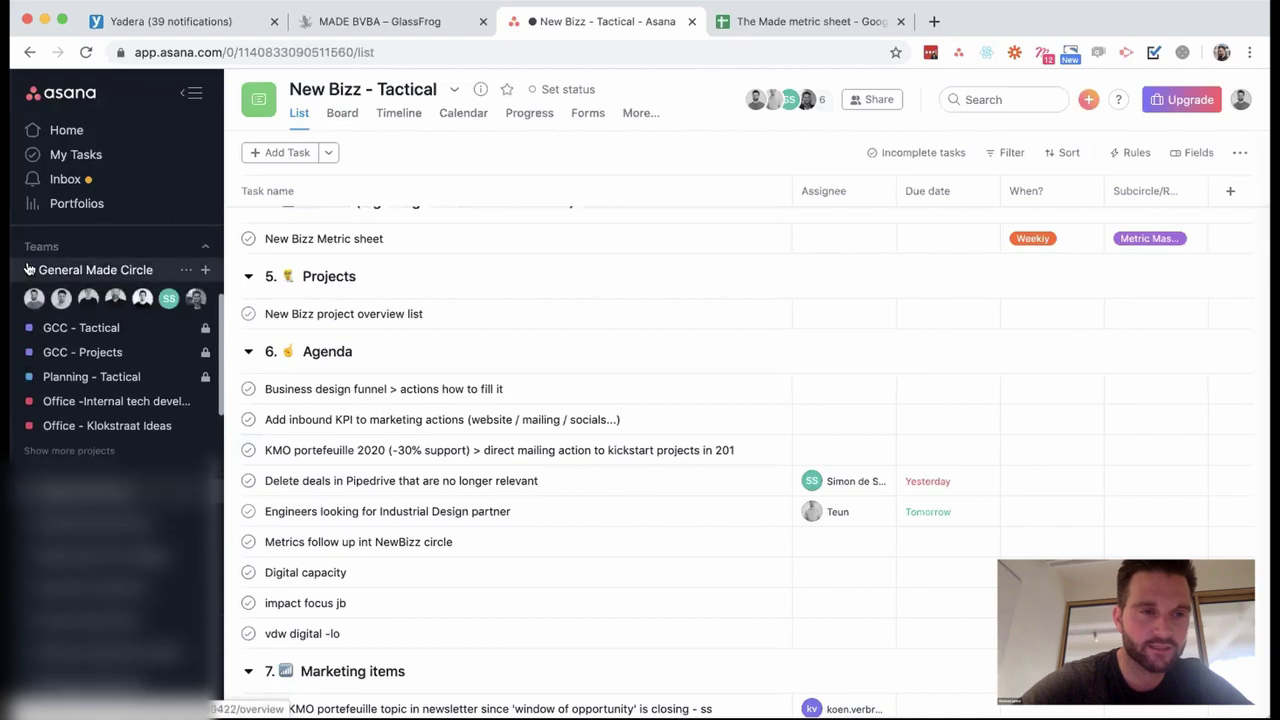
click(29, 270)
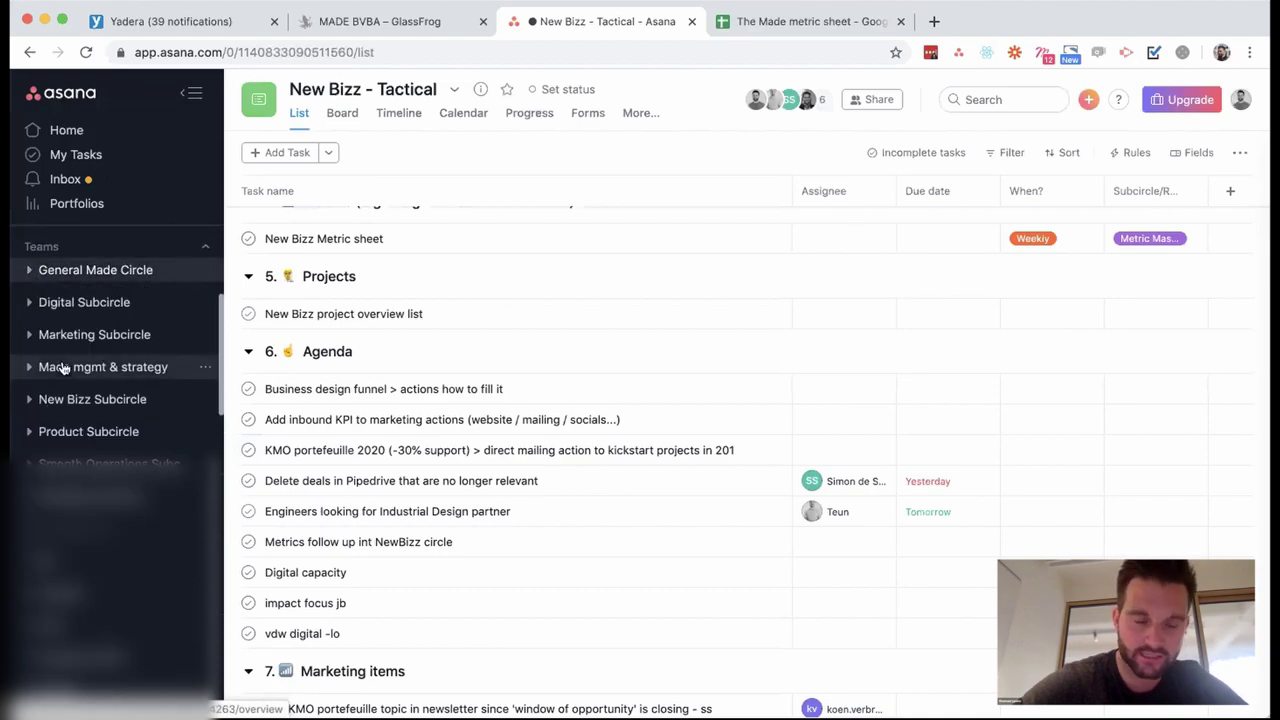
Expand General Made Circle, open the conversations of GCC - Tactical and read the "Tactical & governance prep" post.
click(27, 272)
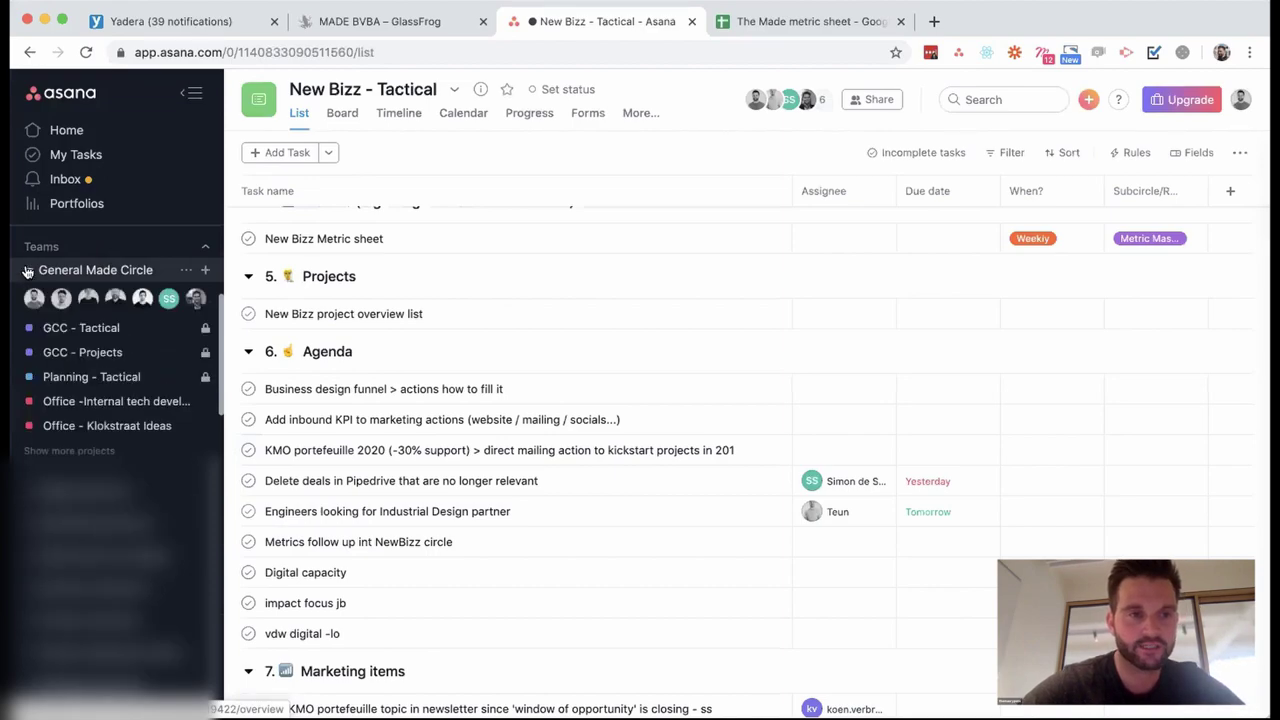
click(140, 330)
click(643, 113)
click(662, 144)
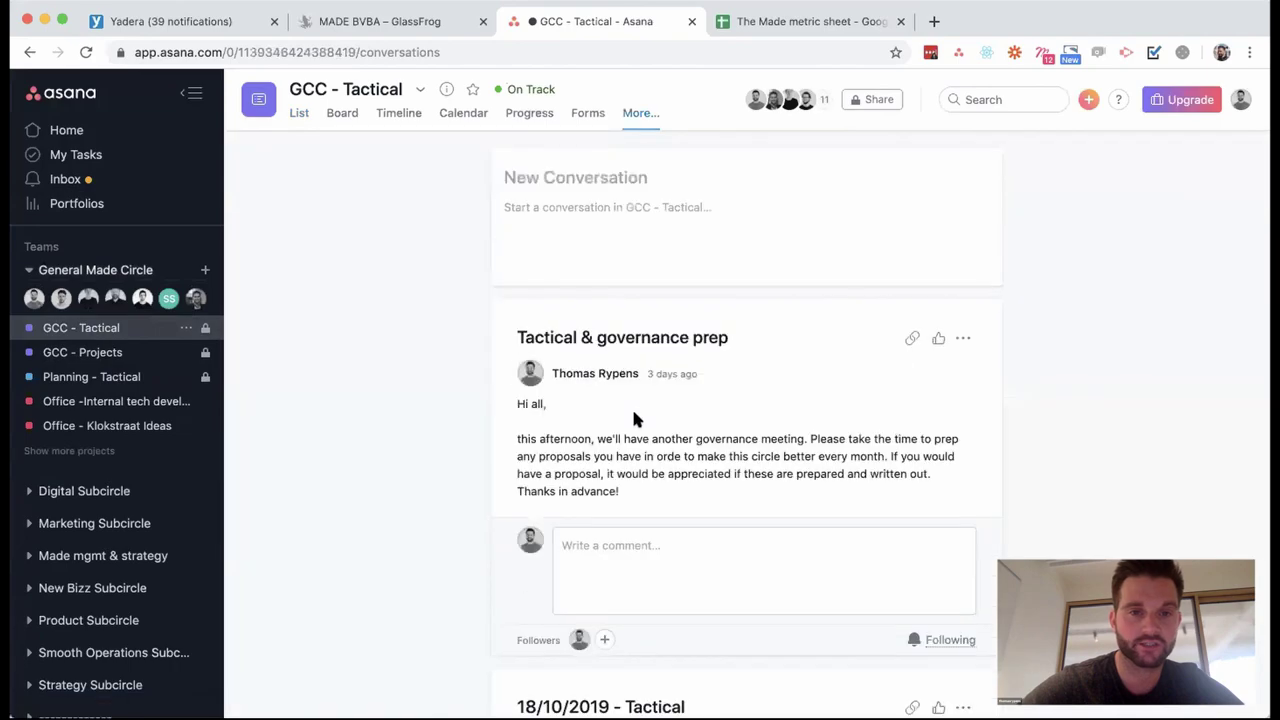
scroll(656, 330, down, 4)
scroll(657, 330, up, 2)
scroll(655, 330, up, 1)
triple_click(562, 369)
click(676, 368)
double_click(668, 372)
click(766, 368)
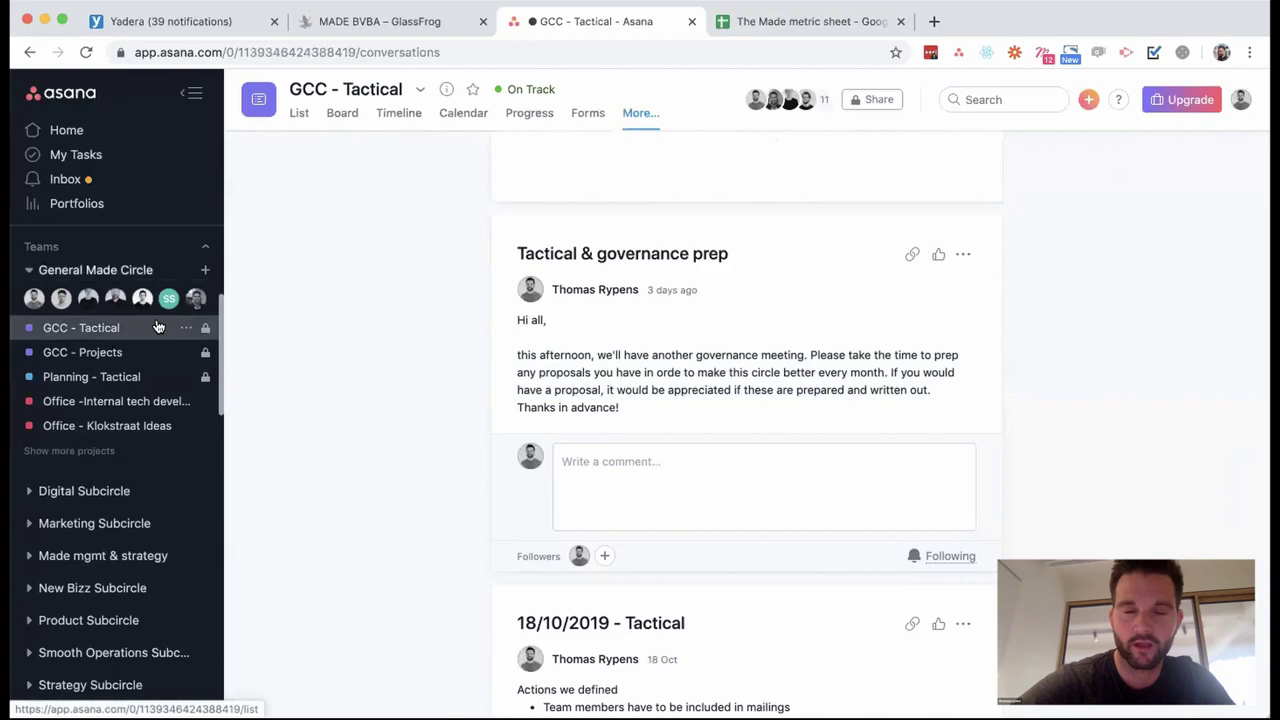
Open the General Made Circle team overview and look through its members and projects.
click(128, 272)
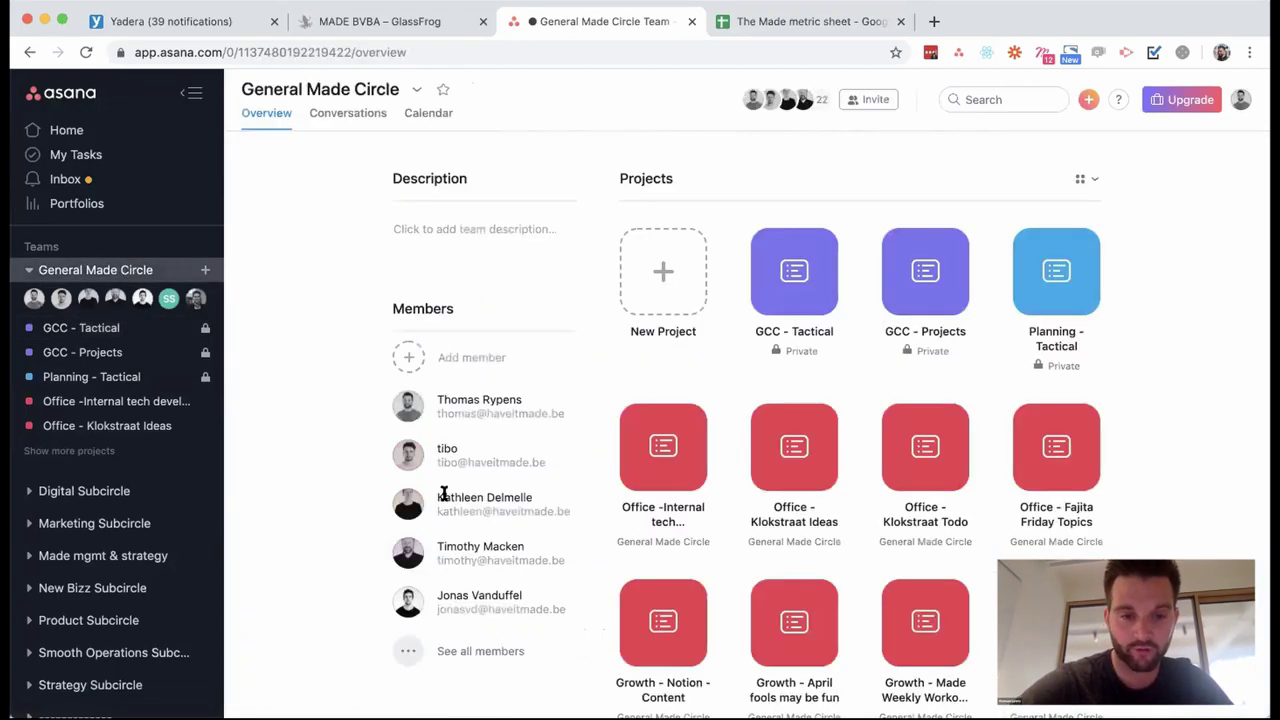
scroll(443, 495, down, 1)
scroll(446, 502, down, 2)
scroll(523, 508, up, 3)
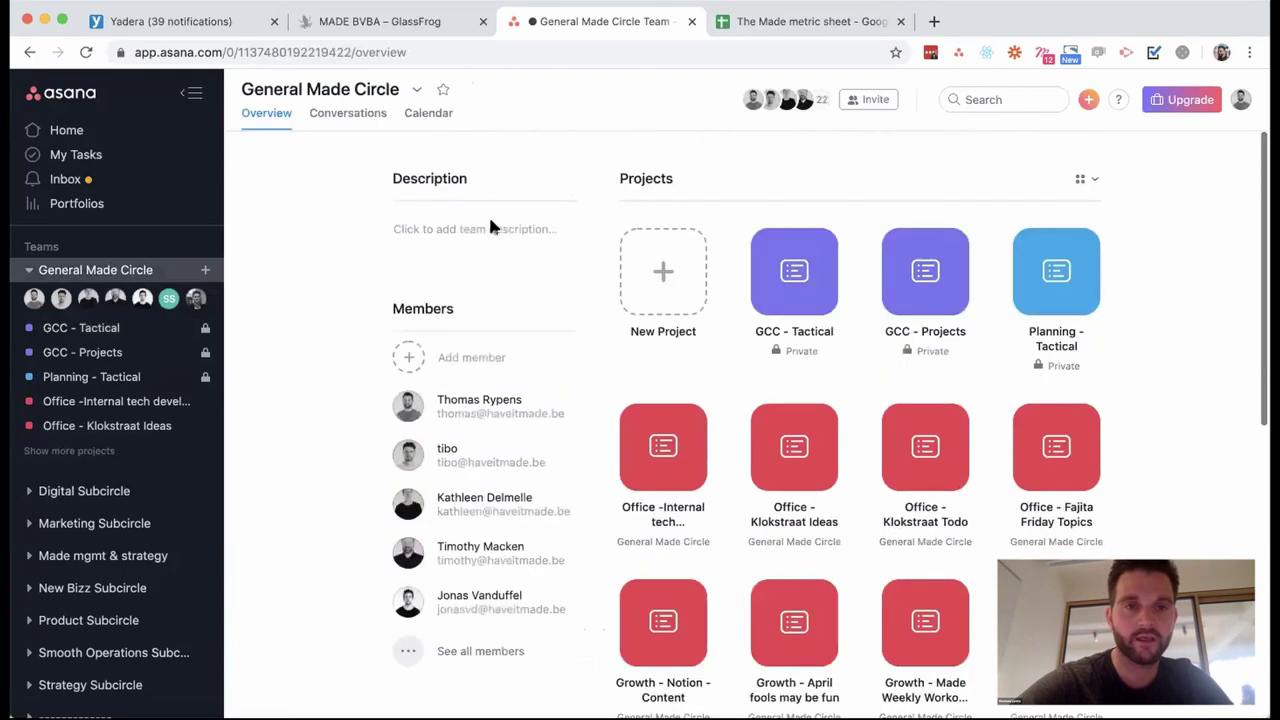
Open the General Made Circle team conversations and read the posts from the Holacracy workshop handouts through "Made WE Pictures & Videos".
click(345, 115)
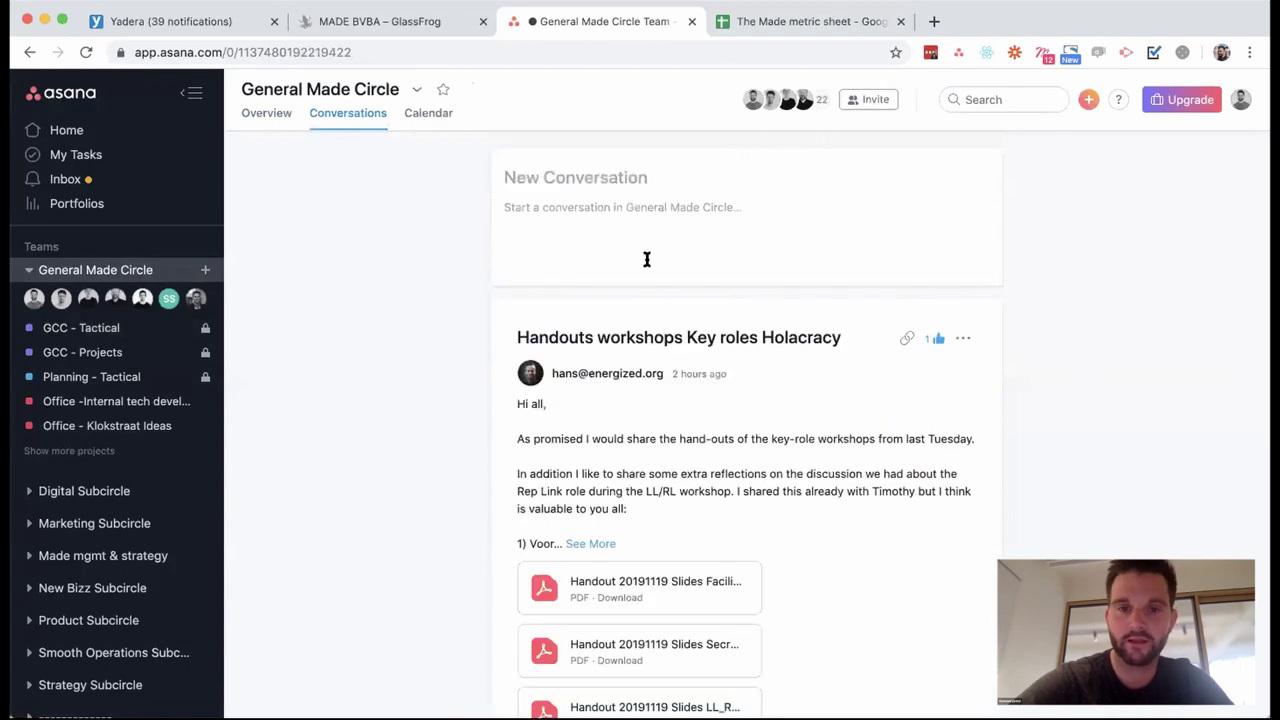
scroll(646, 259, down, 2)
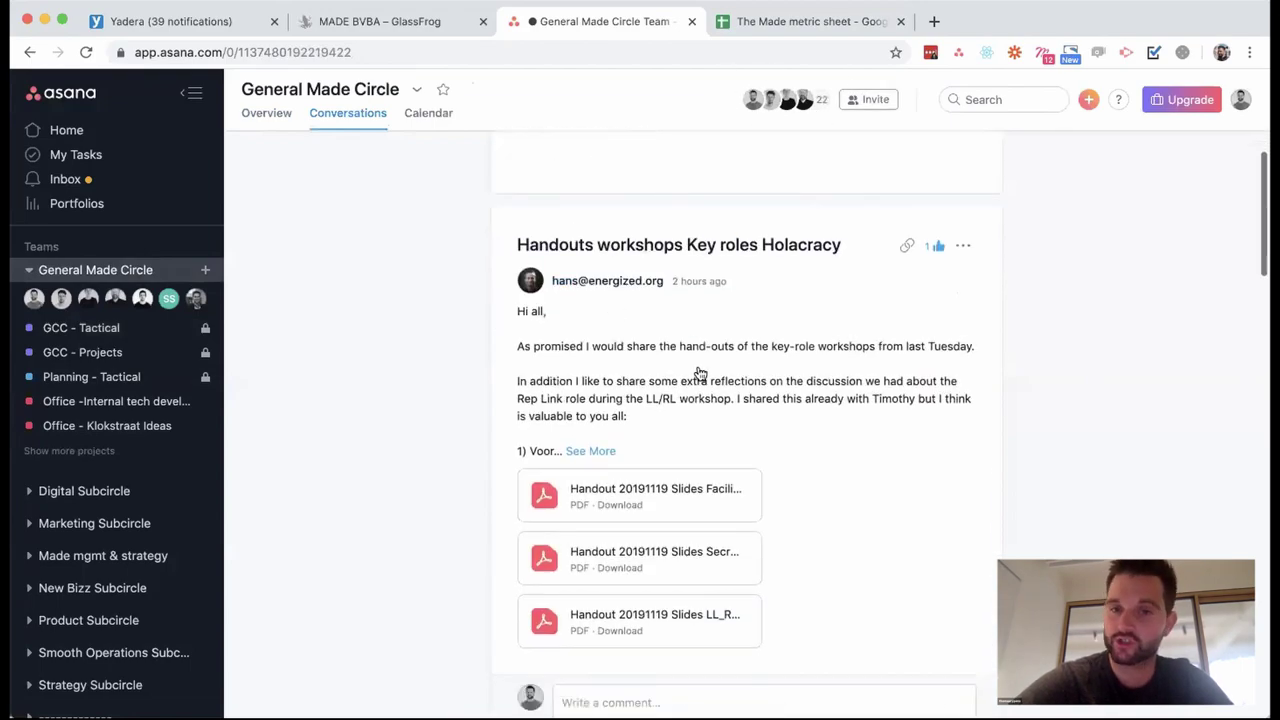
scroll(700, 373, down, 3)
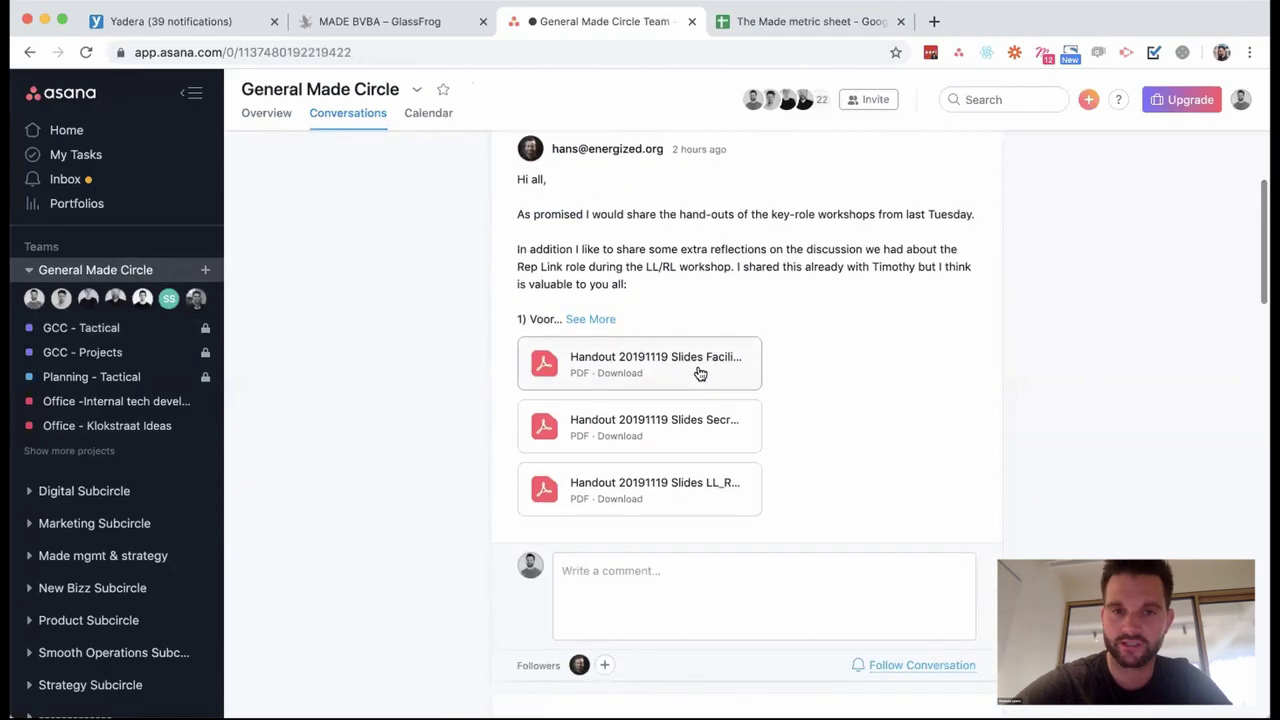
scroll(700, 373, down, 10)
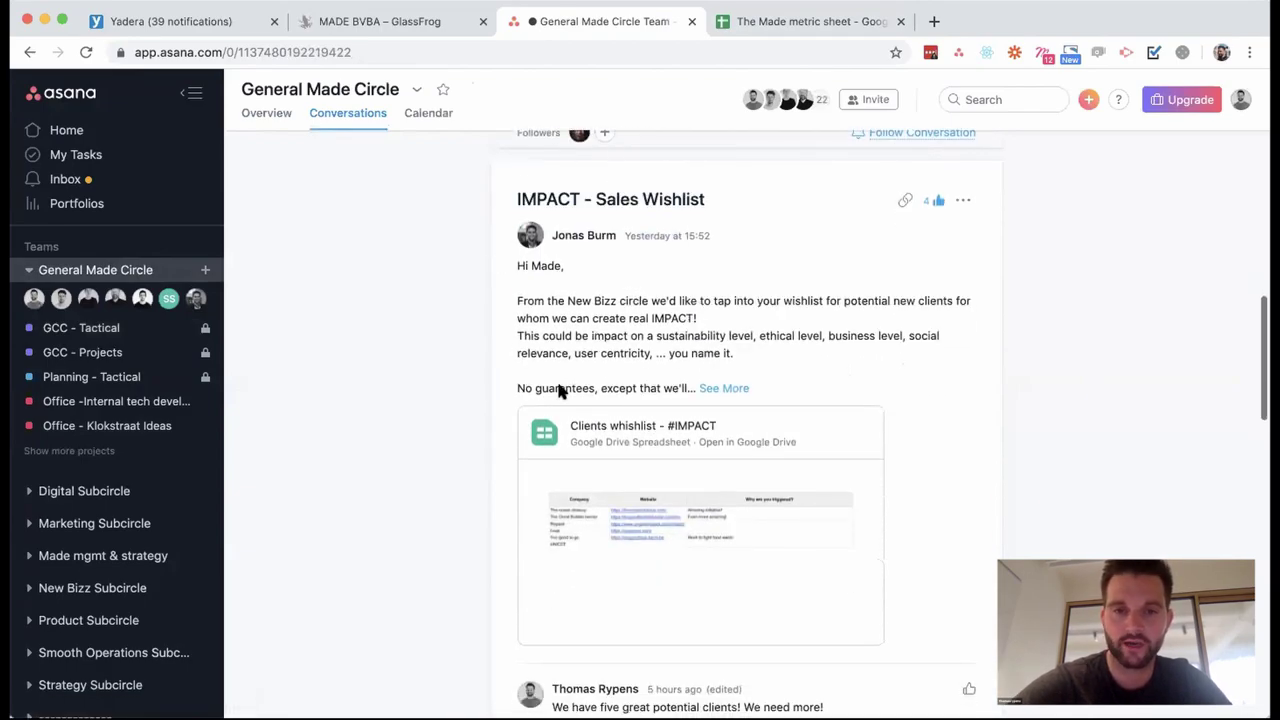
scroll(592, 399, down, 5)
scroll(592, 399, down, 10)
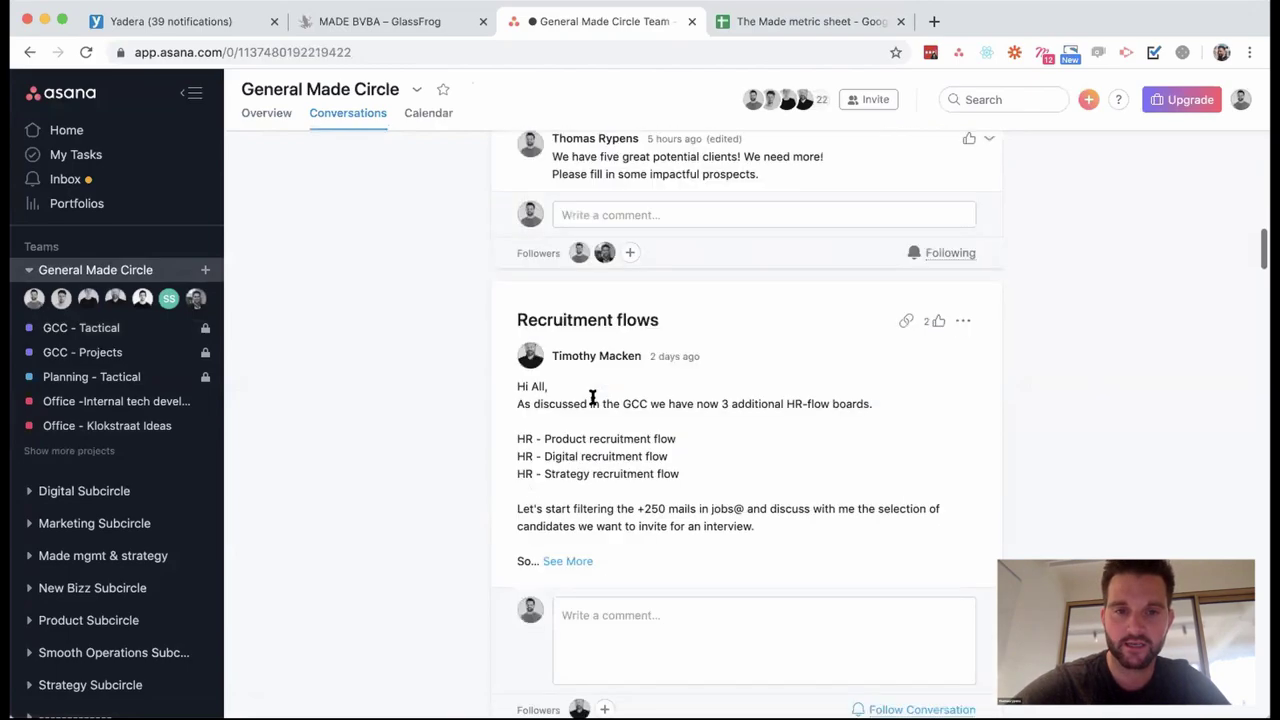
scroll(592, 399, down, 1)
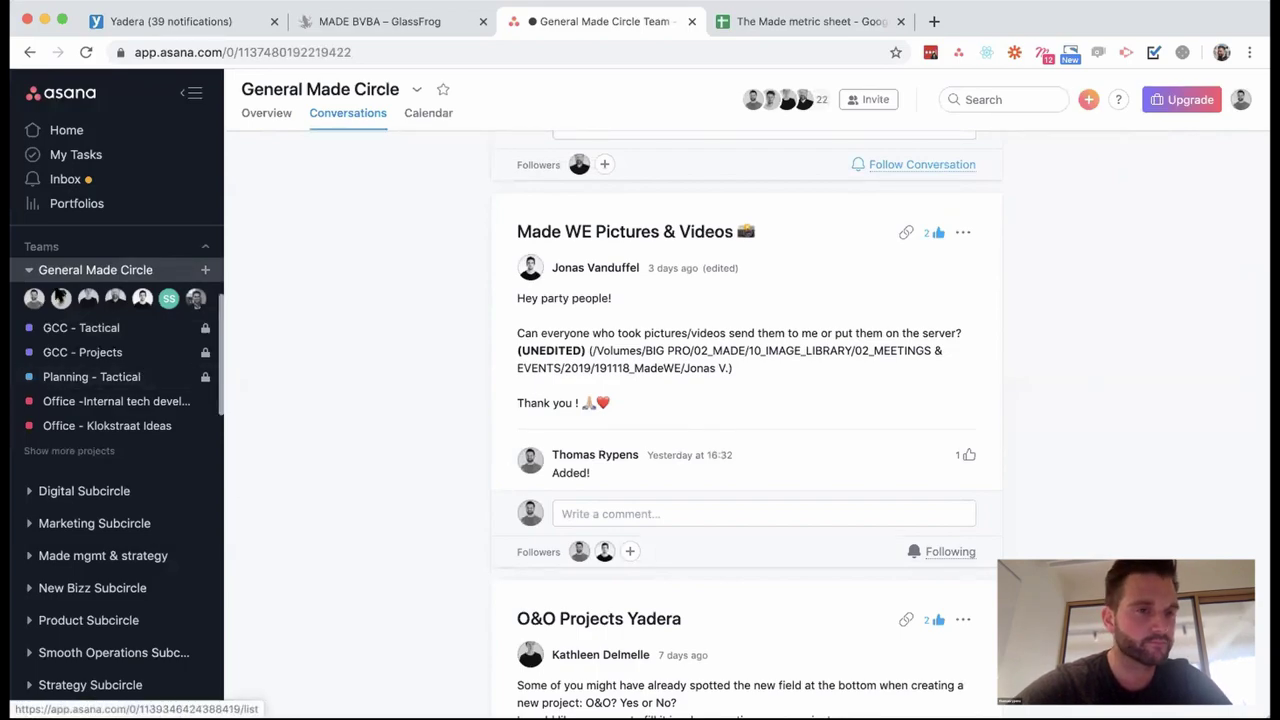
scroll(358, 440, down, 3)
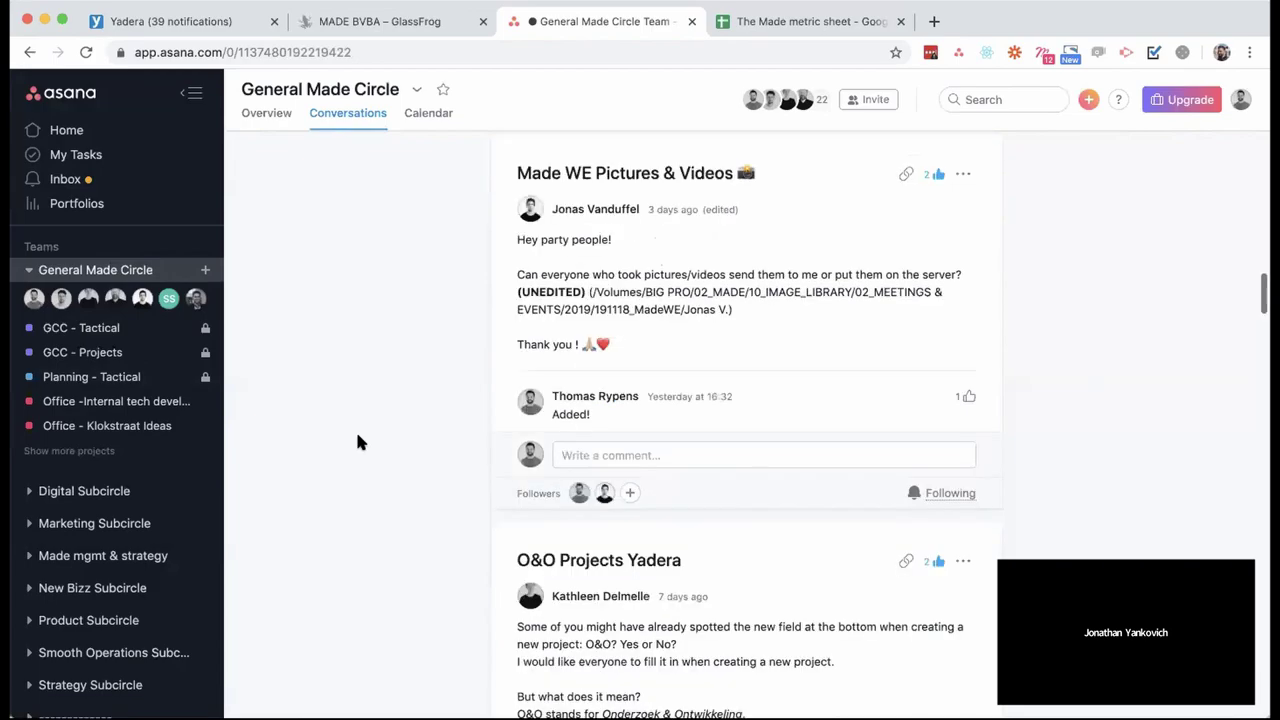
scroll(358, 442, up, 2)
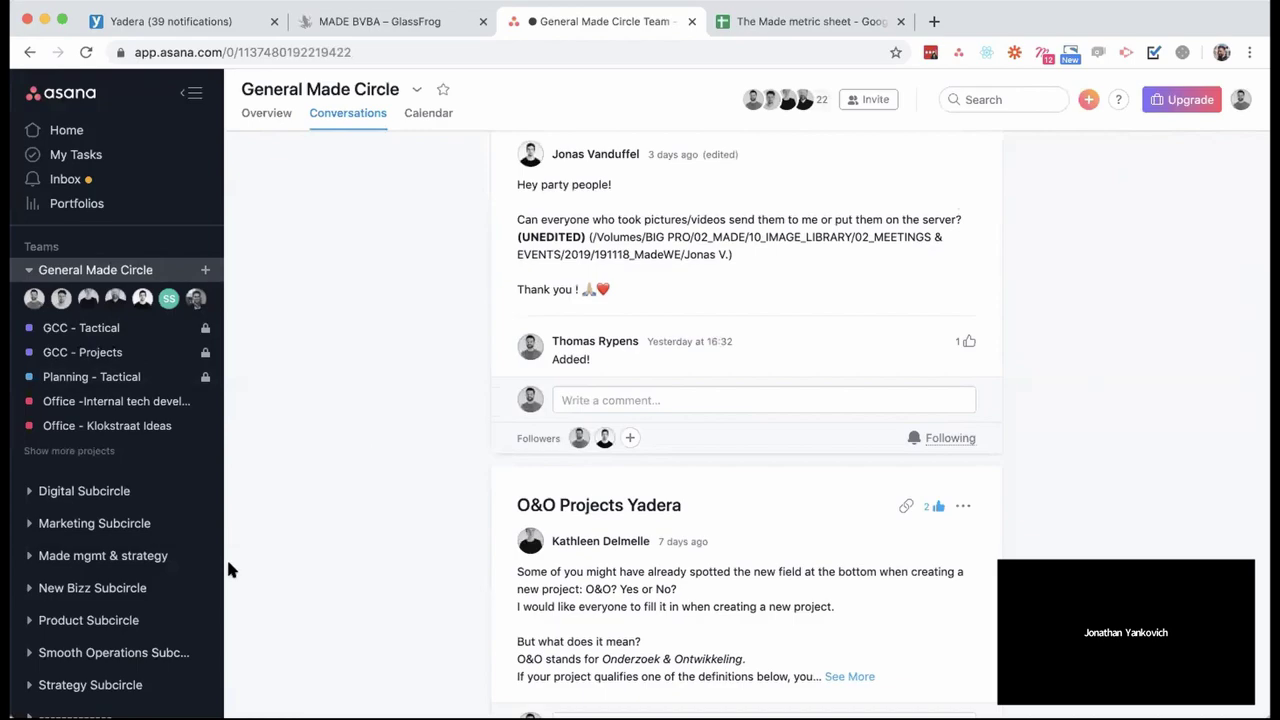
Expand Digital Subcircle, open its team conversations and read the "Font Management" and governance tip posts.
click(28, 492)
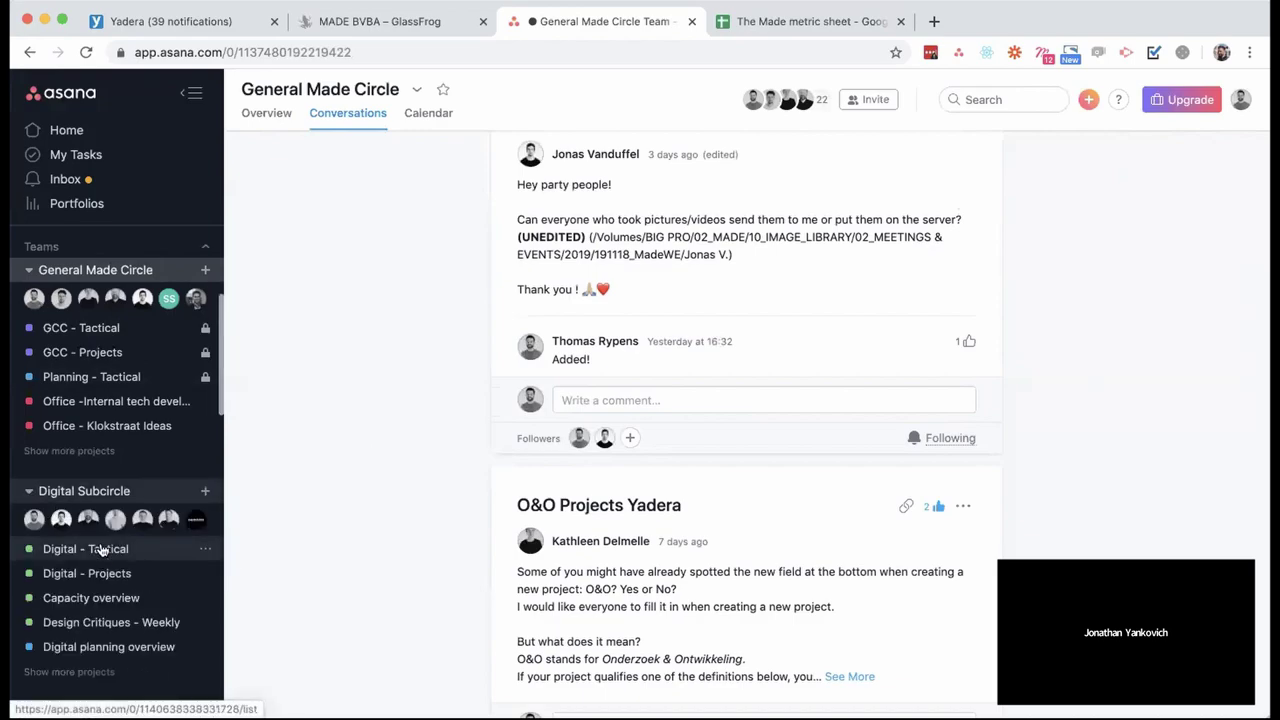
click(120, 491)
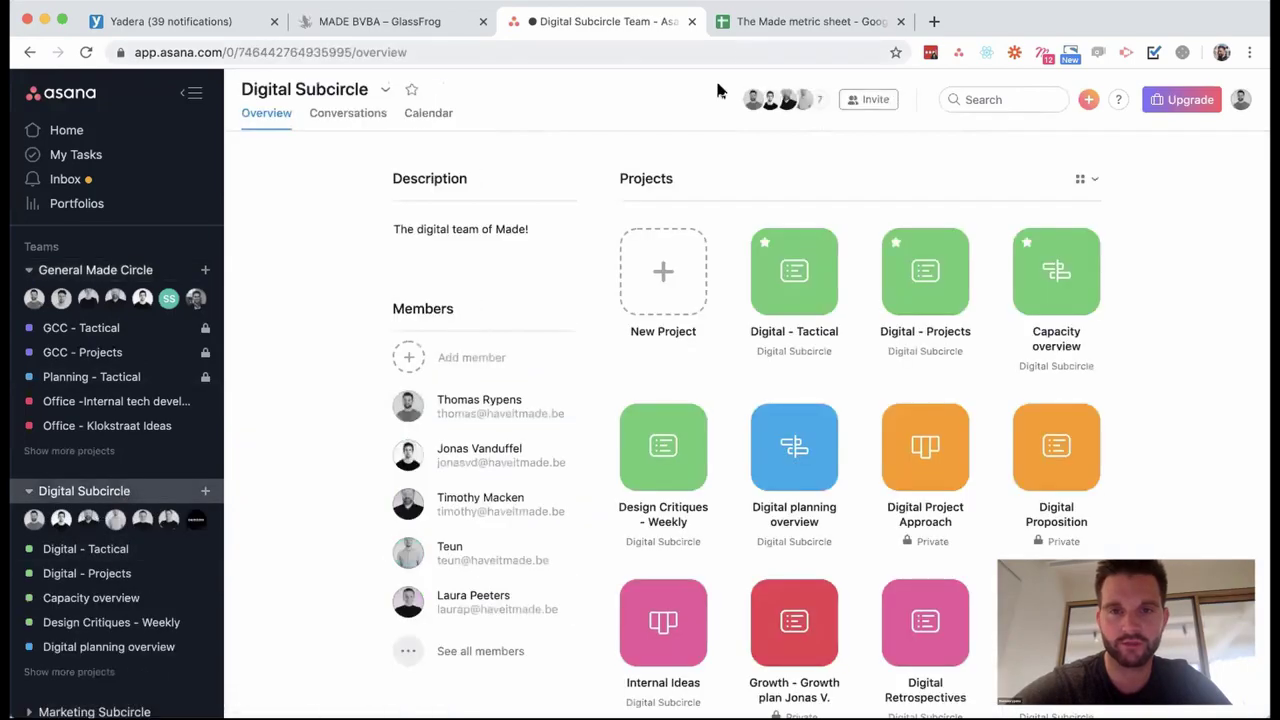
click(350, 118)
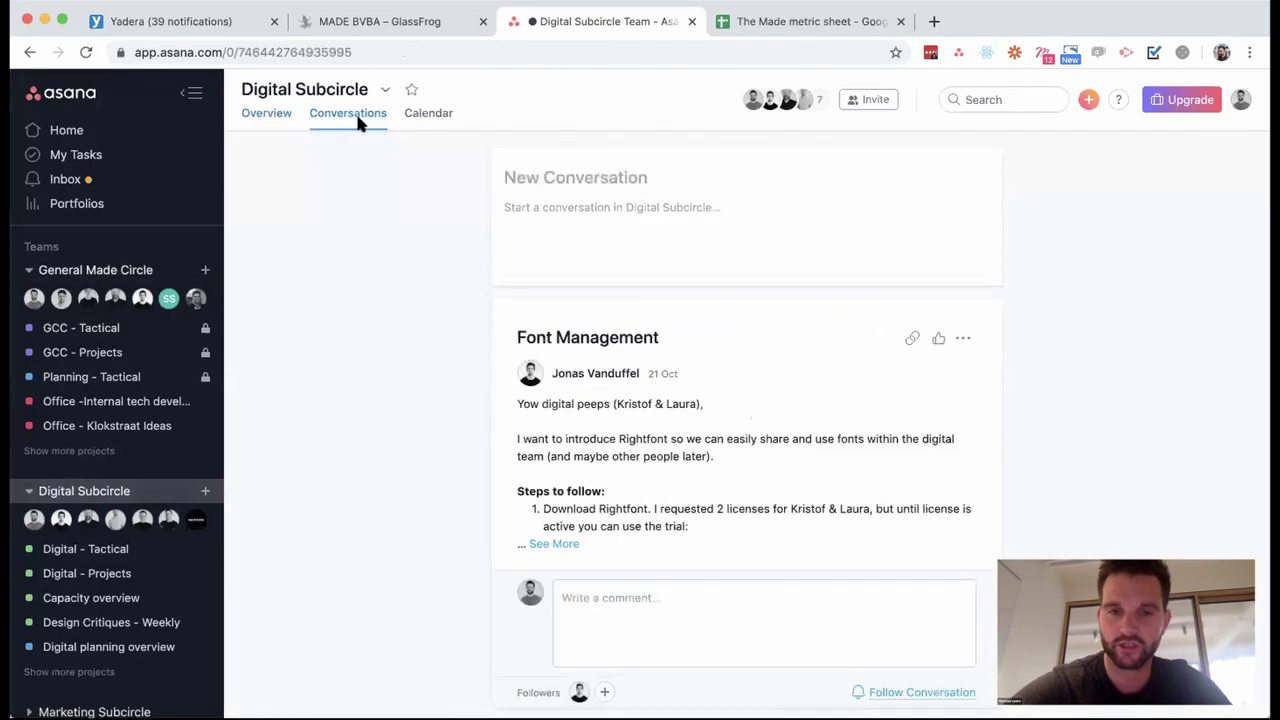
scroll(607, 304, down, 2)
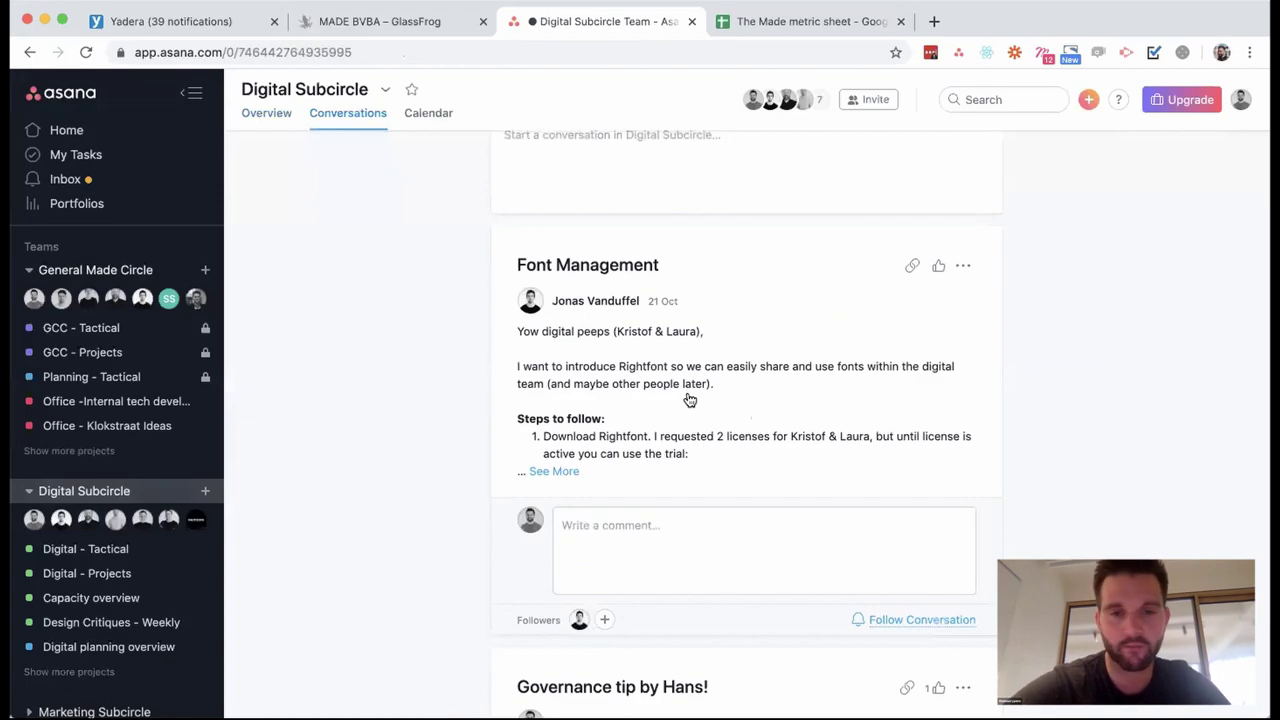
scroll(735, 430, down, 4)
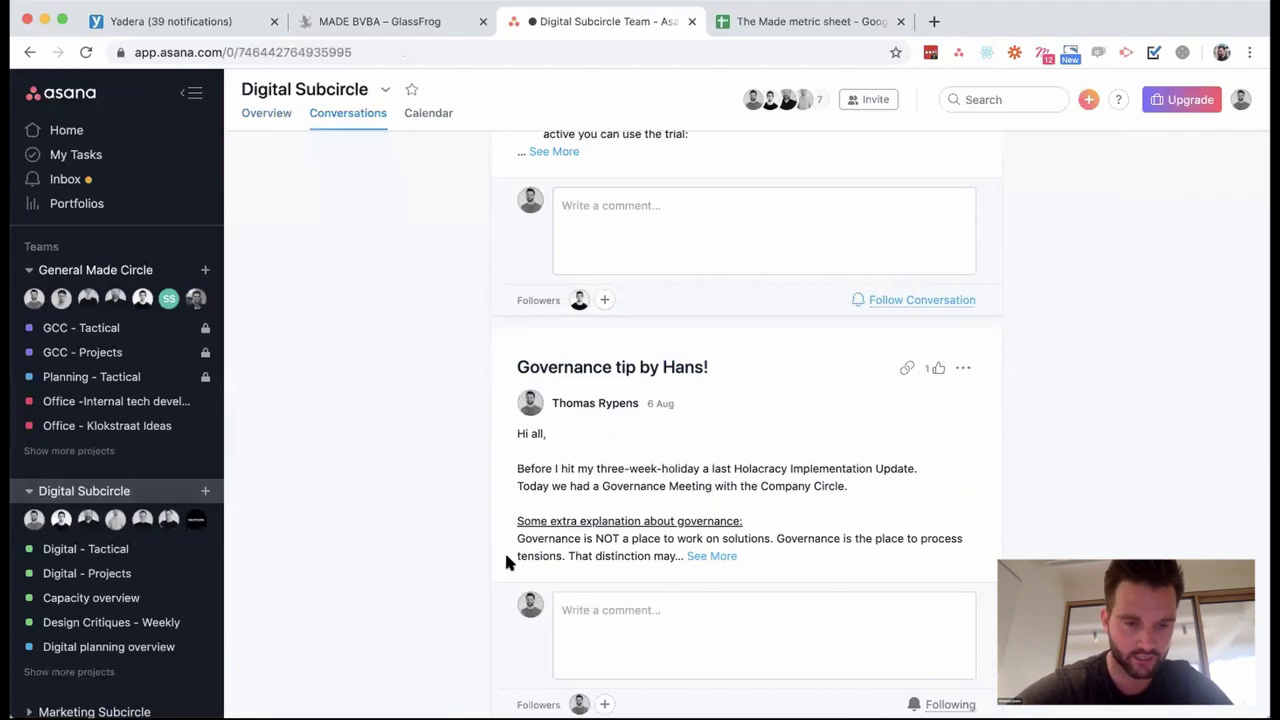
scroll(476, 536, up, 4)
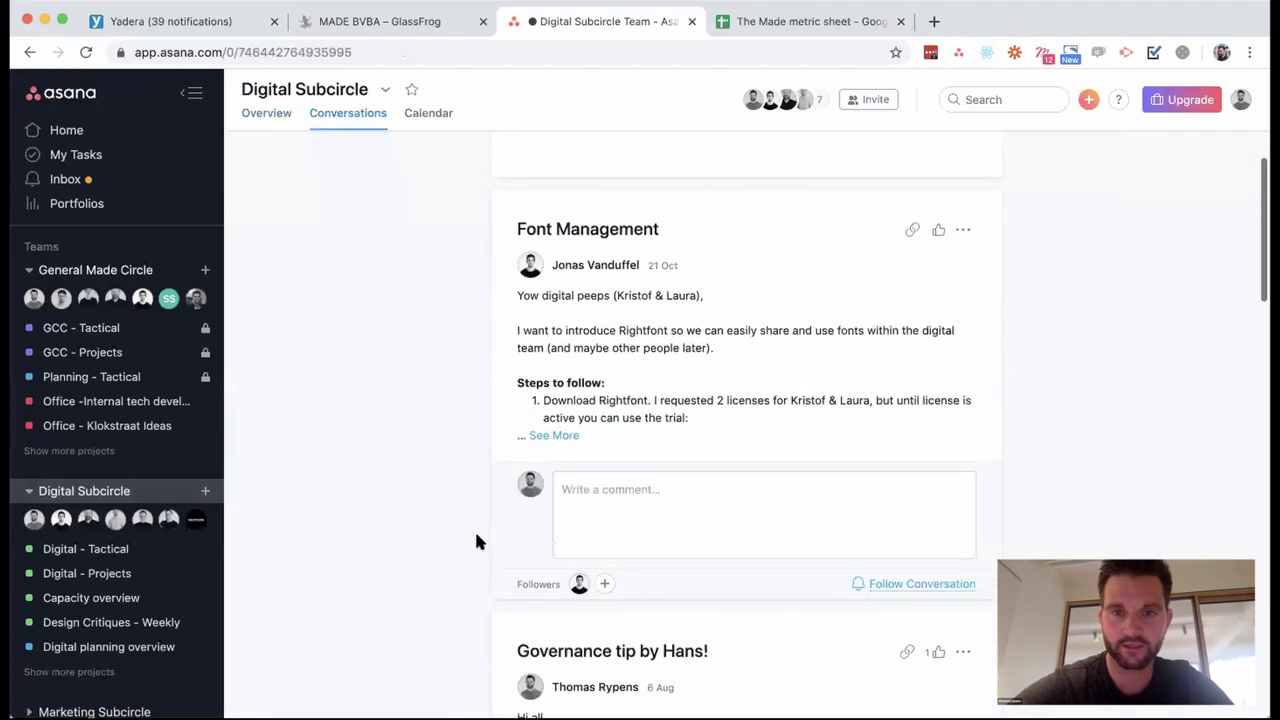
scroll(476, 540, down, 2)
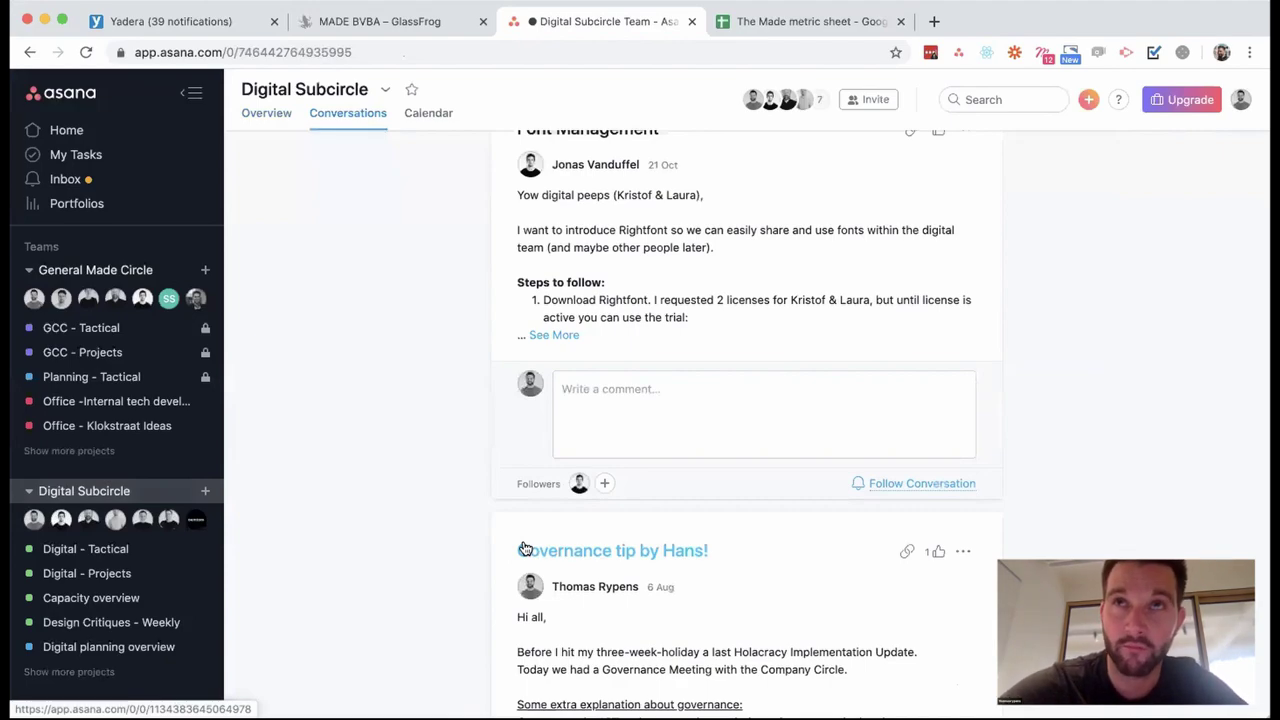
scroll(125, 565, down, 4)
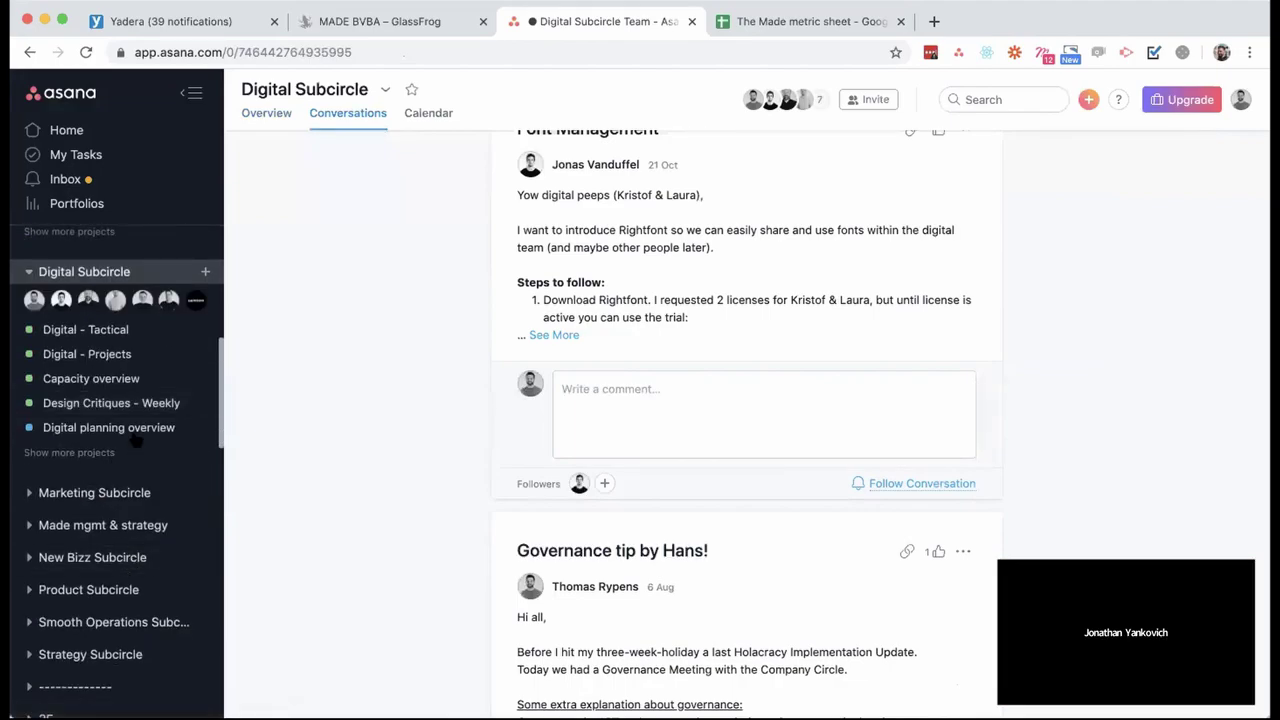
scroll(95, 430, up, 2)
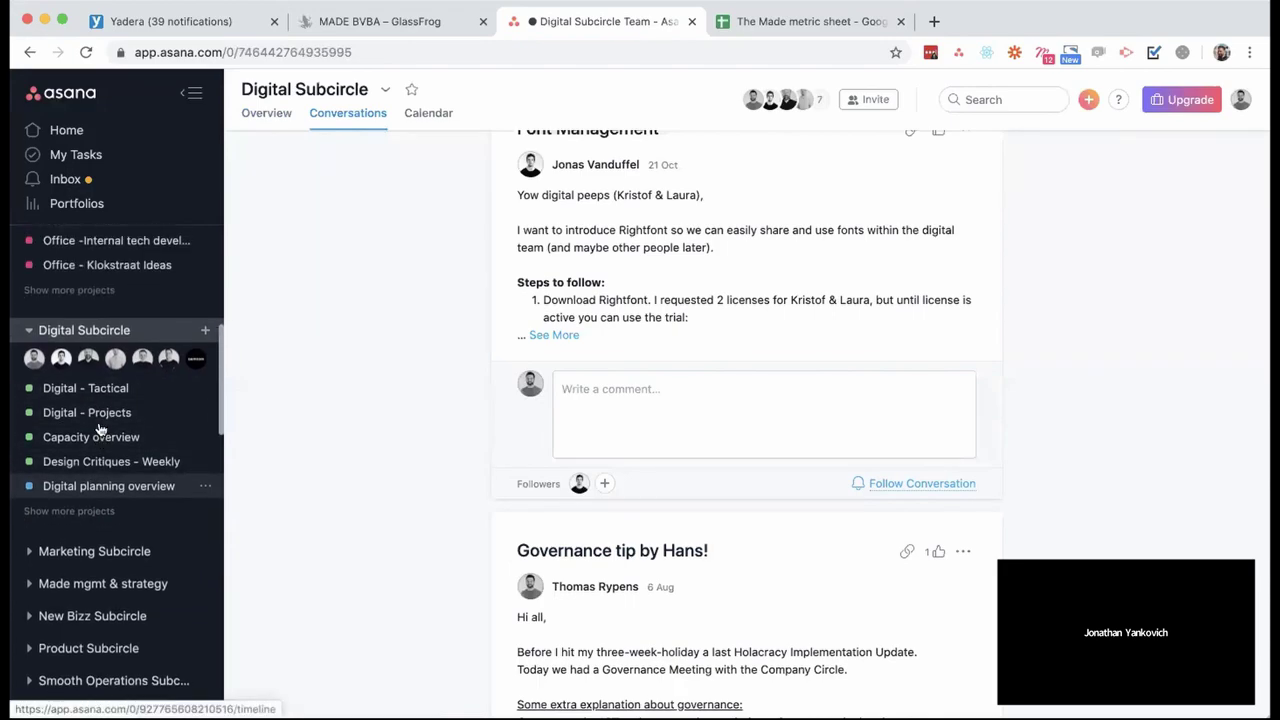
scroll(98, 428, up, 5)
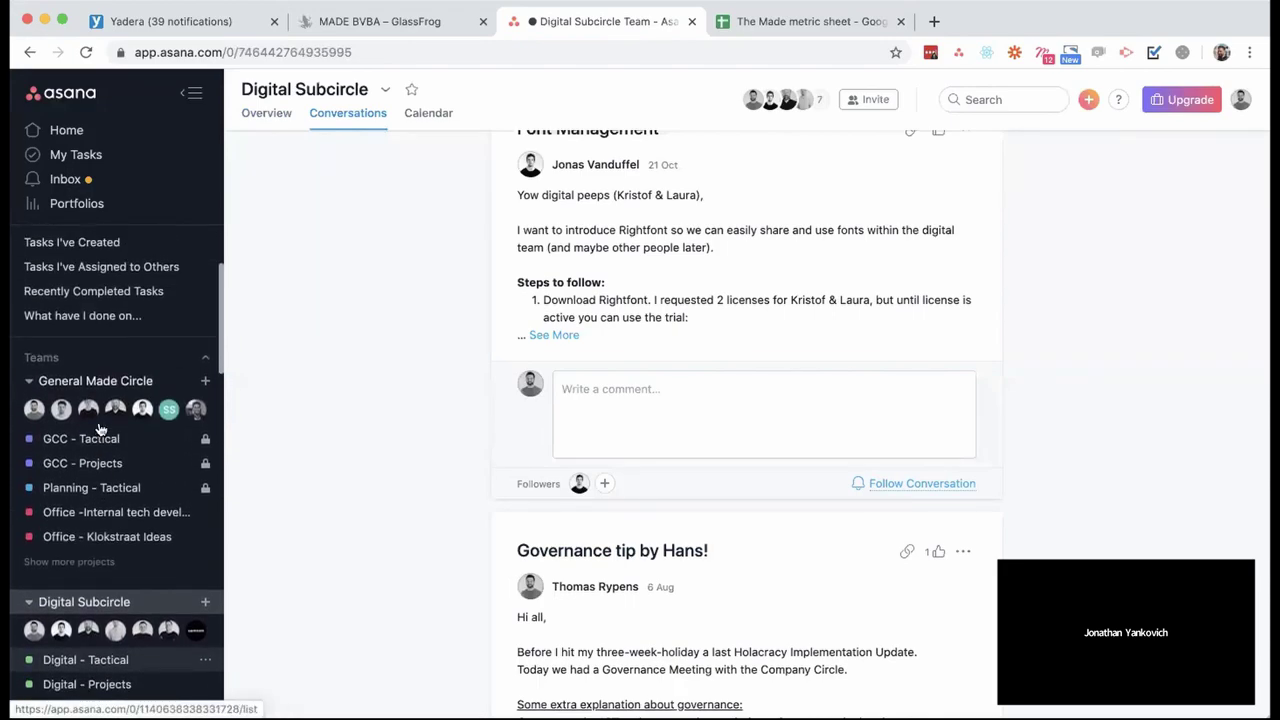
scroll(100, 428, down, 1)
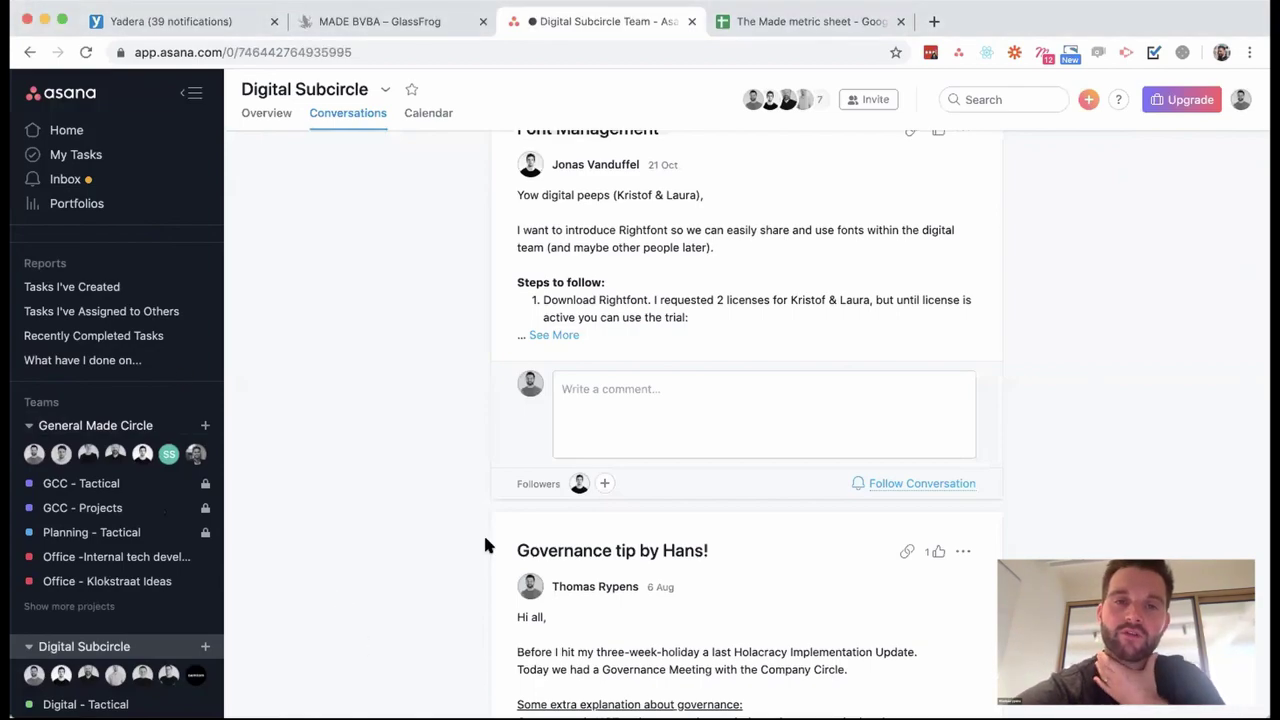
scroll(210, 560, down, 4)
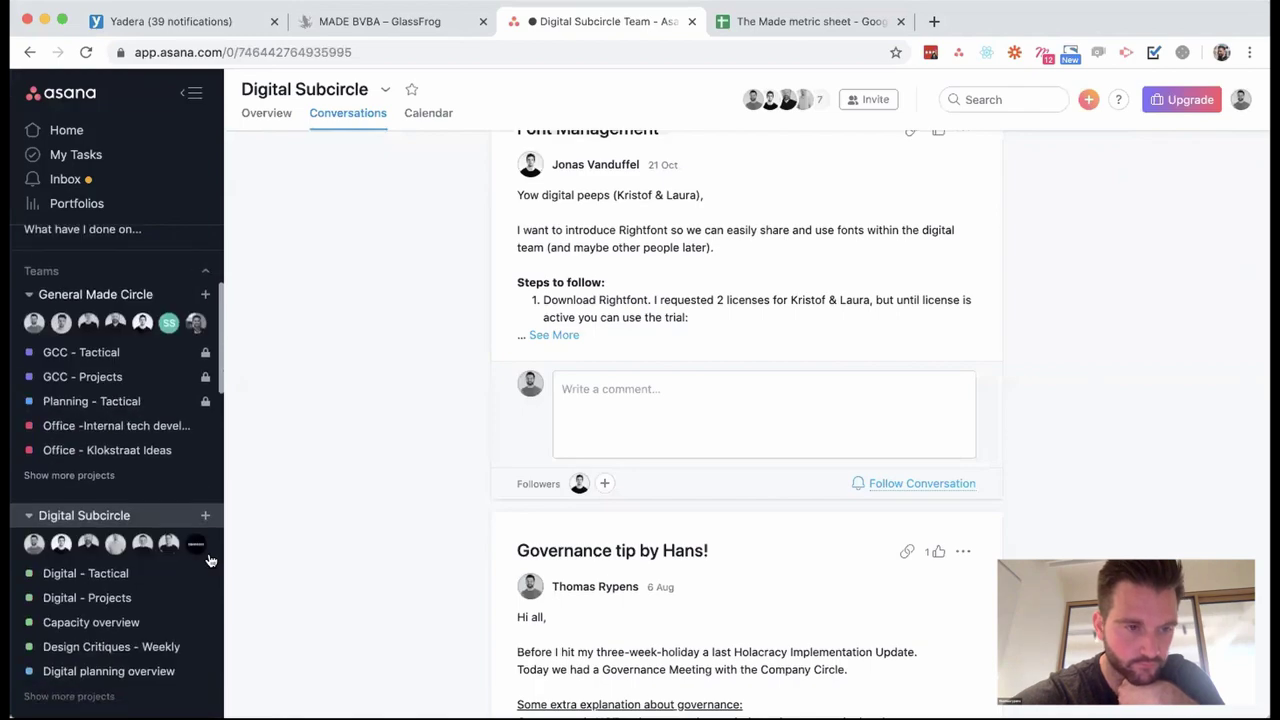
scroll(103, 606, down, 5)
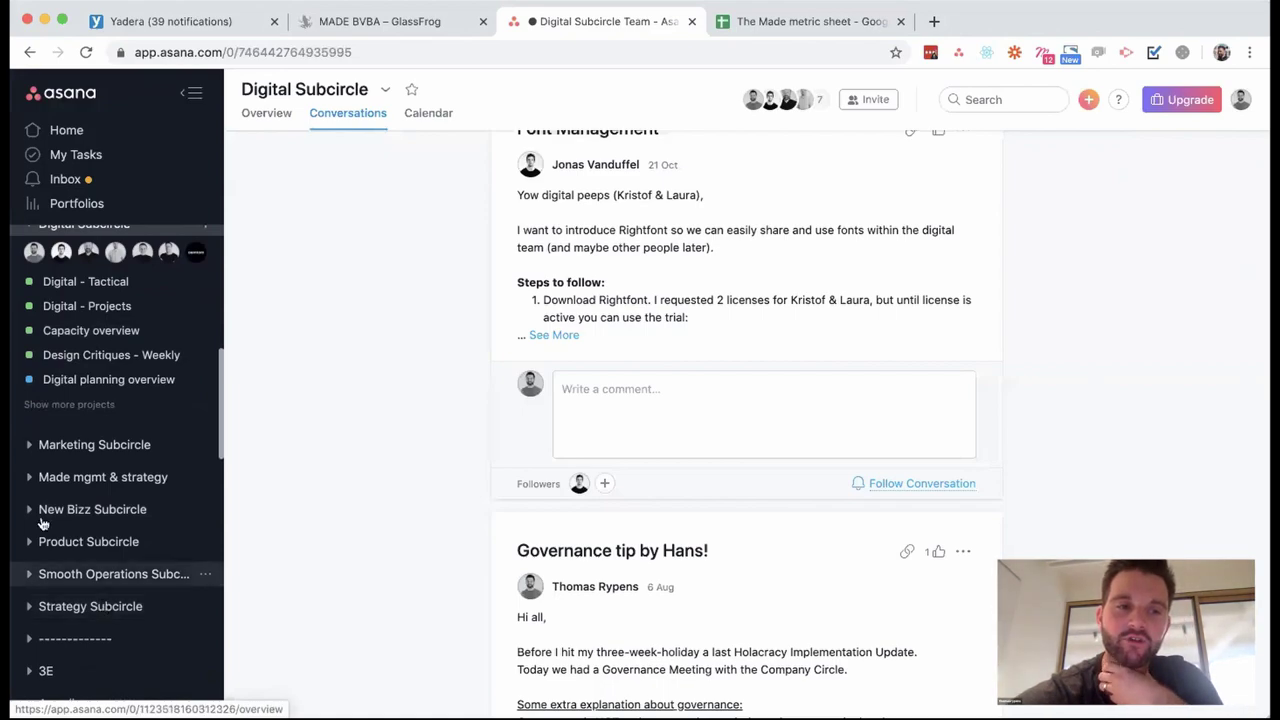
Collapse Digital Subcircle and General Made Circle in the team list.
scroll(42, 522, up, 4)
click(28, 384)
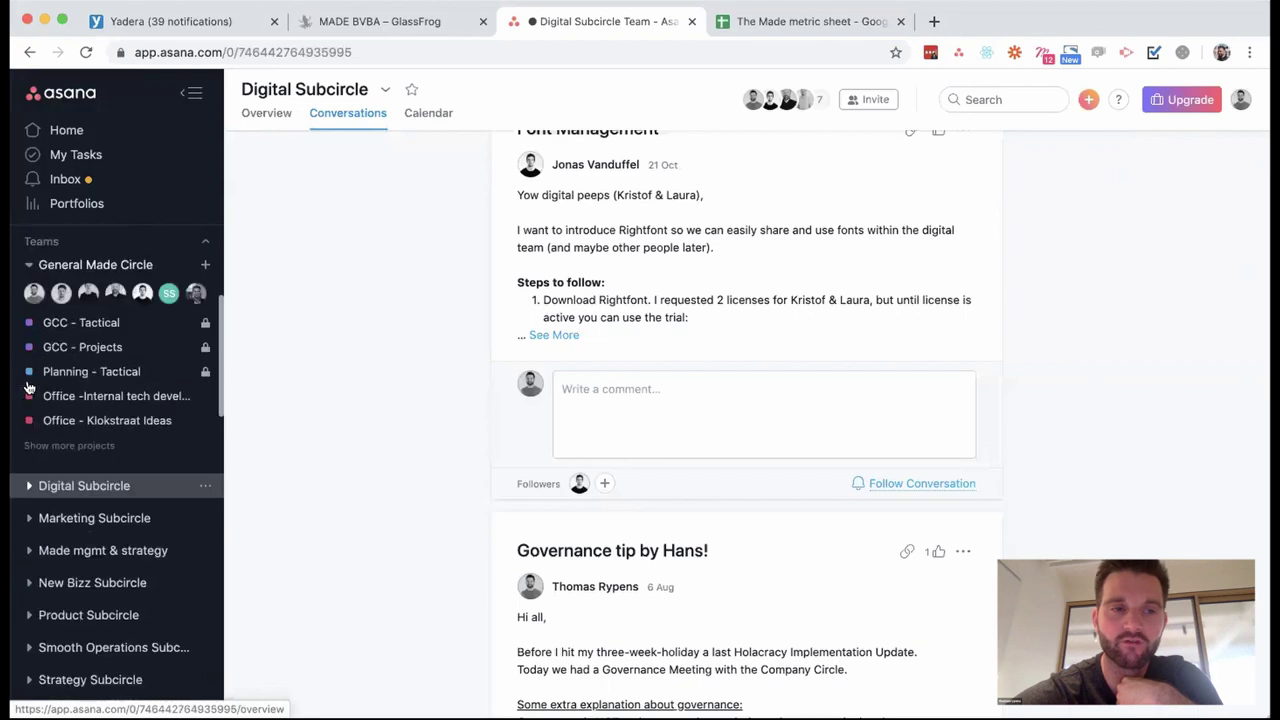
scroll(30, 395, up, 2)
click(29, 389)
scroll(30, 395, down, 6)
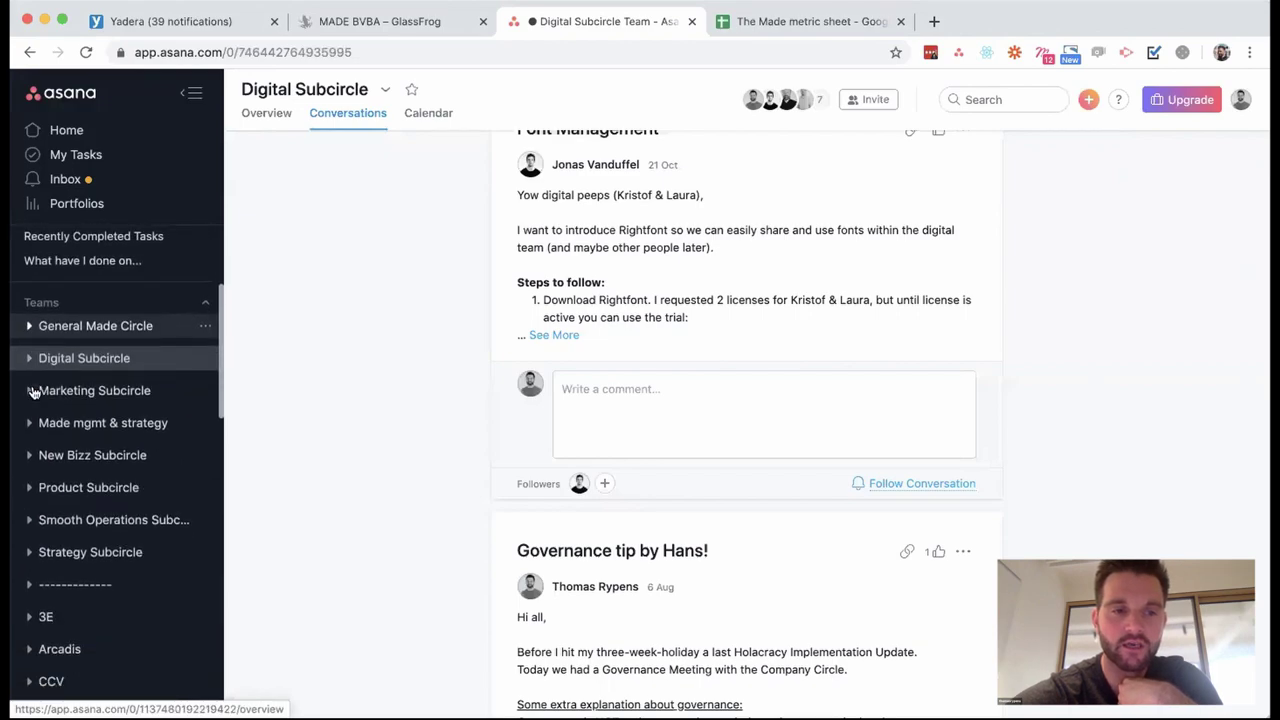
scroll(43, 409, up, 3)
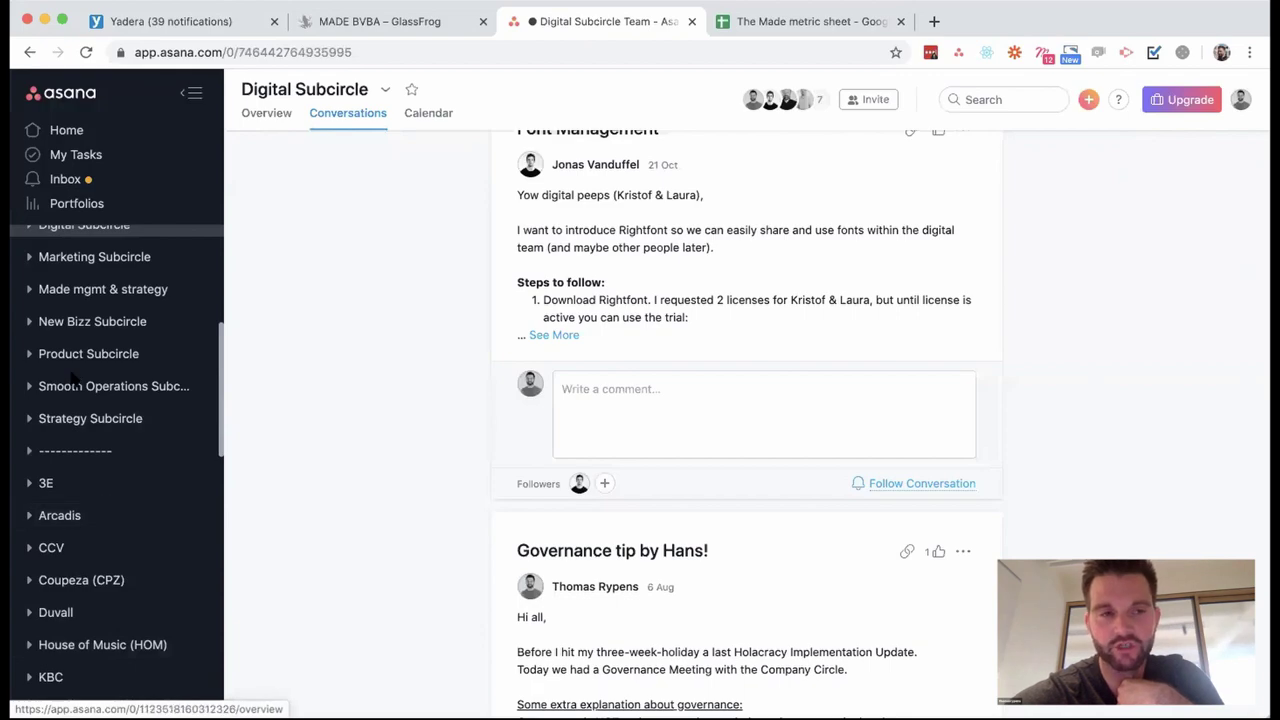
scroll(72, 372, up, 1)
click(30, 250)
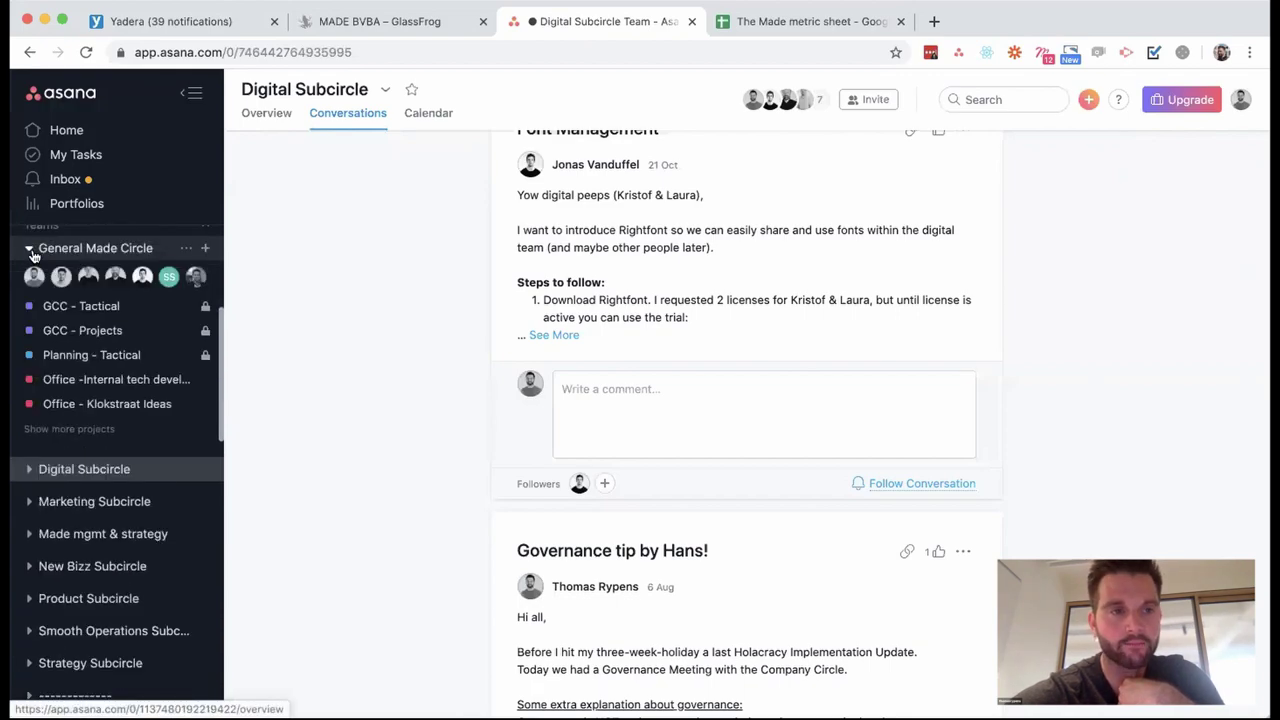
click(30, 250)
Expand Digital Subcircle, open Digital - Projects and review its tasks' assignees, project status, progress and linked projects.
click(29, 280)
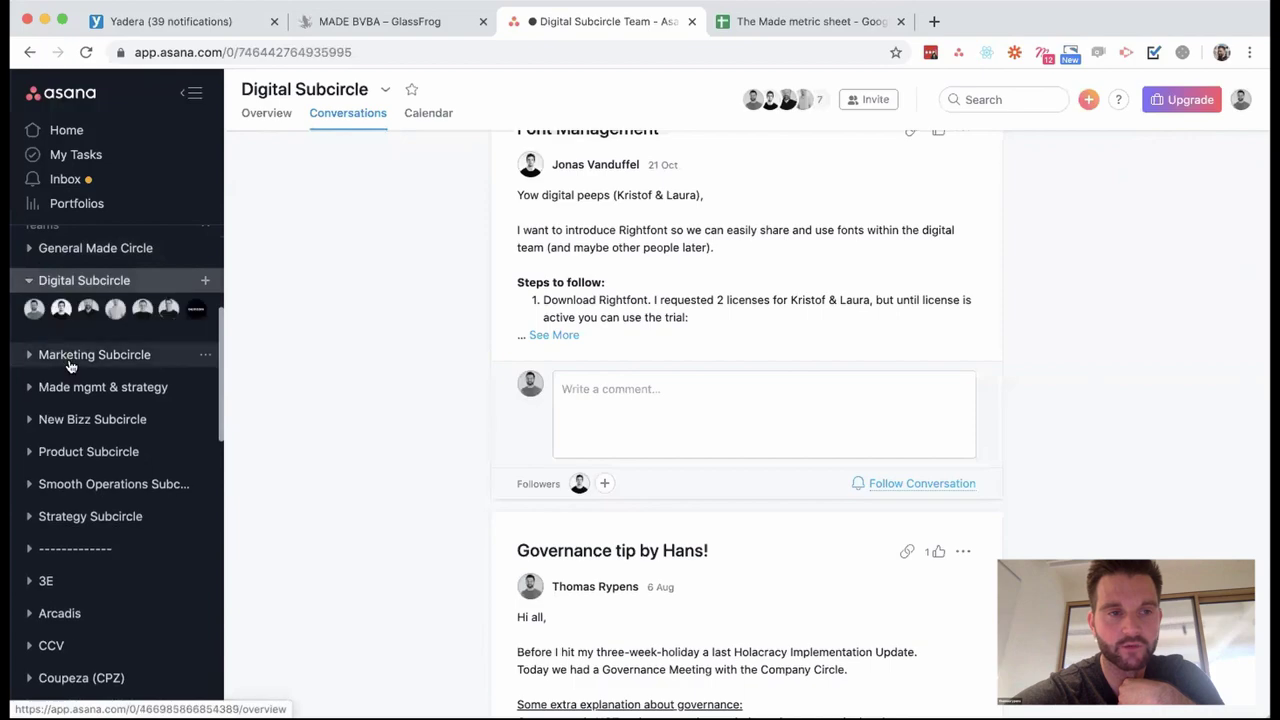
click(106, 366)
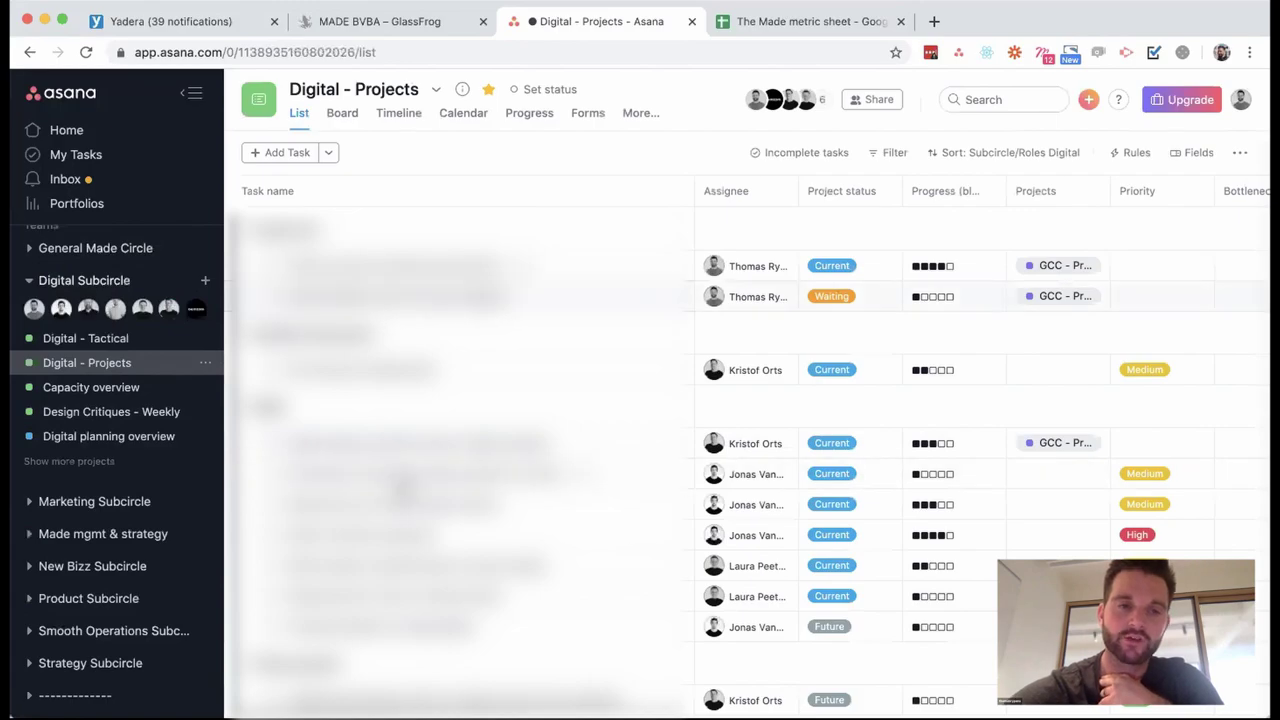
scroll(297, 391, down, 1)
scroll(300, 391, down, 2)
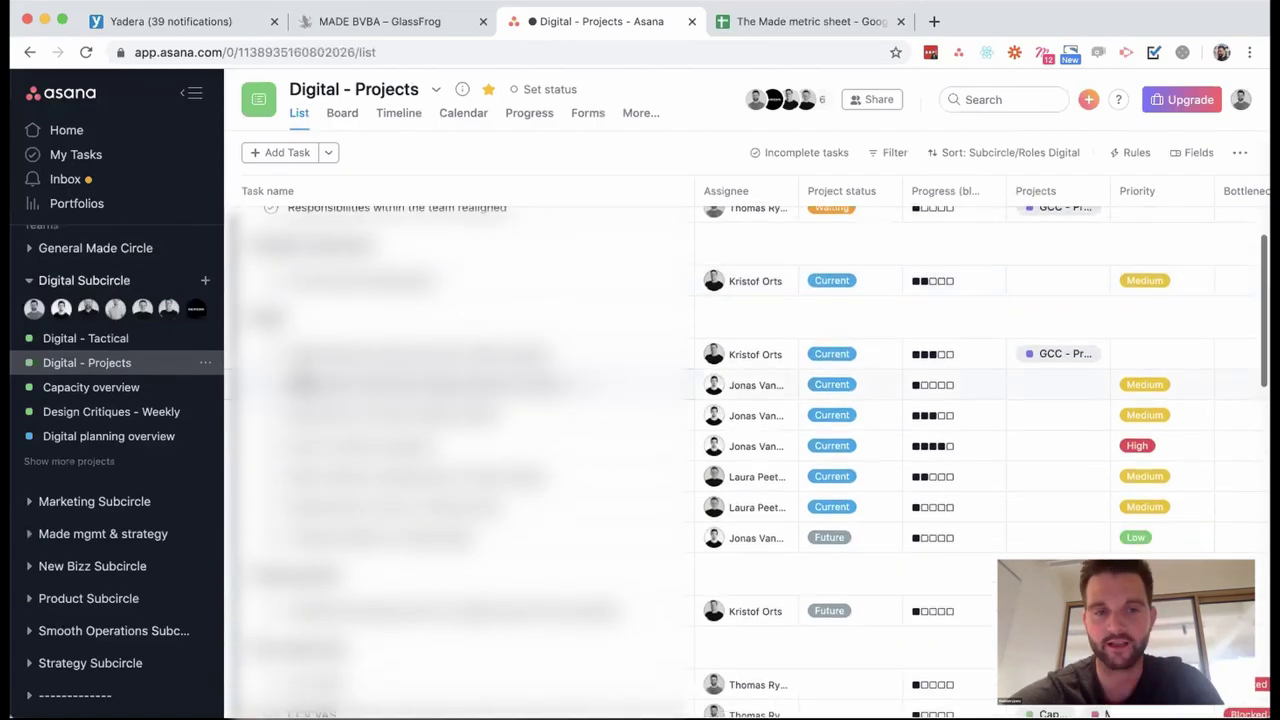
scroll(380, 505, down, 4)
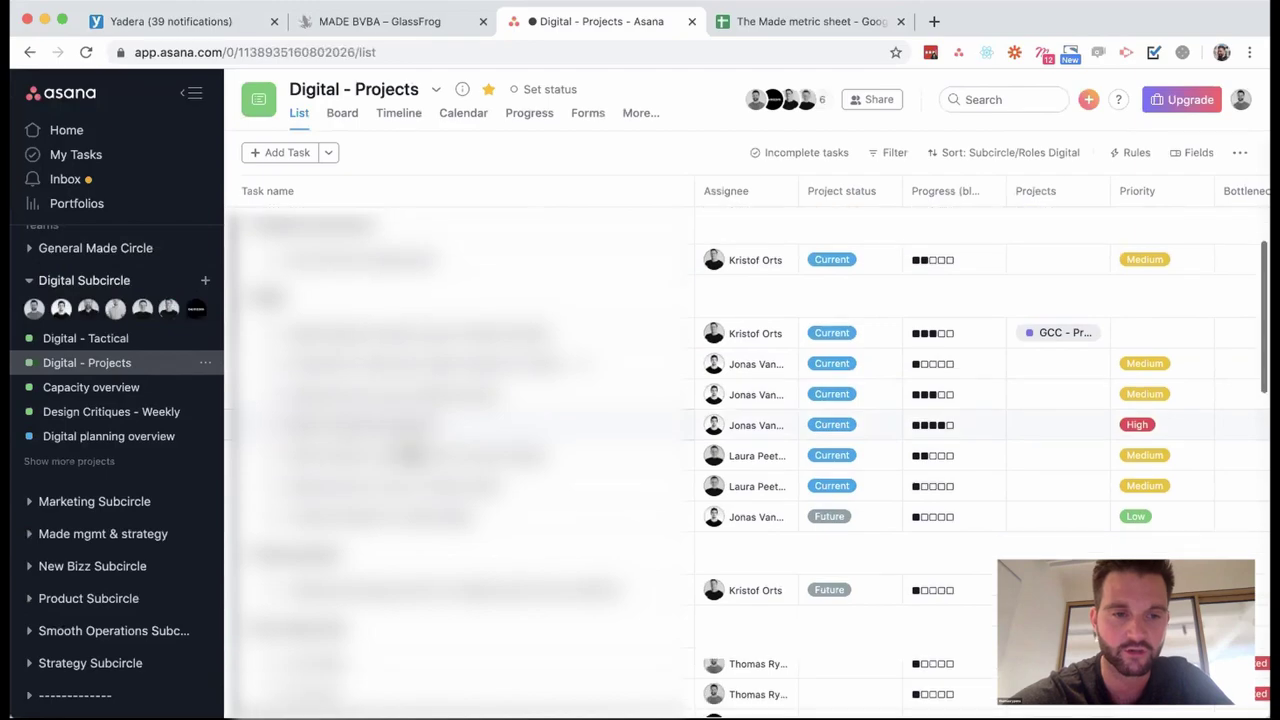
scroll(393, 518, down, 8)
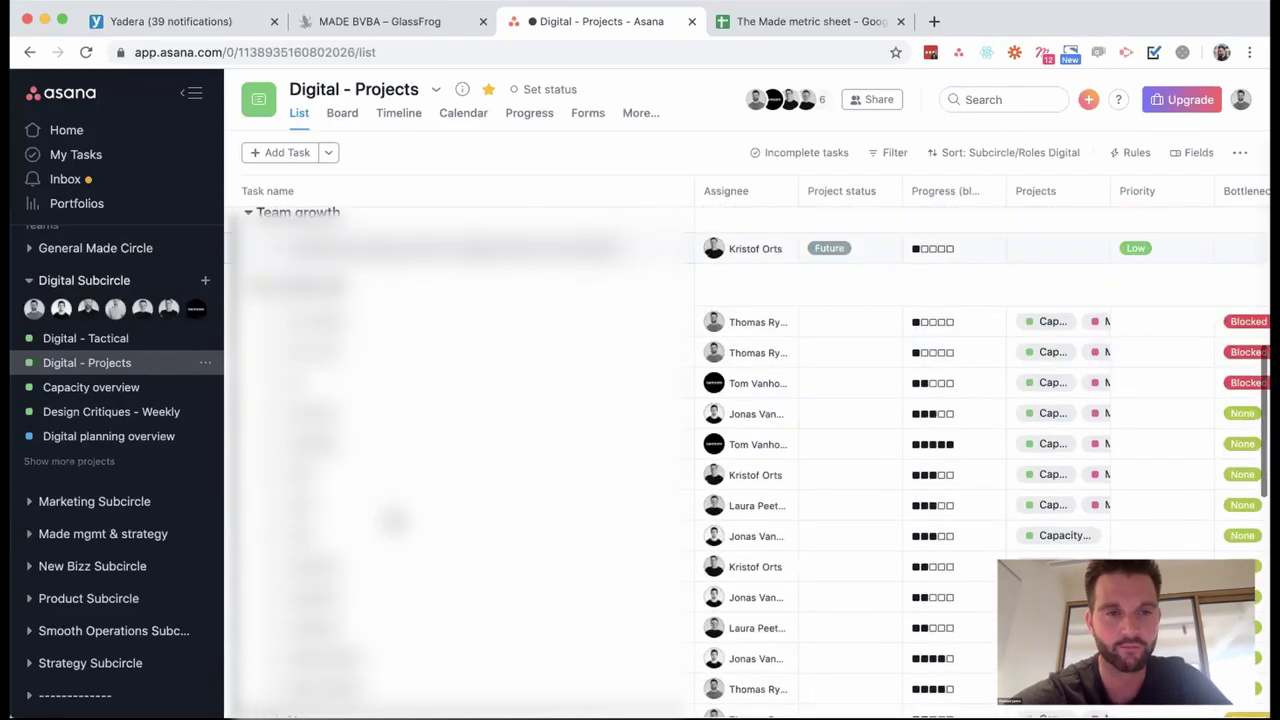
scroll(393, 520, down, 3)
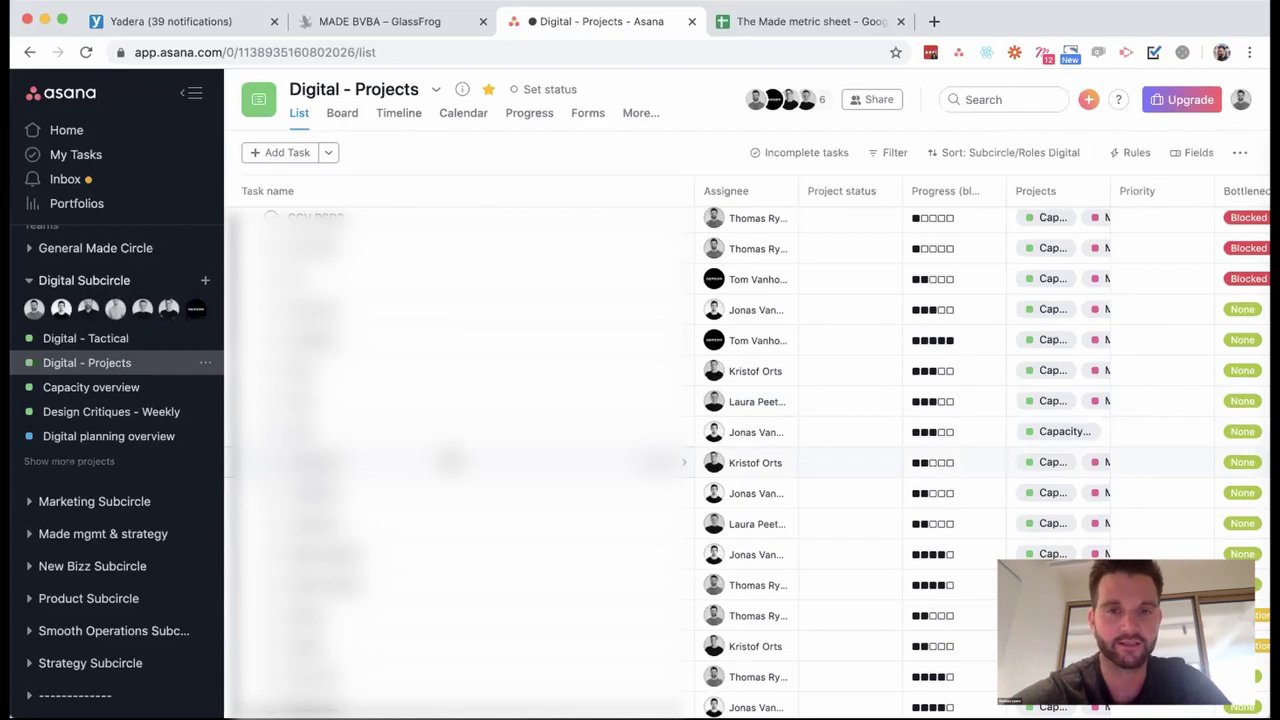
scroll(450, 462, up, 1)
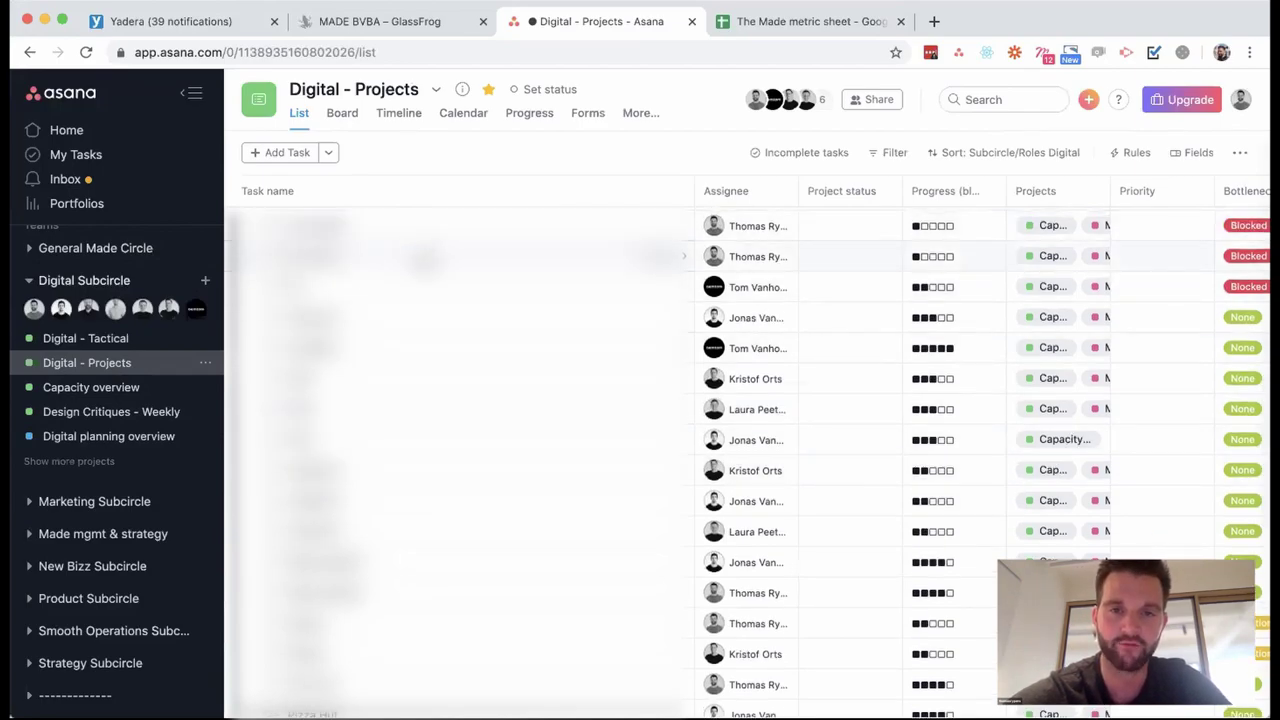
scroll(410, 470, down, 1)
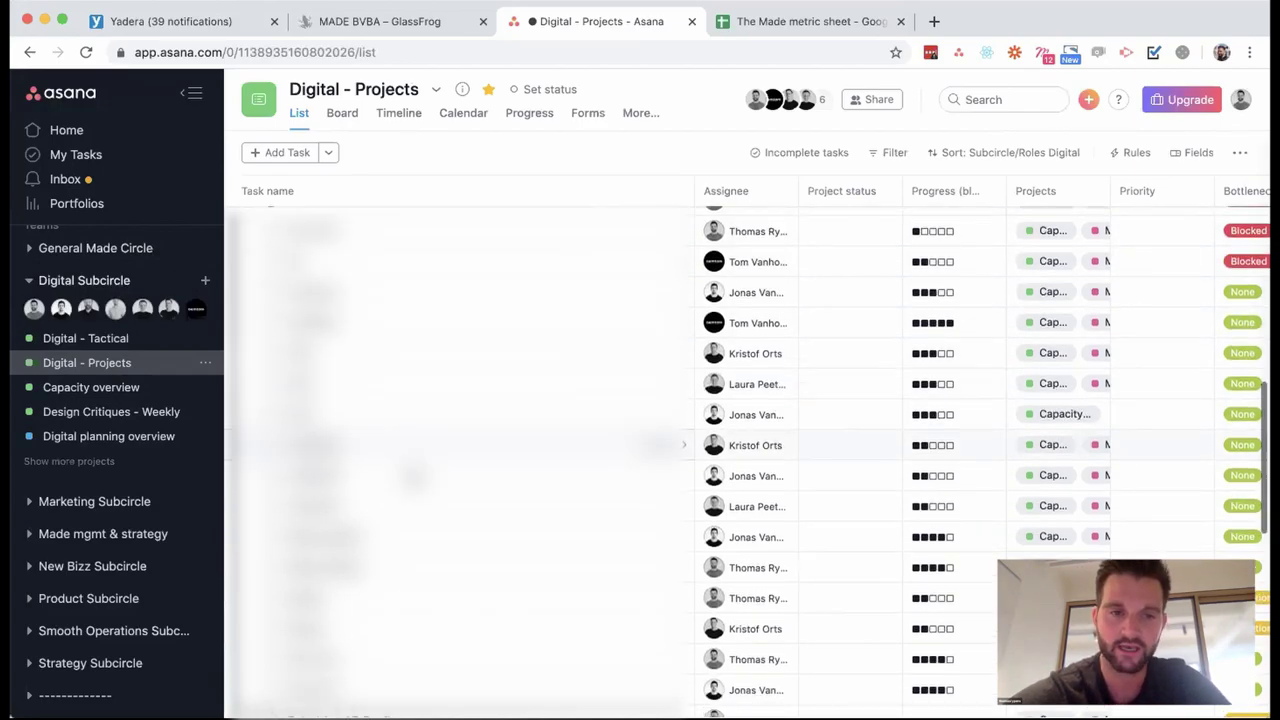
scroll(410, 475, down, 2)
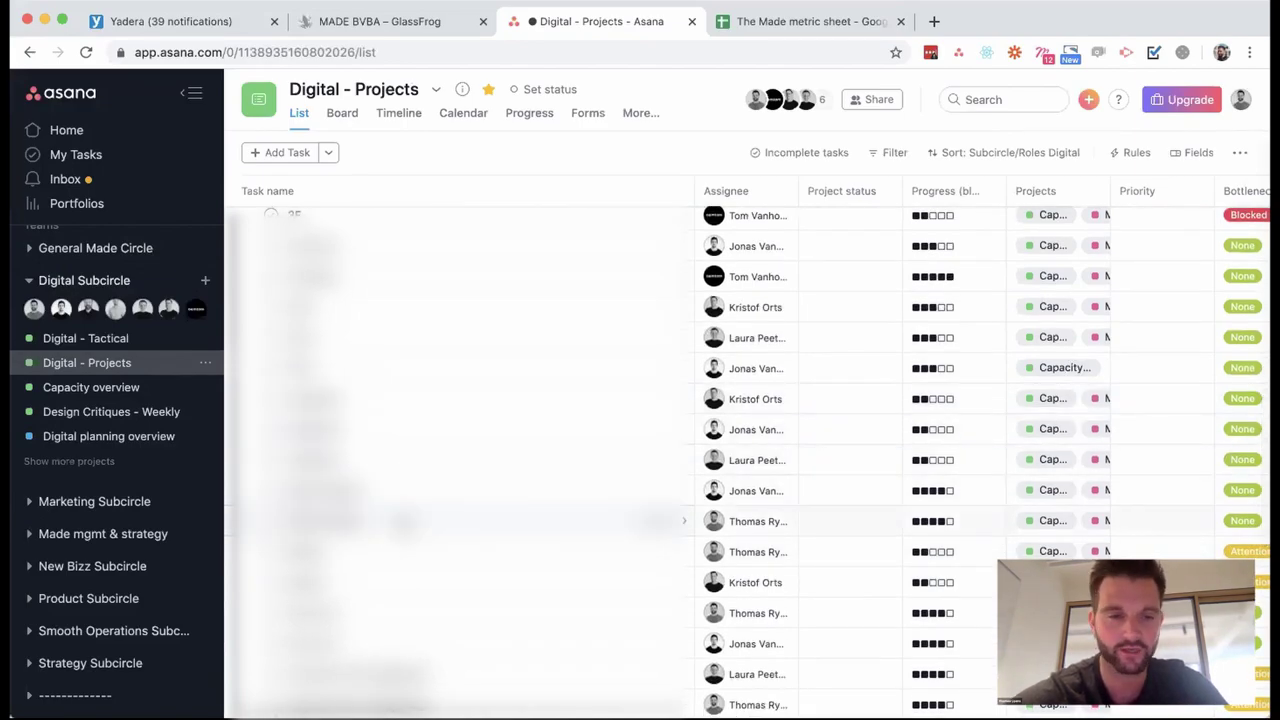
scroll(400, 521, down, 1)
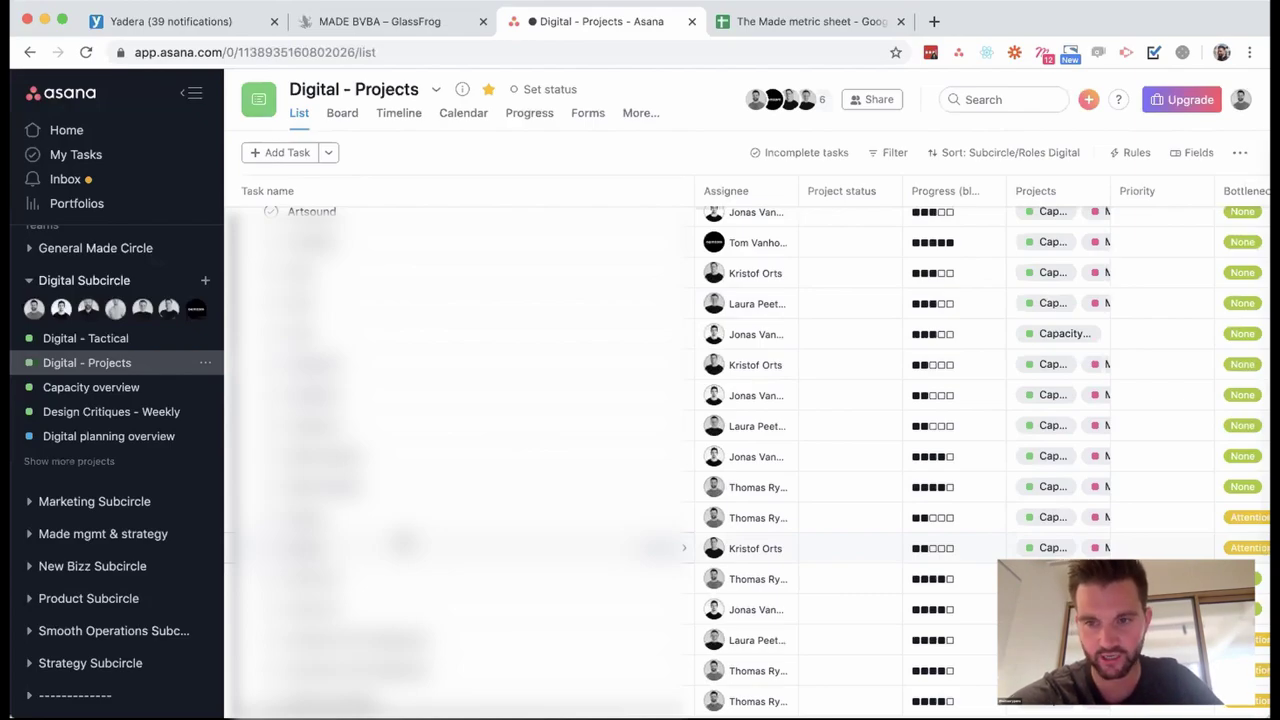
Review the Bottleneck, P. Status and P. Budget columns of Digital - Projects, and inspect one task's custom fields and linked projects.
scroll(1100, 505, right, 3)
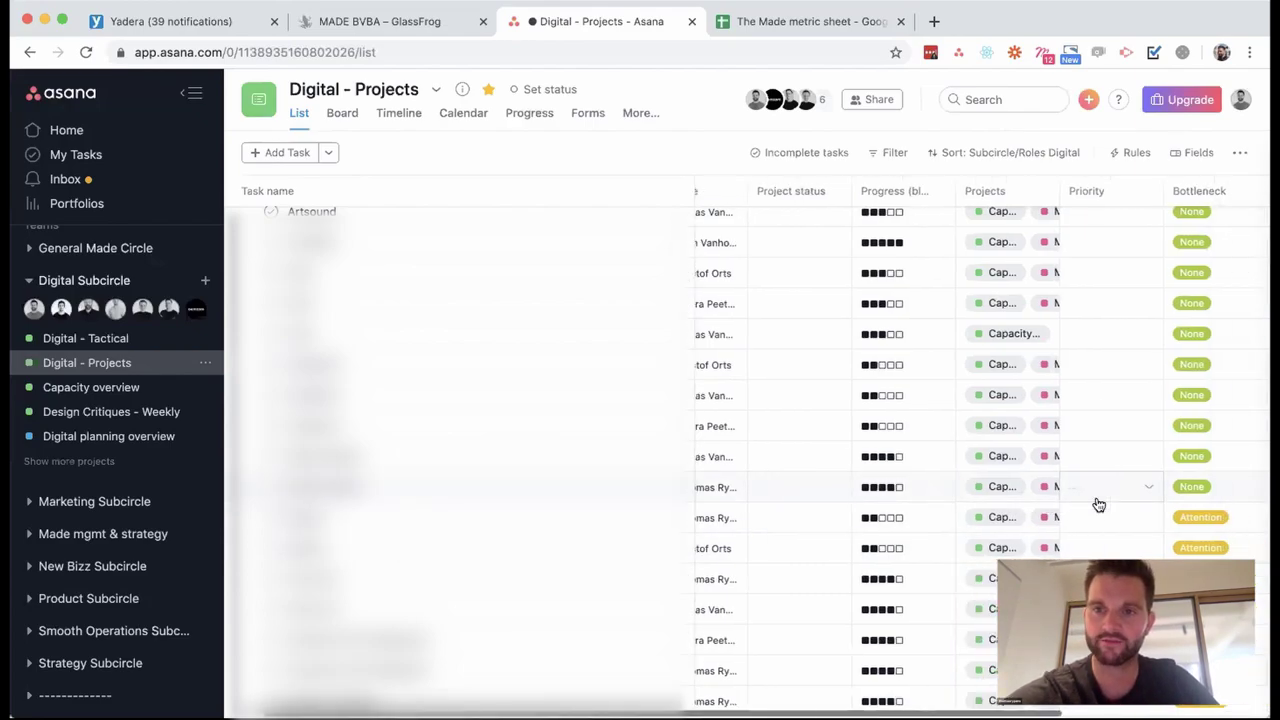
scroll(1095, 503, right, 8)
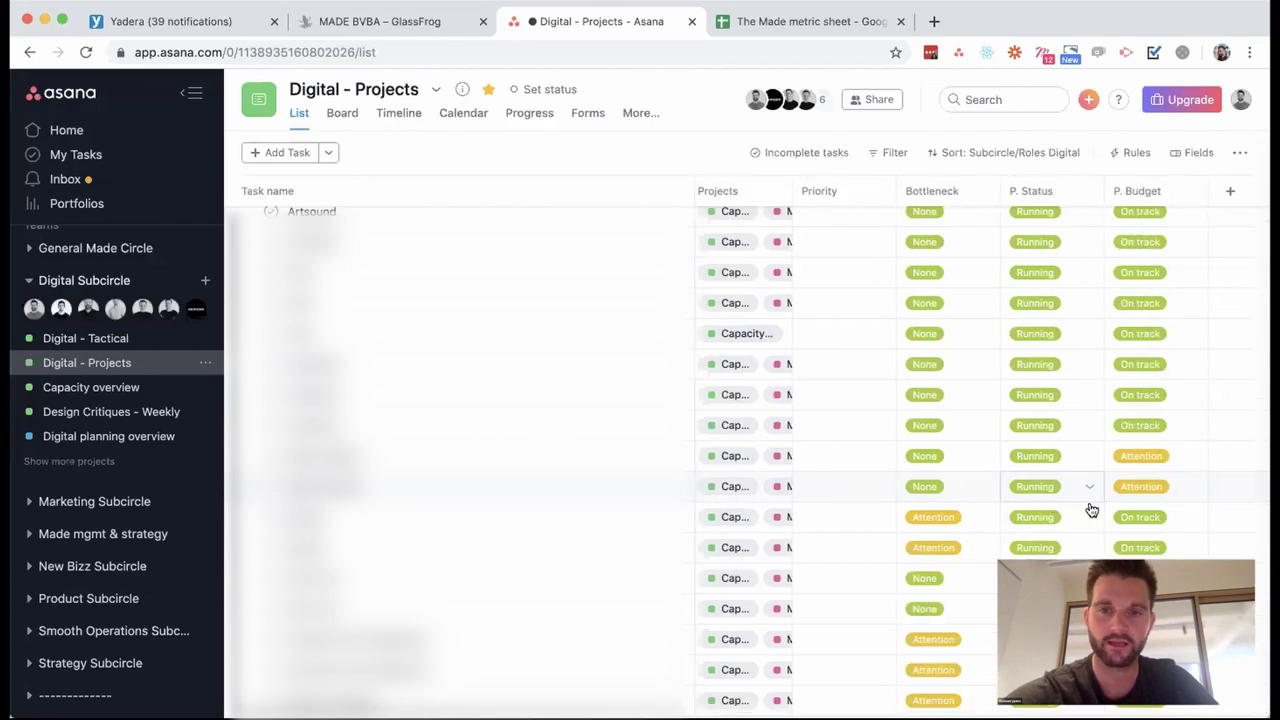
scroll(943, 542, up, 1)
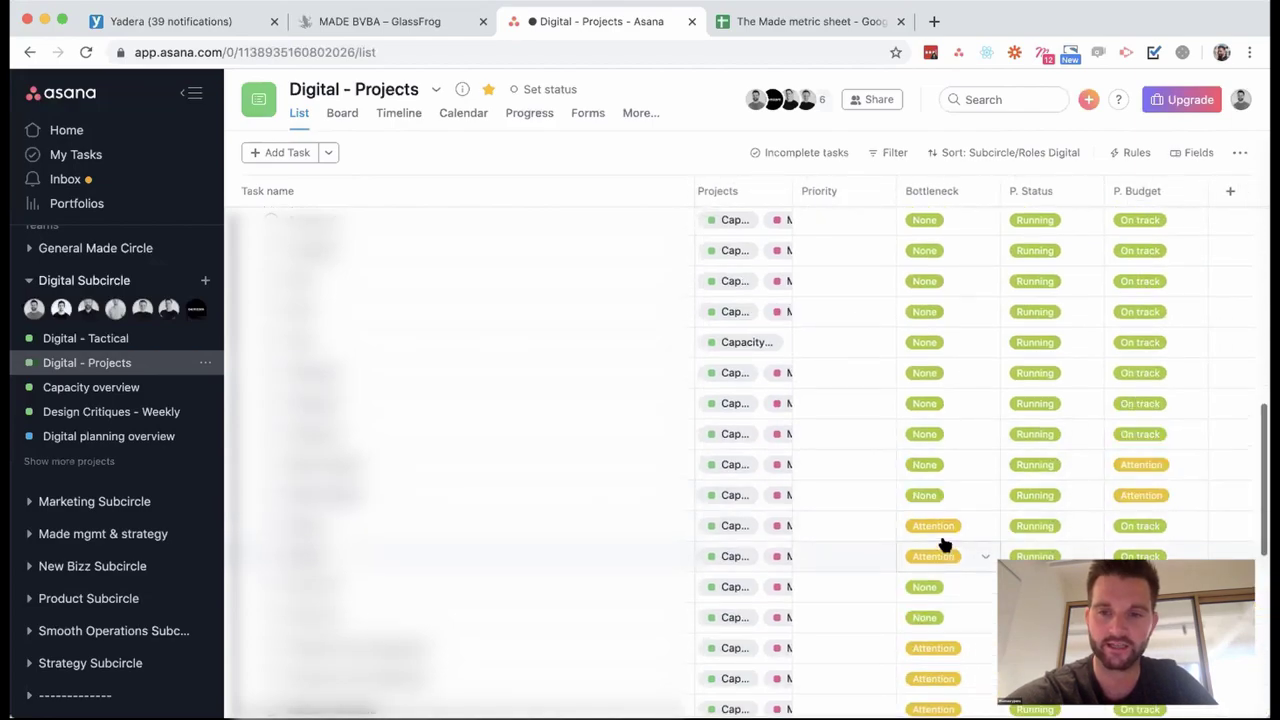
click(1150, 495)
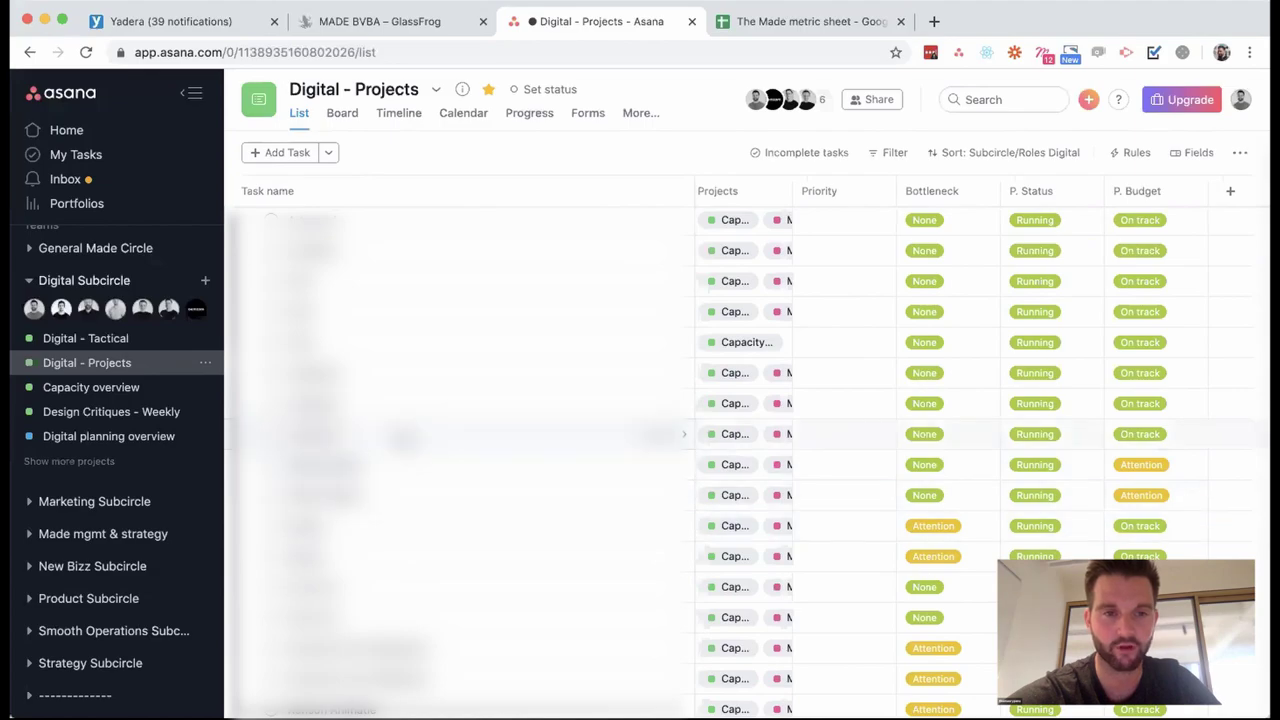
click(400, 437)
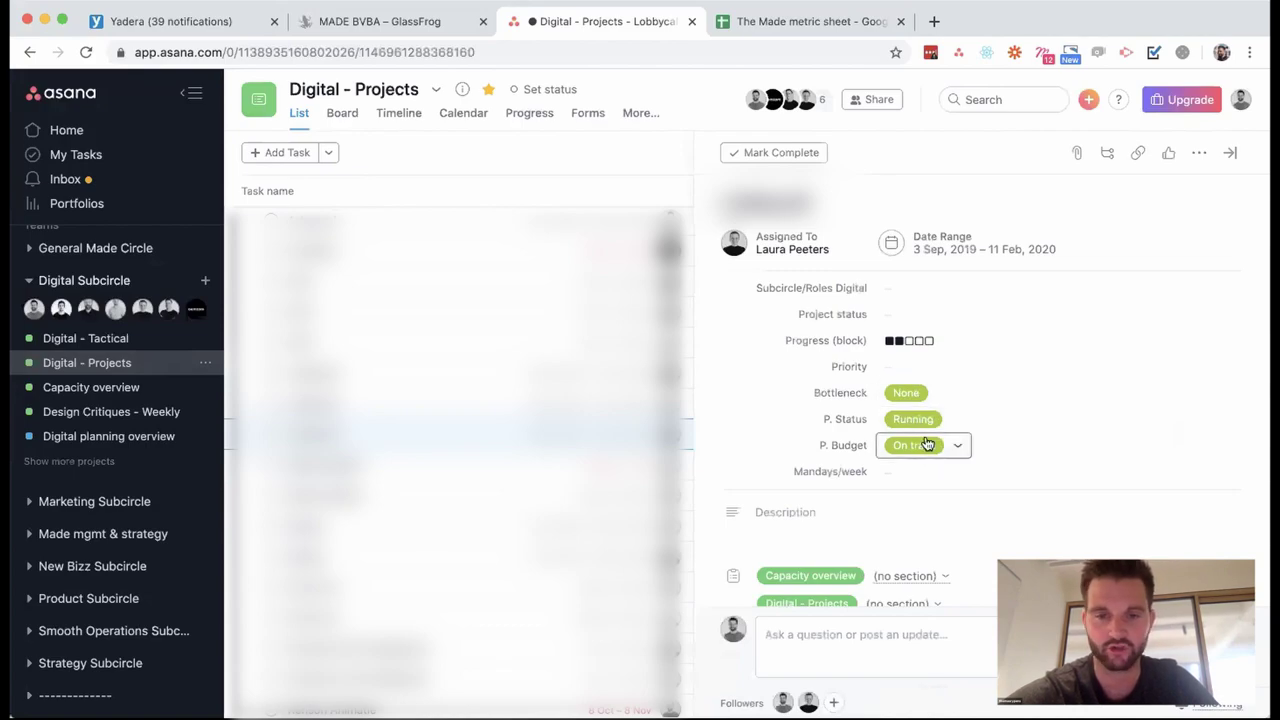
scroll(927, 440, down, 3)
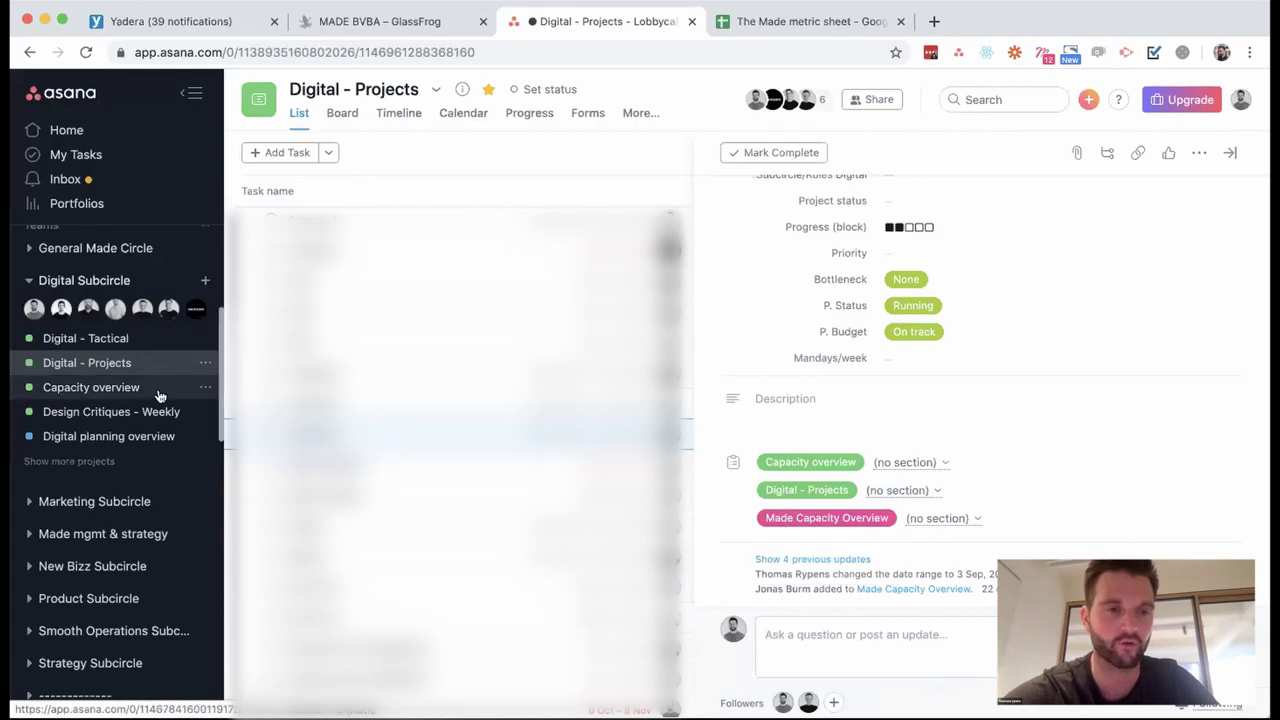
Open the Capacity overview timeline and examine how each assignee's projects are spread over the months.
click(128, 389)
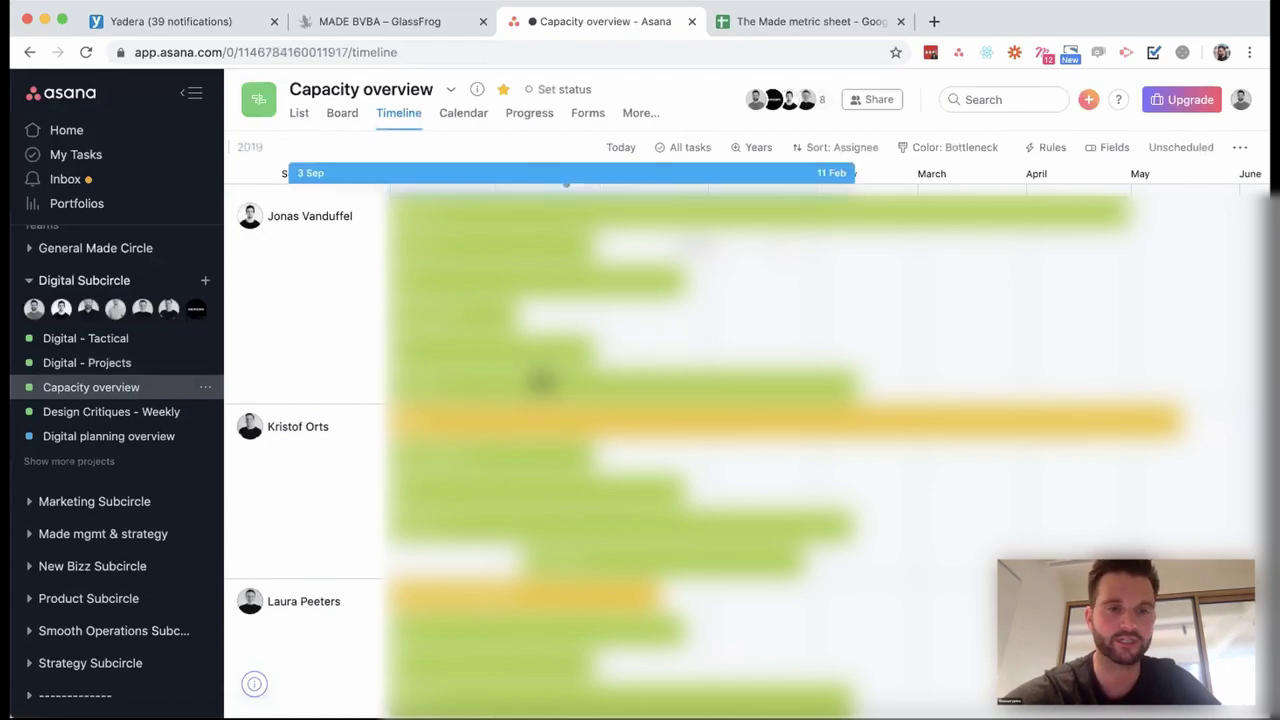
scroll(700, 450, down, 1)
scroll(598, 237, down, 5)
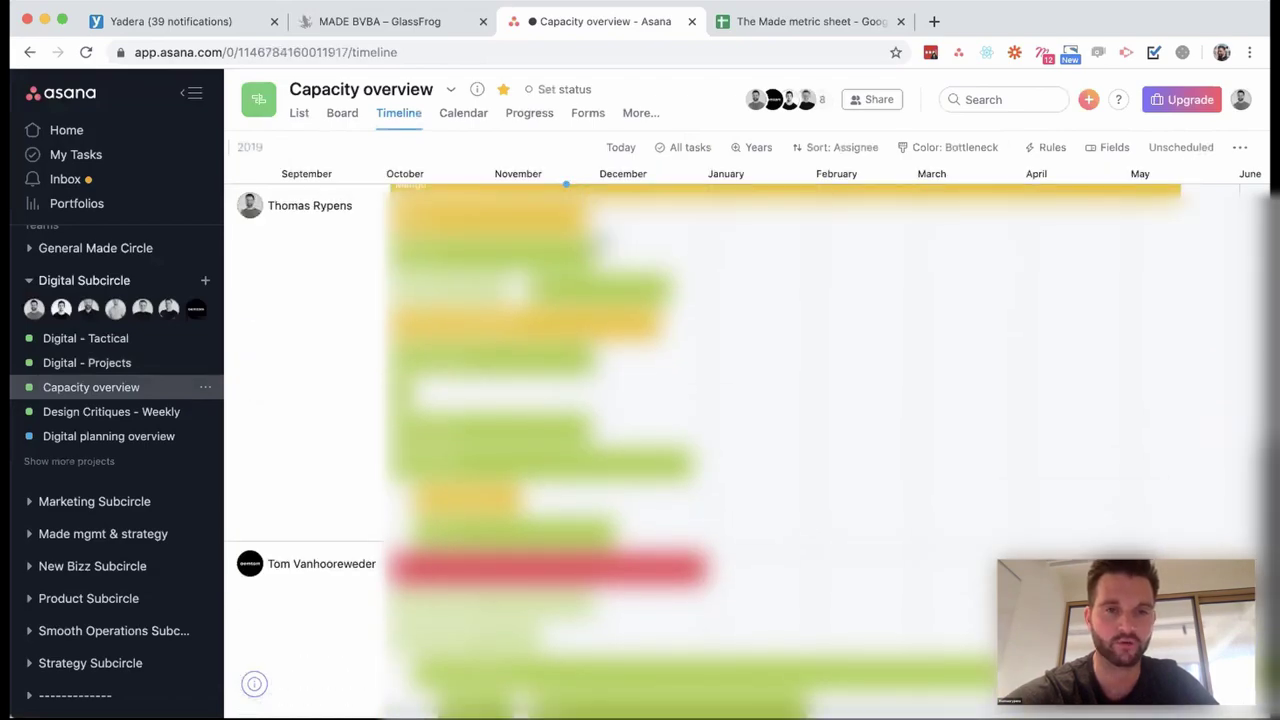
scroll(601, 245, up, 4)
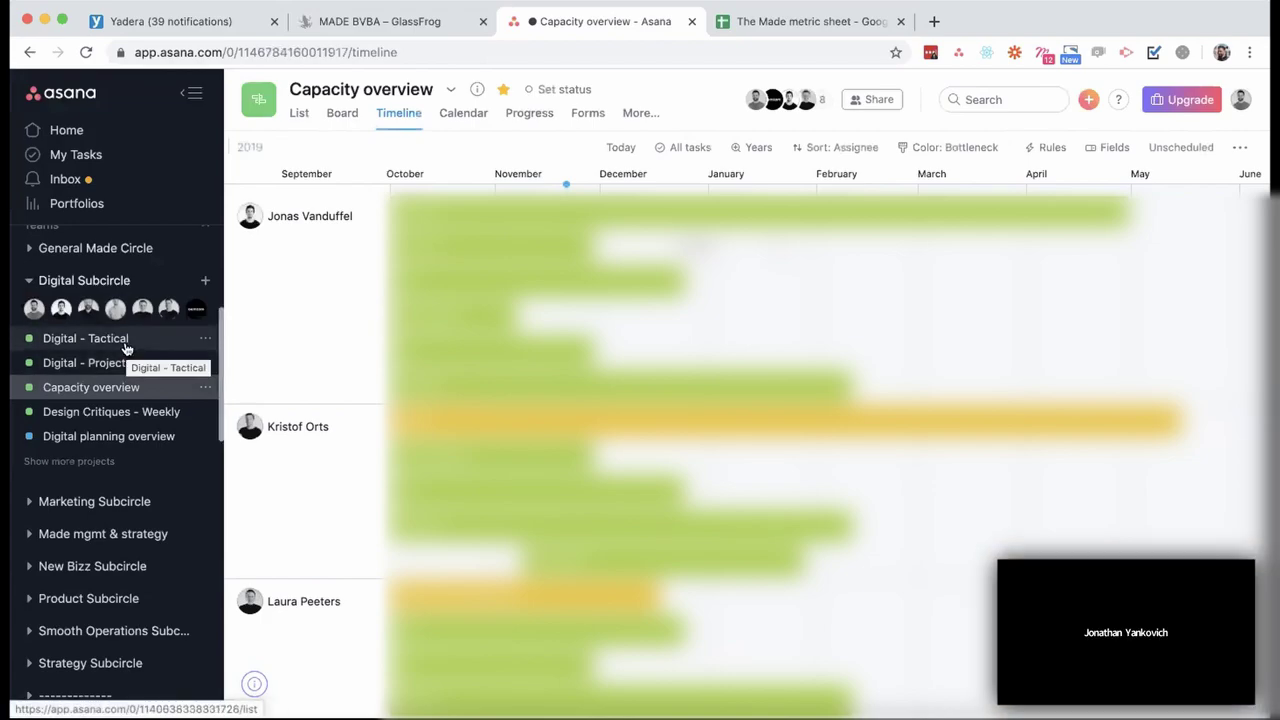
scroll(700, 300, left, 5)
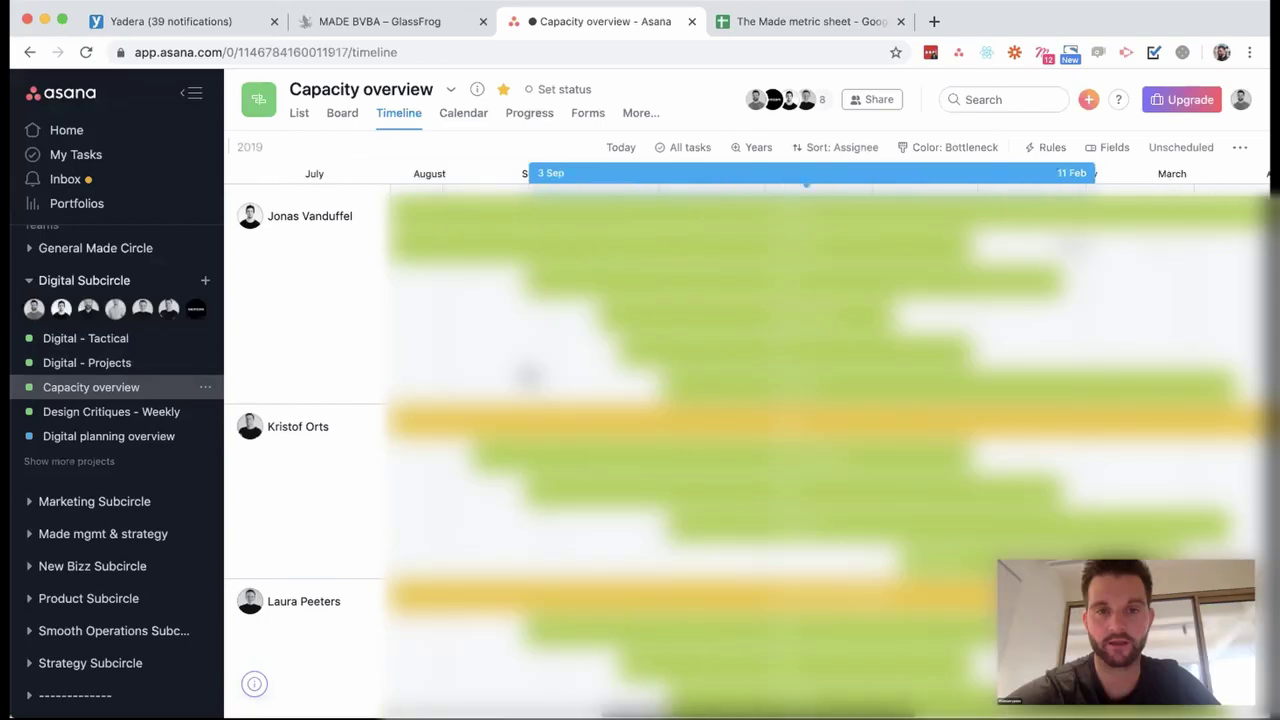
scroll(528, 376, left, 5)
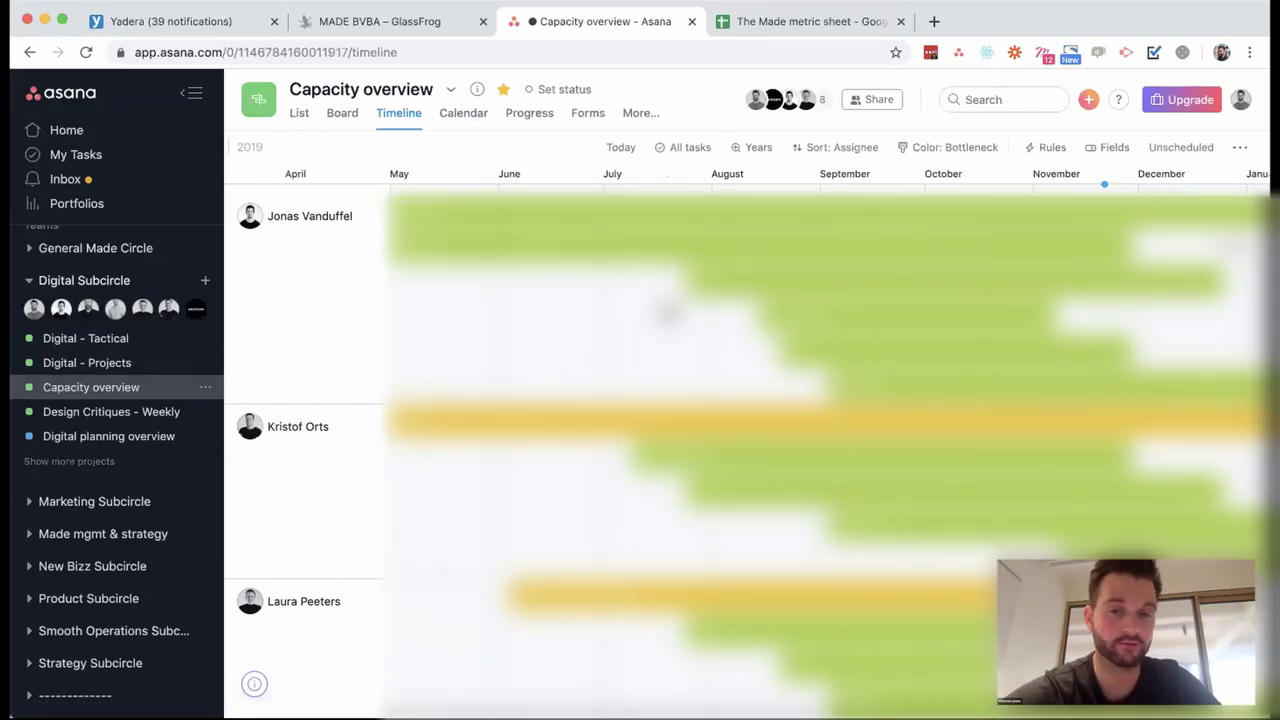
scroll(667, 308, left, 3)
scroll(667, 308, right, 6)
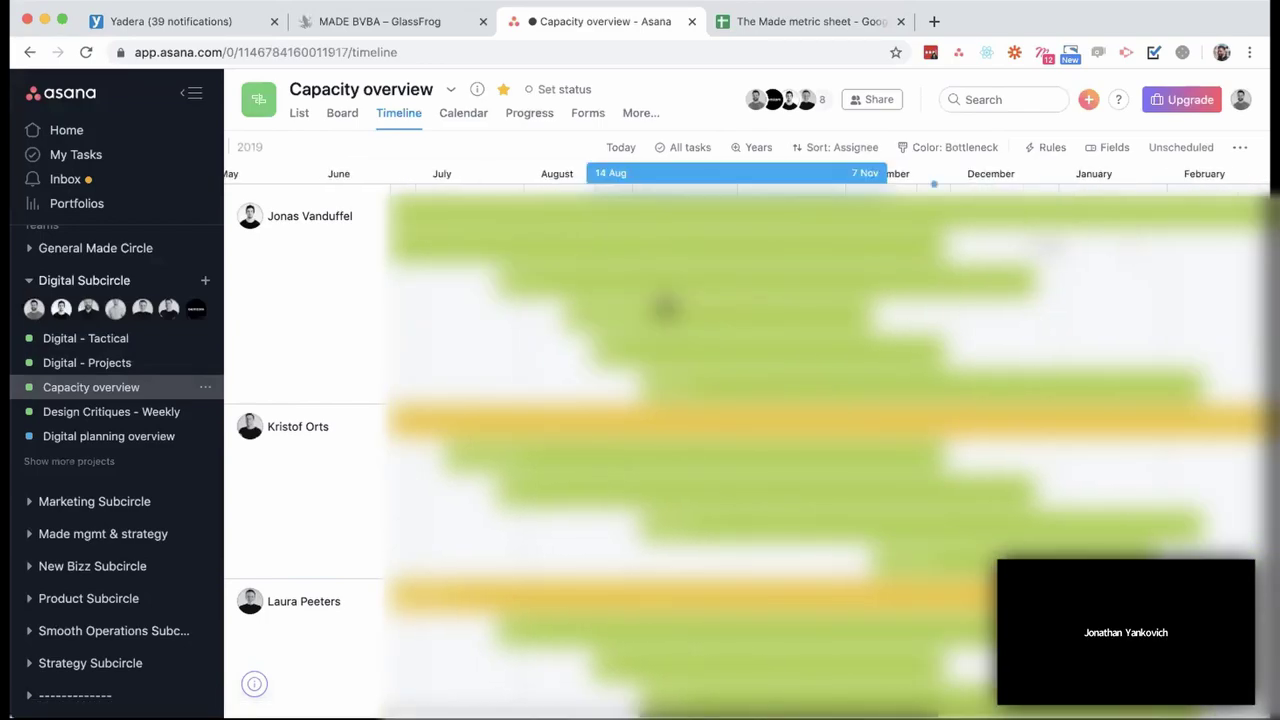
Open the CPQ task from the timeline, inspect its start and due dates, and close it.
click(564, 291)
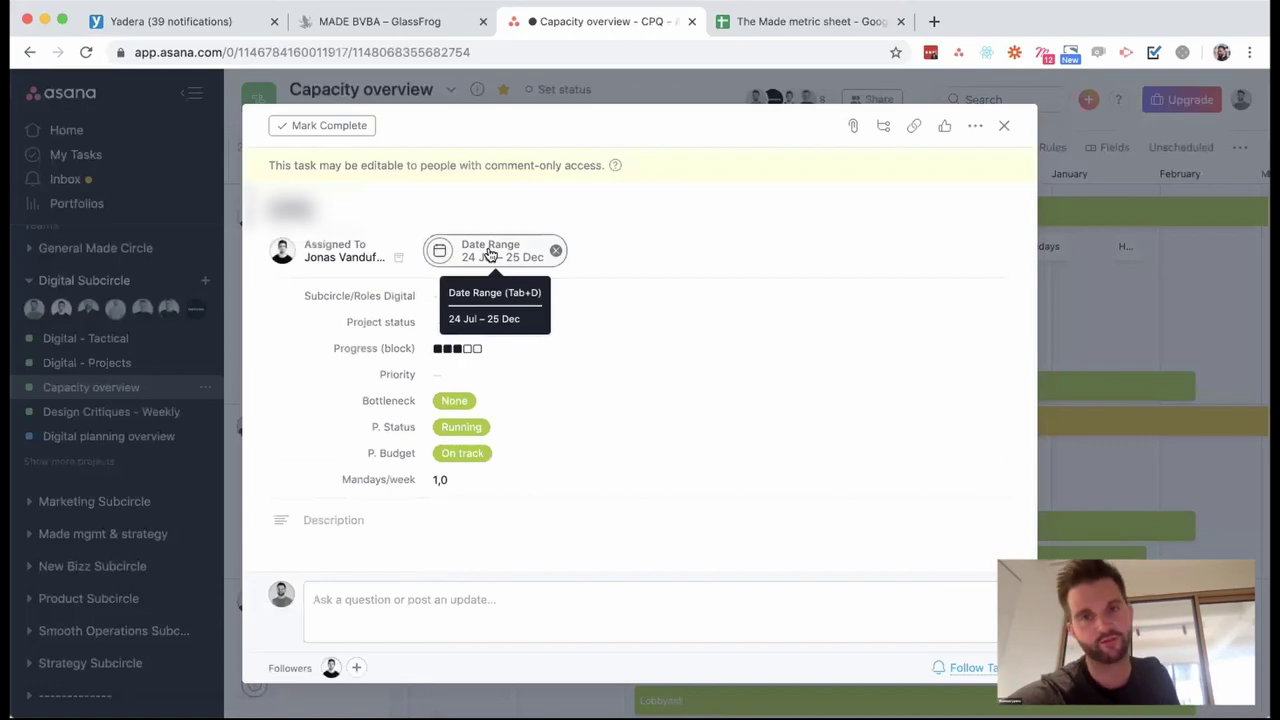
click(489, 248)
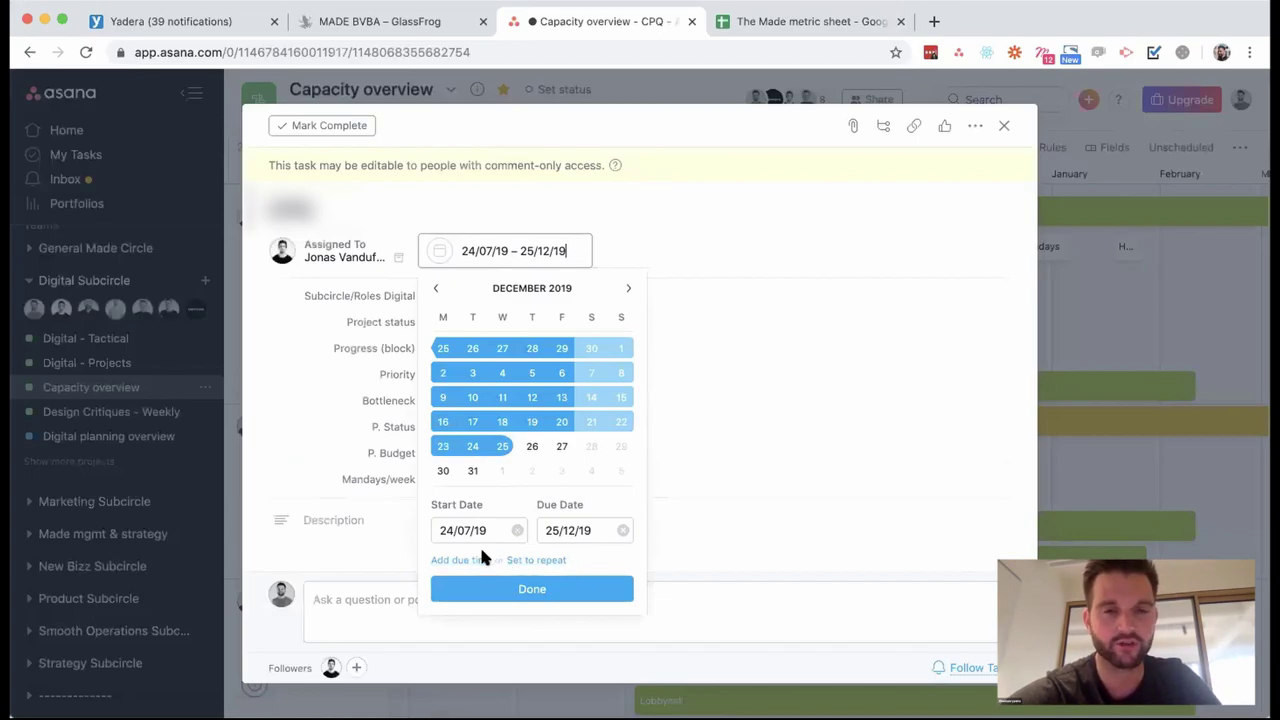
click(1006, 129)
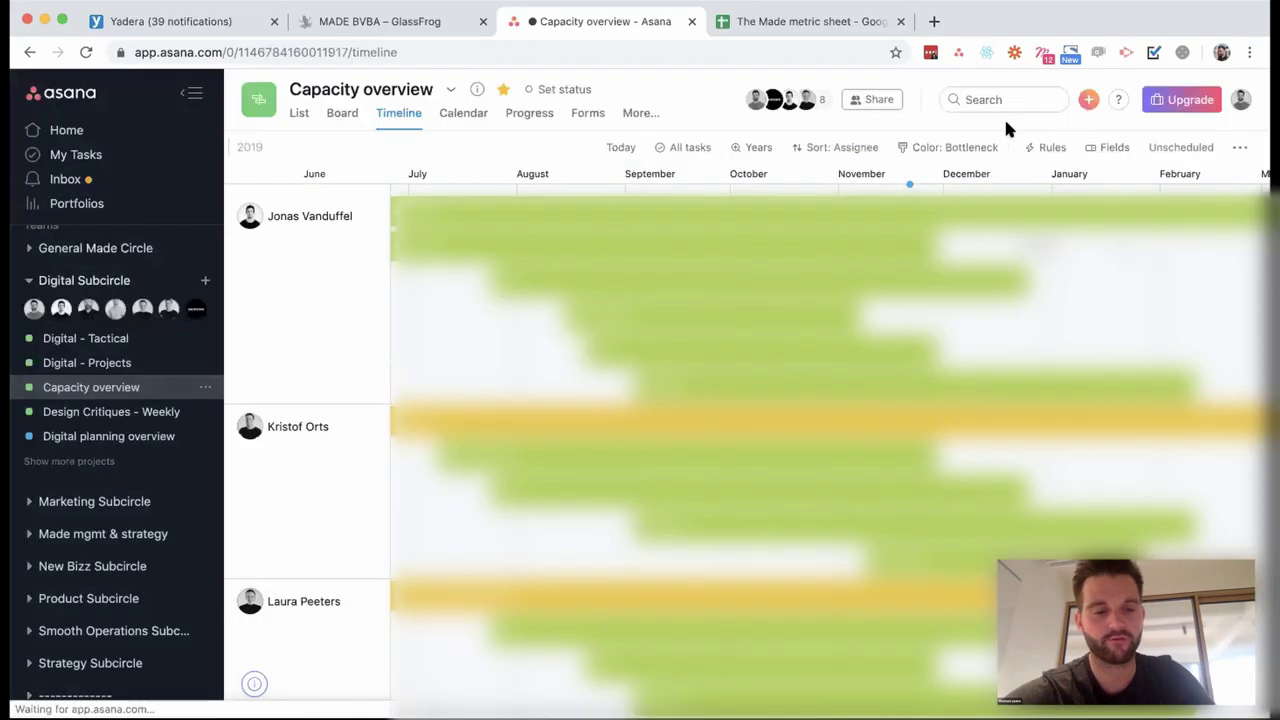
Draft a new quick-add task with a date range of 13 Nov to 19 Dec 2019, then close the draft.
key(Tab+q)
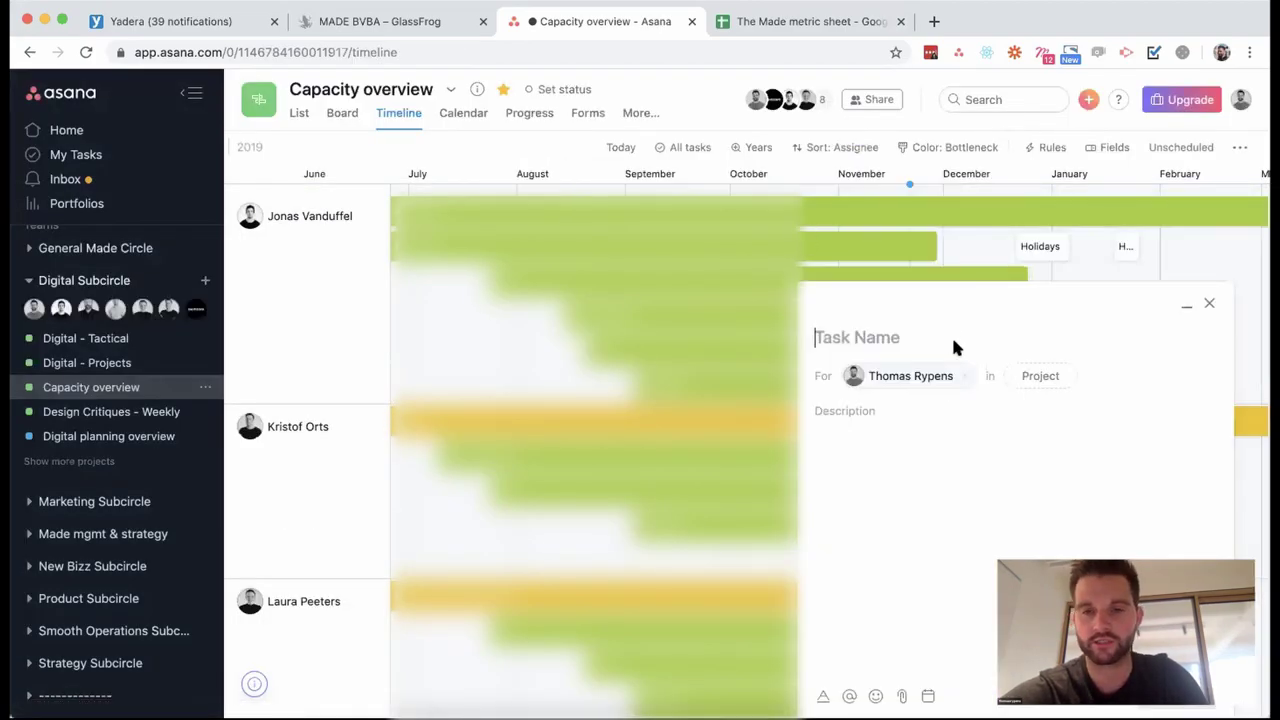
click(928, 695)
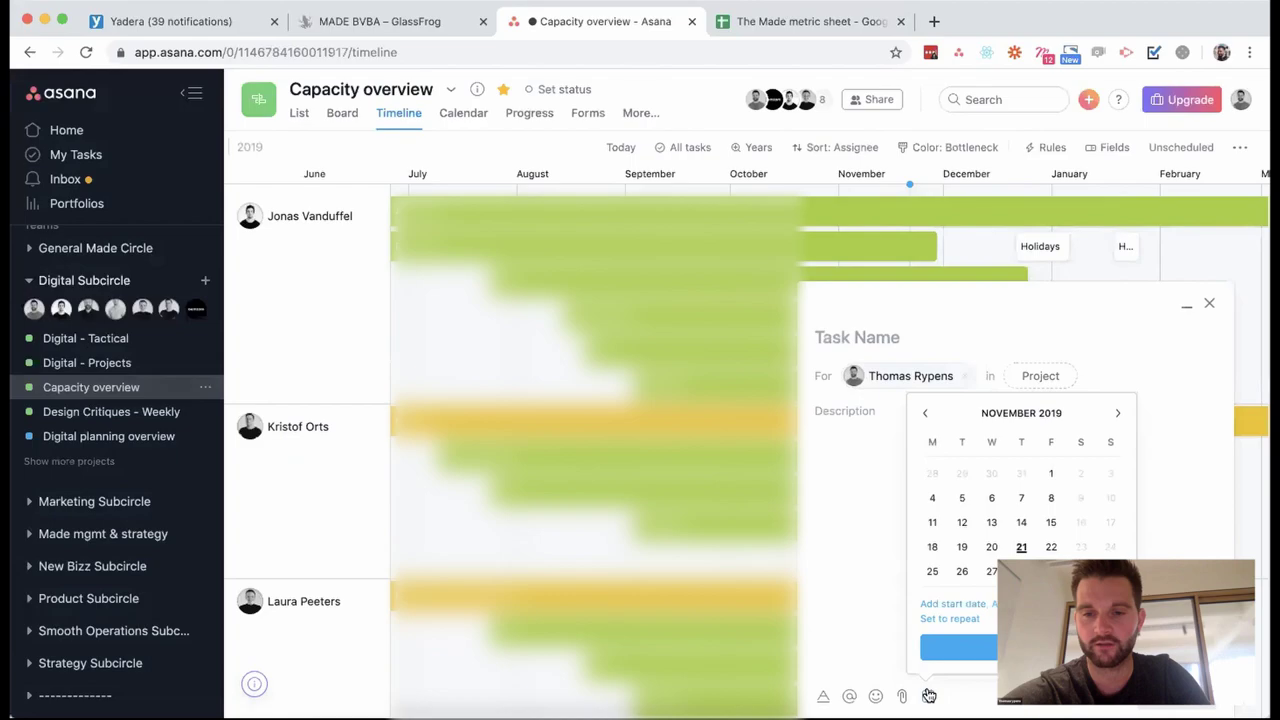
click(991, 522)
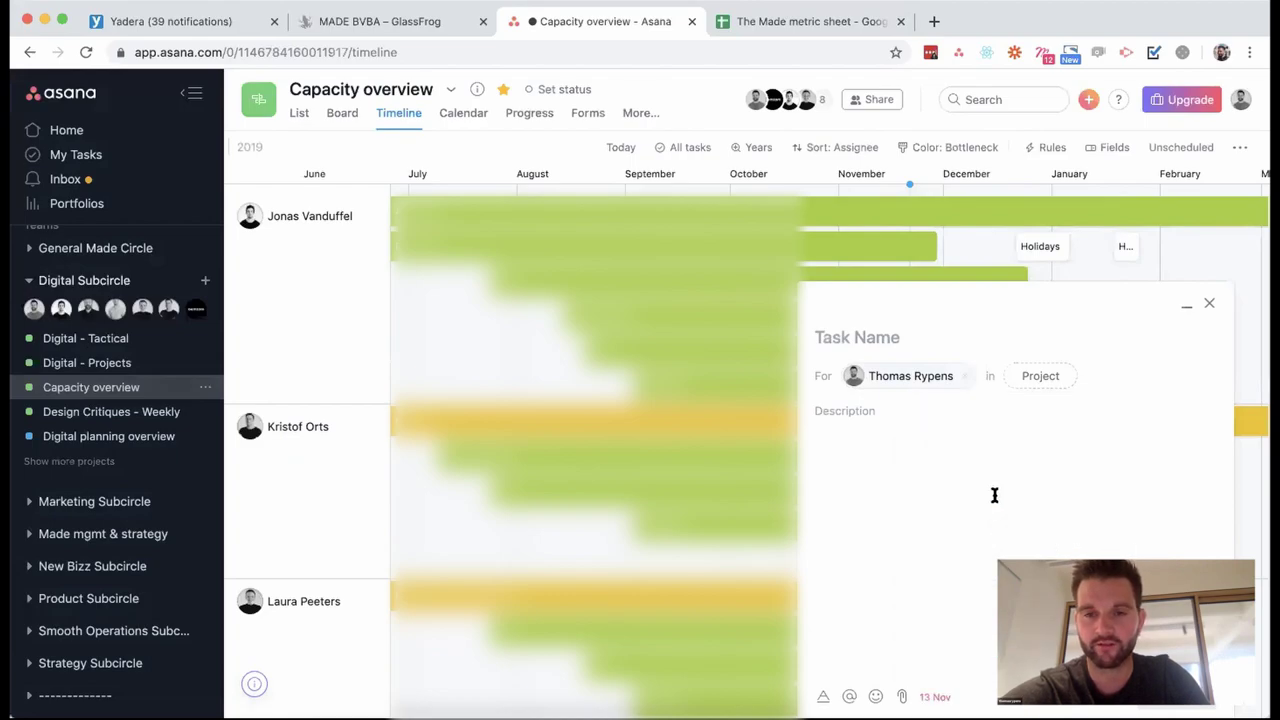
click(932, 696)
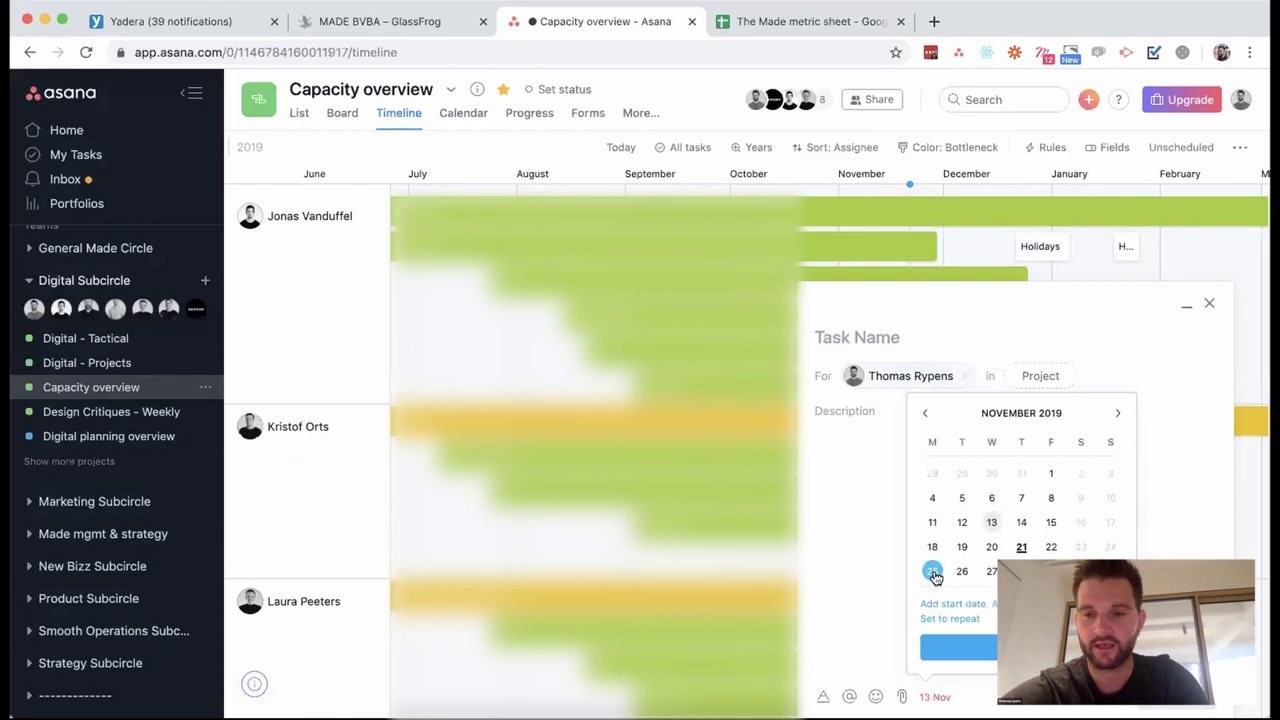
click(955, 604)
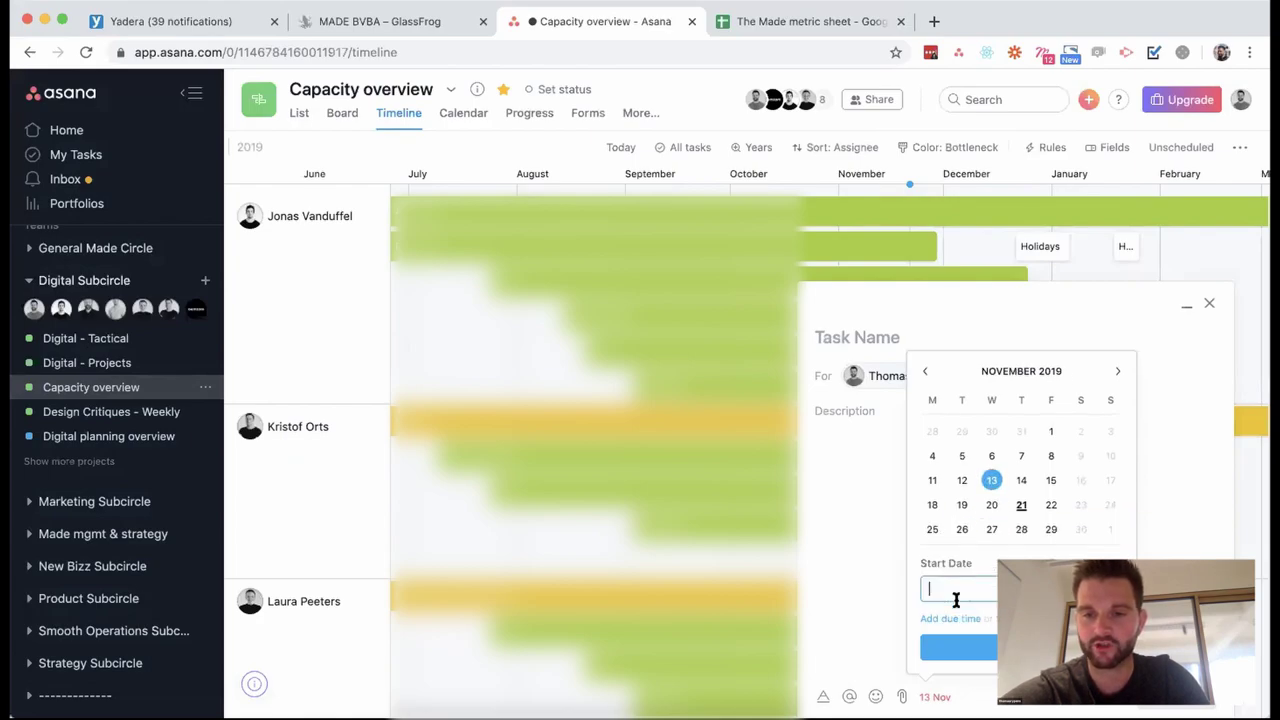
click(991, 480)
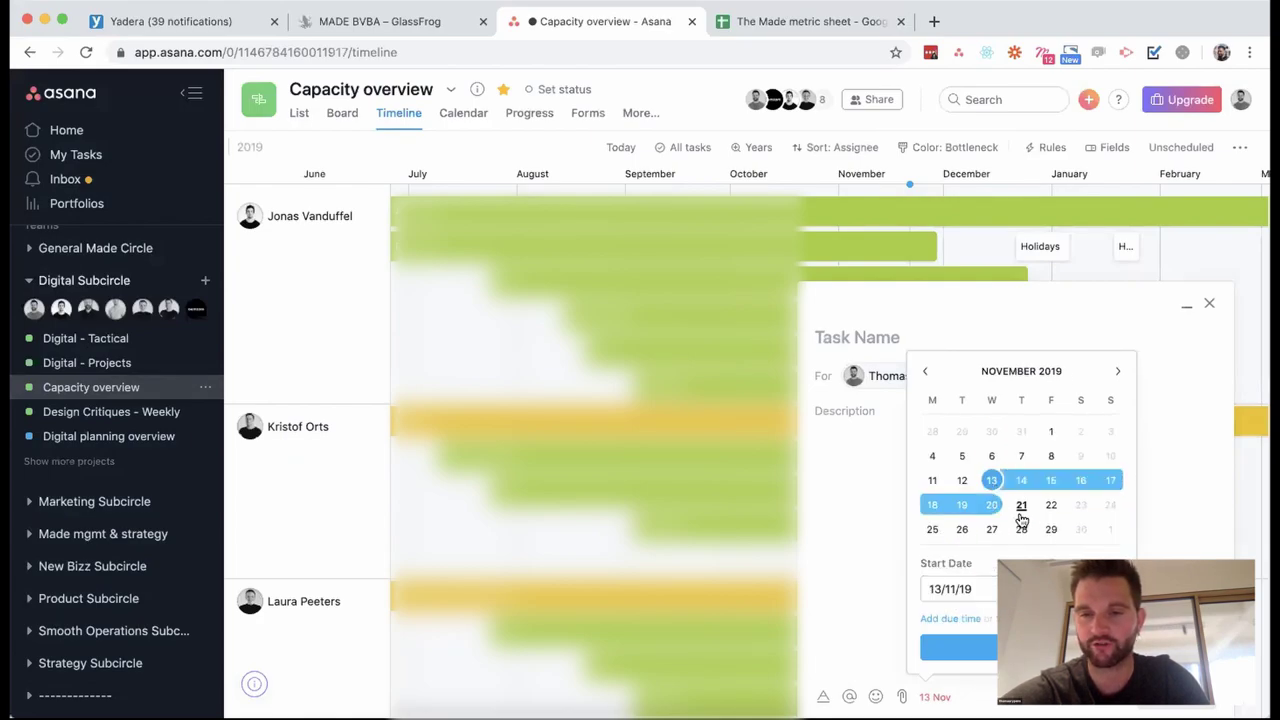
click(1117, 371)
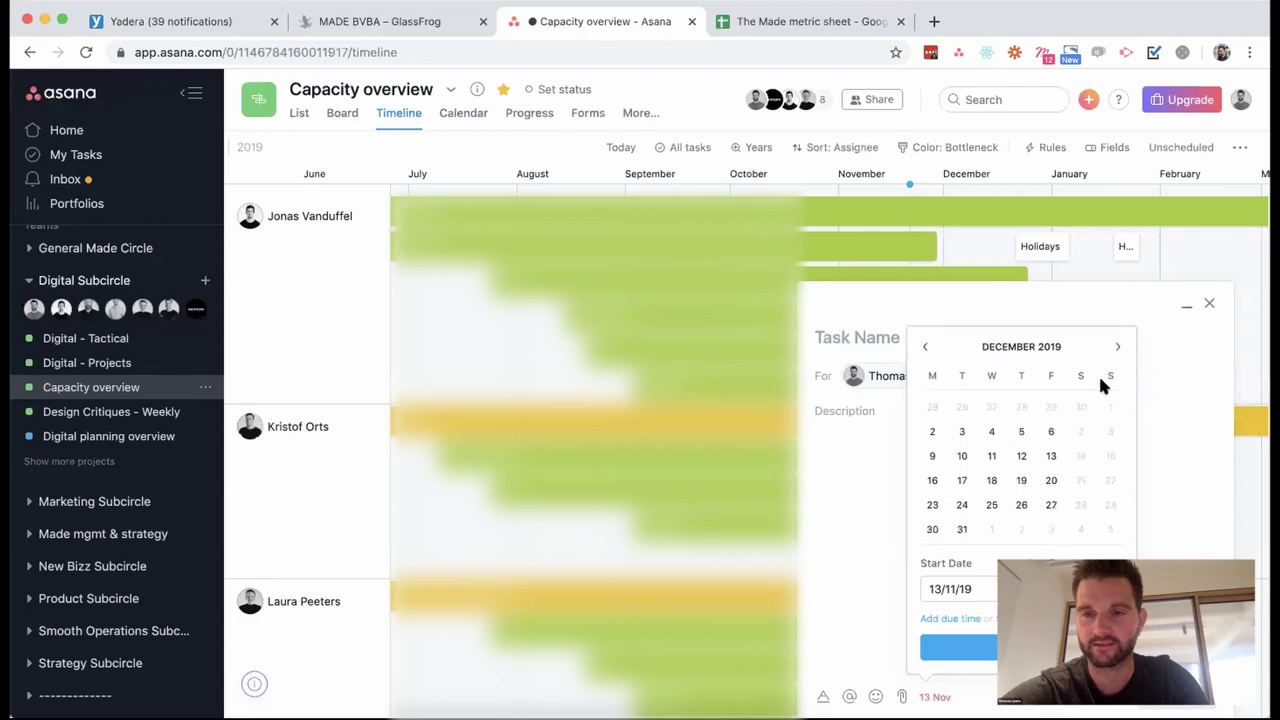
click(1021, 480)
click(958, 647)
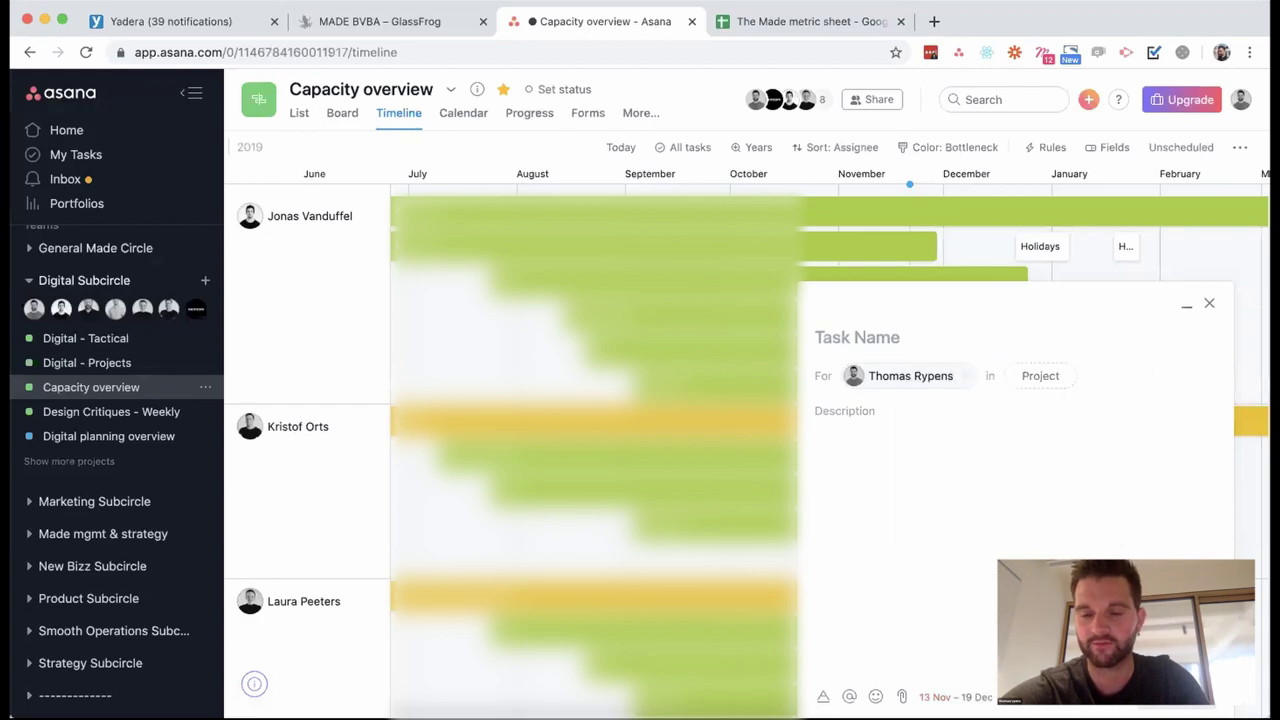
click(1210, 307)
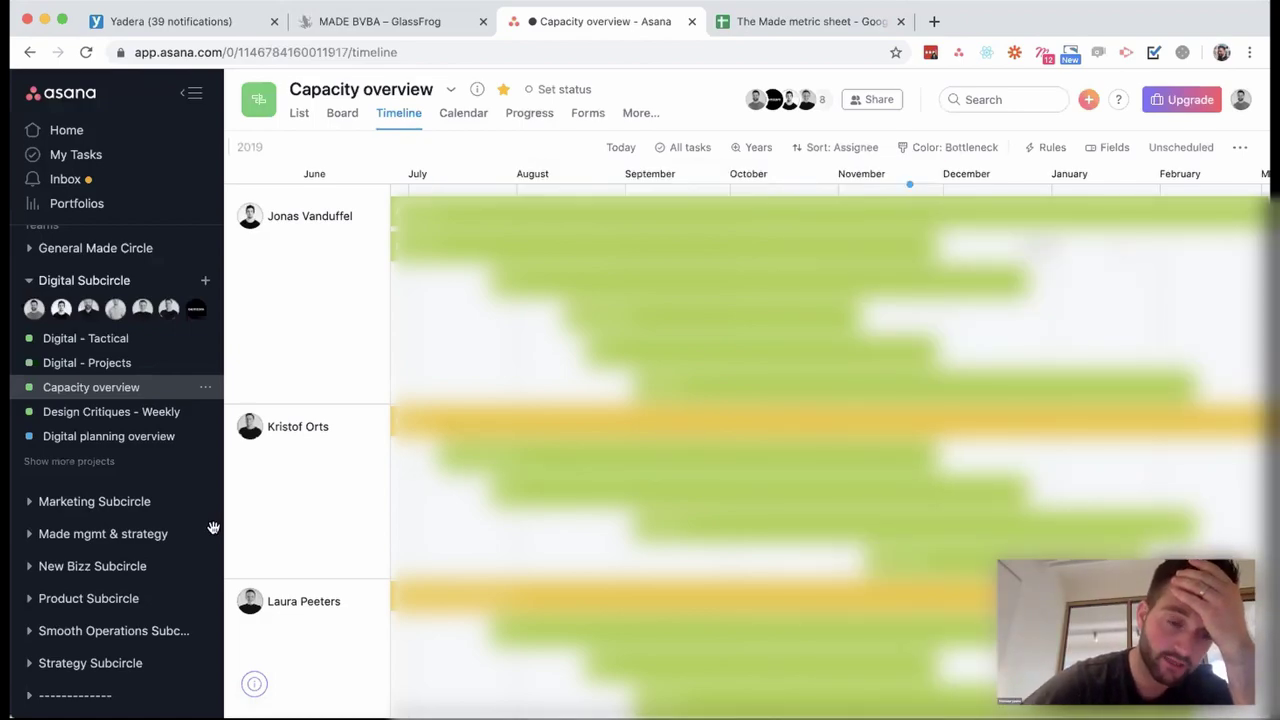
scroll(86, 337, up, 3)
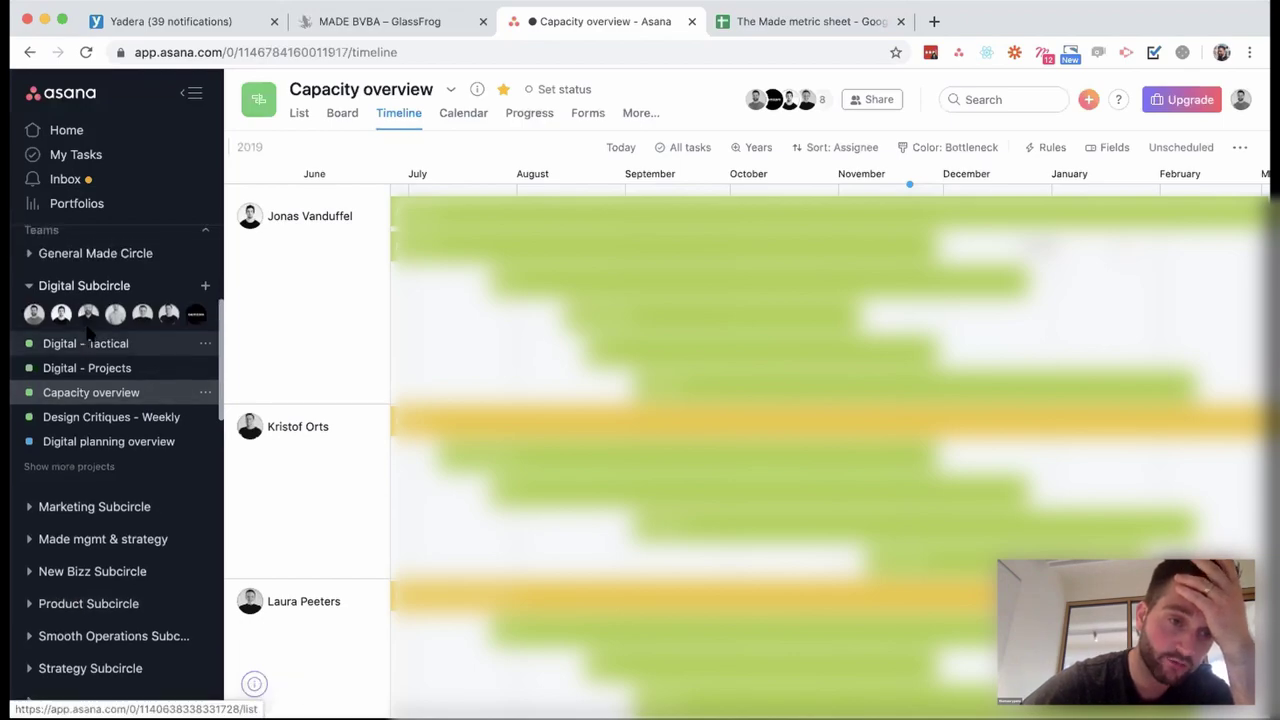